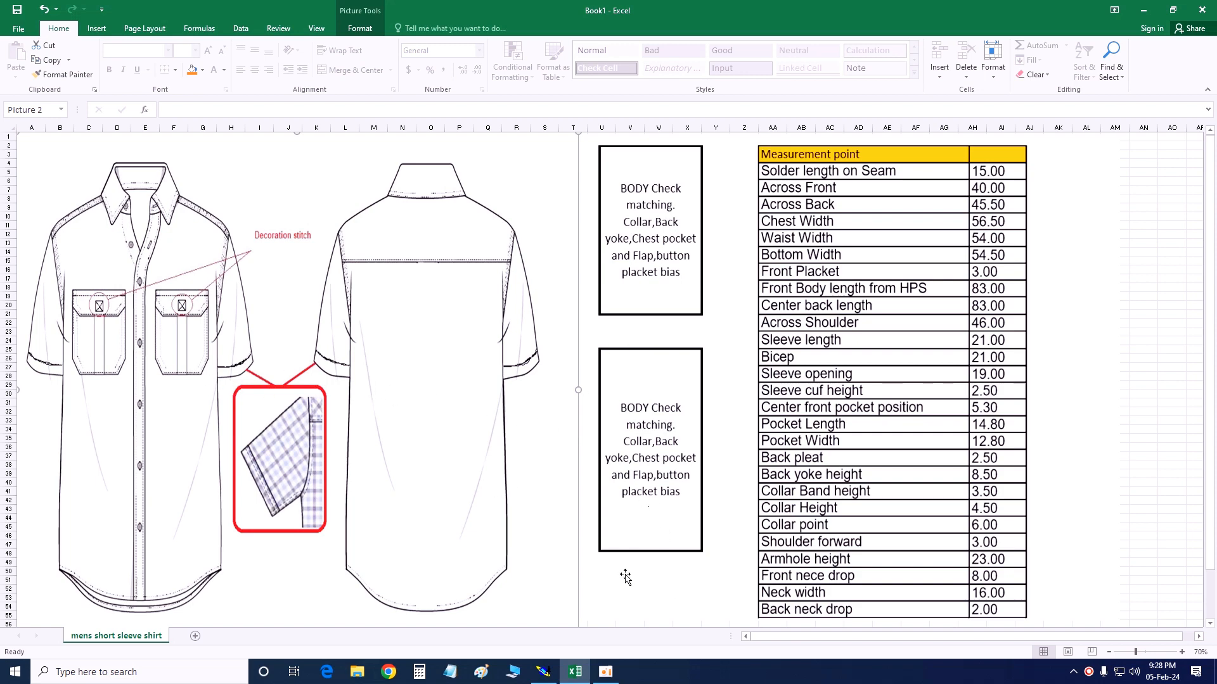
Switch to Modaris and add a developed point on the front armhole curve, measured from the underarm point.
{"action": "left_click", "coordinate": [542, 673]}
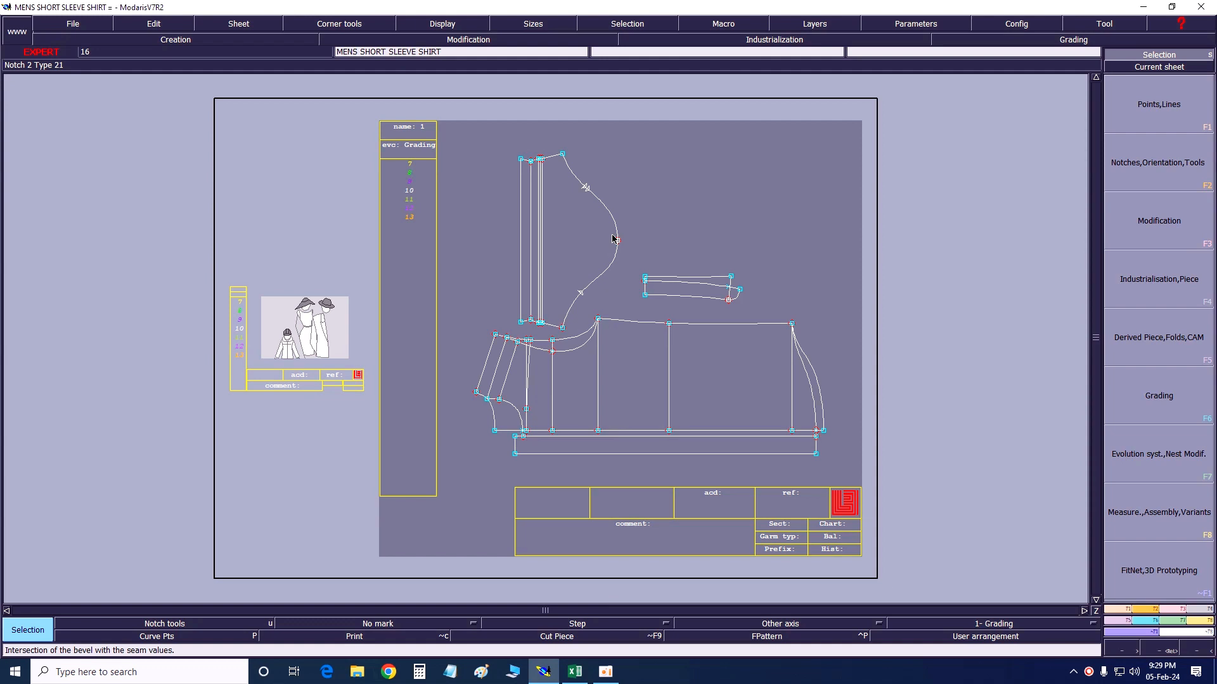
{"action": "key", "text": "z"}
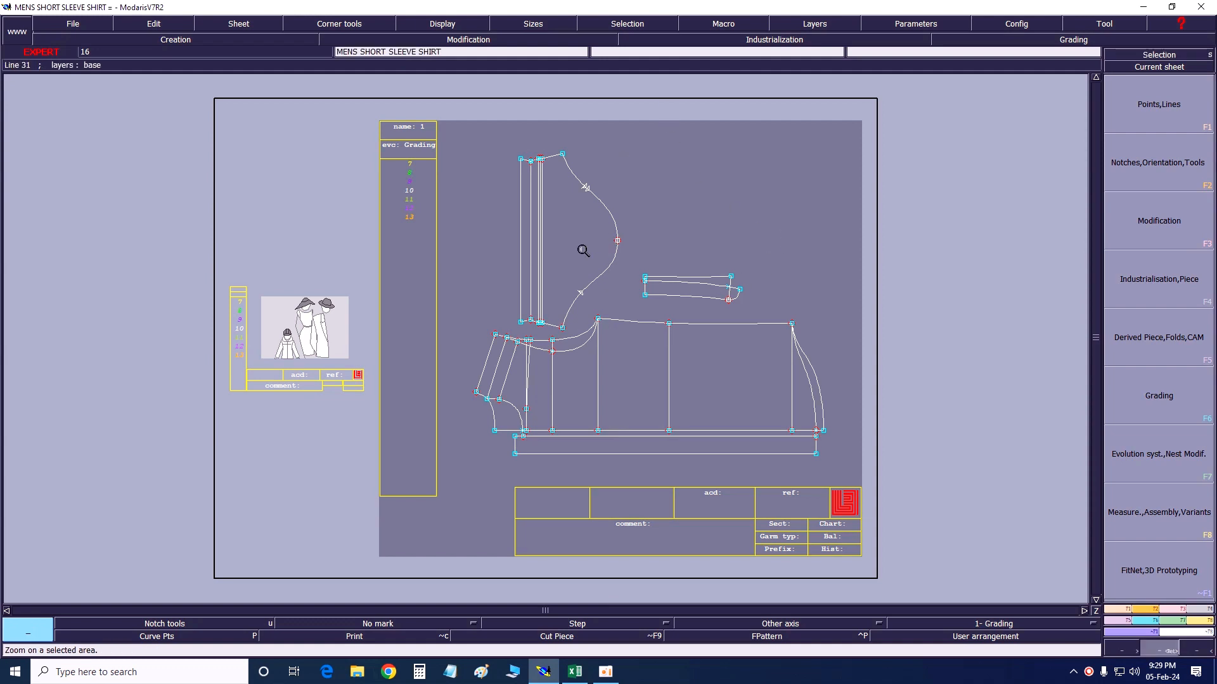
{"action": "left_click_drag", "start_coordinate": [435, 148], "coordinate": [848, 497]}
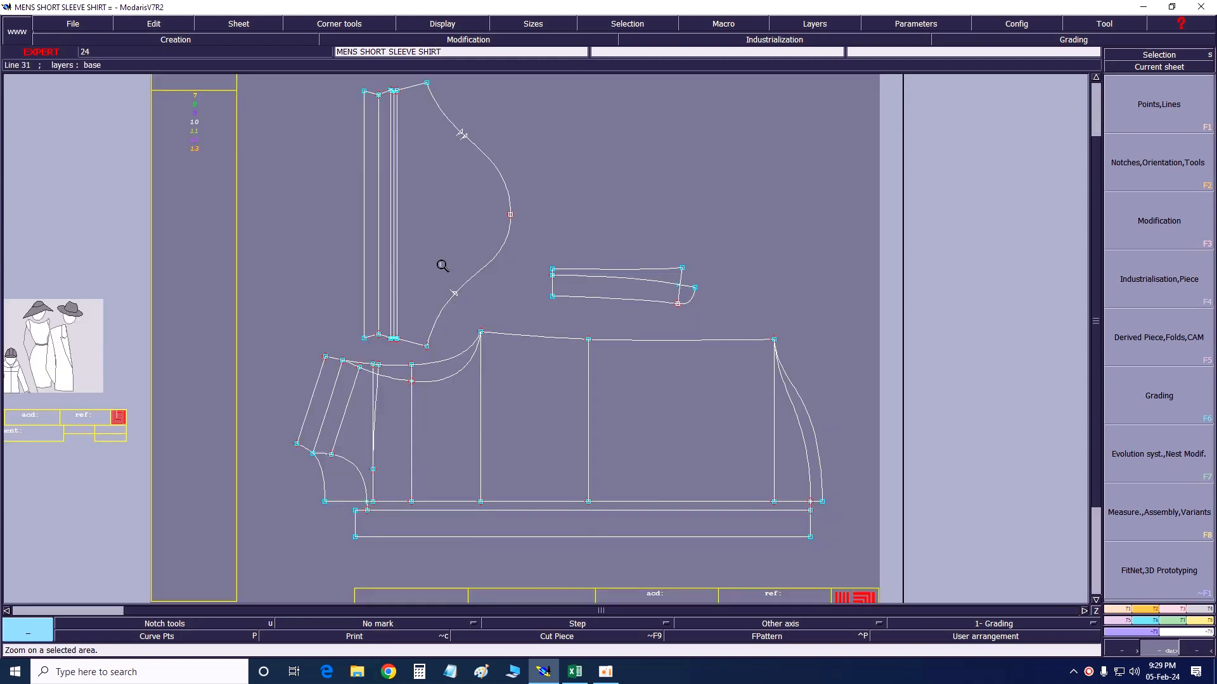
{"action": "key", "text": "s"}
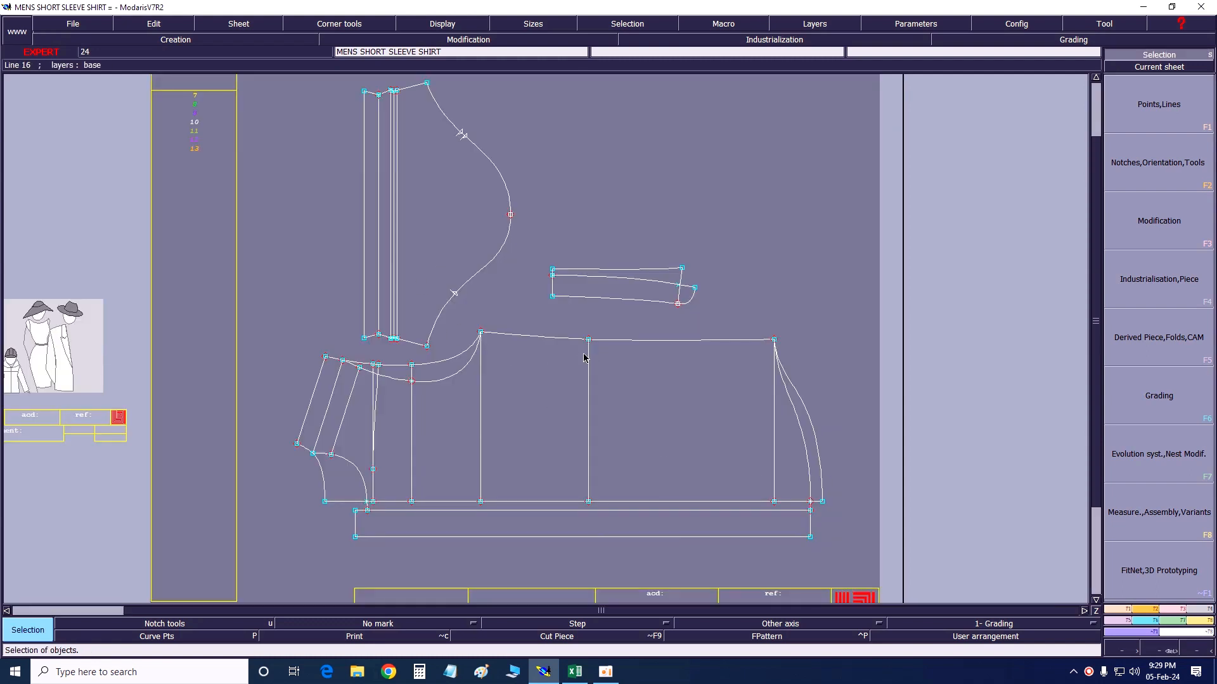
{"action": "key", "text": "d"}
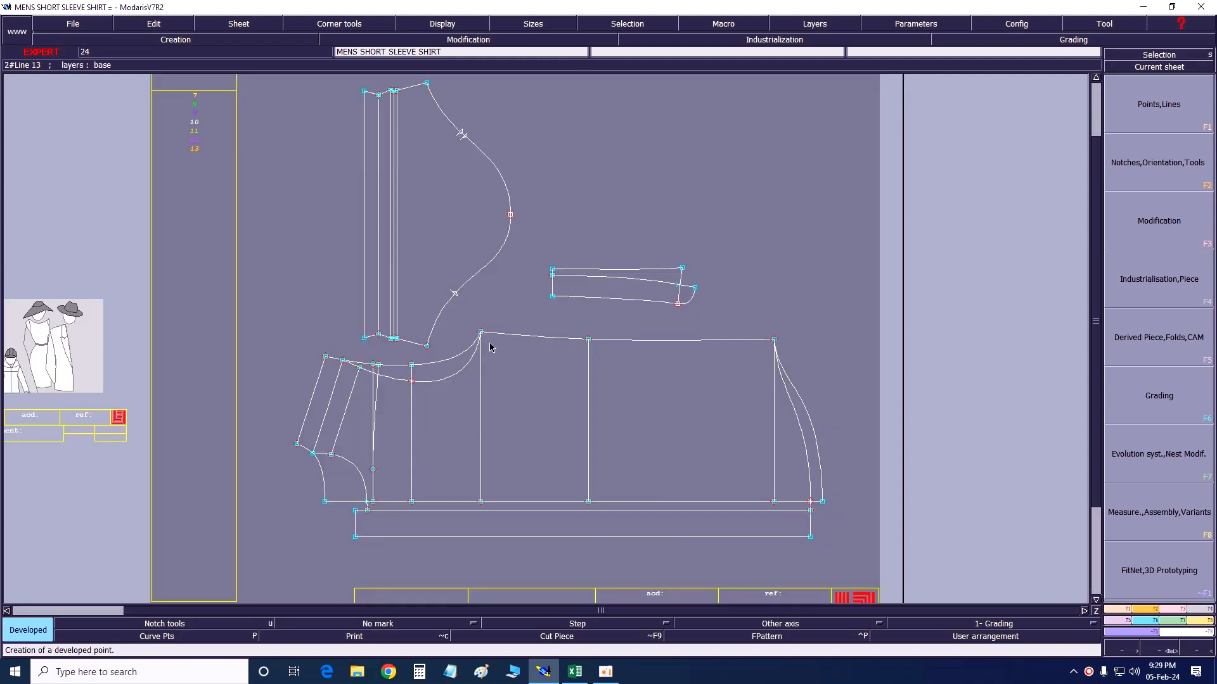
{"action": "left_click", "coordinate": [482, 334]}
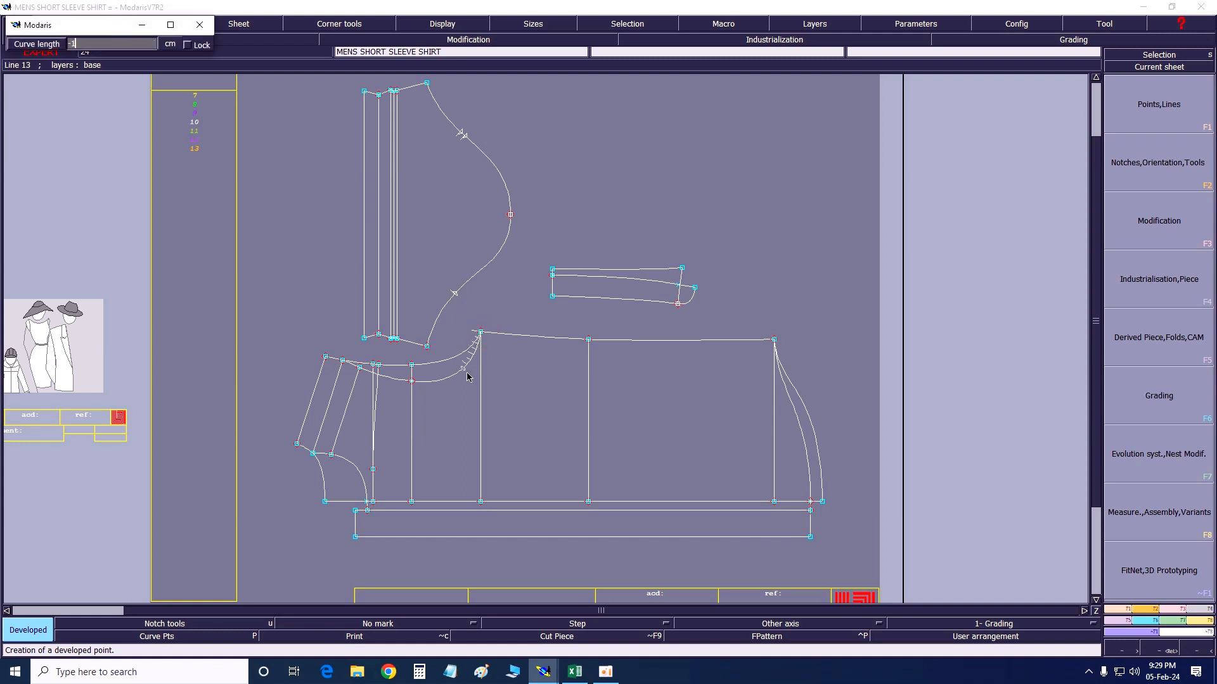
{"action": "left_click", "coordinate": [454, 385]}
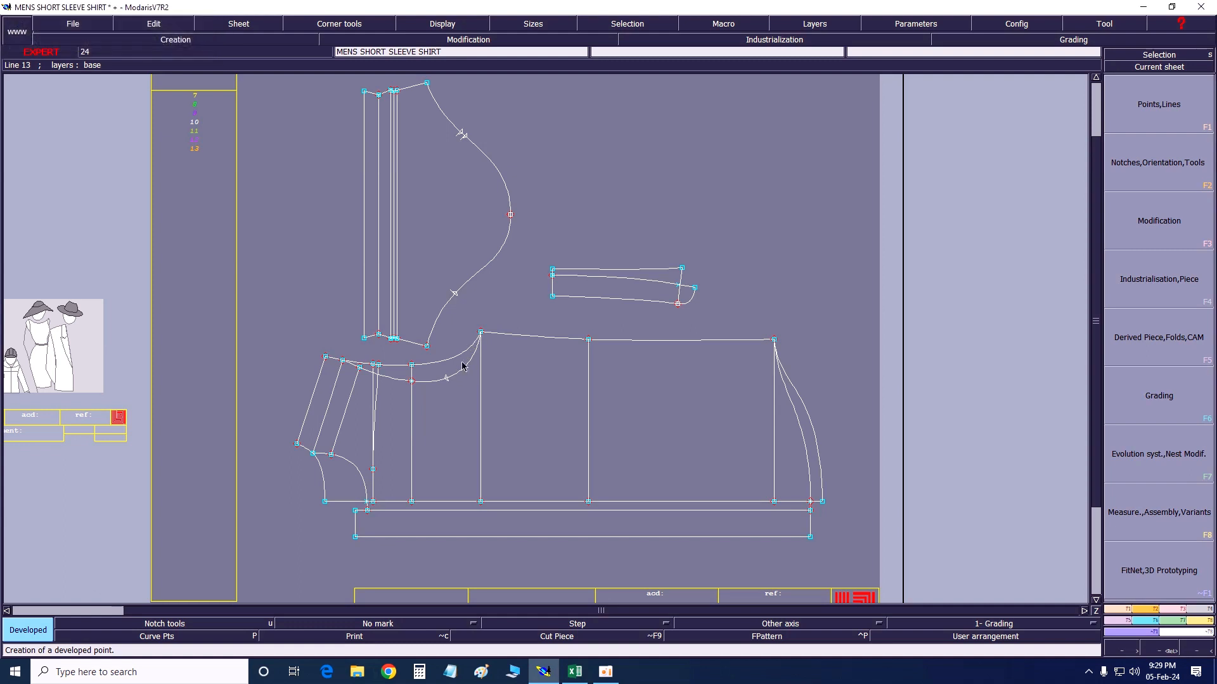
Add two developed points on the back armhole curve from the underarm point, the second at -1 cm from the first.
{"action": "left_click", "coordinate": [481, 331]}
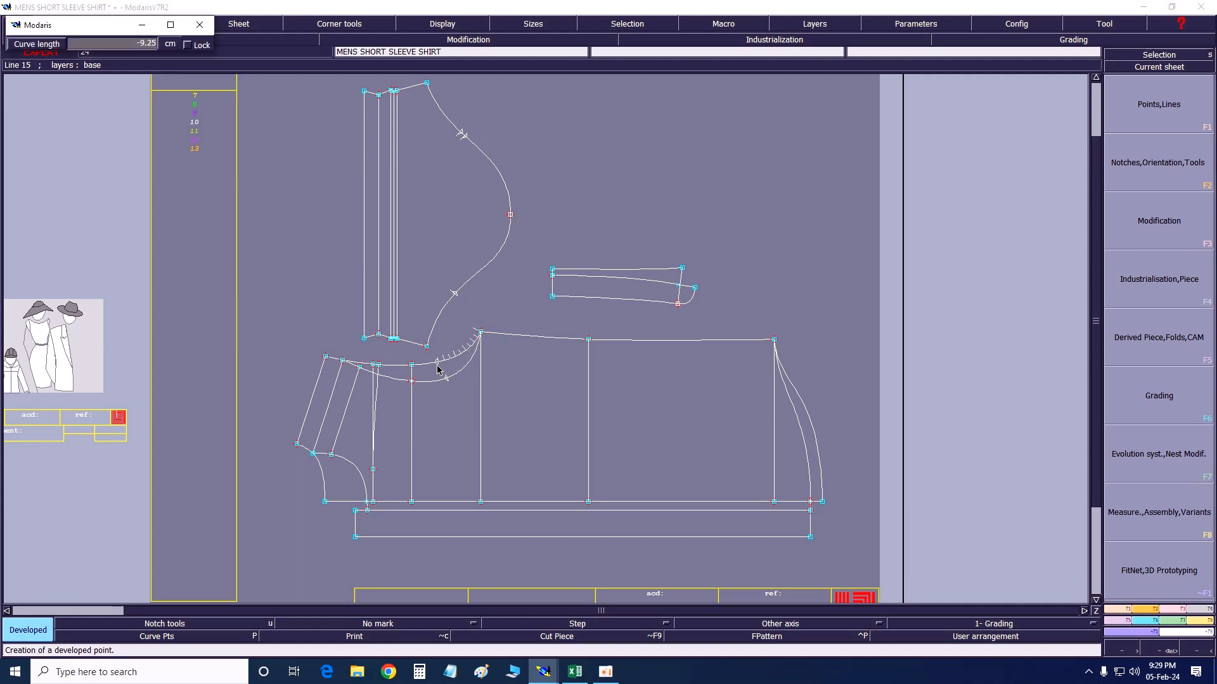
{"action": "type", "text": "-1"}
{"action": "key", "text": "BackSpace"}
{"action": "type", "text": "-1"}
{"action": "key", "text": "Return"}
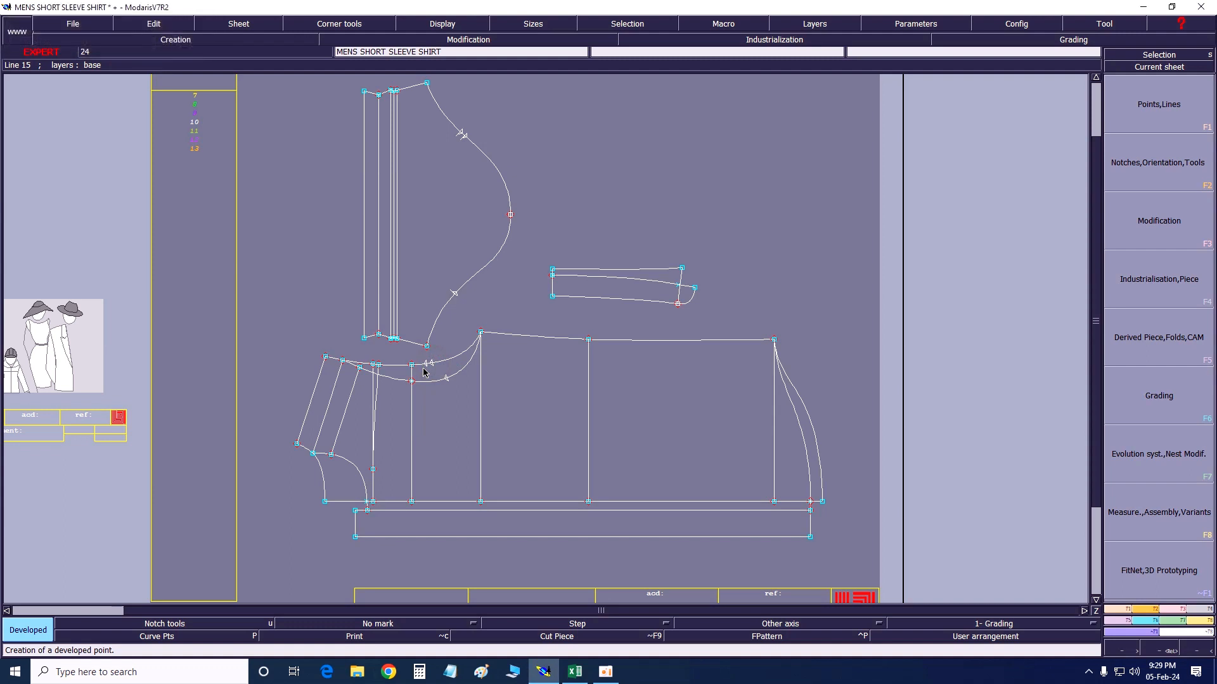
Add a notch at the developed point on the front armhole and at both developed points on the back armhole.
{"action": "key", "text": "z"}
{"action": "left_click_drag", "start_coordinate": [358, 301], "coordinate": [551, 445]}
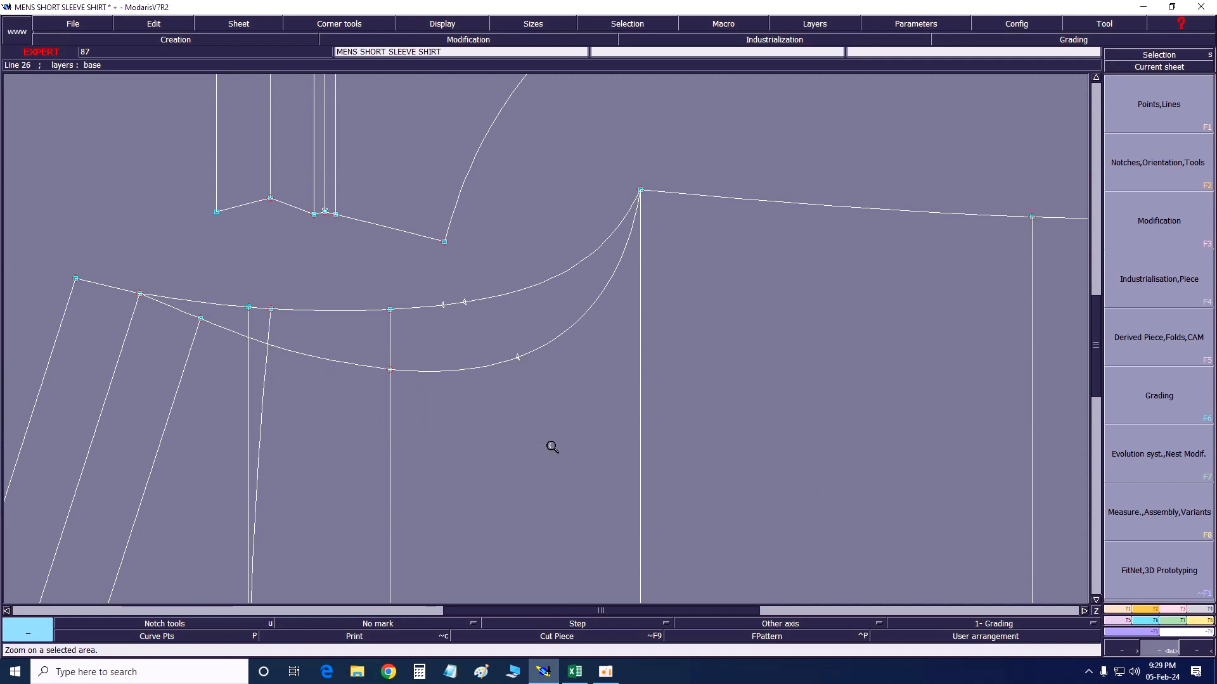
{"action": "key", "text": "F1"}
{"action": "left_click", "coordinate": [1181, 616]}
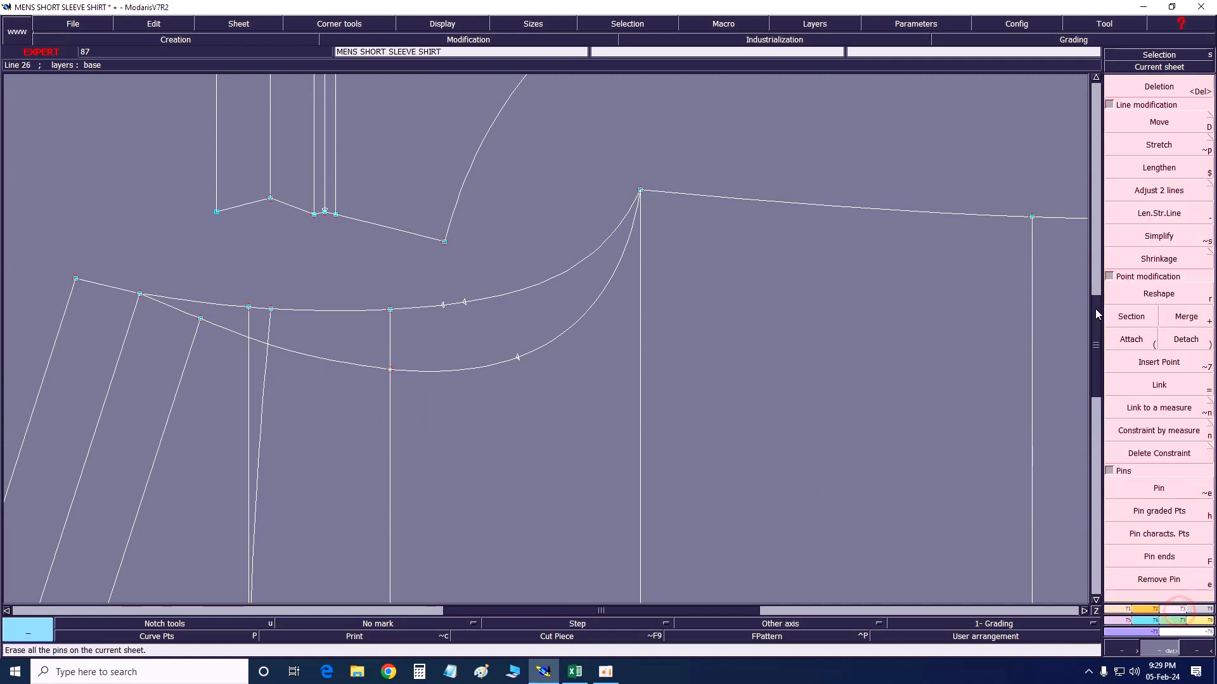
{"action": "left_click", "coordinate": [1160, 213]}
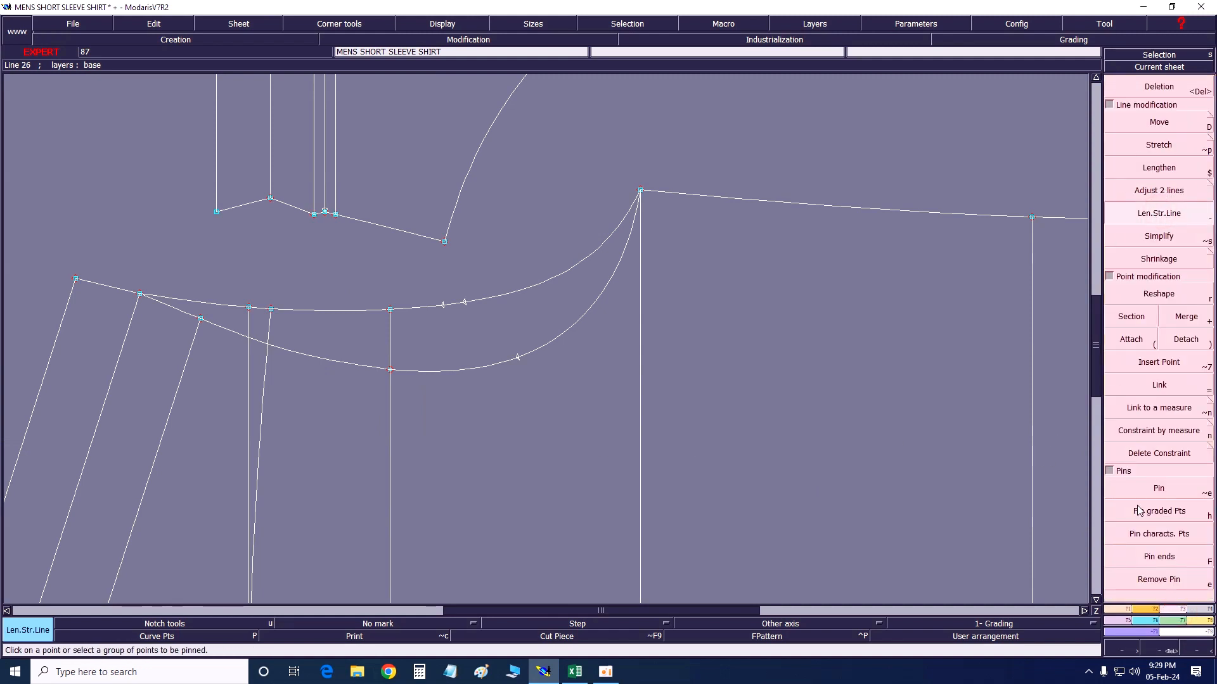
{"action": "left_click", "coordinate": [1148, 611]}
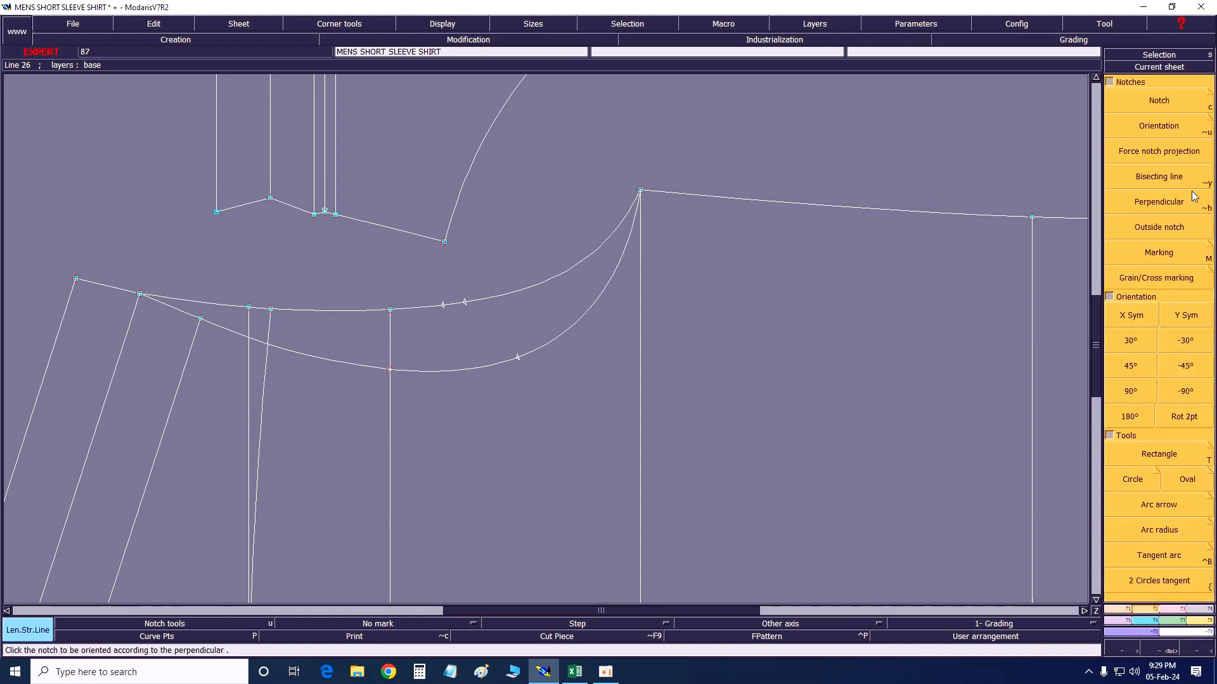
{"action": "left_click", "coordinate": [1148, 100]}
{"action": "left_click", "coordinate": [517, 355]}
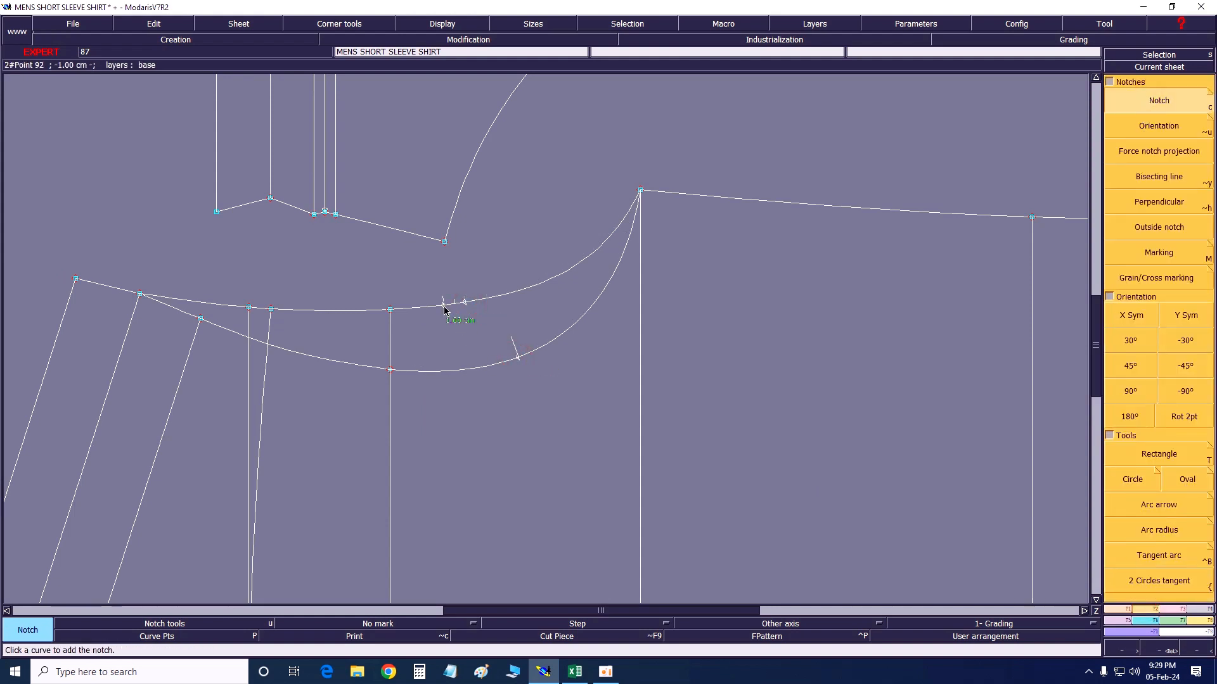
{"action": "left_click", "coordinate": [445, 305]}
{"action": "left_click", "coordinate": [464, 301]}
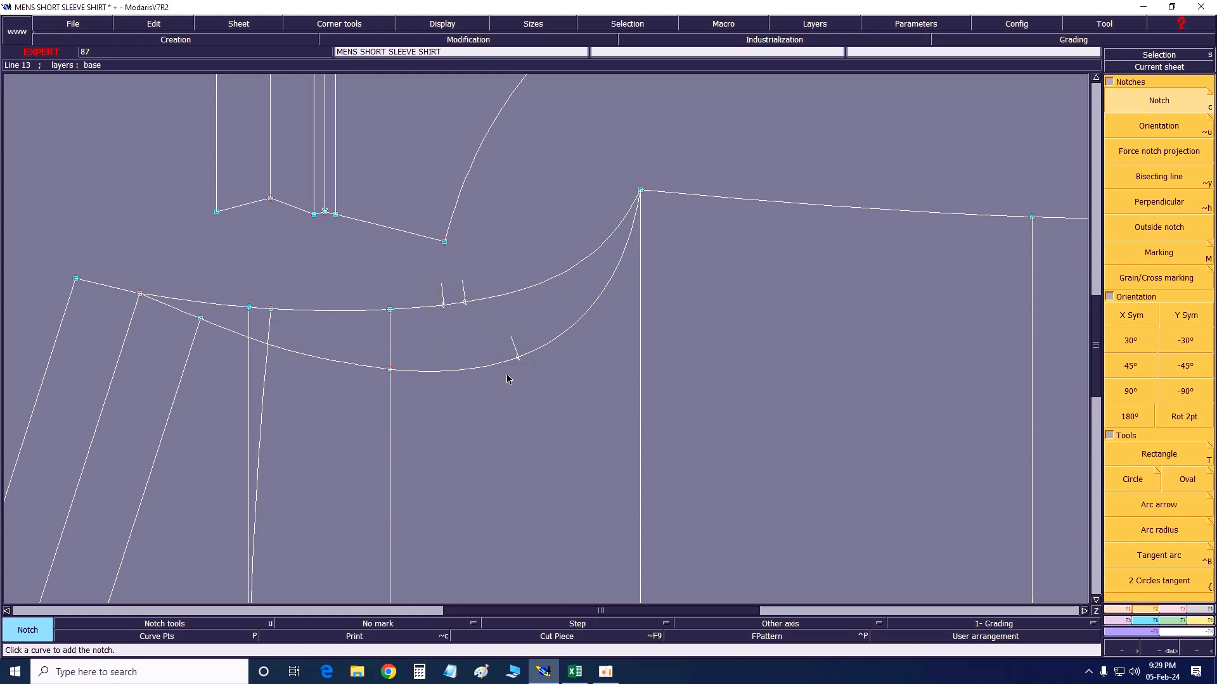
Reorient the two back armhole notches and the front armhole notch so they point inward toward the body.
{"action": "left_click", "coordinate": [1176, 125]}
{"action": "left_click", "coordinate": [443, 289]}
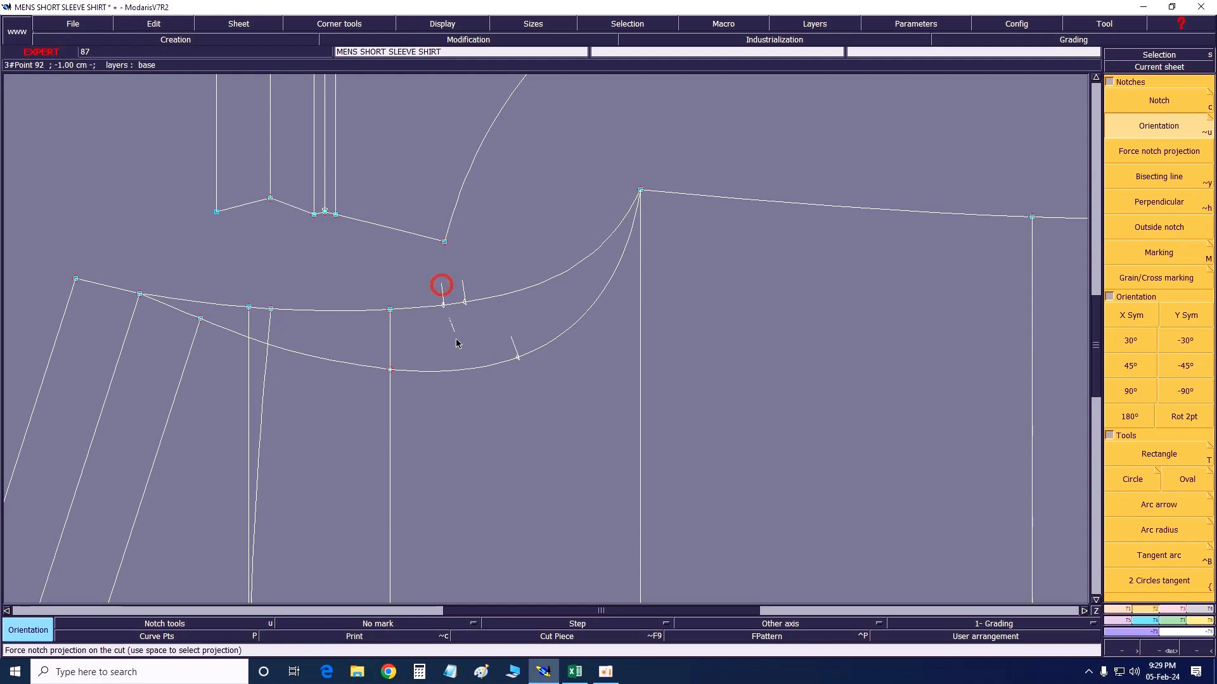
{"action": "left_click", "coordinate": [468, 486]}
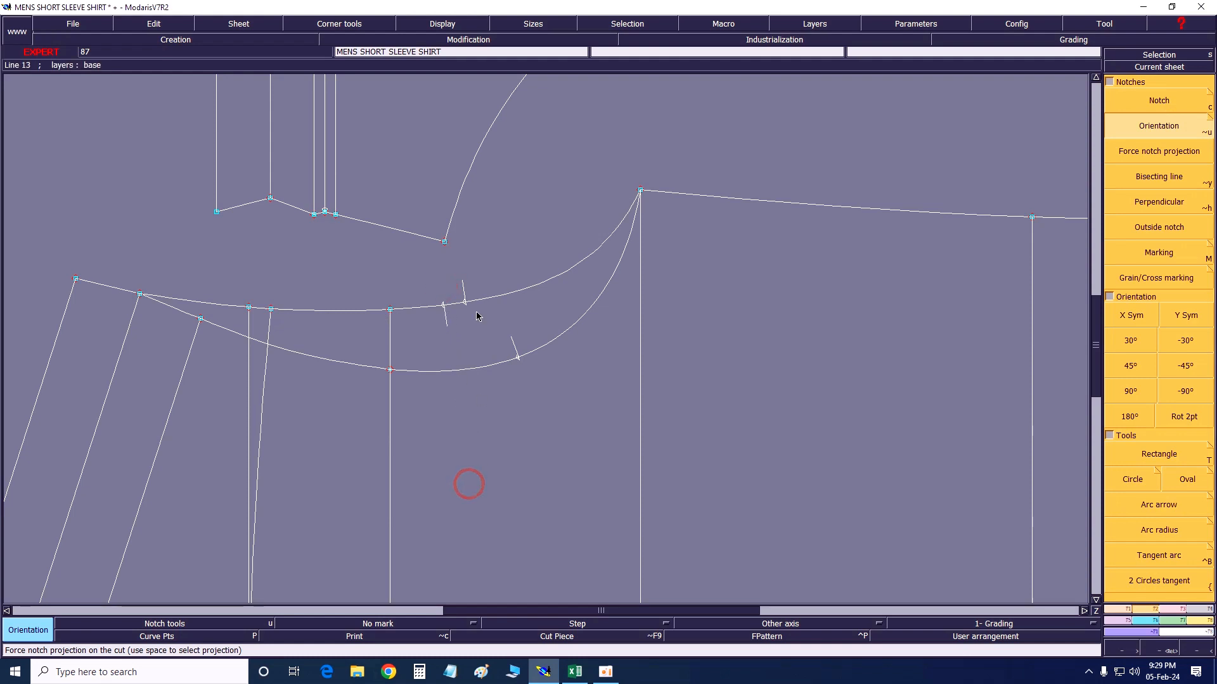
{"action": "left_click", "coordinate": [463, 281]}
{"action": "left_click", "coordinate": [489, 431]}
{"action": "left_click", "coordinate": [512, 337]}
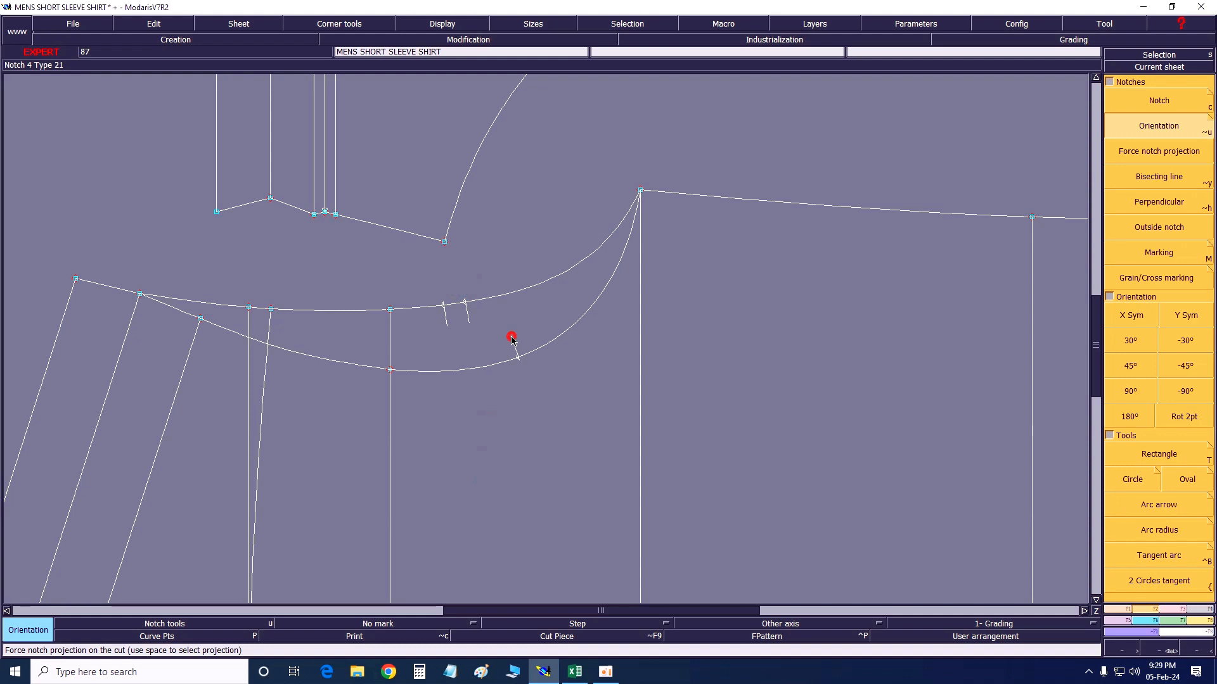
{"action": "left_click", "coordinate": [553, 469]}
Check the pocket measurements in the Excel specification sheet, then return to the pattern in Modaris.
{"action": "key", "text": "Home"}
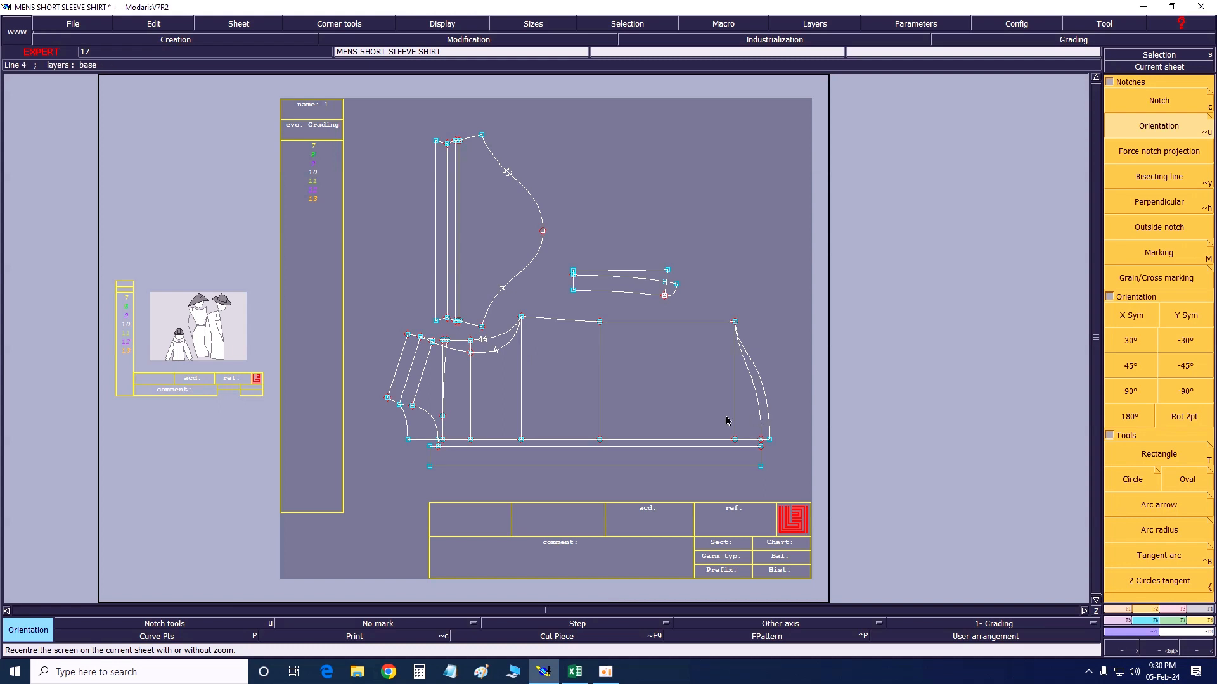
{"action": "left_click", "coordinate": [575, 671]}
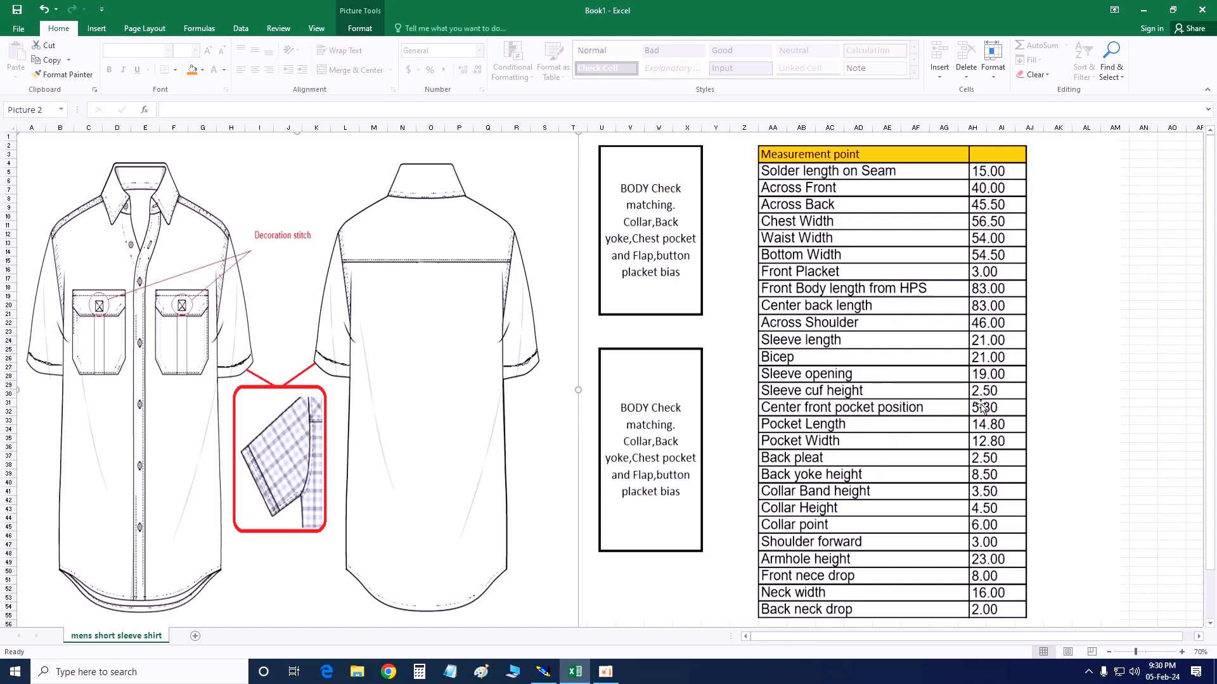
{"action": "left_click", "coordinate": [547, 670]}
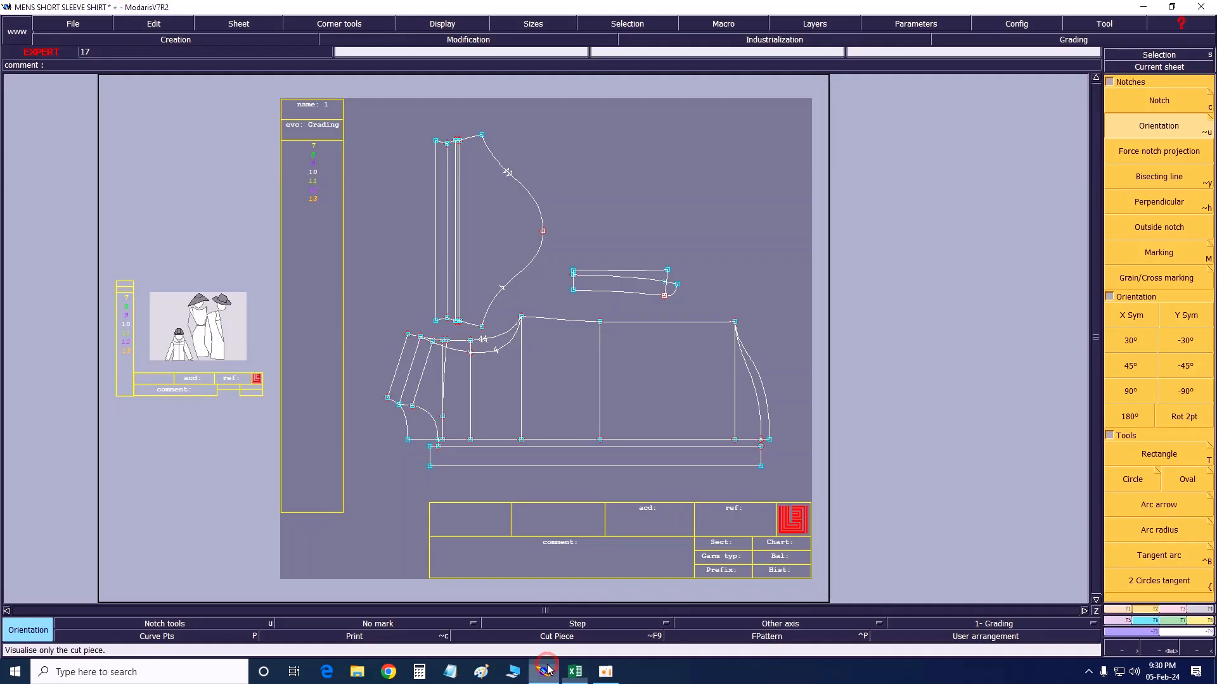
Add a relative point 24 cm down the body from the shoulder-neck point, with dy at 0.
{"action": "key", "text": "Return"}
{"action": "left_click_drag", "start_coordinate": [324, 294], "coordinate": [615, 486]}
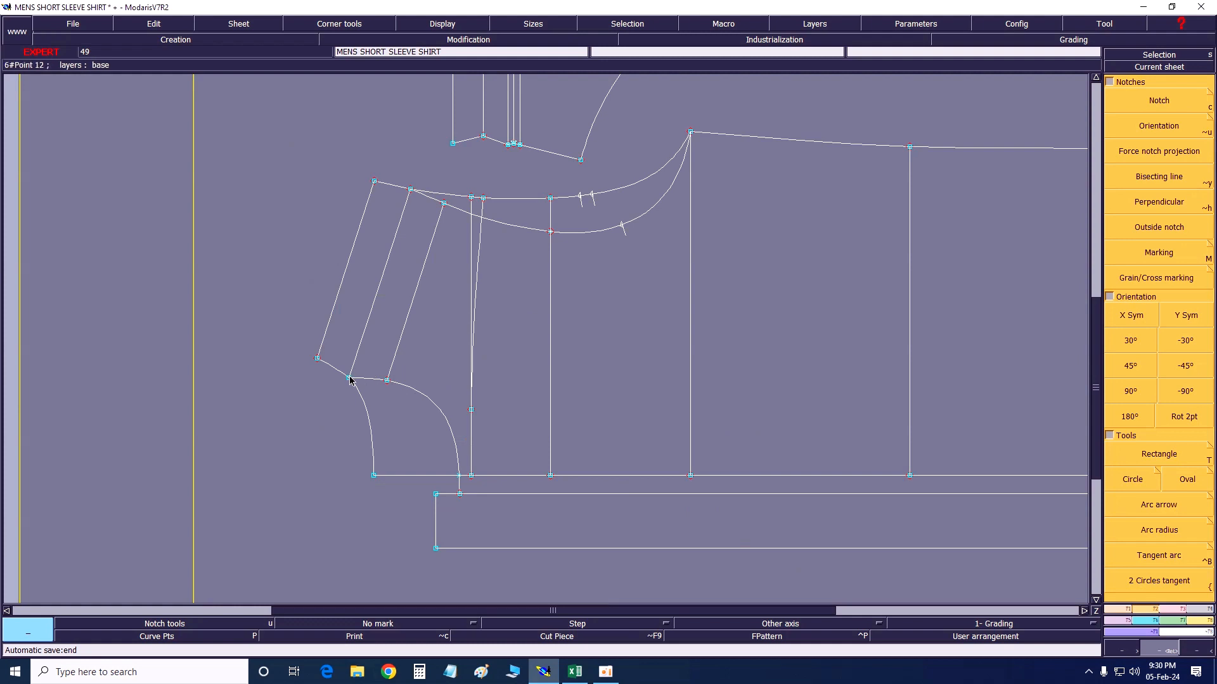
{"action": "left_click", "coordinate": [1124, 609]}
{"action": "left_click", "coordinate": [1144, 240]}
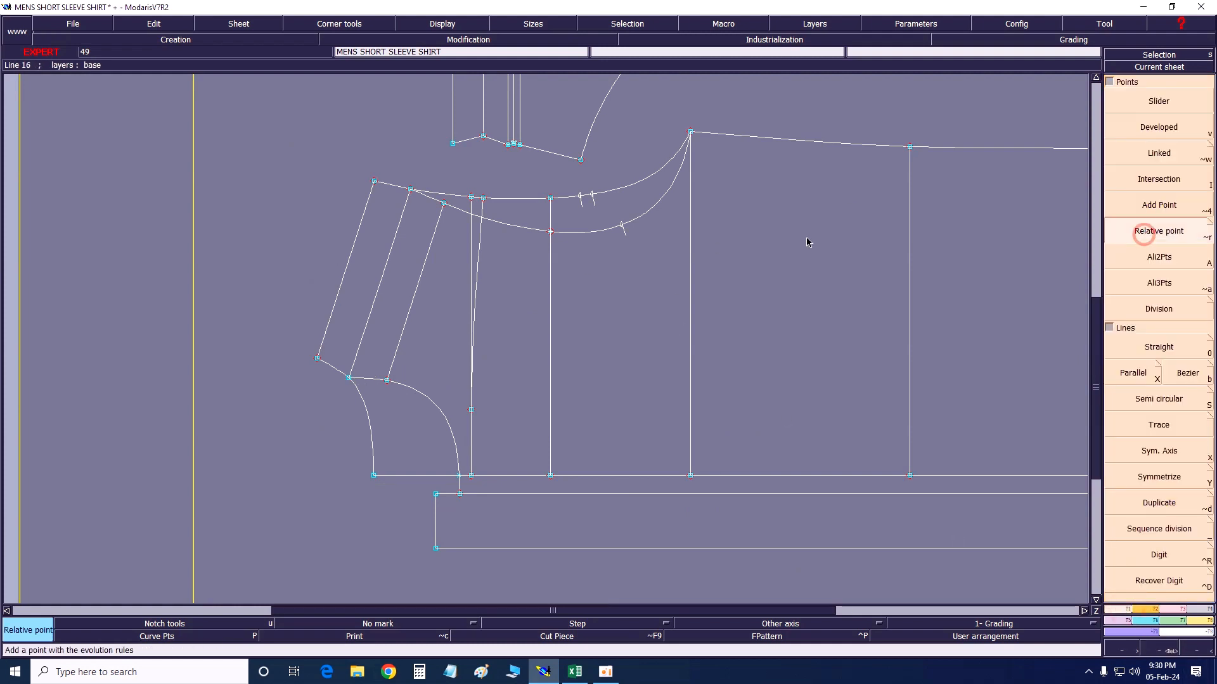
{"action": "left_click", "coordinate": [349, 378]}
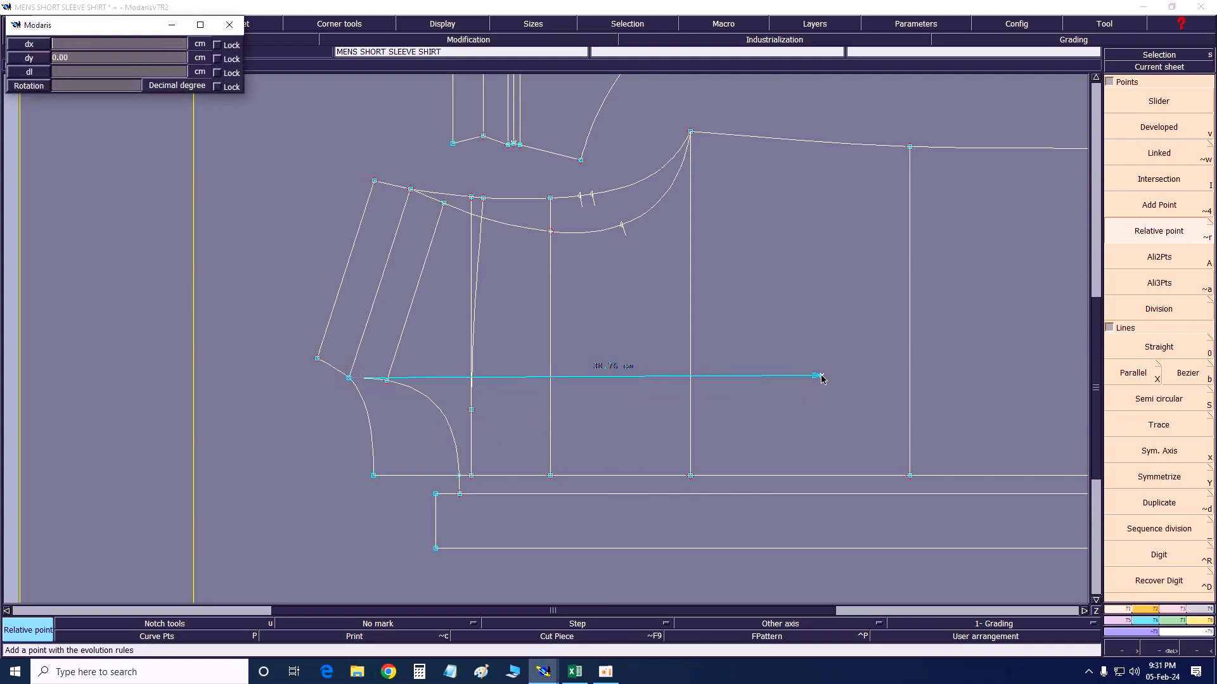
{"action": "type", "text": "24"}
{"action": "key", "text": "Return"}
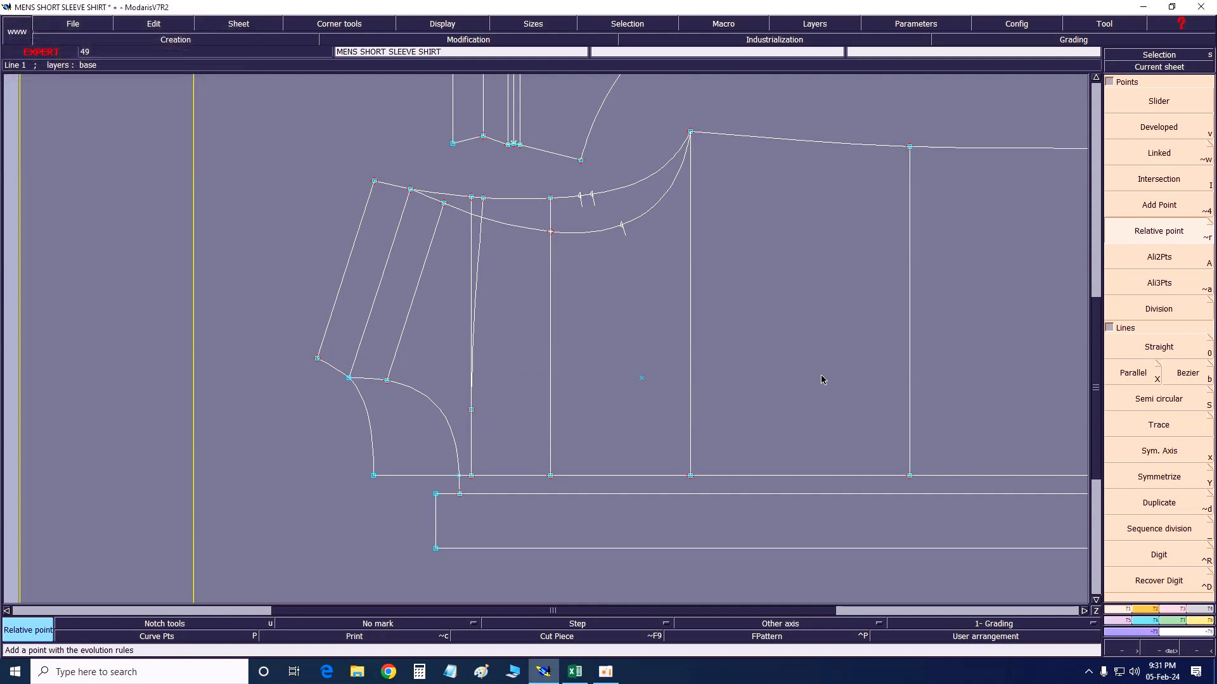
Draw a straight vertical line from the 24 cm point to the centre front line and insert its end point there.
{"action": "key", "text": "b"}
{"action": "left_click", "coordinate": [641, 378]}
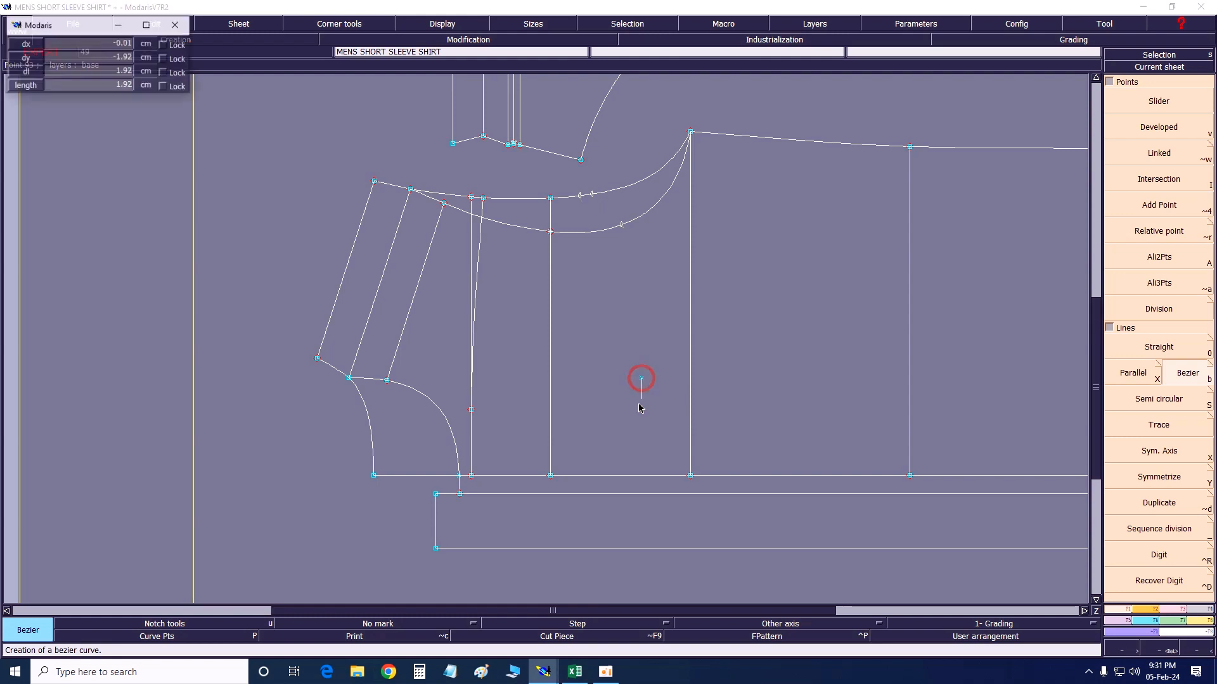
{"action": "key", "text": "Return"}
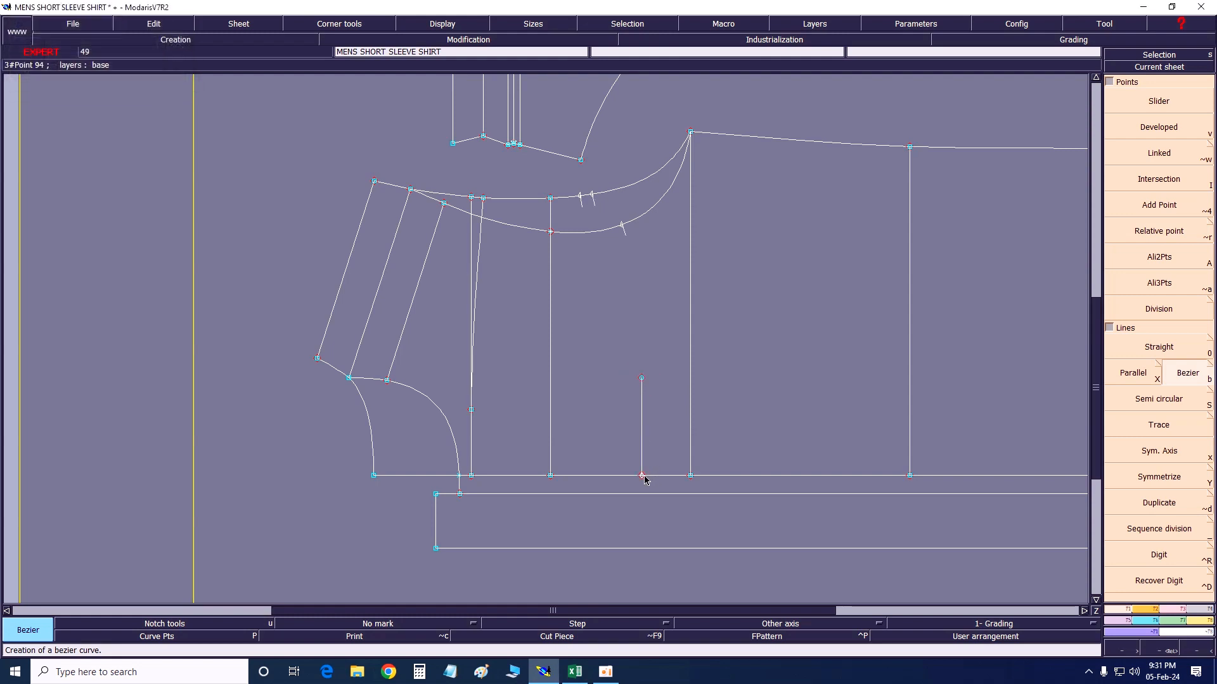
{"action": "key", "text": "i"}
{"action": "left_click", "coordinate": [644, 476]}
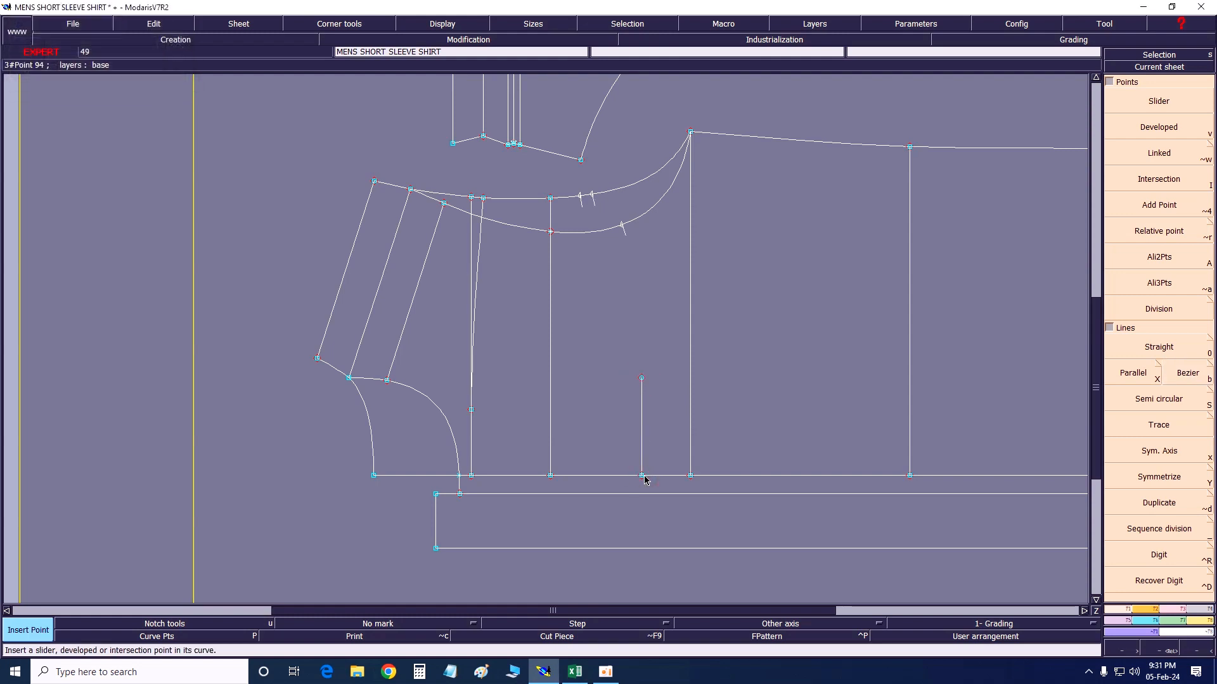
Lengthen the pocket line toward the armhole with Len.Str.Line and delete the intermediate point at its former end.
{"action": "left_click", "coordinate": [1165, 285]}
{"action": "left_click", "coordinate": [1164, 262]}
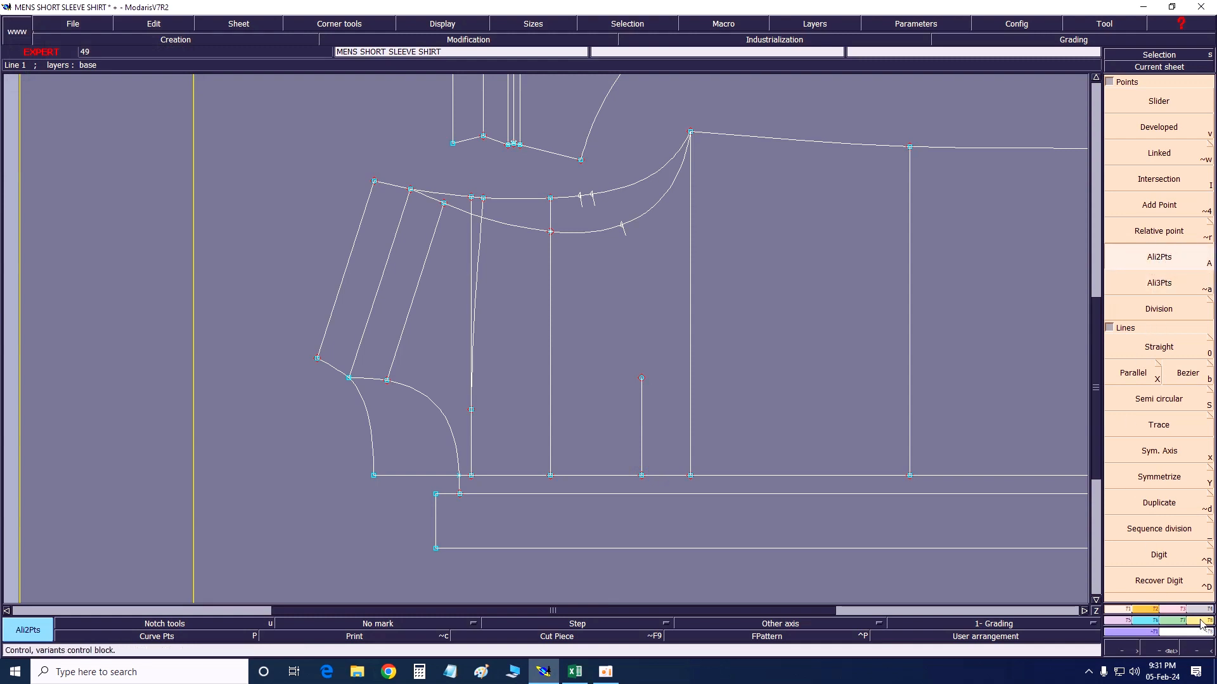
{"action": "key", "text": "F2"}
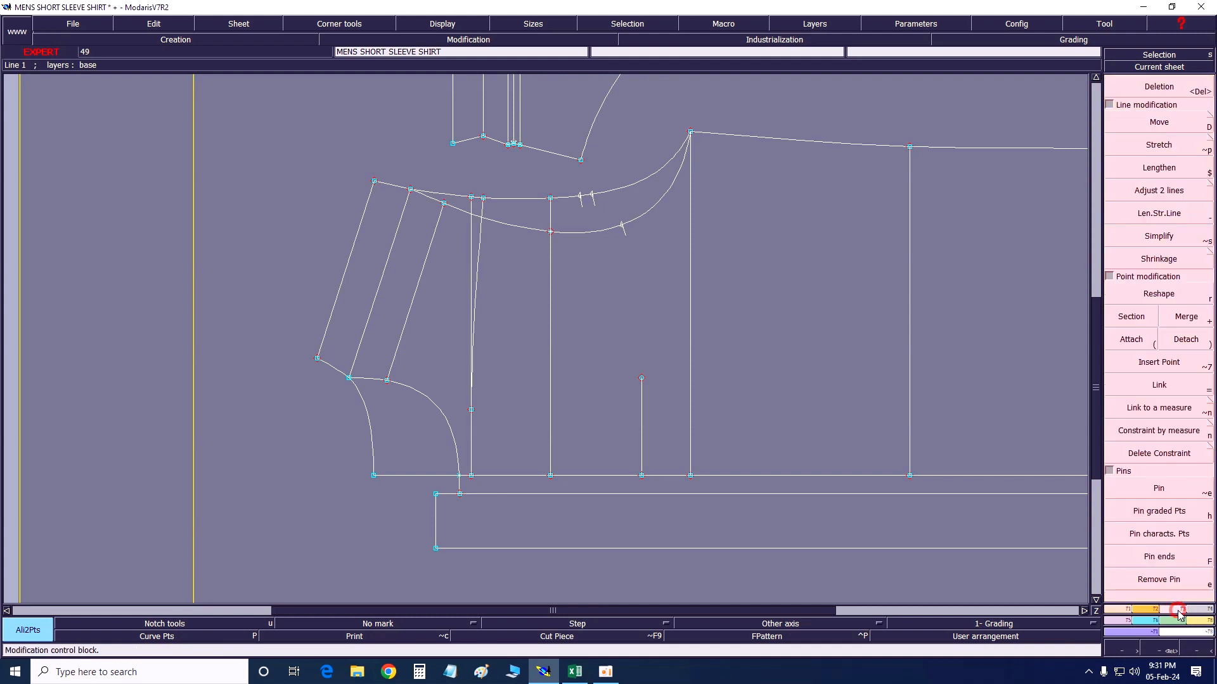
{"action": "left_click", "coordinate": [1151, 222]}
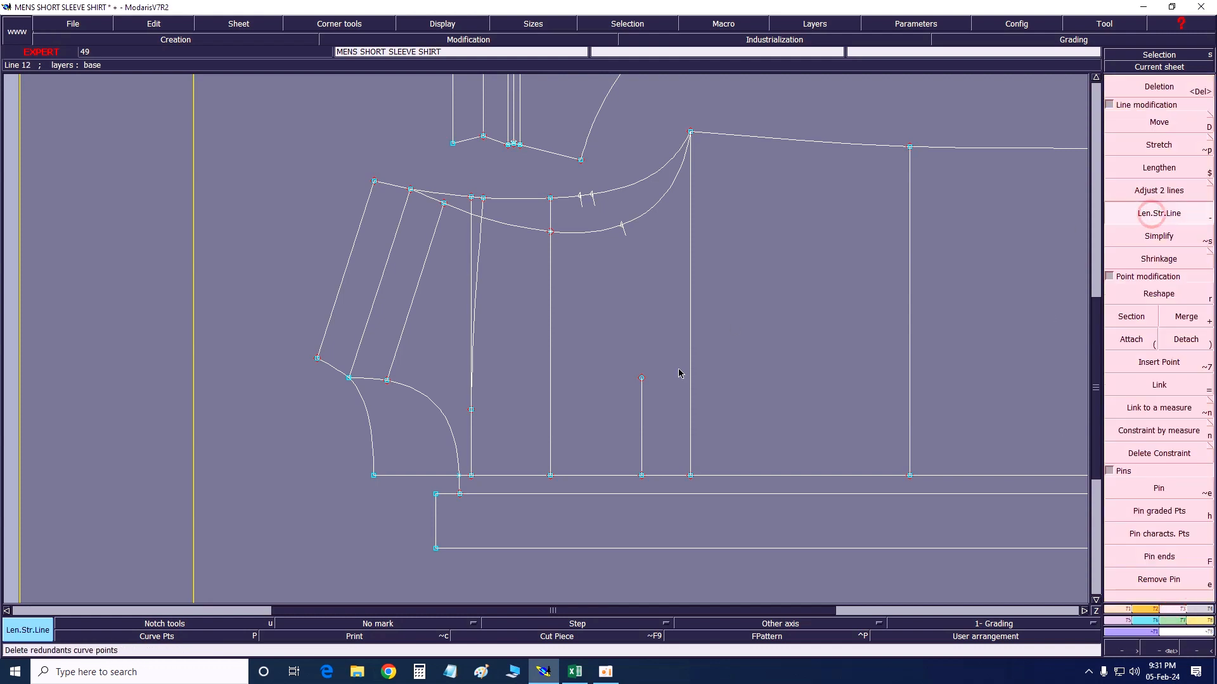
{"action": "left_click", "coordinate": [641, 405]}
{"action": "key", "text": "Delete"}
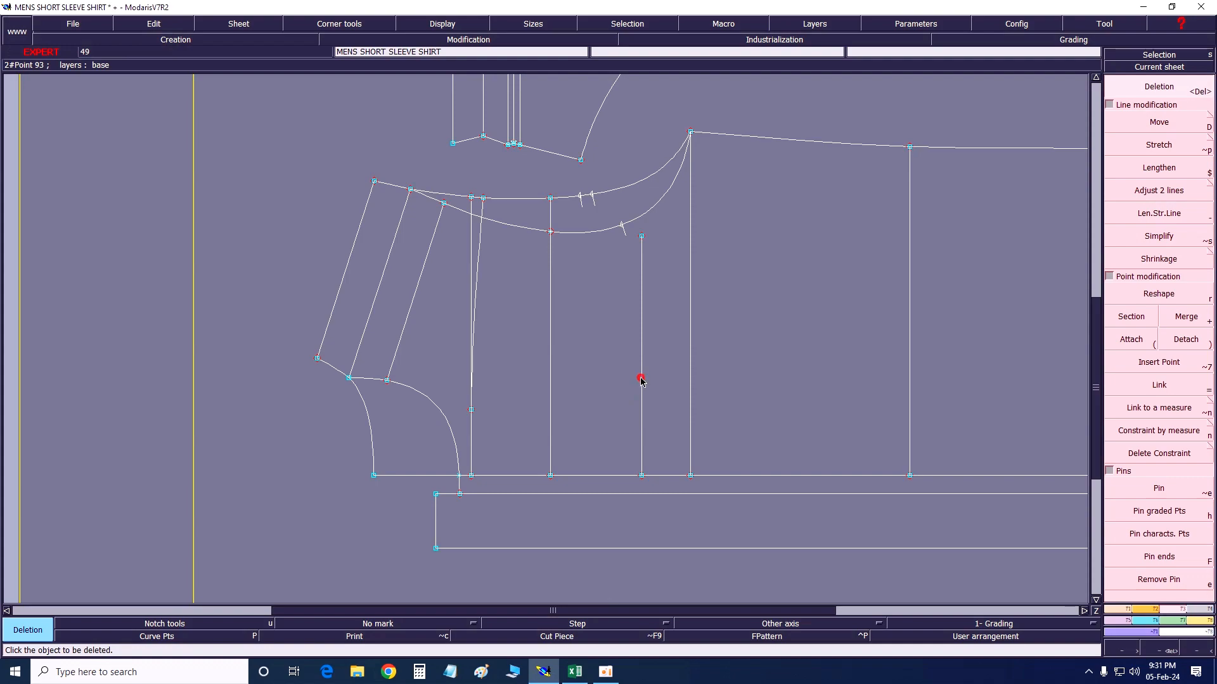
Place a developed point 5.30 cm along the pocket line from the centre front line, per the Excel specification, and insert it.
{"action": "left_click", "coordinate": [575, 672]}
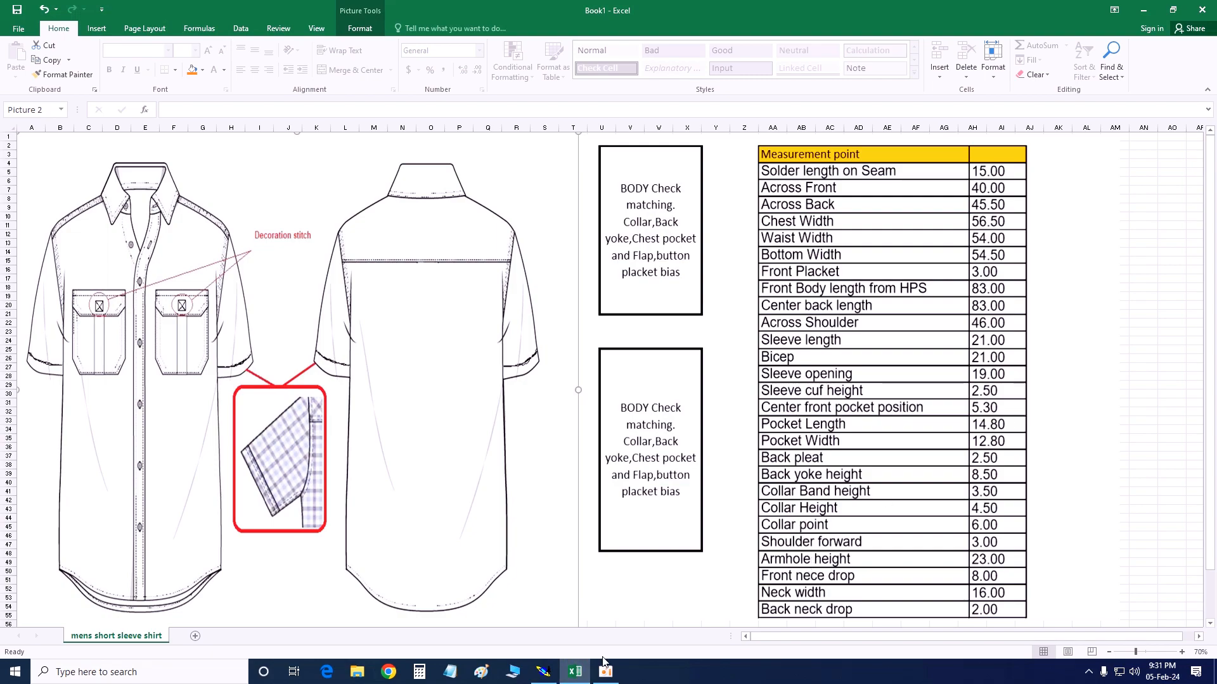
{"action": "left_click", "coordinate": [542, 670]}
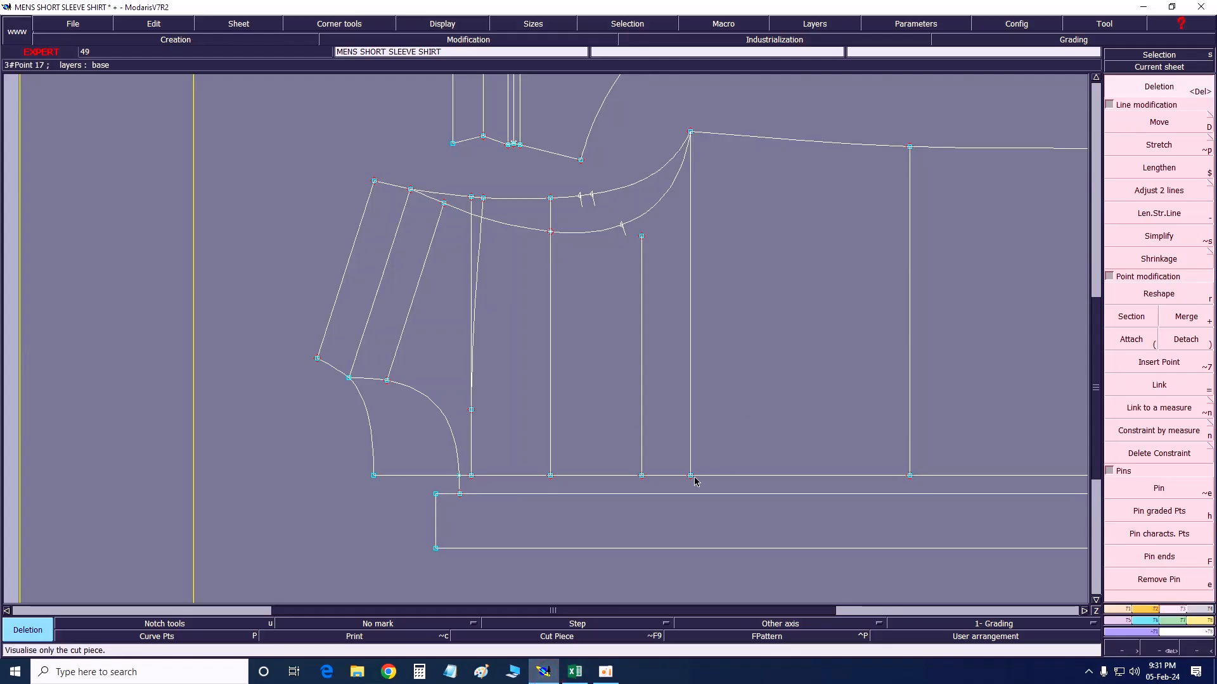
{"action": "key", "text": "d"}
{"action": "left_click", "coordinate": [641, 477]}
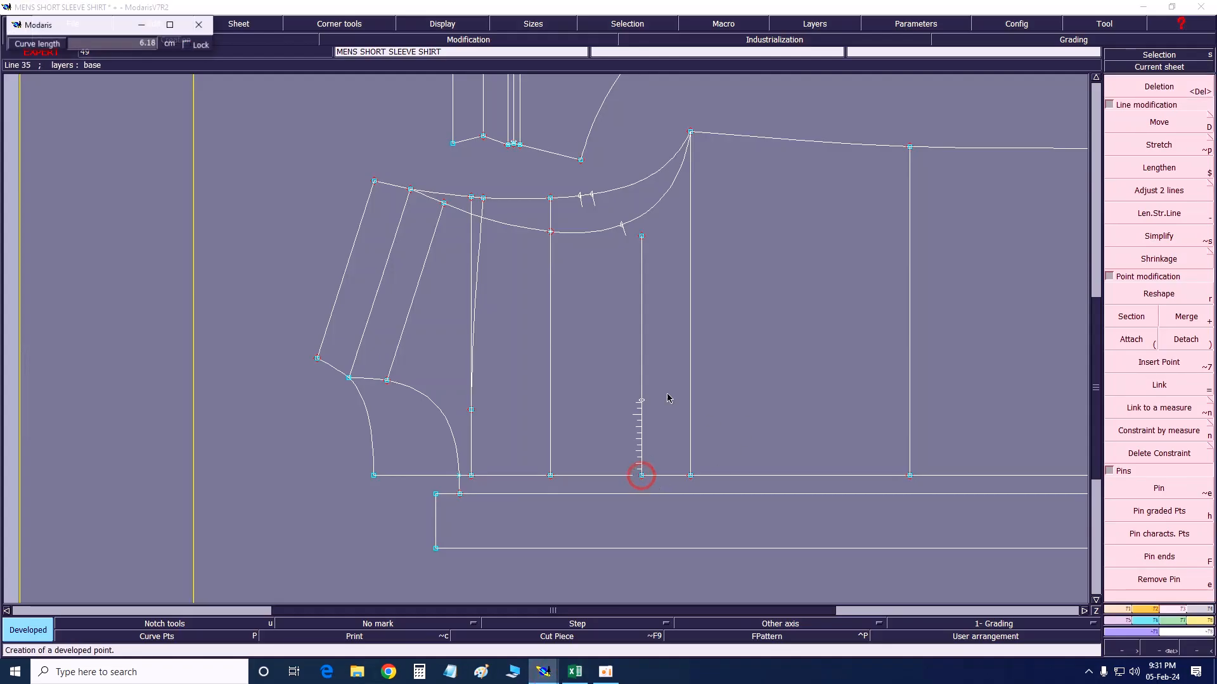
{"action": "type", "text": "5.30"}
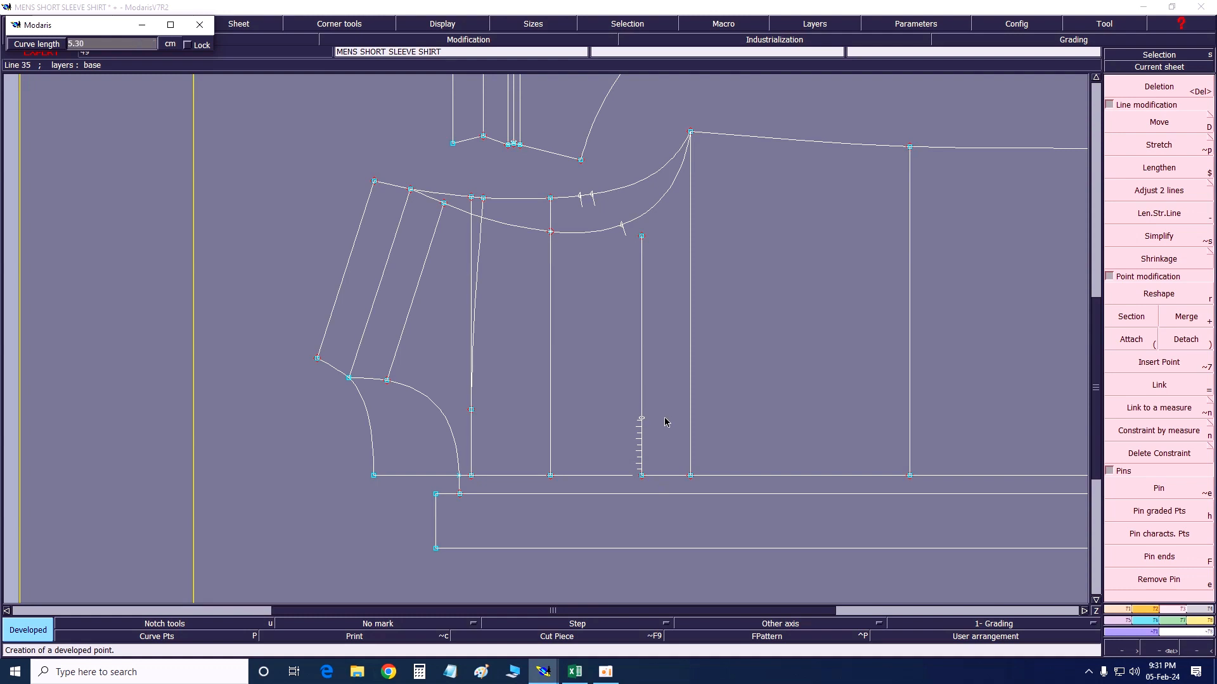
{"action": "key", "text": "Return"}
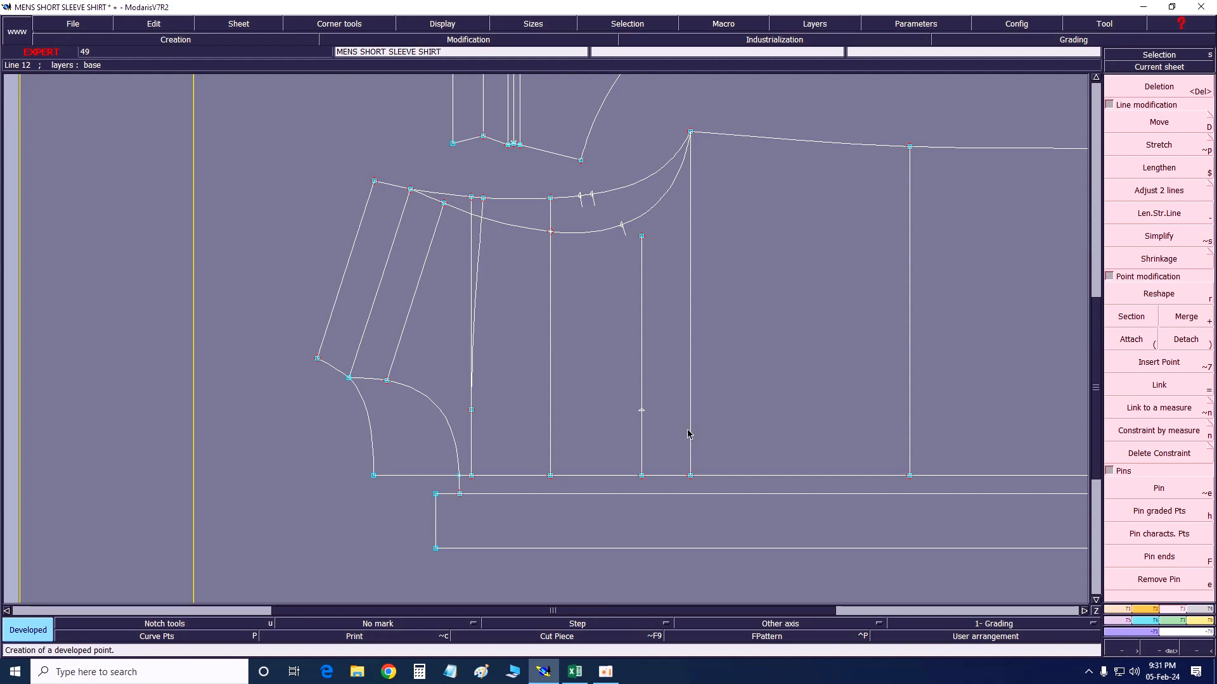
{"action": "key", "text": "ctrl+7"}
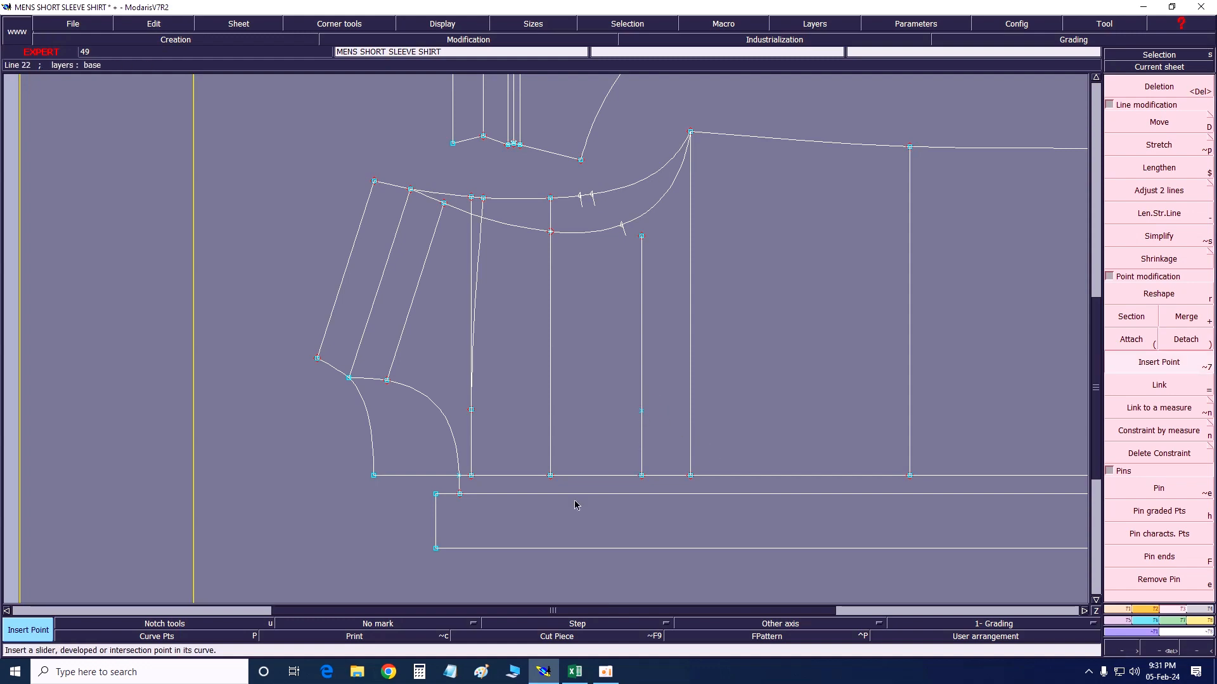
Check the pocket length in the Excel specification sheet, then return to the pattern in Modaris.
{"action": "left_click", "coordinate": [574, 673]}
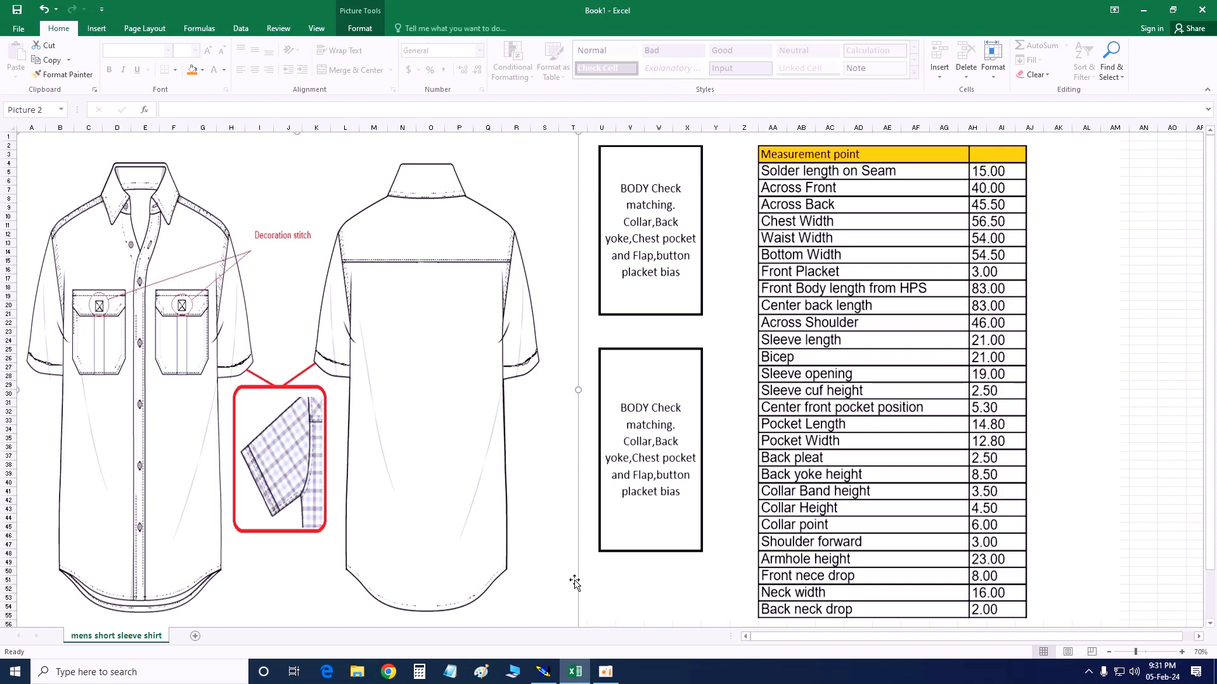
{"action": "left_click", "coordinate": [544, 672]}
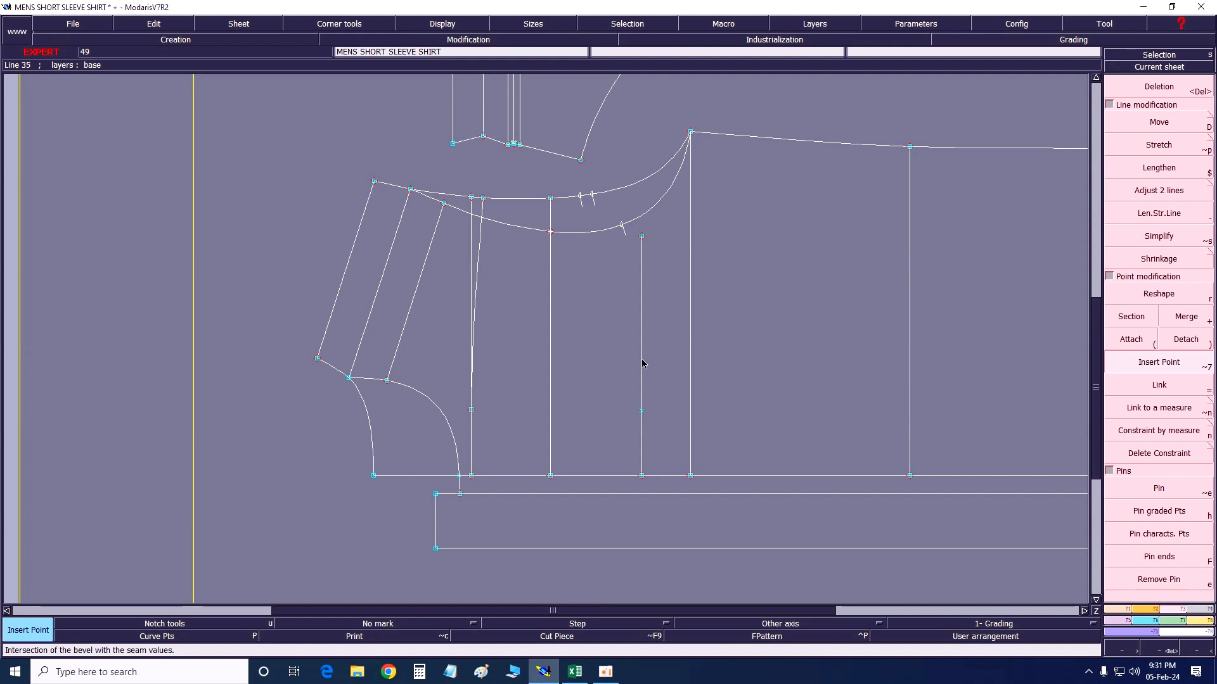
{"action": "key", "text": "y"}
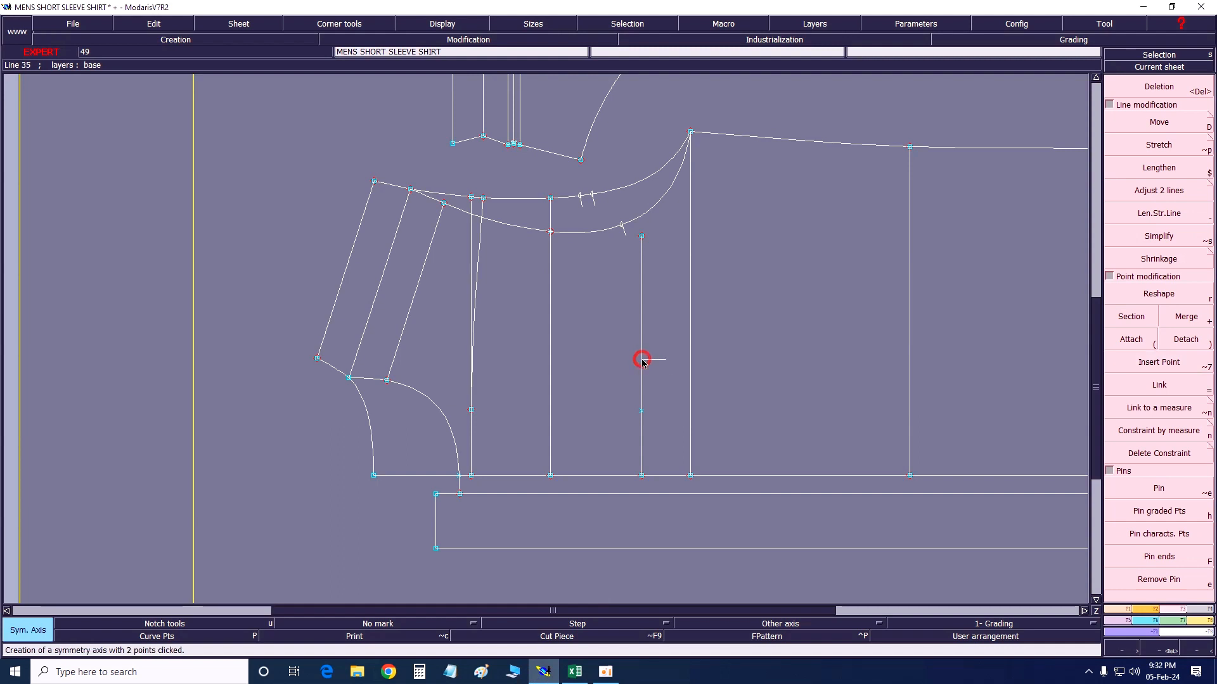
{"action": "left_click", "coordinate": [642, 360]}
{"action": "key", "text": "ctrl+z"}
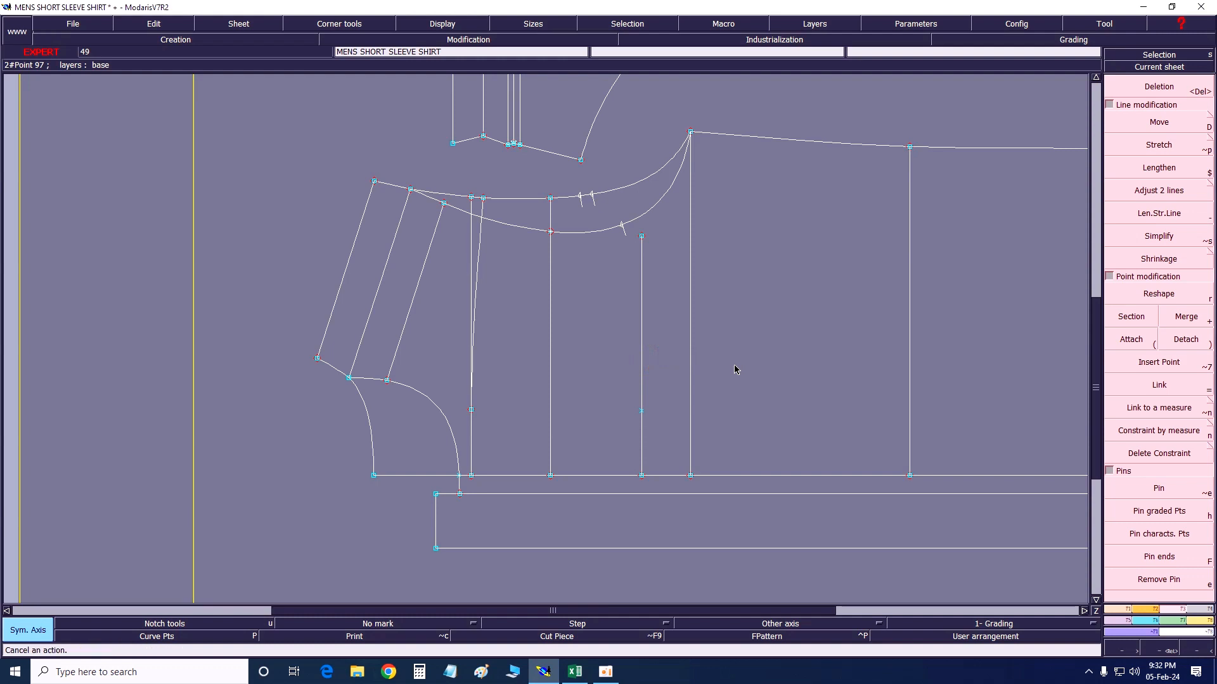
Create a parallel of the pocket line on the hem side at the 14.80 cm pocket length.
{"action": "key", "text": "p"}
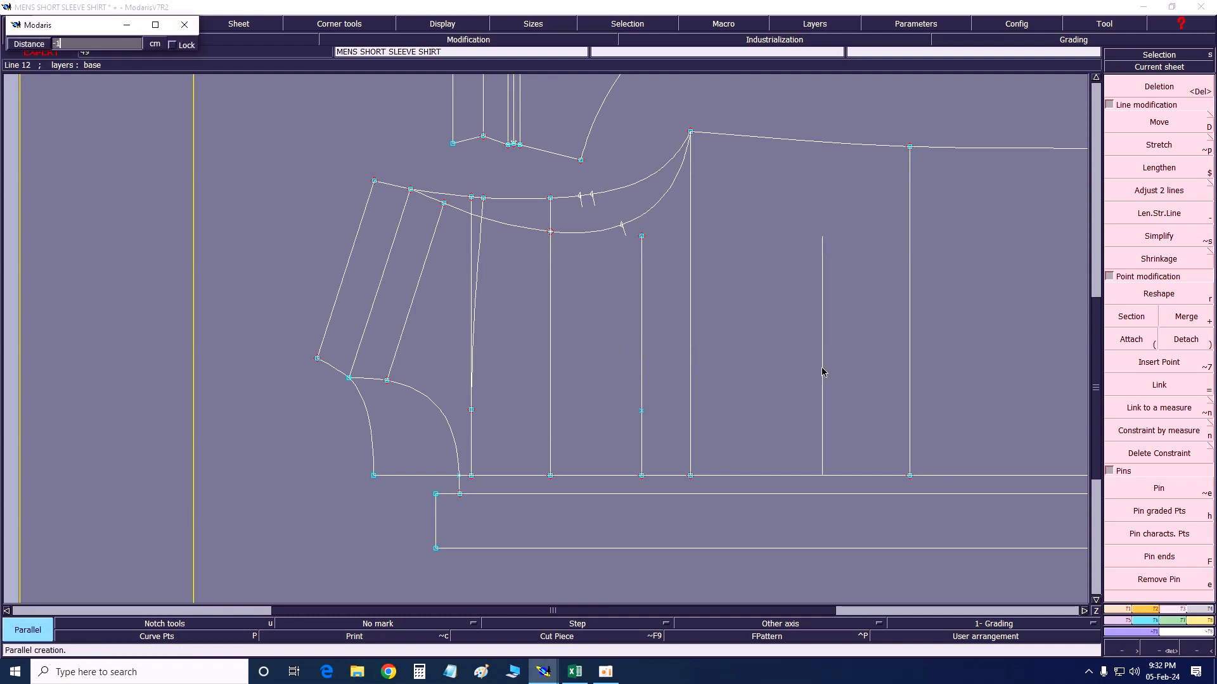
{"action": "key", "text": "Return"}
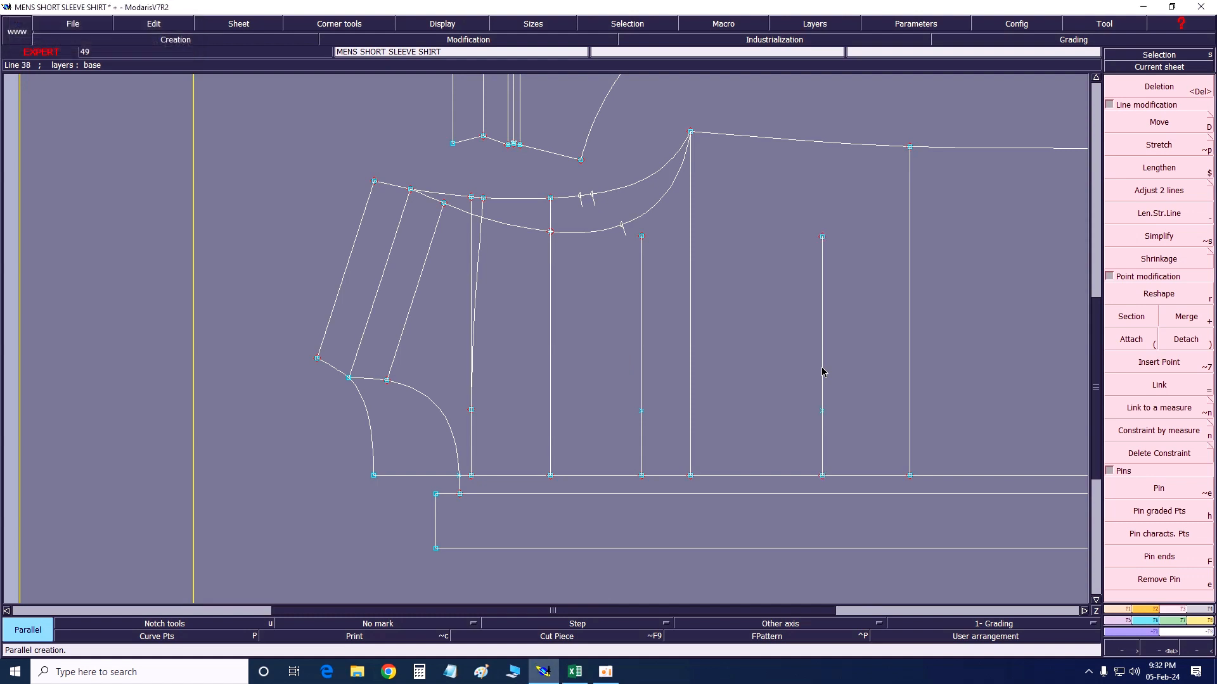
Consult the pocket width in Excel and place a developed point 12.80 cm along the pocket line from the 5.30 cm point toward the armhole.
{"action": "left_click", "coordinate": [575, 671]}
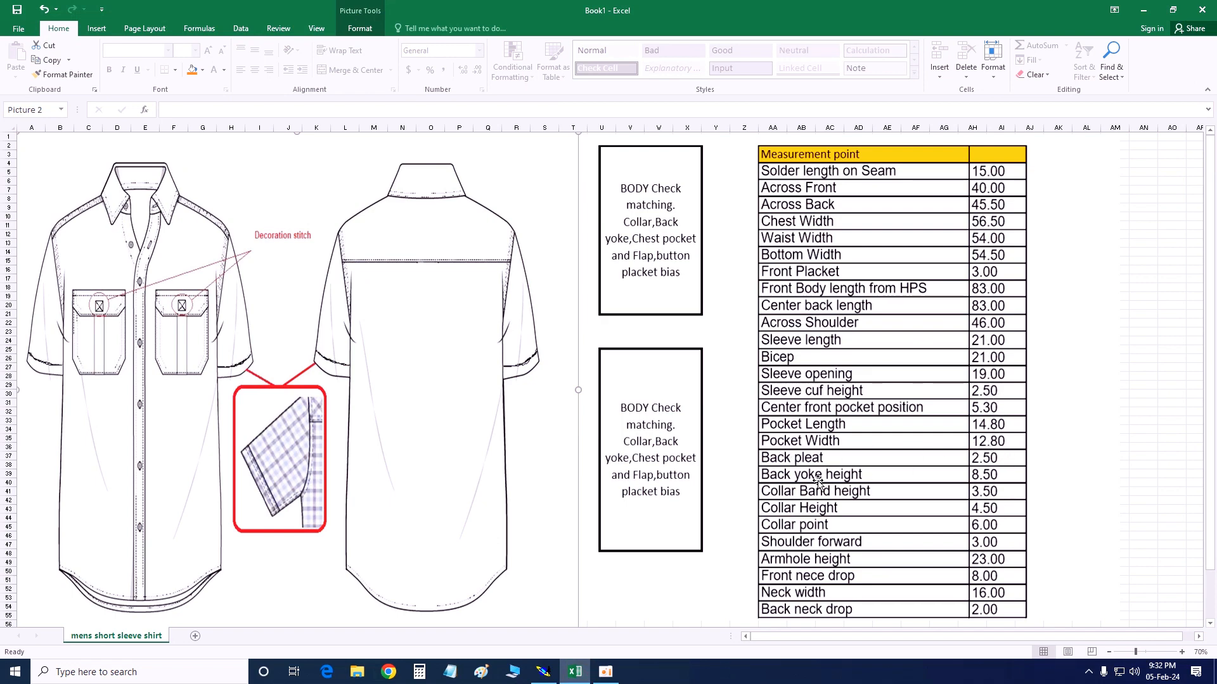
{"action": "left_click", "coordinate": [543, 672]}
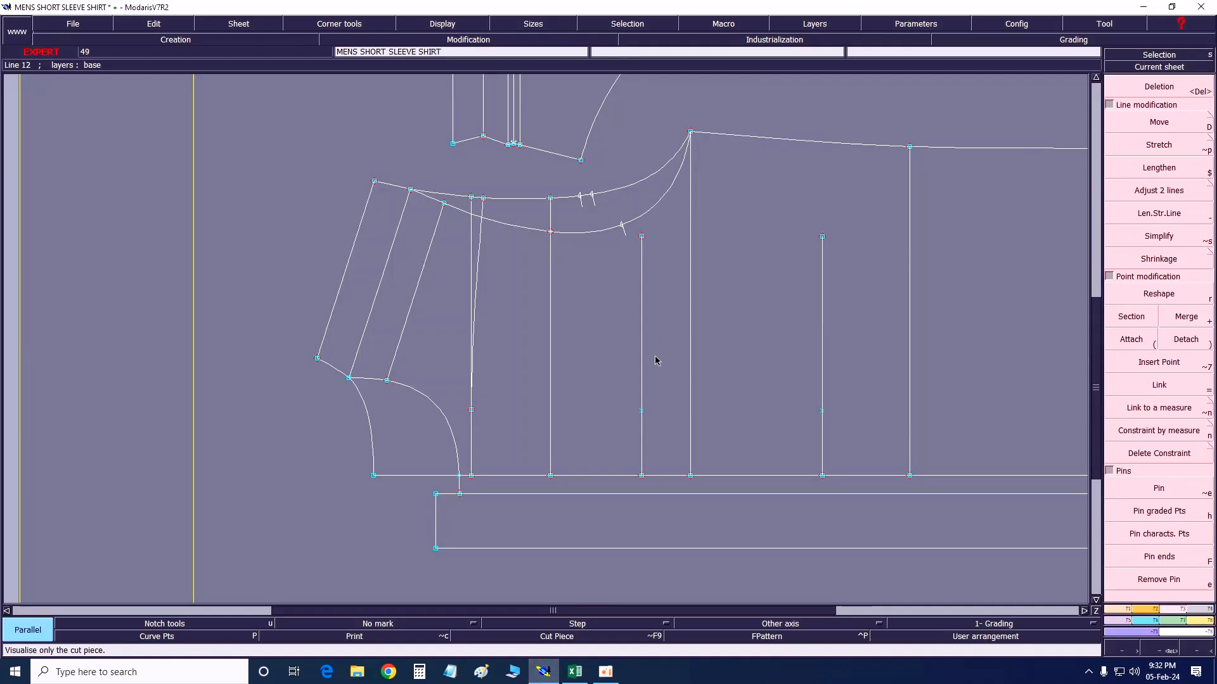
{"action": "key", "text": "F3"}
{"action": "left_click", "coordinate": [641, 409]}
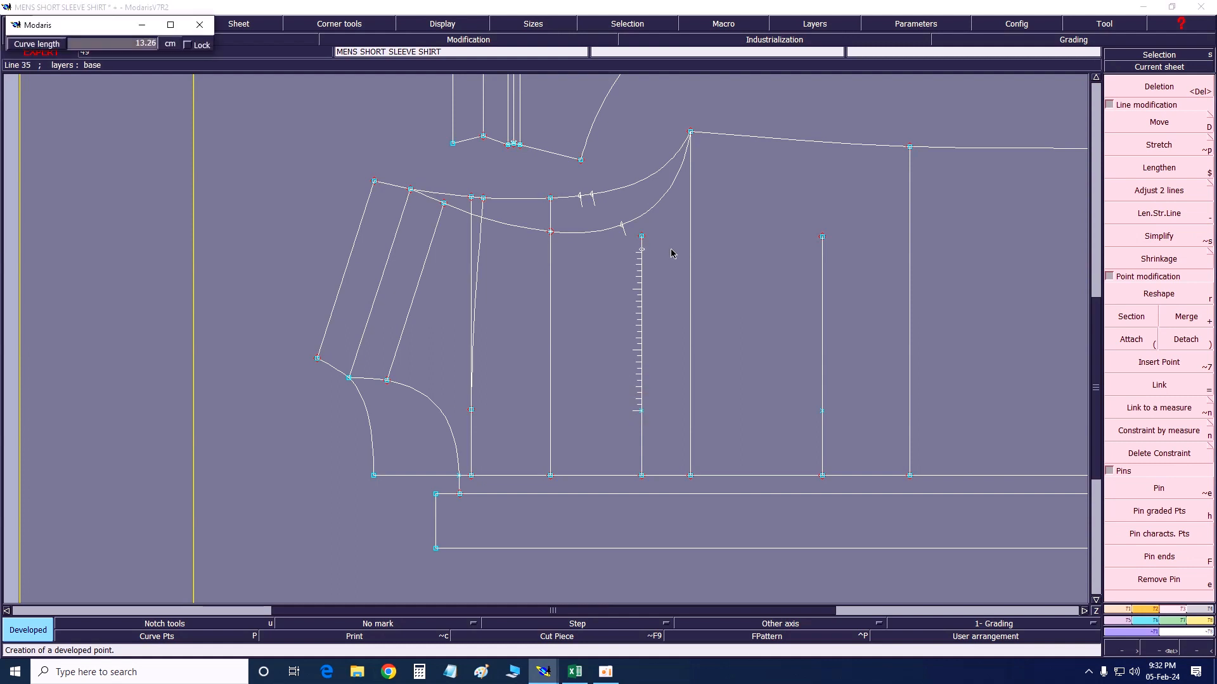
{"action": "type", "text": "5.30"}
{"action": "type", "text": "1"}
{"action": "type", "text": "2.5"}
{"action": "key", "text": "Return"}
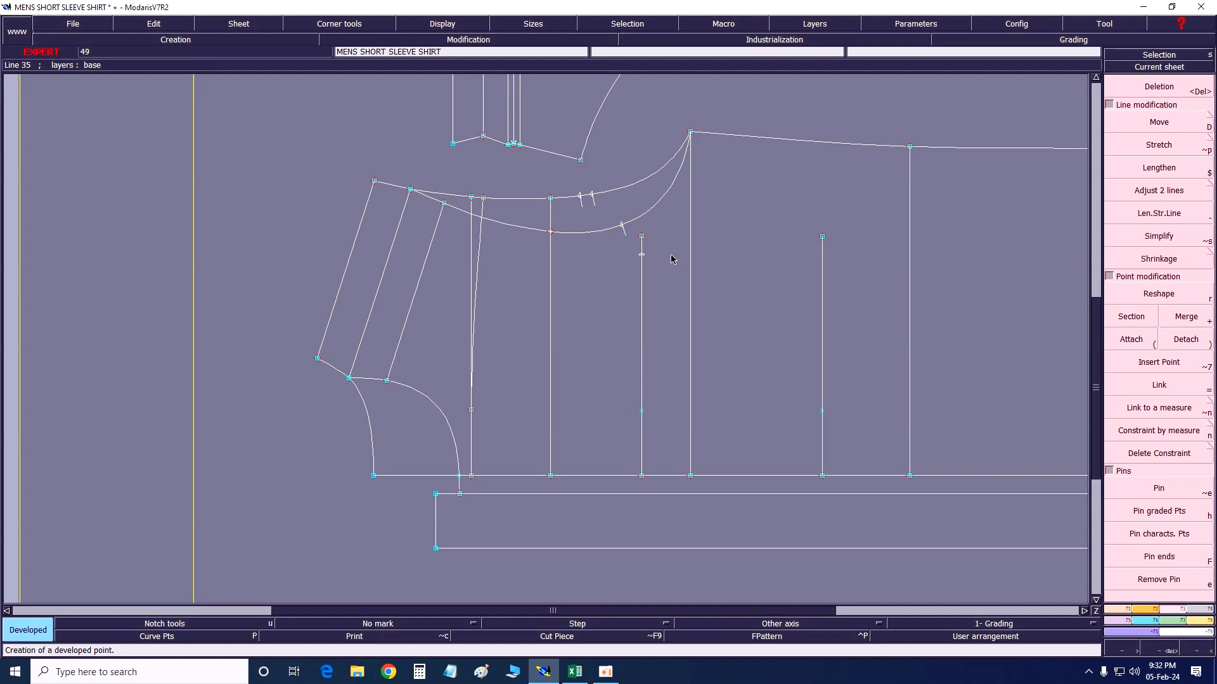
Trim the pocket top line to the pocket width by deleting its surplus end points near the armhole and at the centre front.
{"action": "key", "text": "Delete"}
{"action": "left_click", "coordinate": [642, 238]}
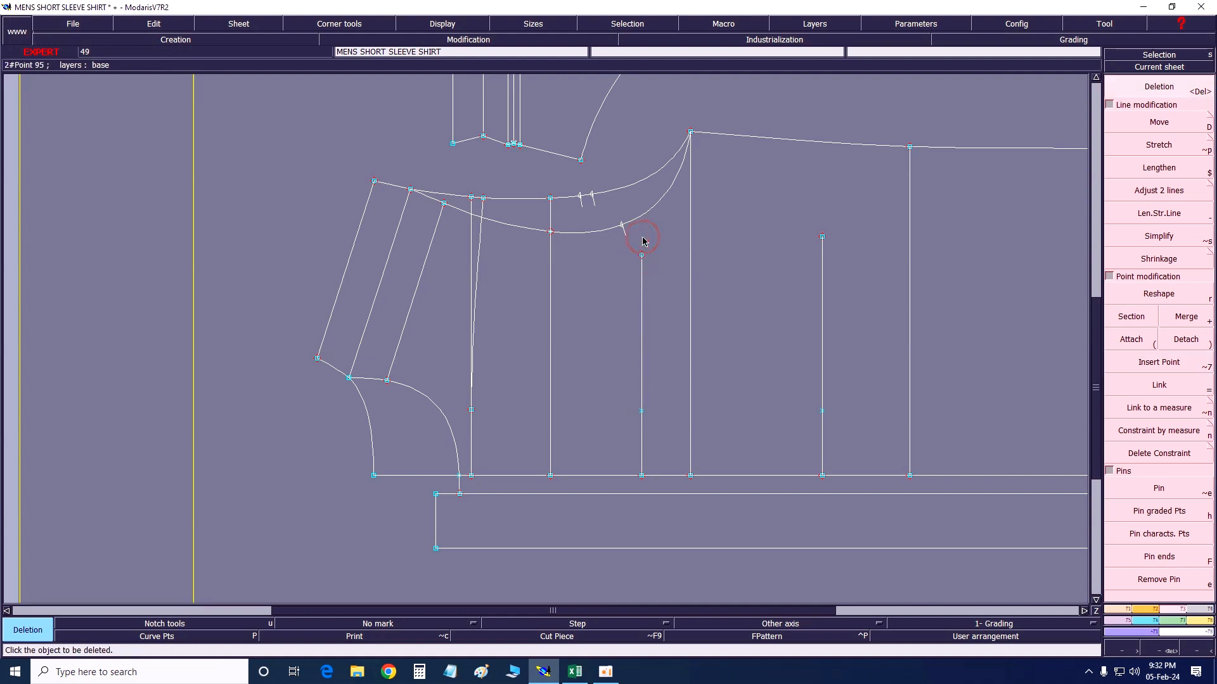
{"action": "left_click", "coordinate": [641, 475]}
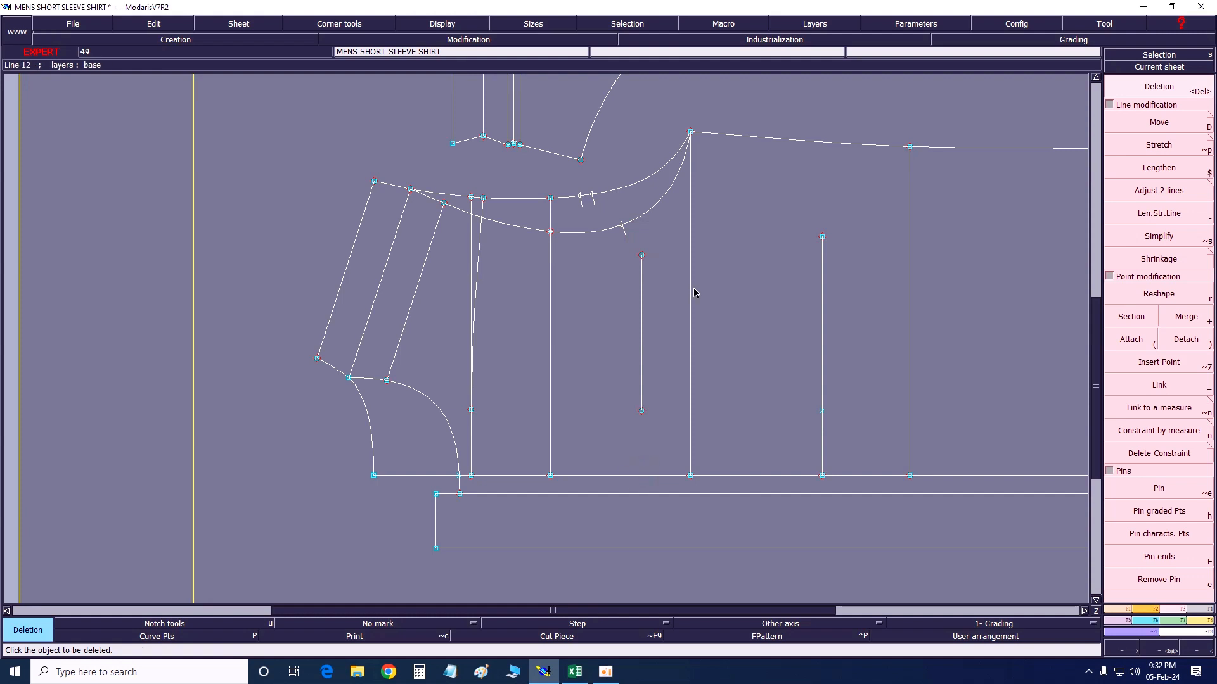
Draw two horizontal pocket side lines from the top line's ends, one to the parallel bottom line and one slightly past it.
{"action": "key", "text": "Escape"}
{"action": "left_click", "coordinate": [642, 412]}
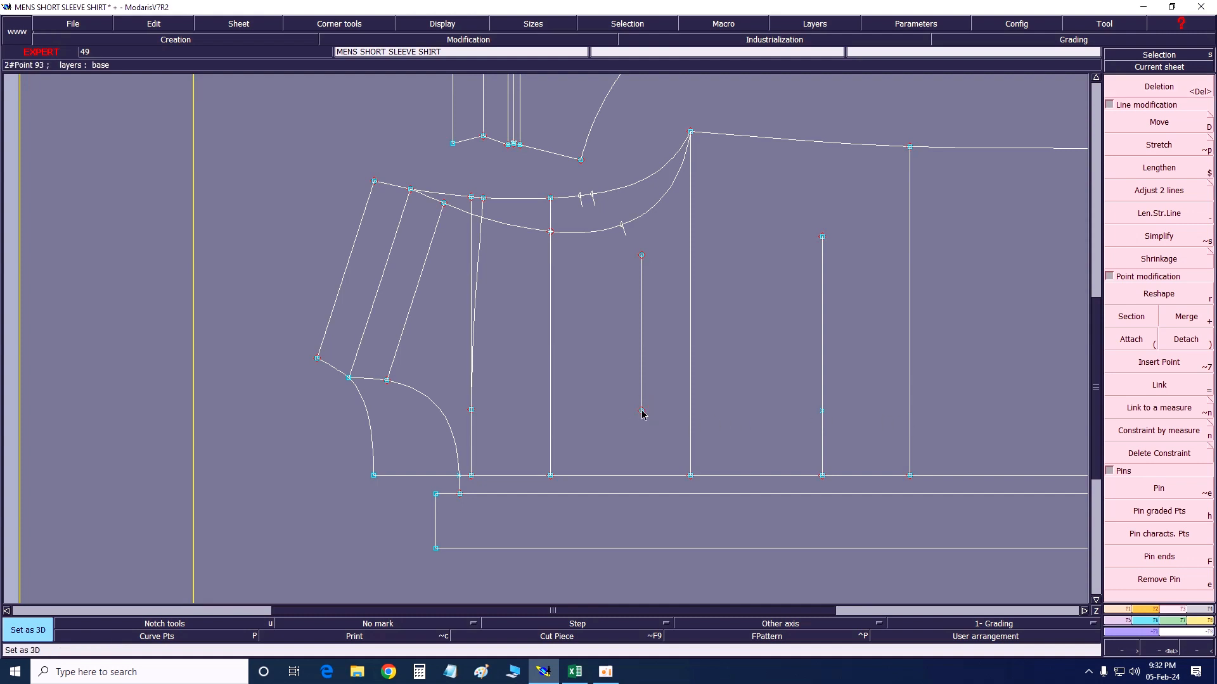
{"action": "key", "text": "b"}
{"action": "left_click", "coordinate": [641, 411]}
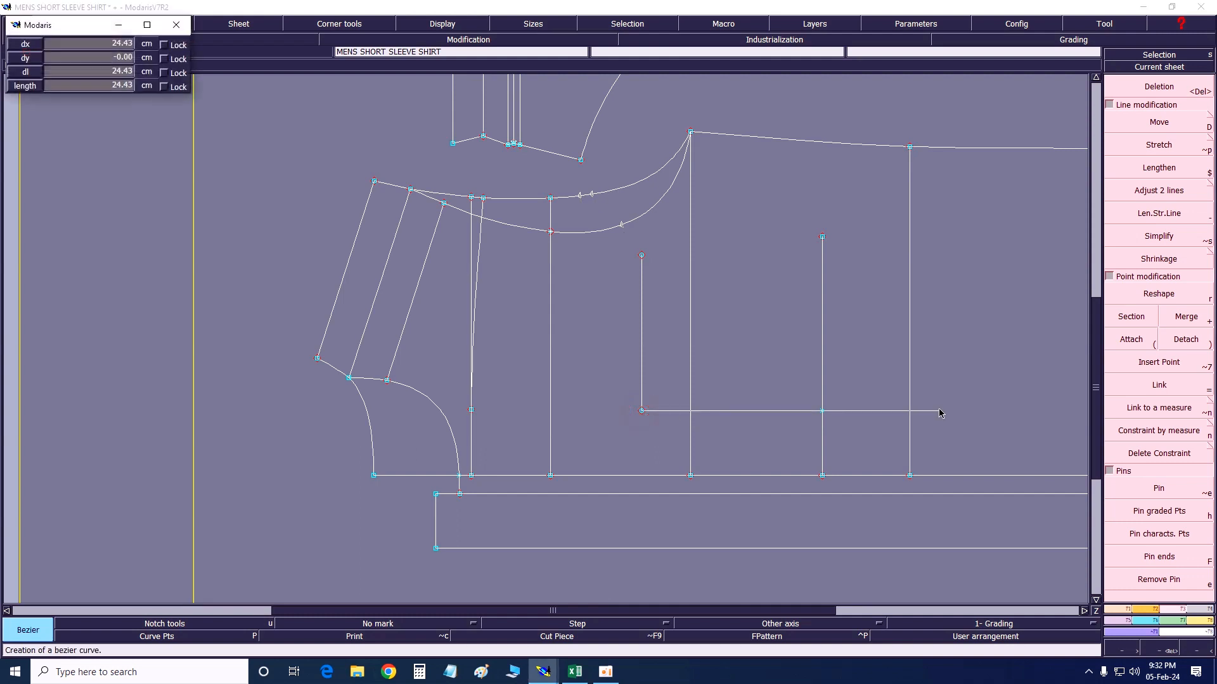
{"action": "left_click", "coordinate": [823, 419]}
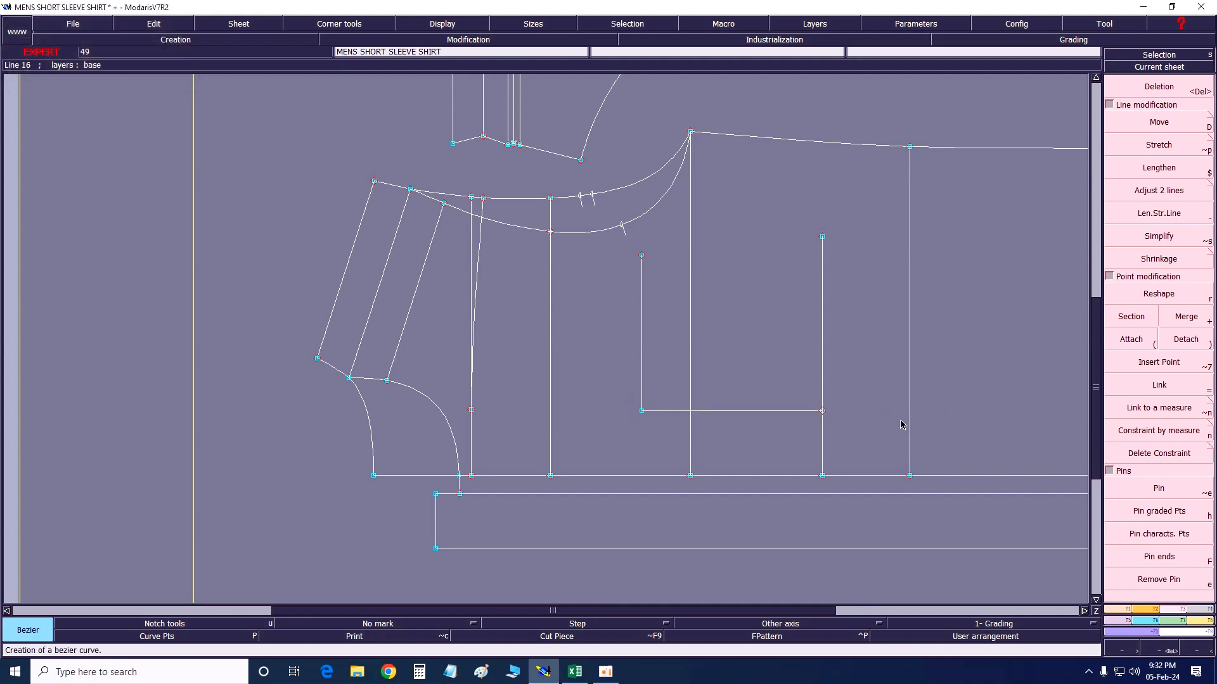
{"action": "left_click", "coordinate": [642, 256]}
{"action": "left_click", "coordinate": [853, 256]}
Add an intersection point at the pocket's armhole-side bottom corner and delete the surplus line ends to close the rectangle.
{"action": "key", "text": "shift+i"}
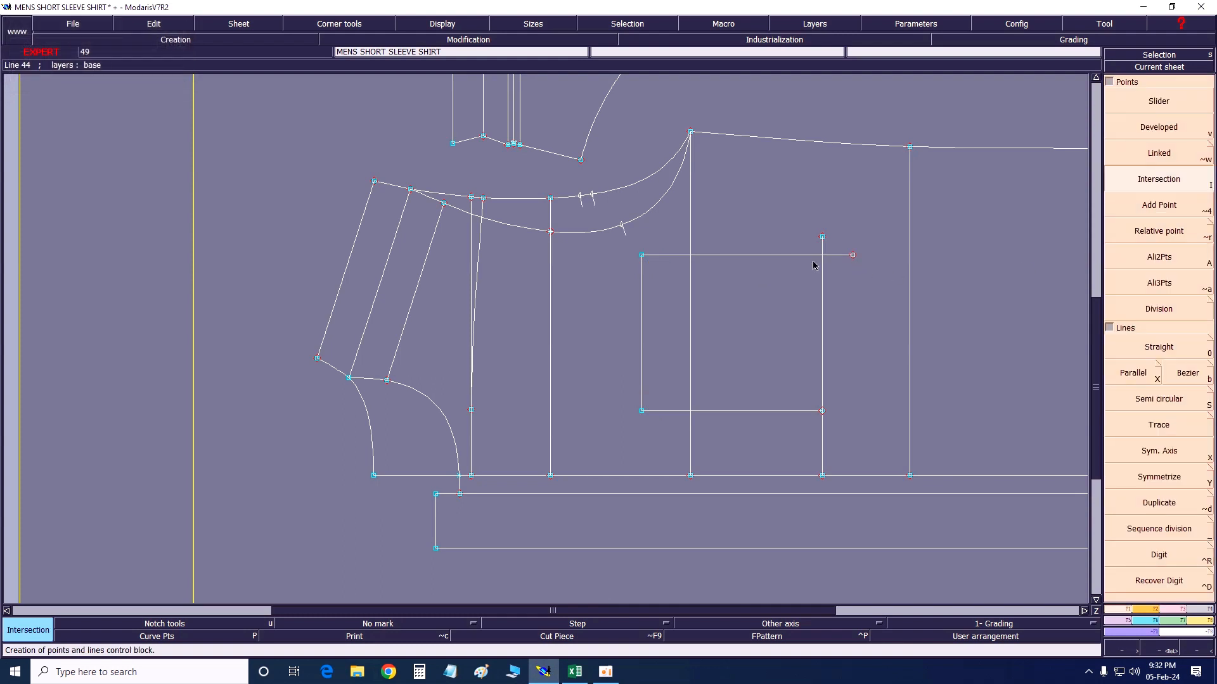
{"action": "left_click", "coordinate": [816, 257]}
{"action": "key", "text": "Delete"}
{"action": "left_click", "coordinate": [840, 253]}
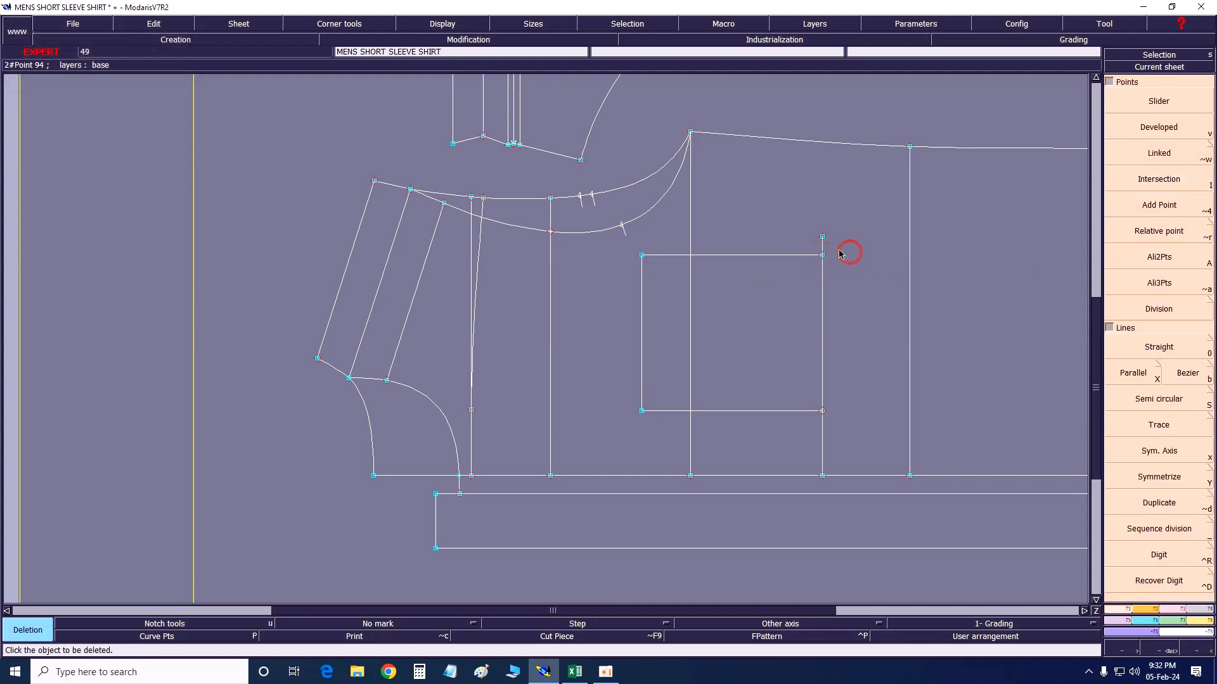
{"action": "left_click", "coordinate": [821, 237]}
{"action": "left_click", "coordinate": [823, 476]}
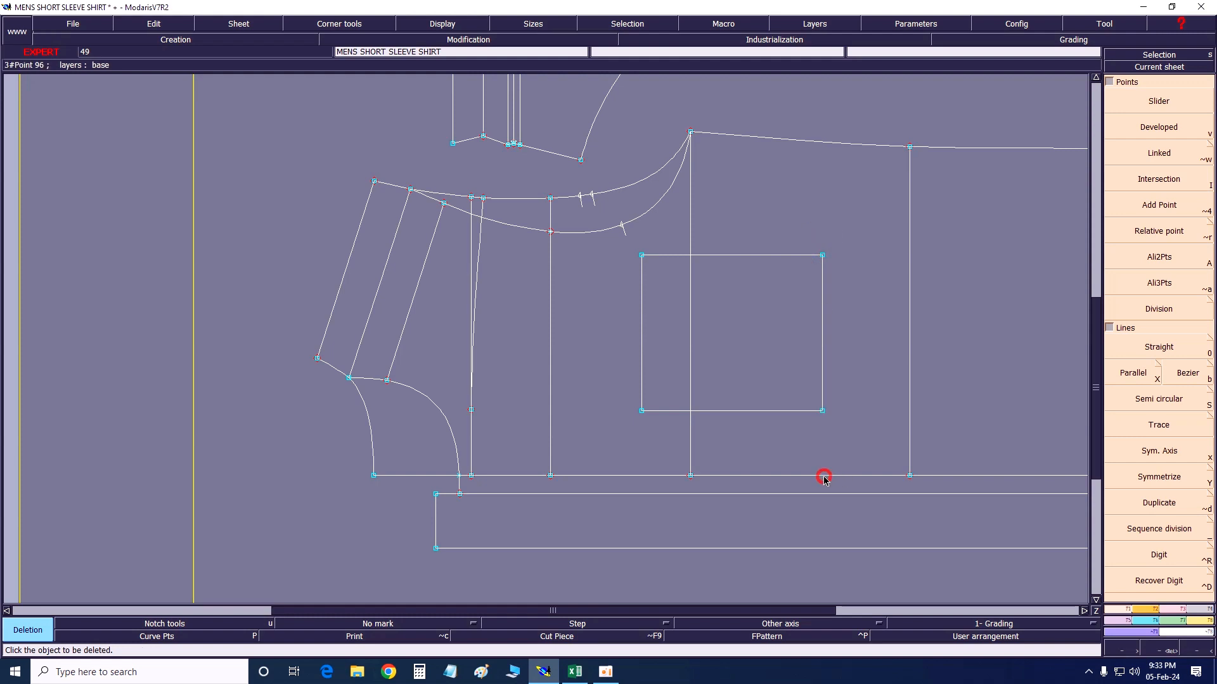
Check the chest pocket and flap sketch in Excel, then return to the pattern in Modaris.
{"action": "left_click", "coordinate": [574, 672]}
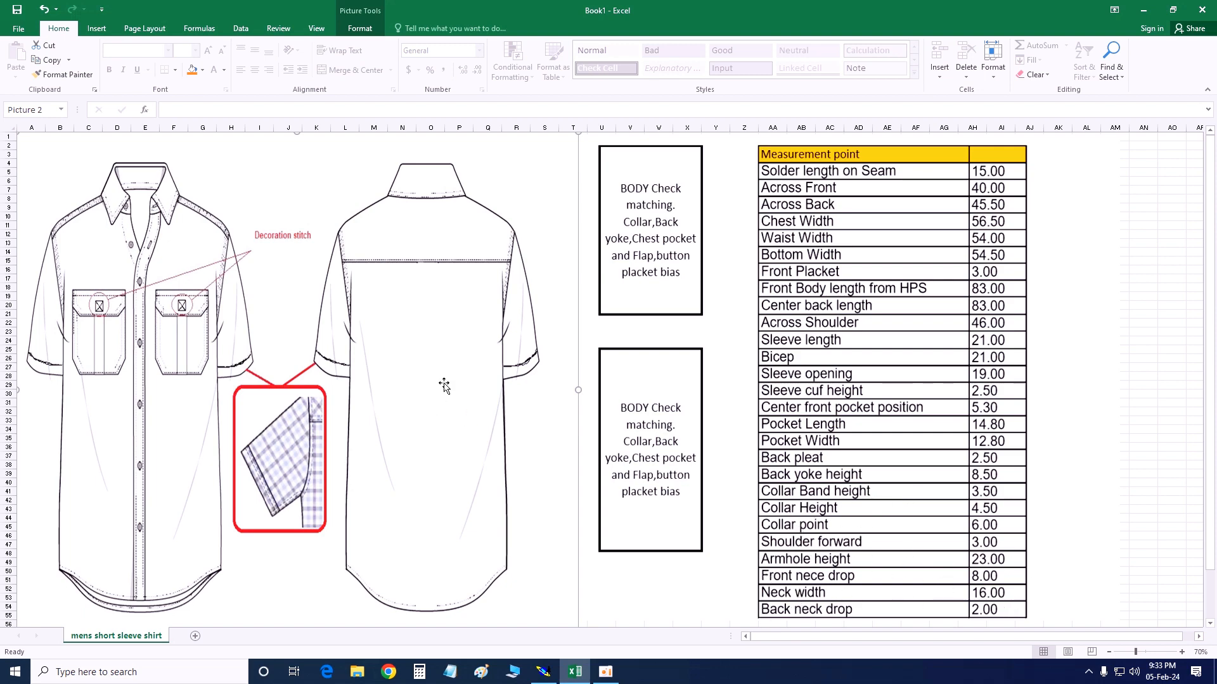
{"action": "left_click", "coordinate": [543, 672]}
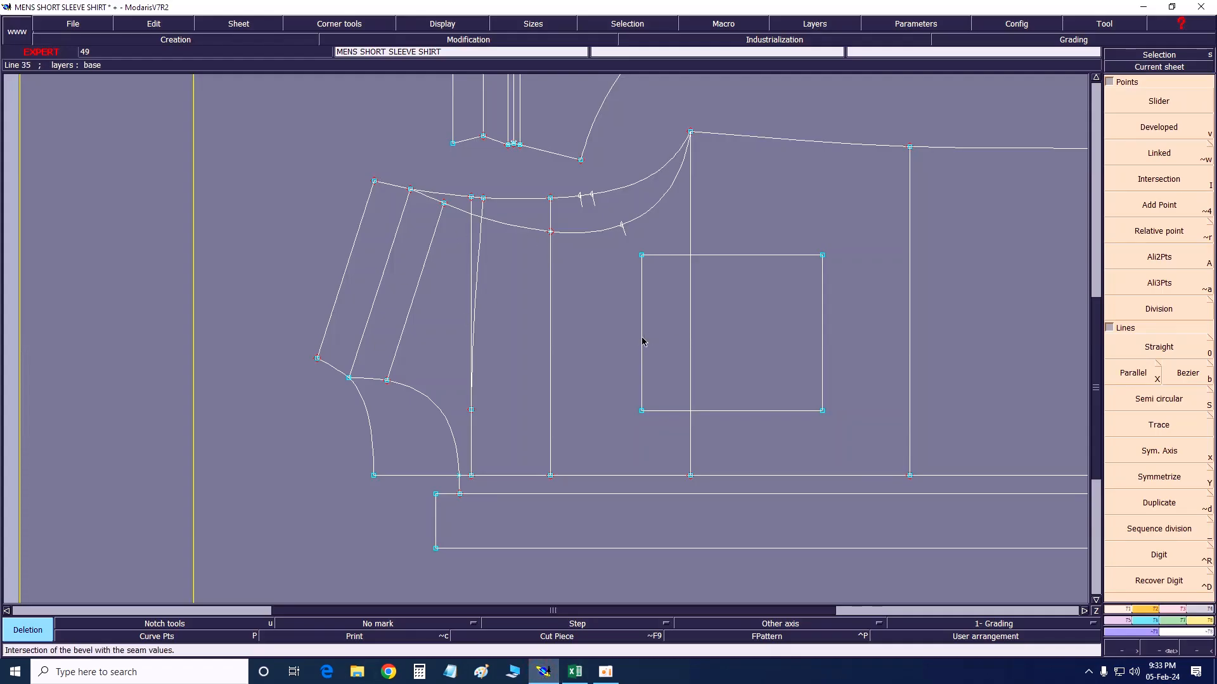
{"action": "key", "text": "x"}
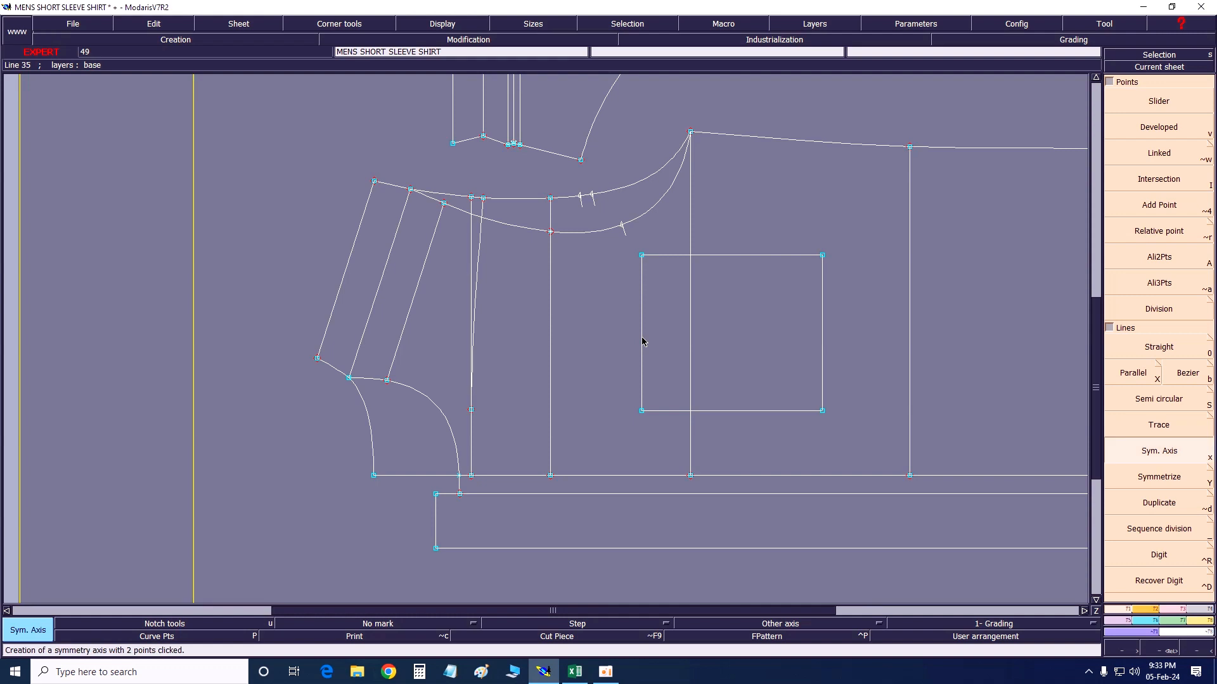
{"action": "key", "text": "shift+x"}
{"action": "left_click", "coordinate": [642, 342]}
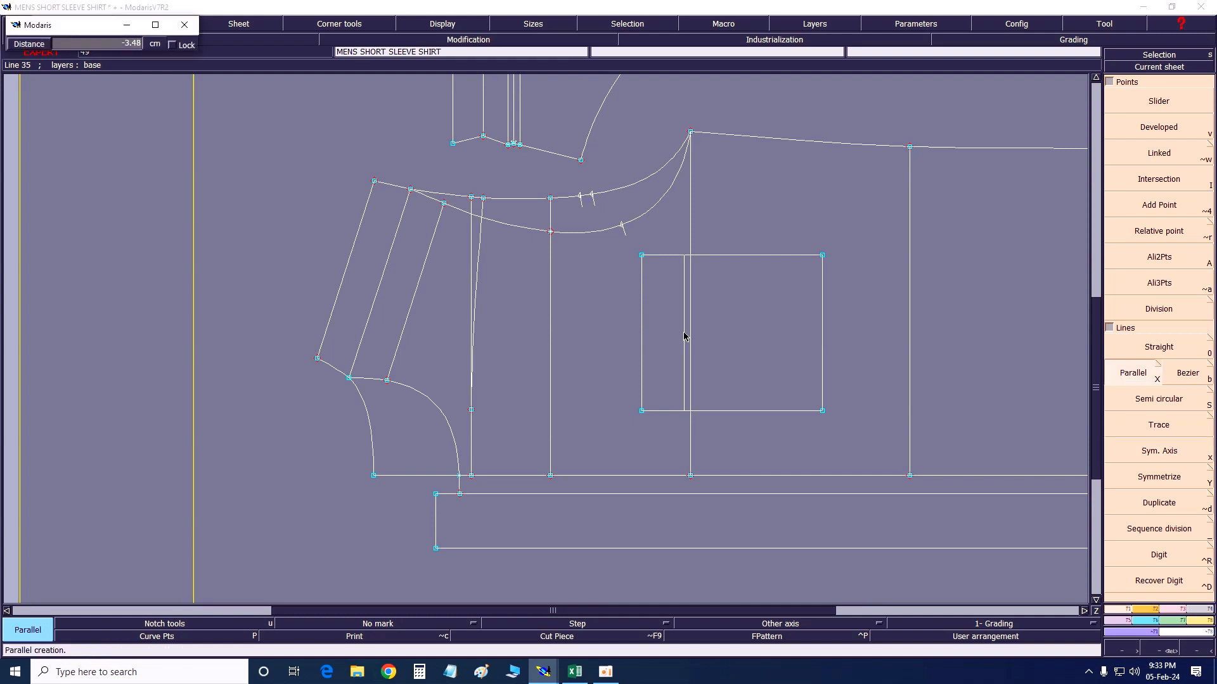
{"action": "key", "text": "Tab"}
{"action": "key", "text": "Escape"}
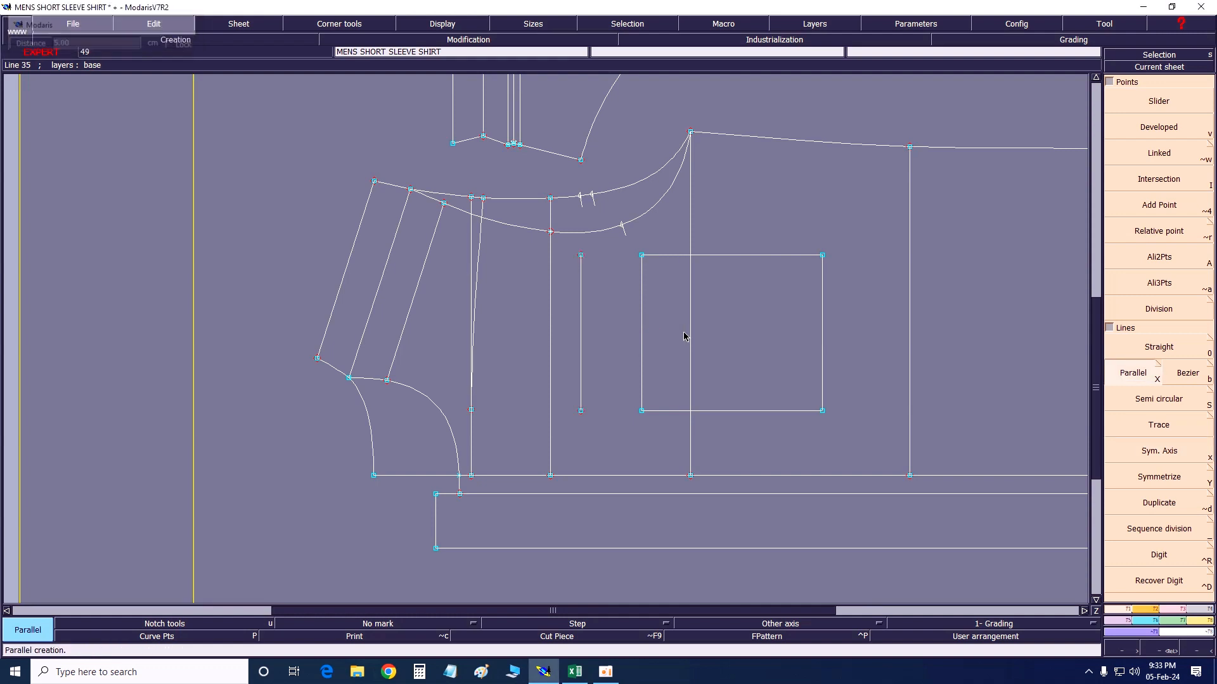
{"action": "key", "text": "Escape"}
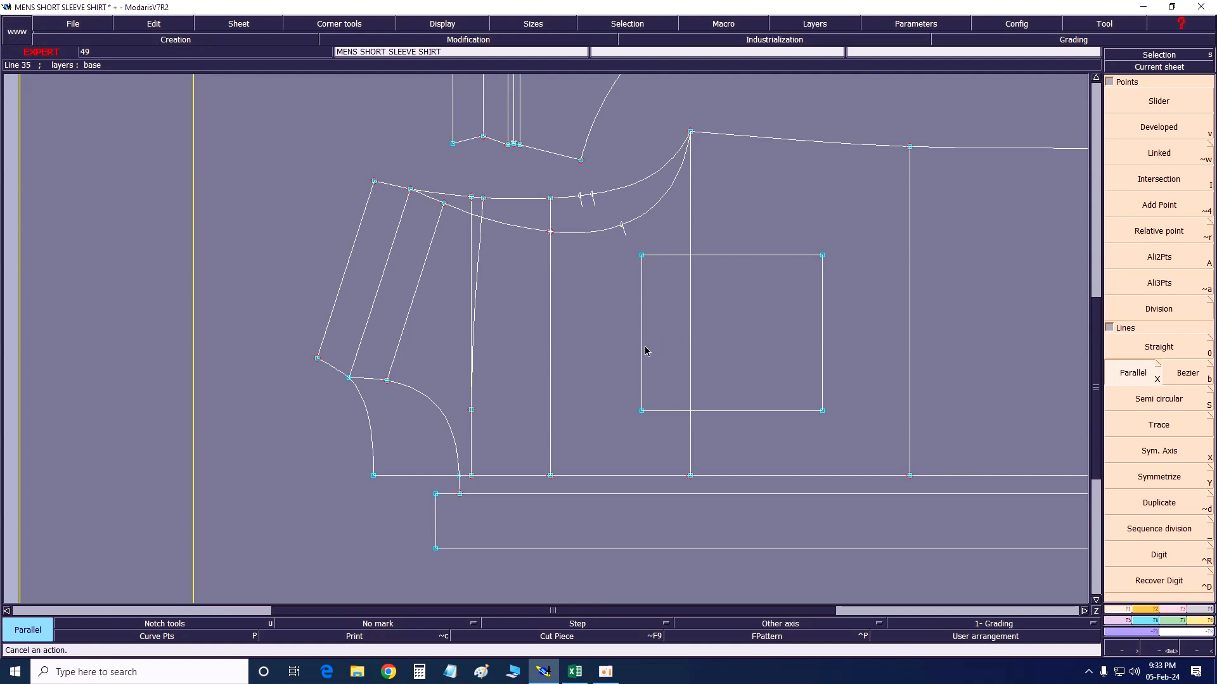
Create a parallel of the pocket's top edge inside the pocket at a distance of -5 cm.
{"action": "left_click", "coordinate": [646, 350]}
{"action": "type", "text": "-"}
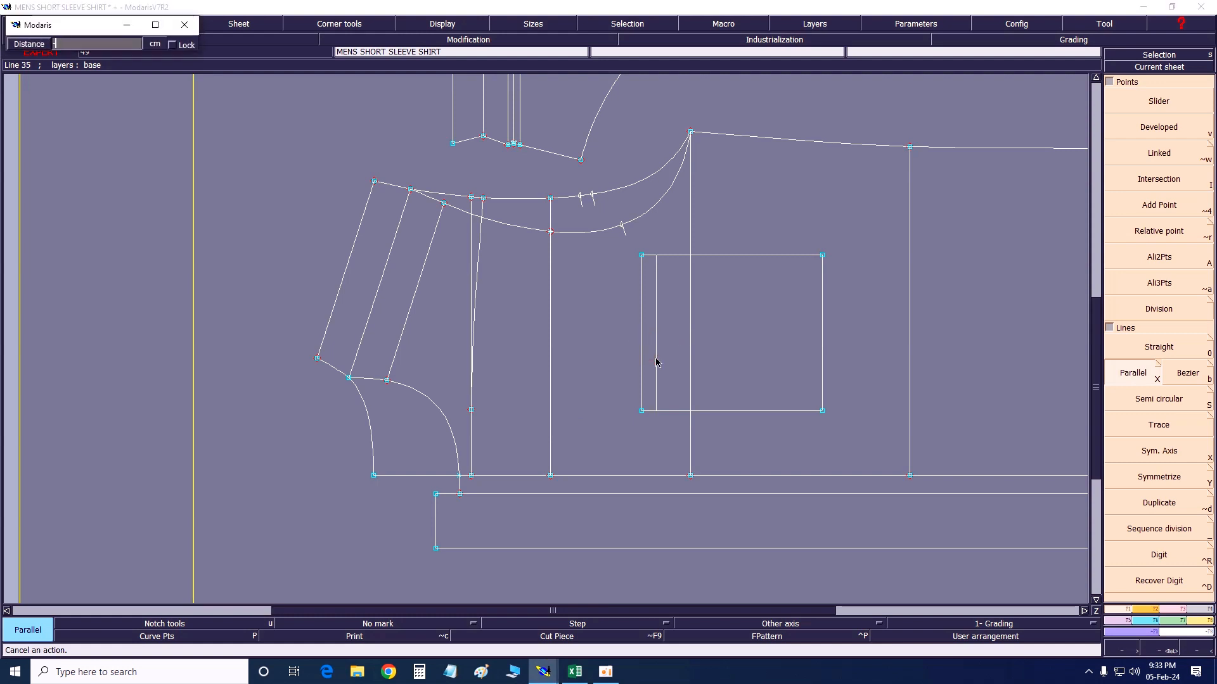
{"action": "type", "text": "15"}
{"action": "key", "text": "Return"}
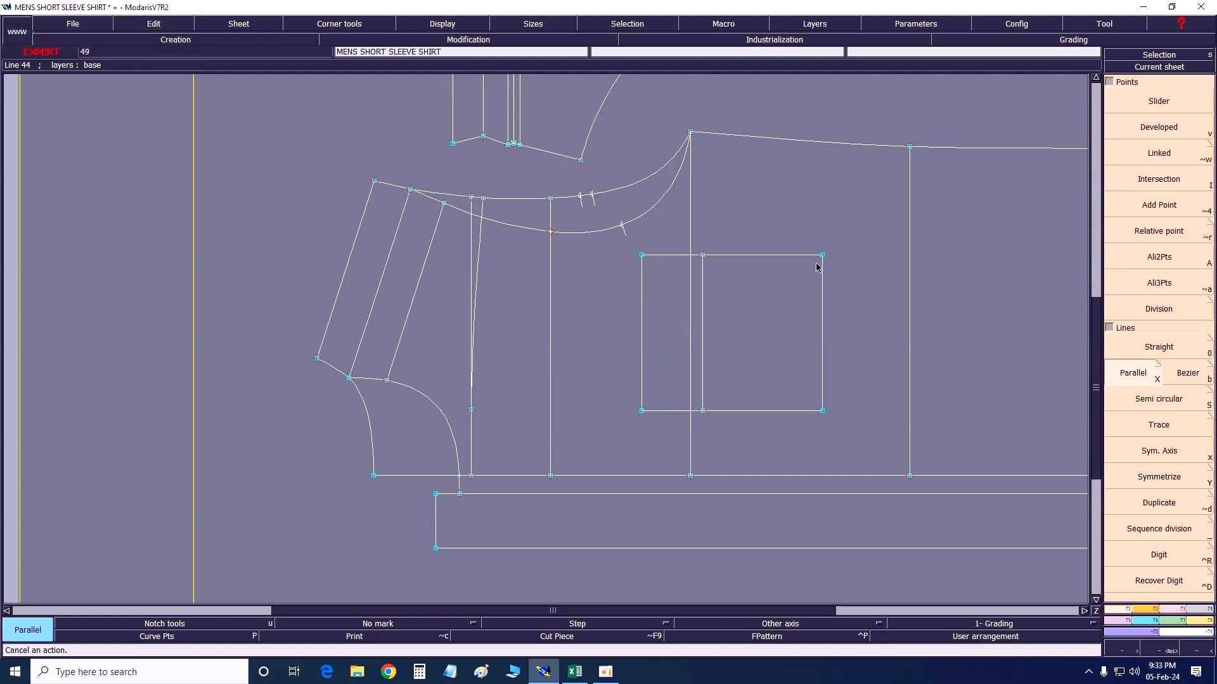
Try a parallel of the pocket's armhole-side line at a distance of -2.5 cm, and undo it.
{"action": "key", "text": "z"}
{"action": "left_click_drag", "start_coordinate": [614, 222], "coordinate": [802, 440]}
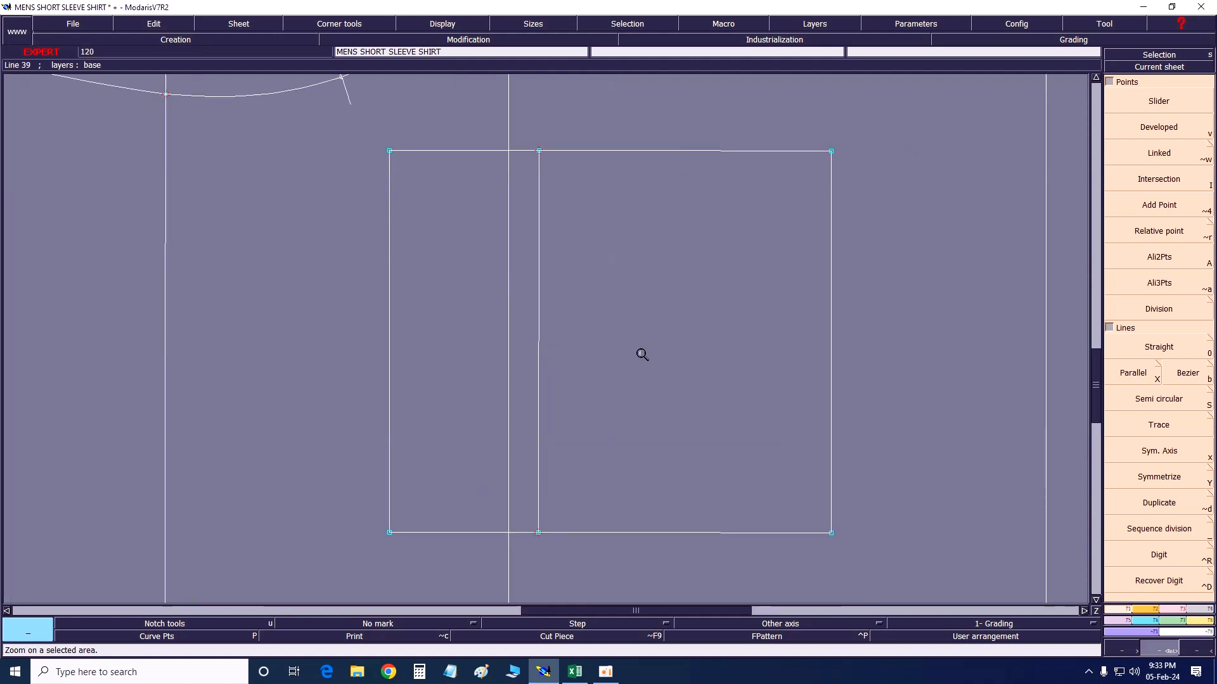
{"action": "key", "text": "shift+s"}
{"action": "key", "text": "shift+x"}
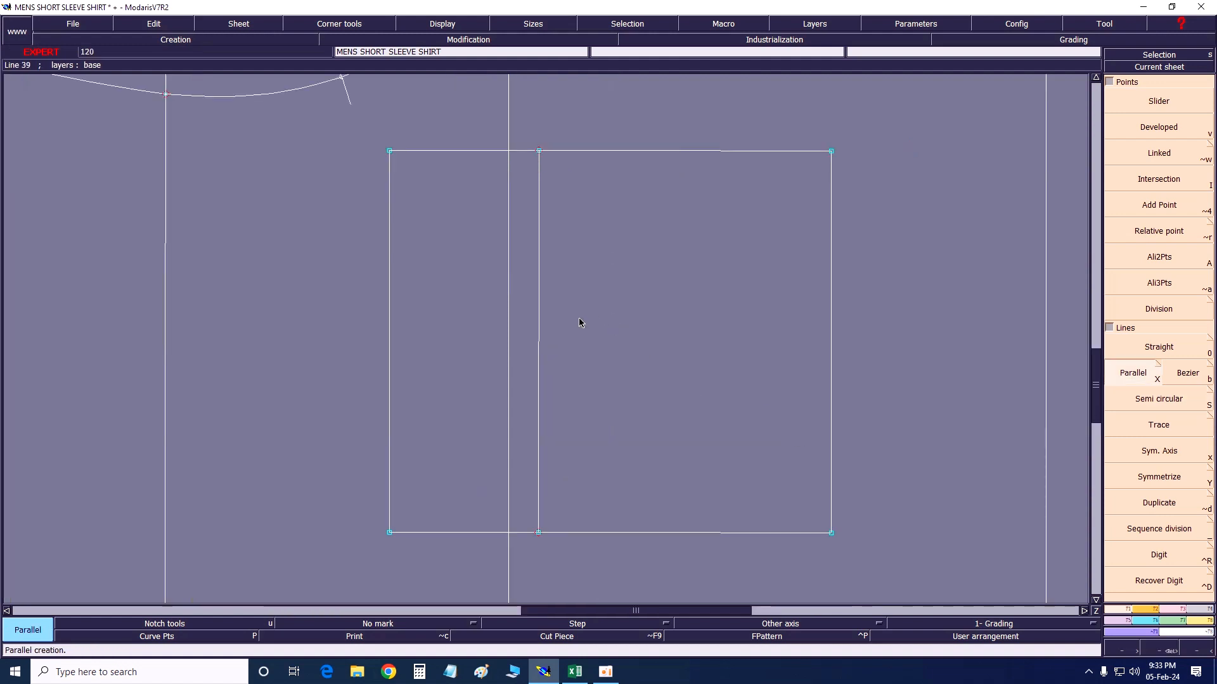
{"action": "left_click", "coordinate": [609, 150]}
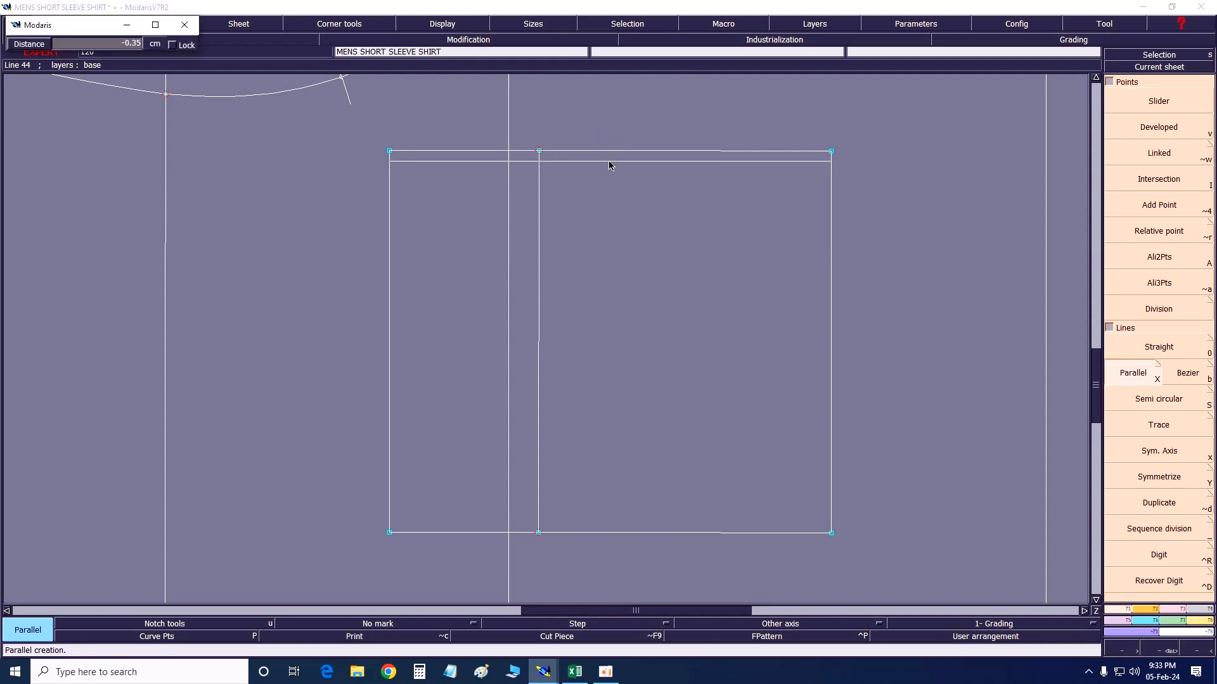
{"action": "key", "text": "BackSpace"}
{"action": "type", "text": "-2.5"}
{"action": "key", "text": "Return"}
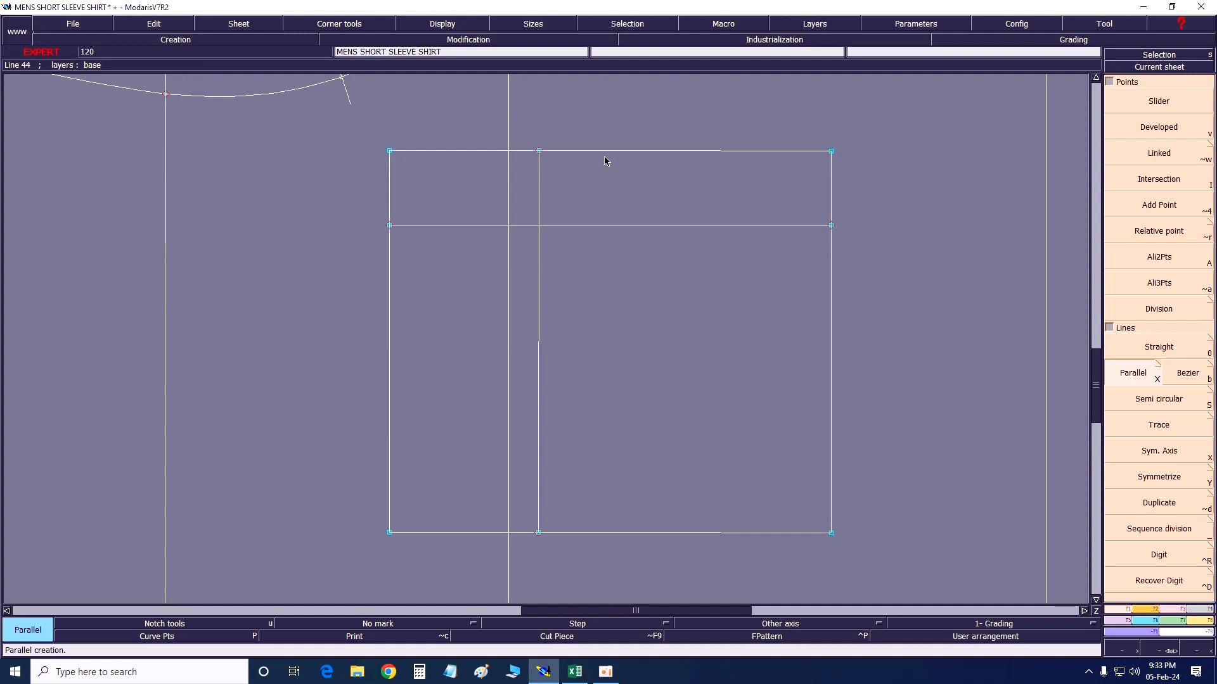
{"action": "key", "text": "ctrl+z"}
Create parallels 0.25 cm inside the pocket's armhole-side and centre-front-side lines.
{"action": "left_click", "coordinate": [595, 151]}
{"action": "key", "text": "BackSpace"}
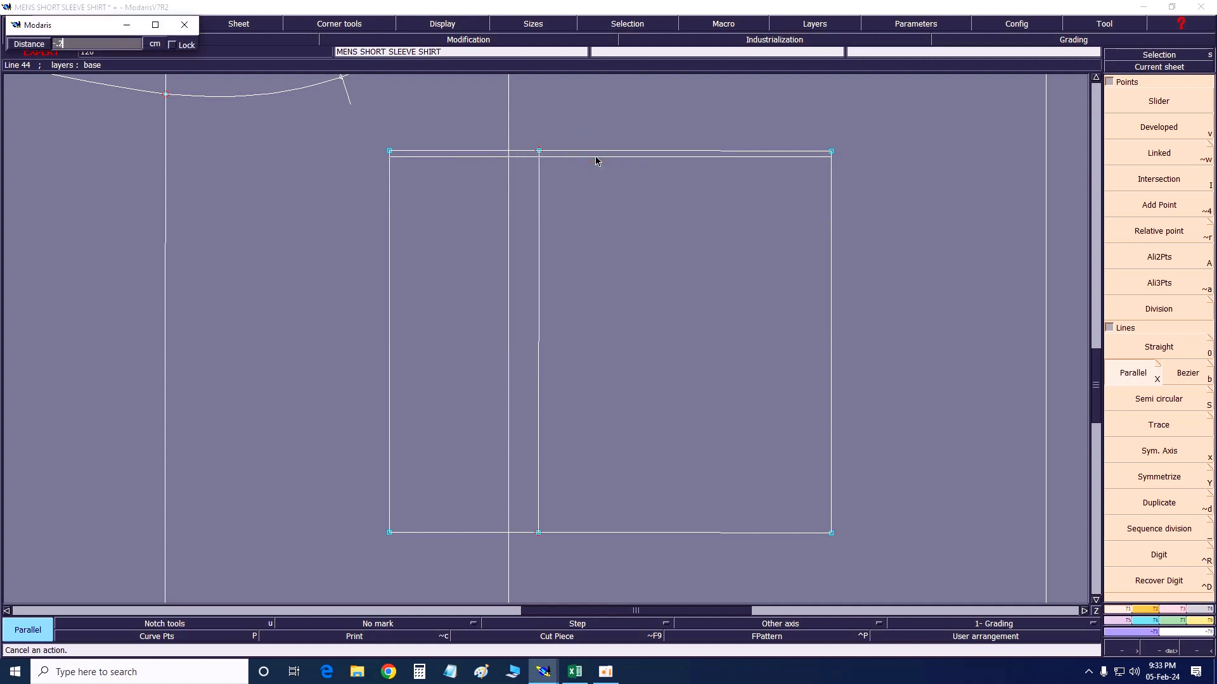
{"action": "type", "text": "-.2"}
{"action": "key", "text": "Return"}
{"action": "left_click", "coordinate": [559, 533]}
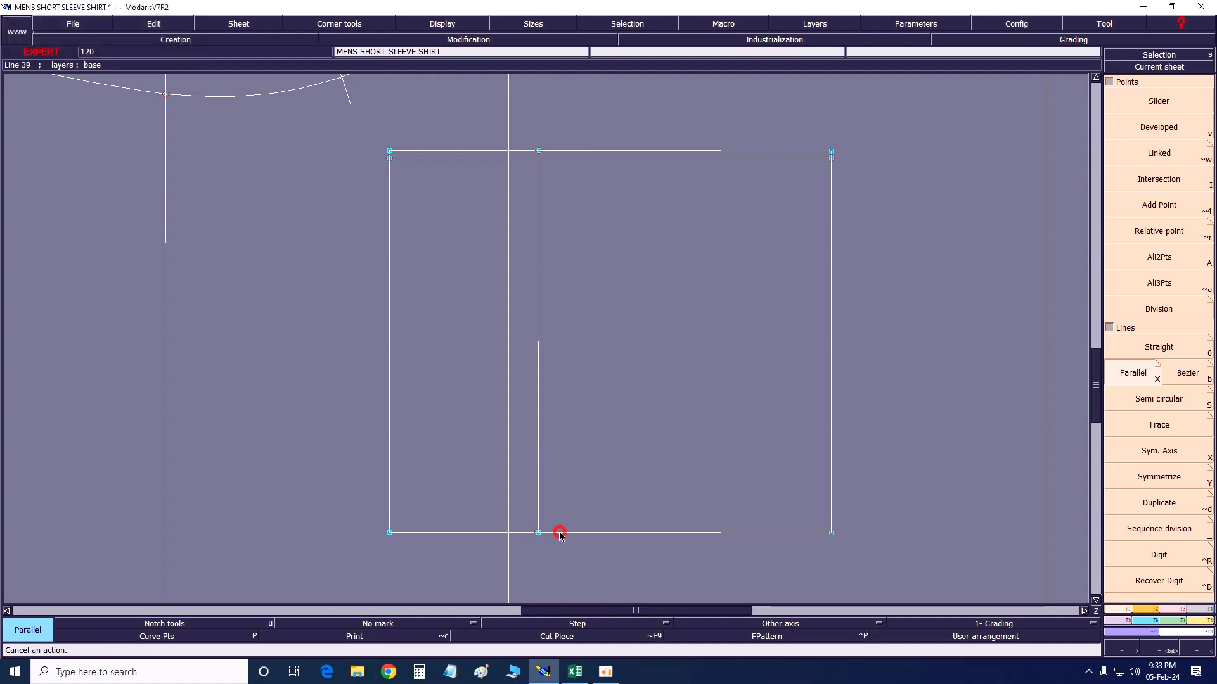
{"action": "type", "text": "-.2"}
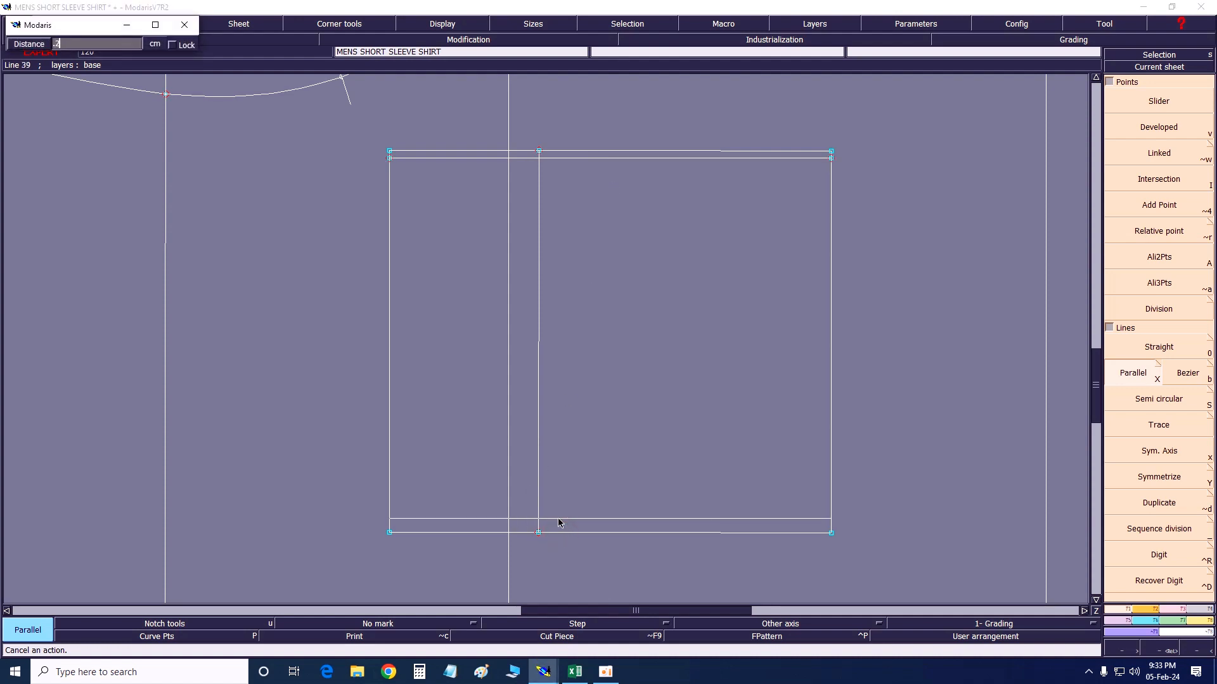
{"action": "key", "text": "Return"}
Create a parallel of the pocket's top edge about 1.5 cm inside the pocket.
{"action": "left_click", "coordinate": [388, 374]}
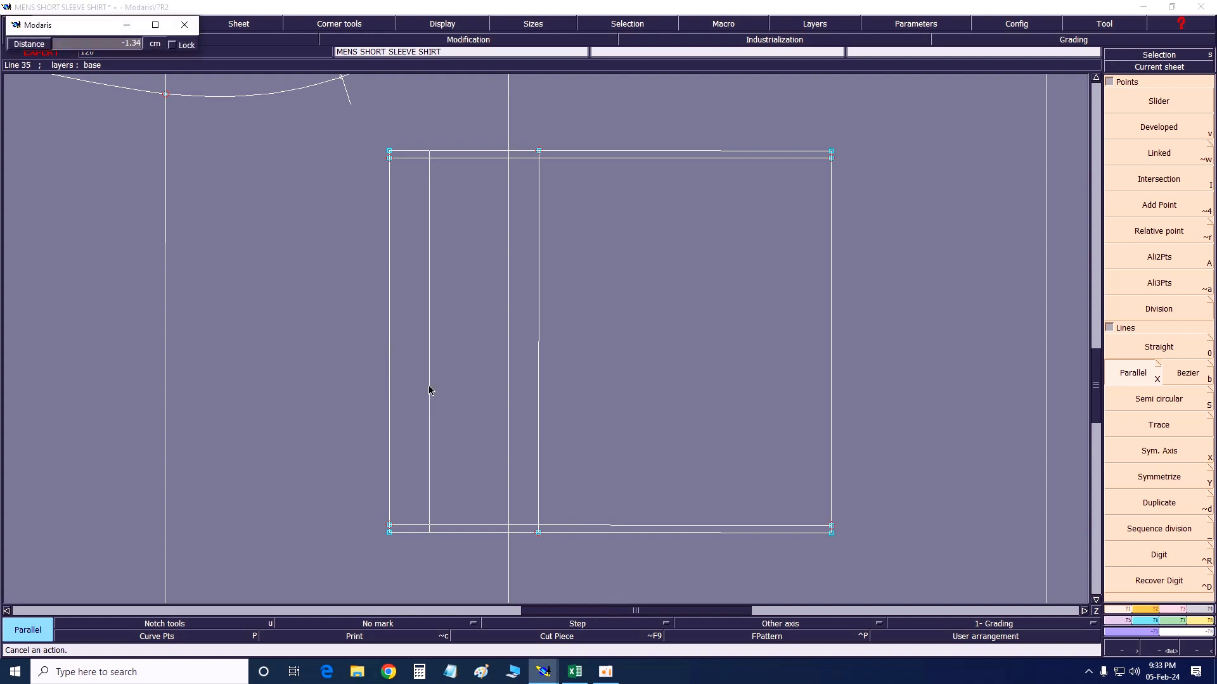
{"action": "type", "text": "0.25"}
{"action": "type", "text": "-1"}
{"action": "key", "text": "Return"}
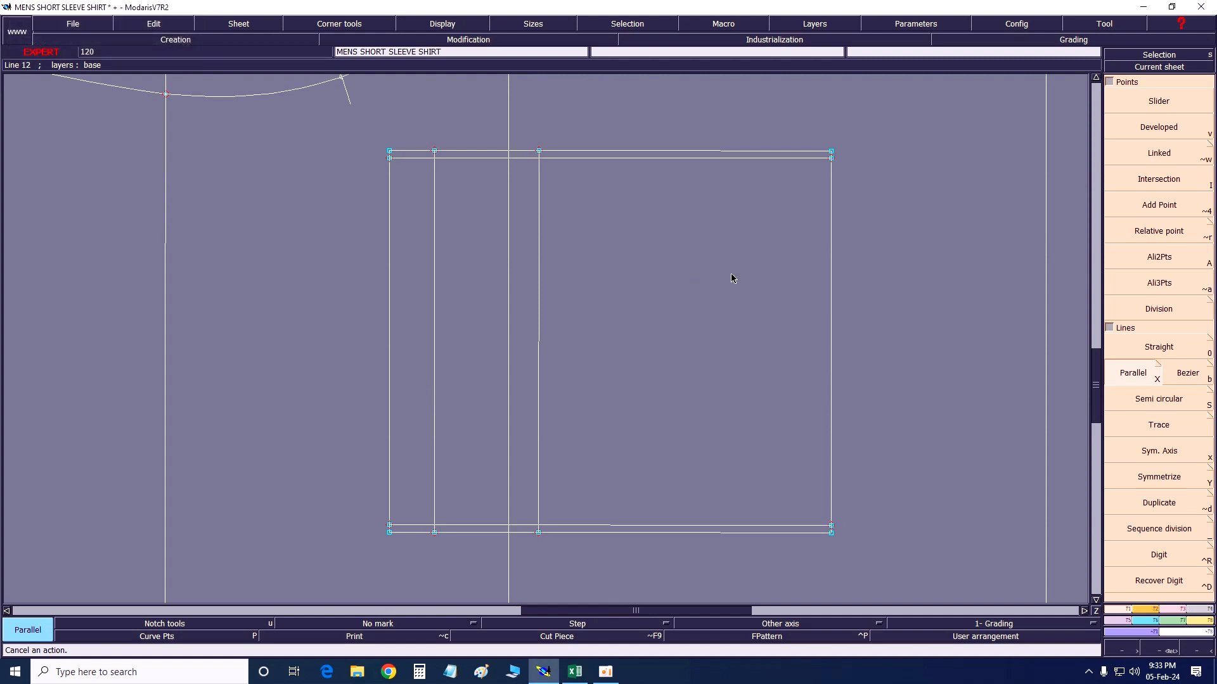
Add intersection points where the new top line crosses both inner side lines and delete the surplus line ends to form closed corners.
{"action": "left_click", "coordinate": [1177, 181]}
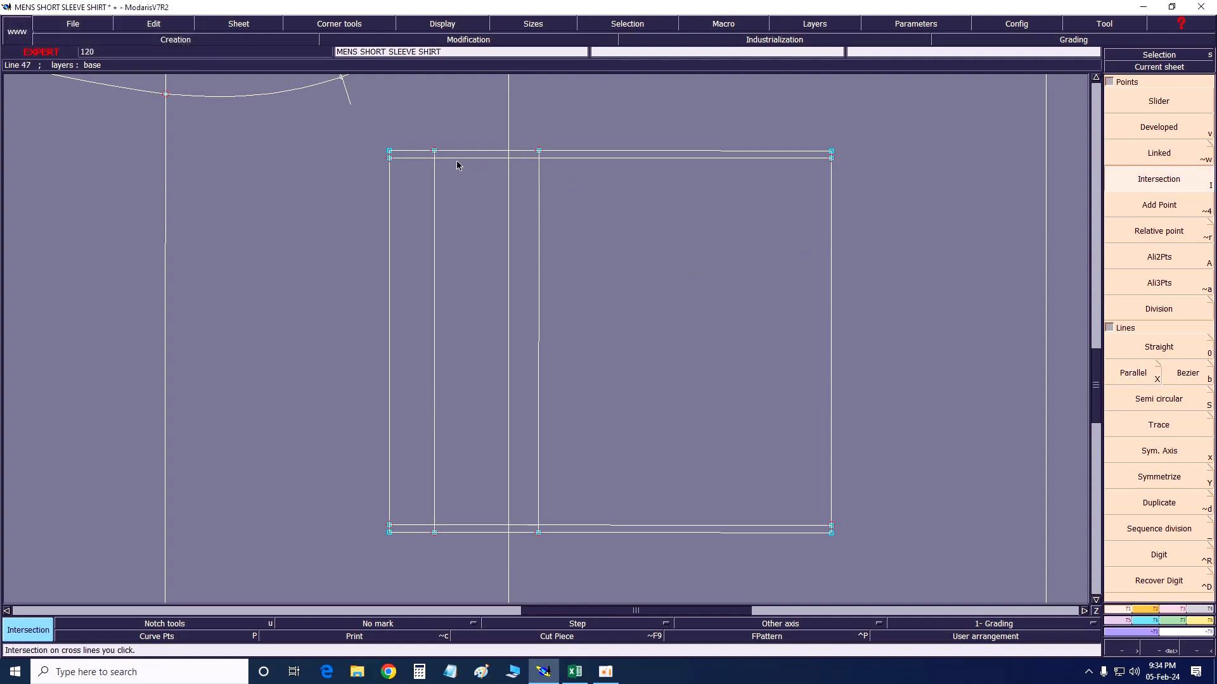
{"action": "left_click", "coordinate": [435, 160]}
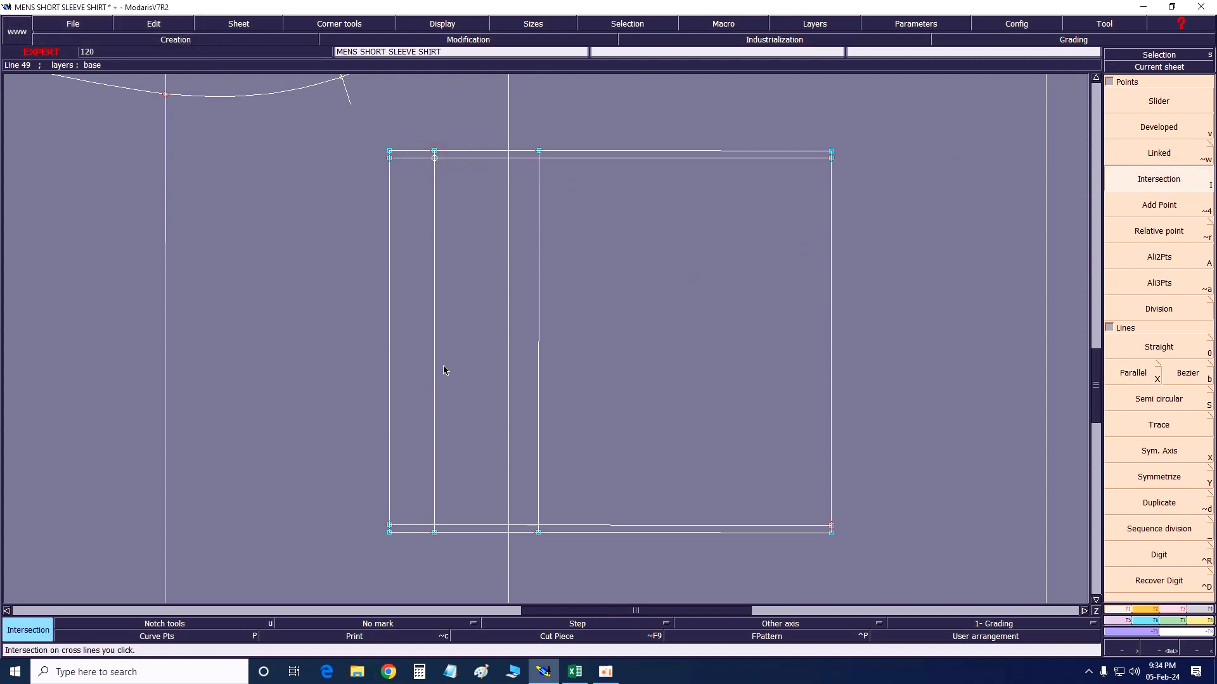
{"action": "left_click", "coordinate": [435, 527]}
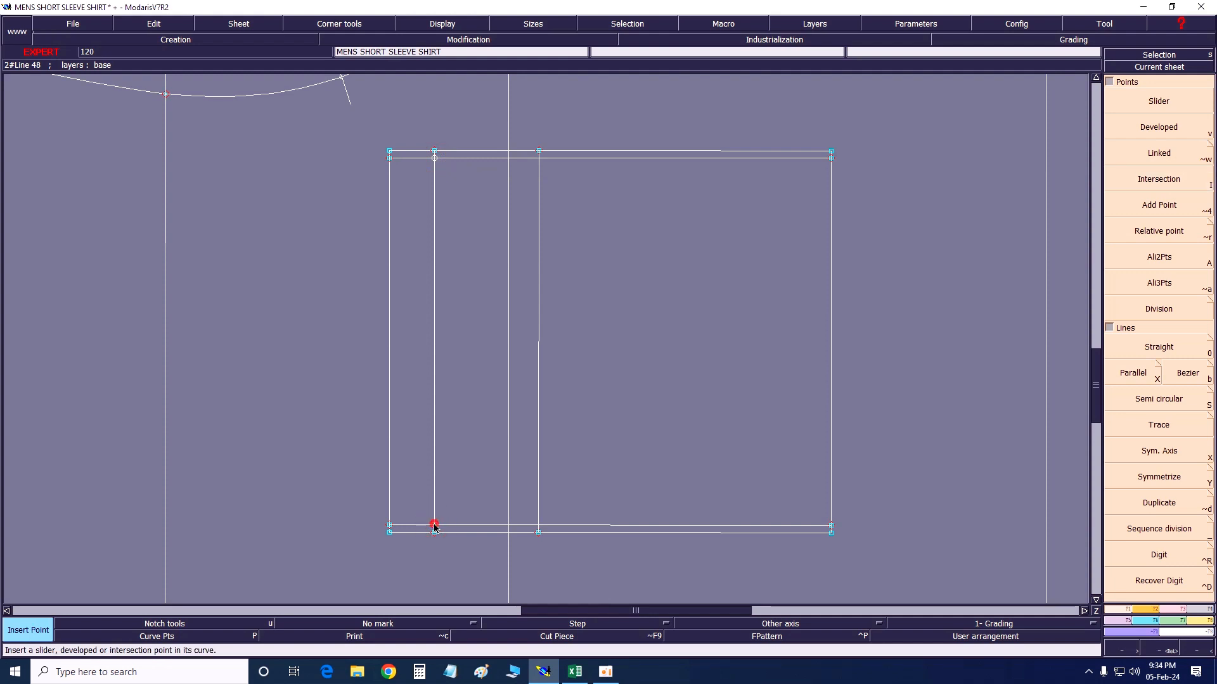
{"action": "key", "text": "Delete"}
{"action": "left_click", "coordinate": [389, 526]}
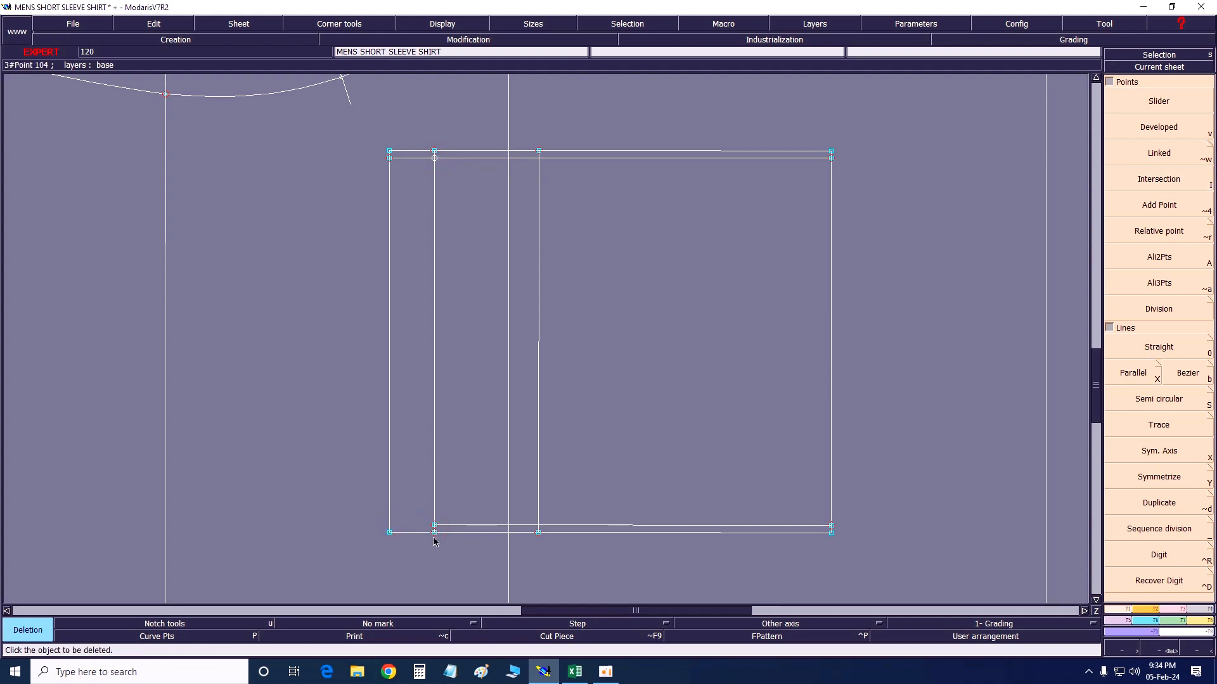
{"action": "left_click", "coordinate": [434, 154]}
Shorten the two outer side lines to the 5 cm parallel with Adjust 2 lines, closing the flap rectangle.
{"action": "left_click", "coordinate": [1175, 183]}
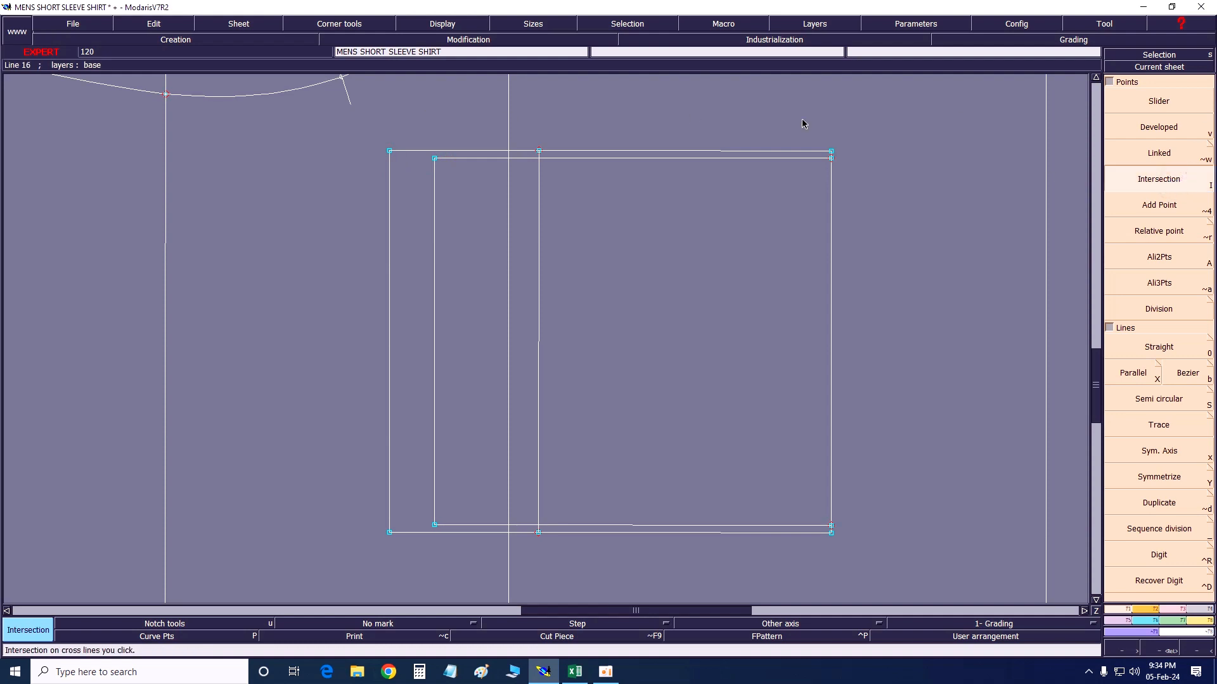
{"action": "left_click", "coordinate": [1150, 263]}
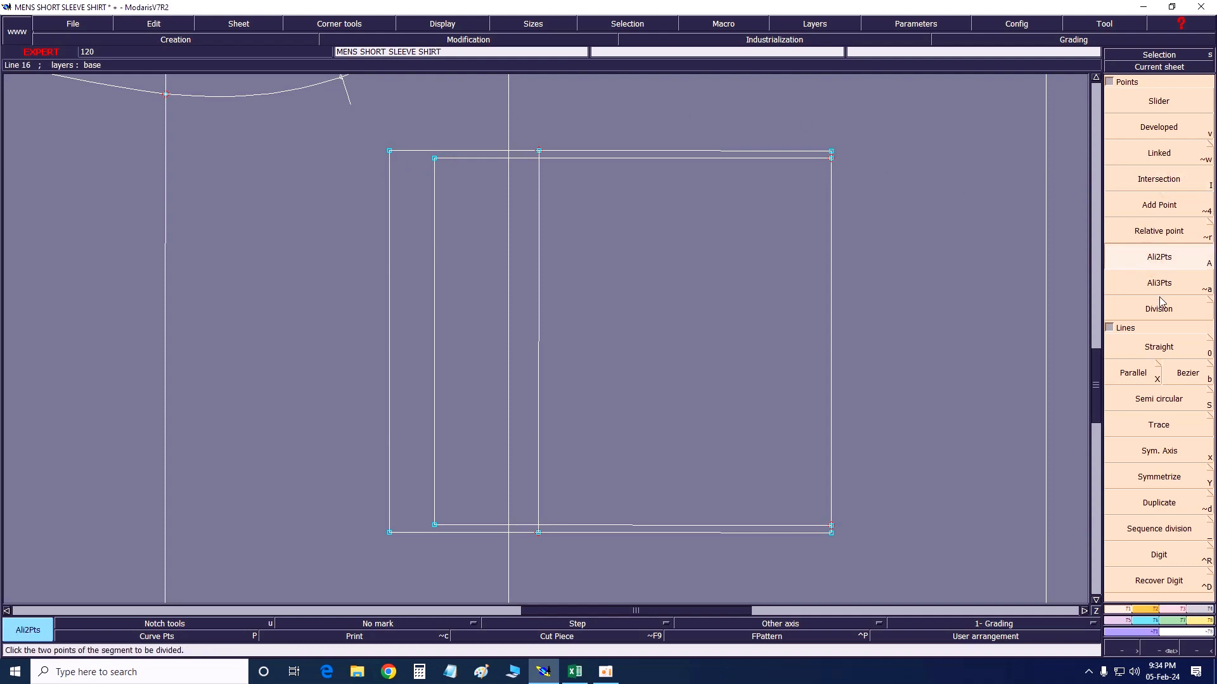
{"action": "left_click", "coordinate": [1174, 610]}
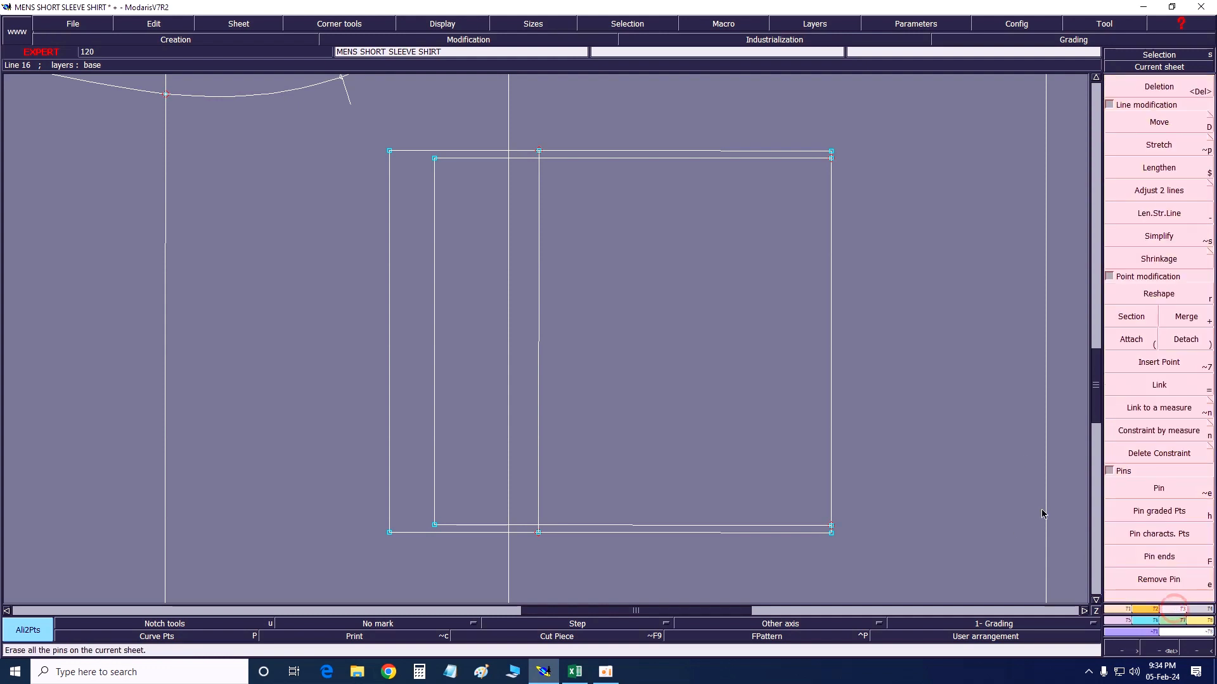
{"action": "left_click", "coordinate": [1158, 190]}
{"action": "left_click", "coordinate": [532, 149]}
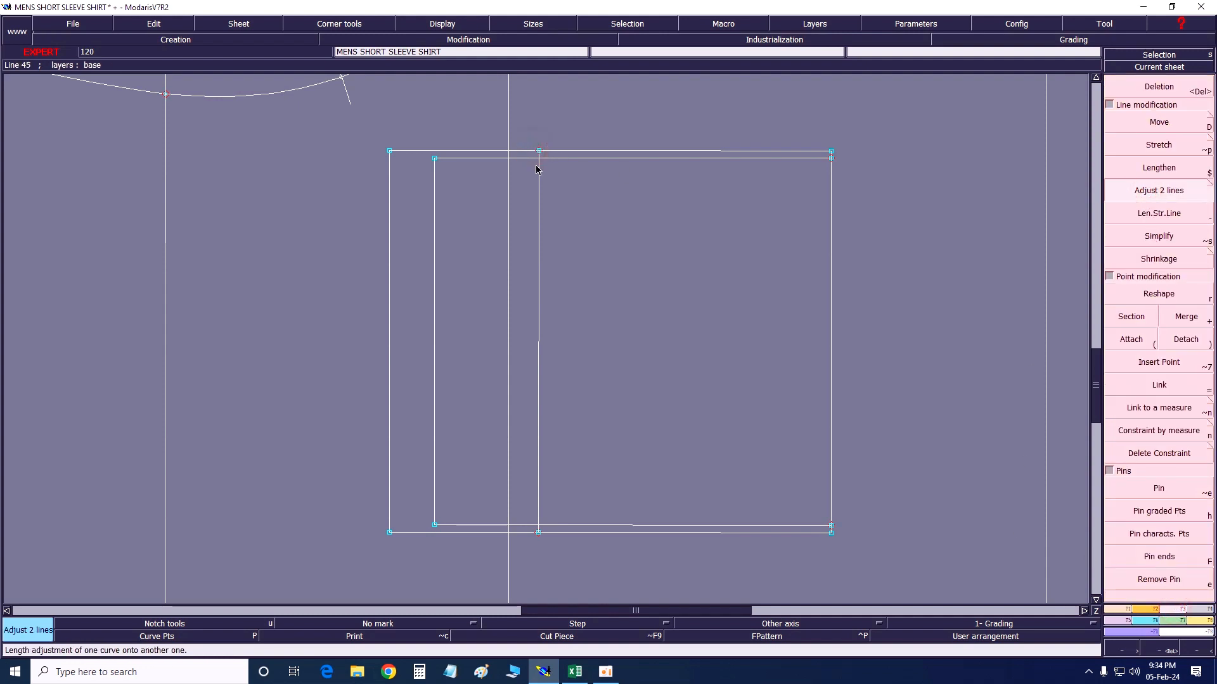
{"action": "left_click", "coordinate": [537, 168]}
{"action": "left_click", "coordinate": [530, 534]}
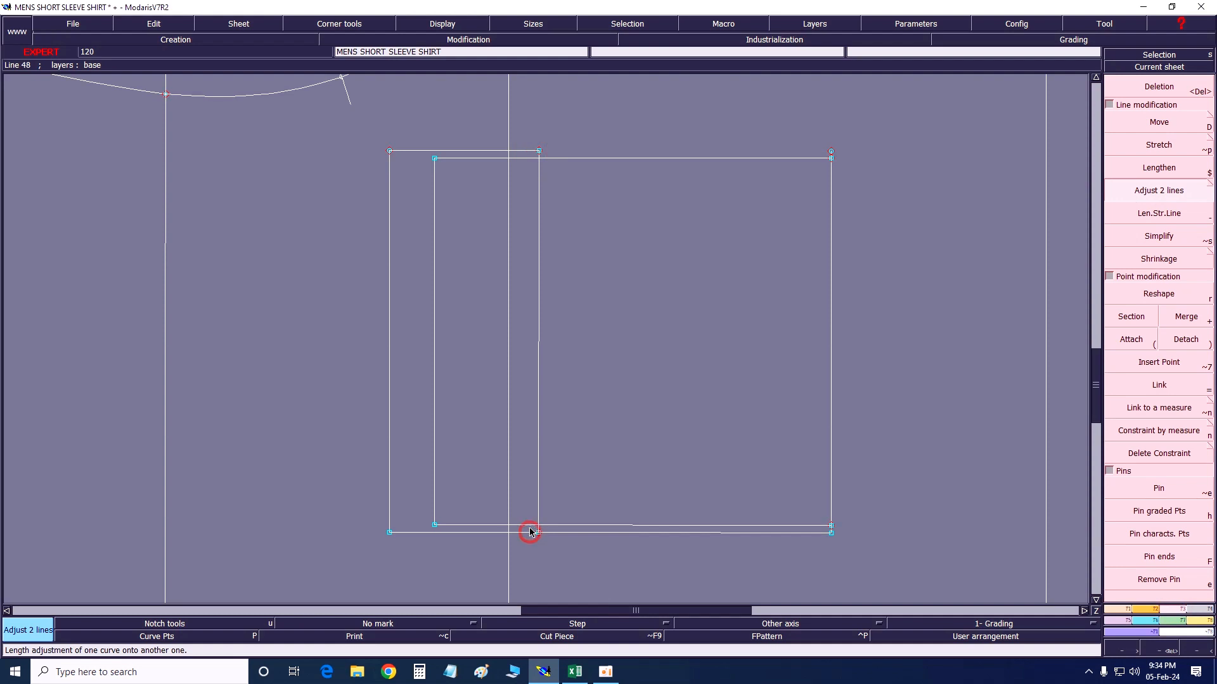
{"action": "left_click", "coordinate": [539, 514]}
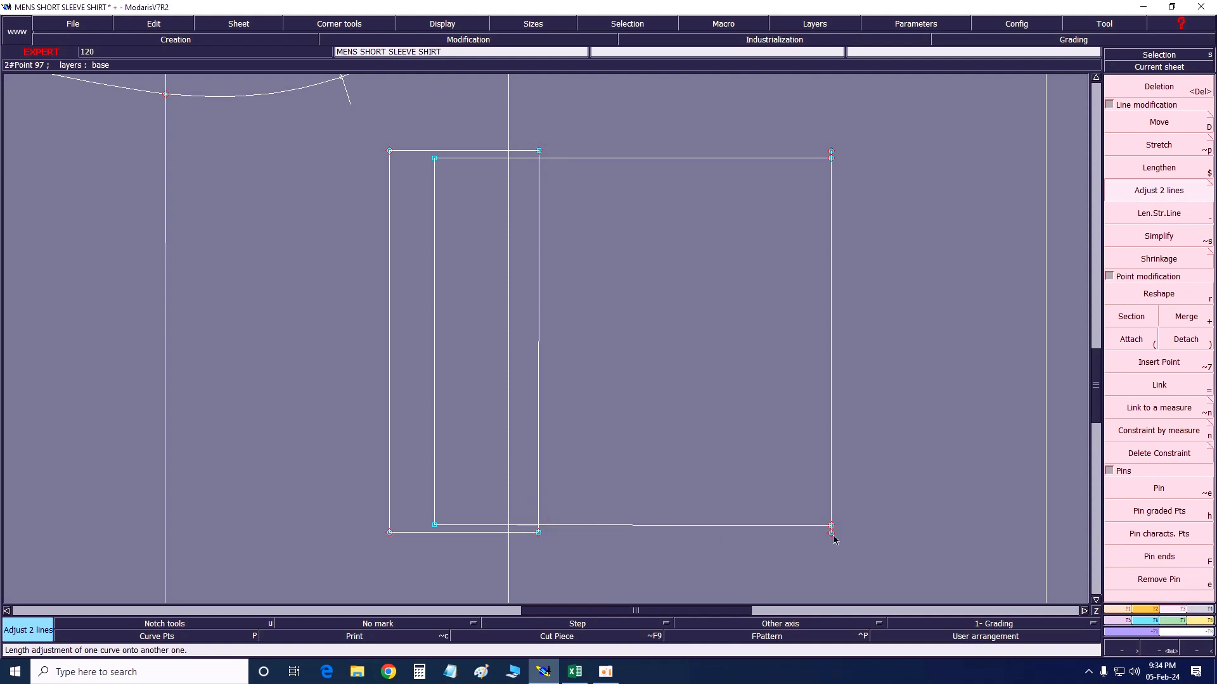
Delete the old pocket bottom edge with its leftover corner points and draw a new one between the inner side lines' ends.
{"action": "key", "text": "Delete"}
{"action": "left_click", "coordinate": [832, 536]}
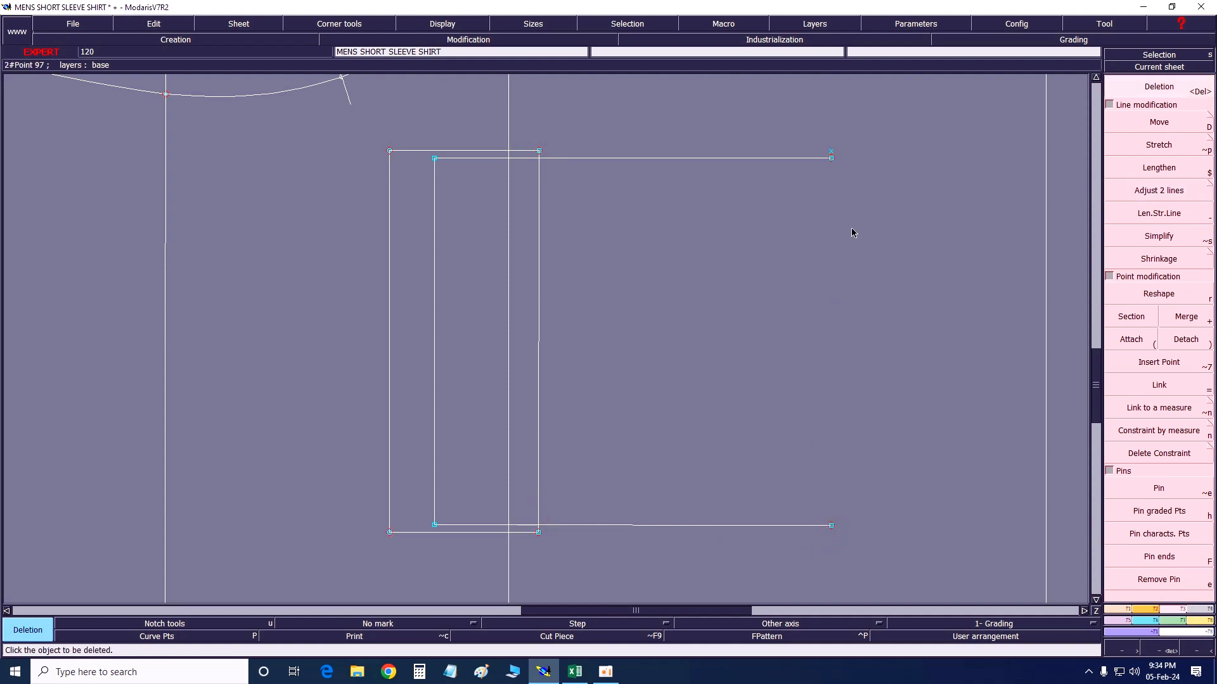
{"action": "left_click", "coordinate": [831, 152]}
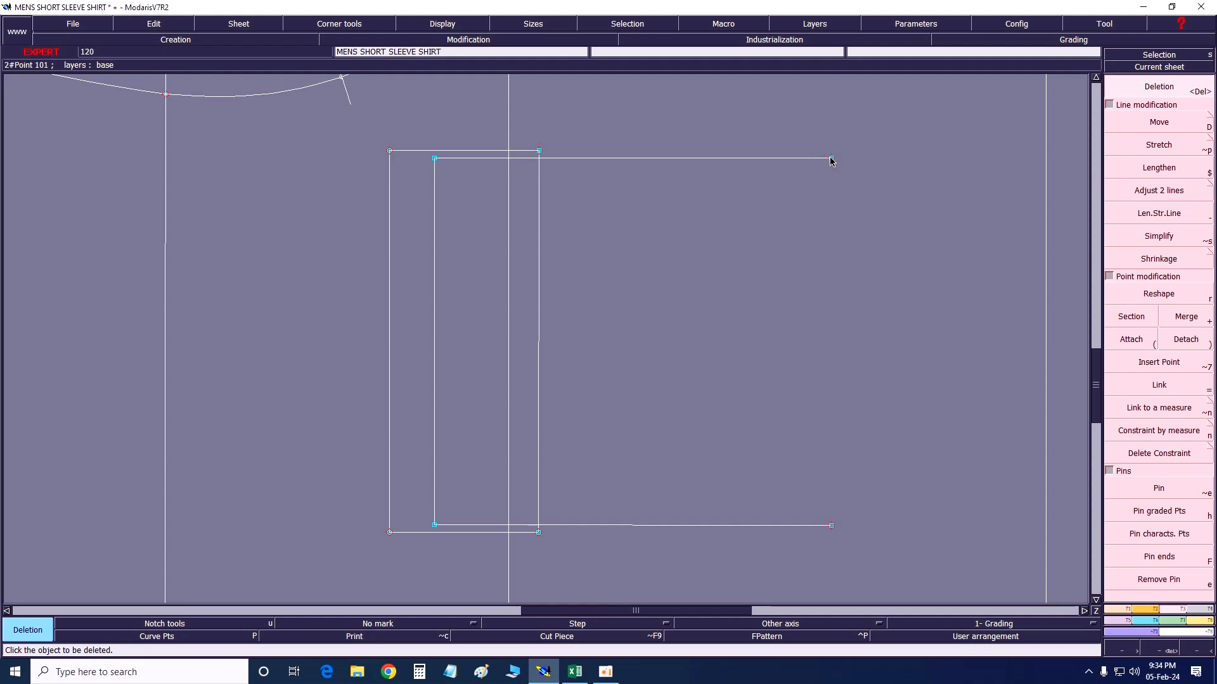
{"action": "key", "text": "b"}
{"action": "left_click", "coordinate": [830, 158]}
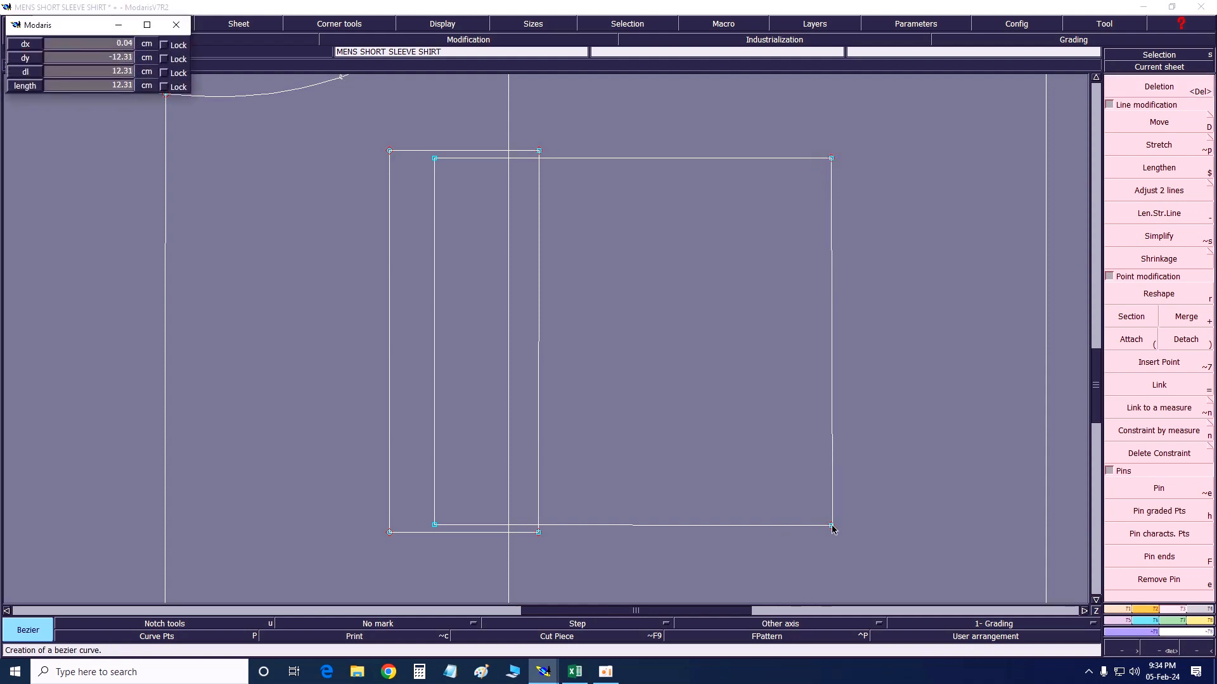
{"action": "left_click", "coordinate": [832, 526]}
{"action": "right_click", "coordinate": [833, 529]}
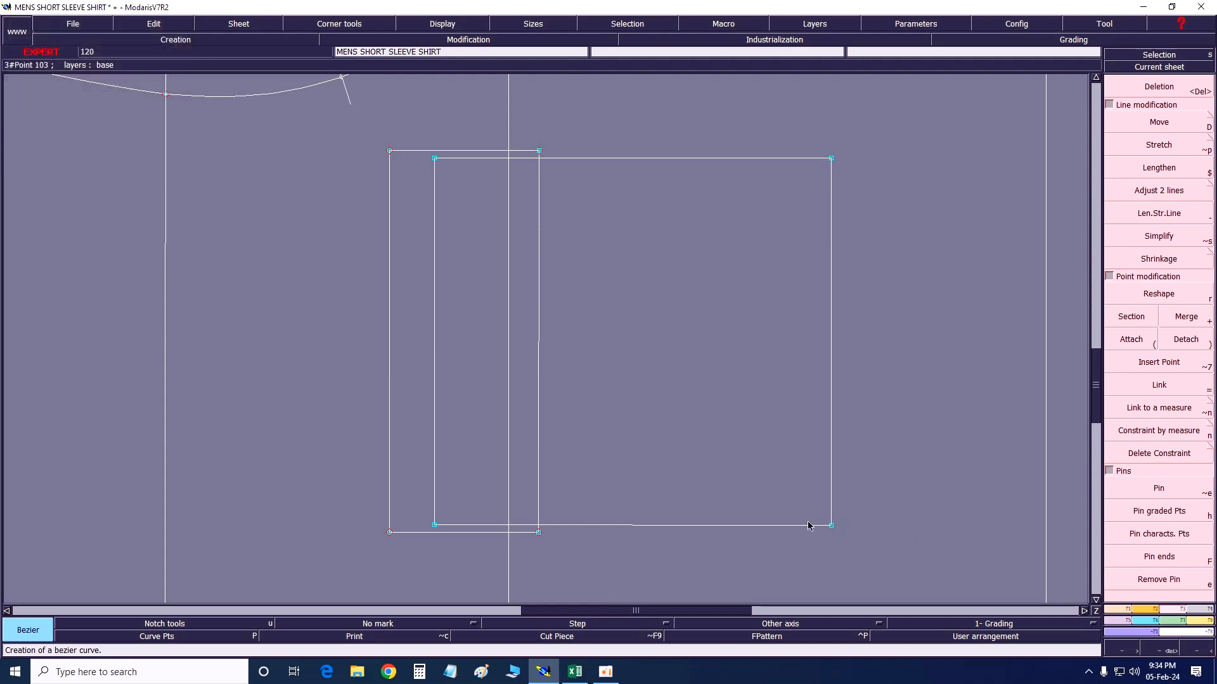
Check the flap sketch in Excel, then in Modaris add developed points 1.5 cm from the flap's armhole-side lower corner along both edges.
{"action": "left_click", "coordinate": [574, 671]}
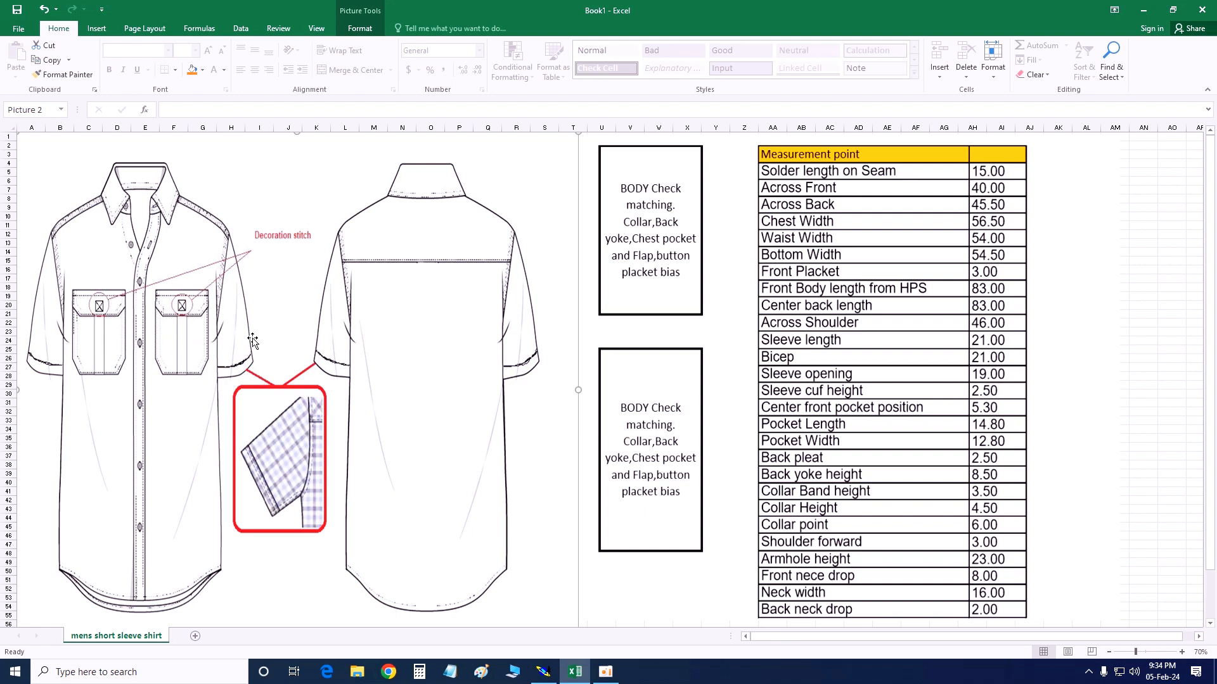
{"action": "left_click", "coordinate": [543, 672]}
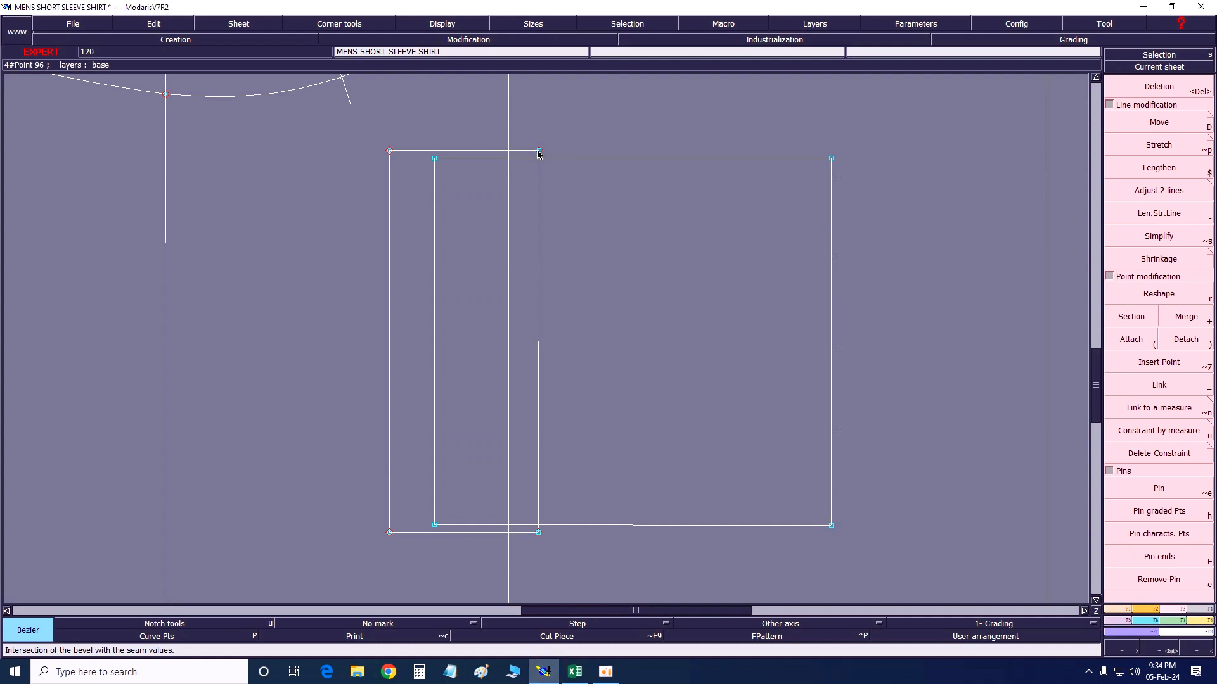
{"action": "key", "text": "d"}
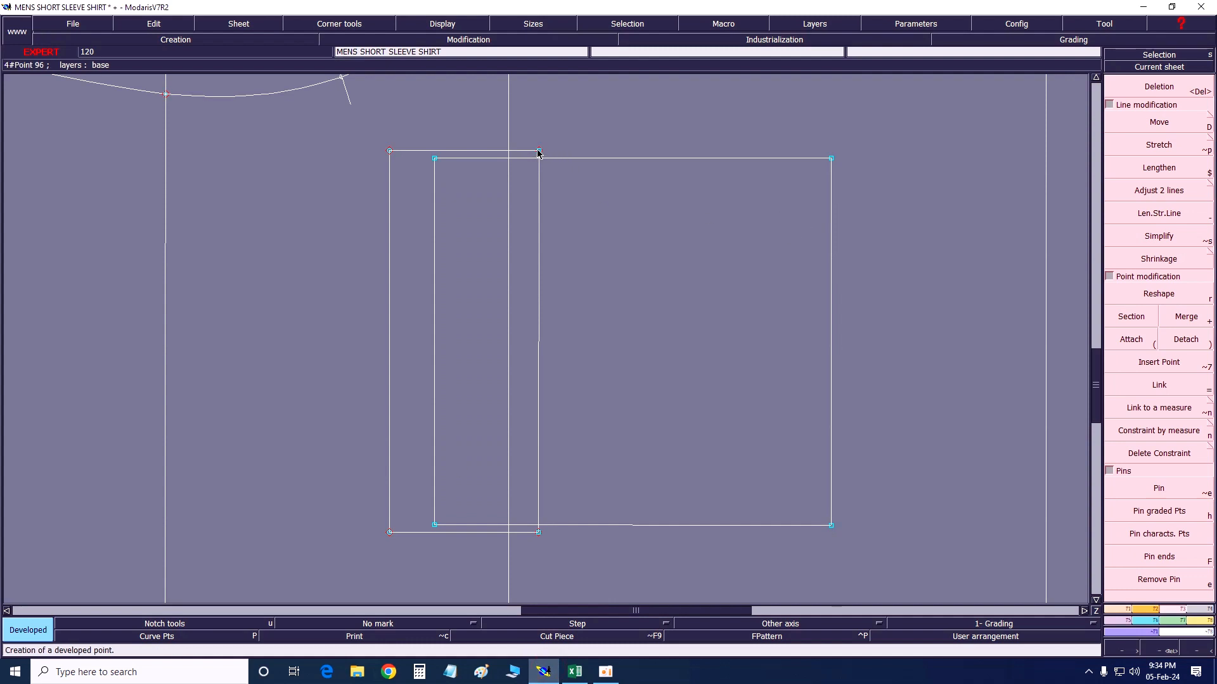
{"action": "left_click", "coordinate": [538, 152]}
{"action": "type", "text": "12.80"}
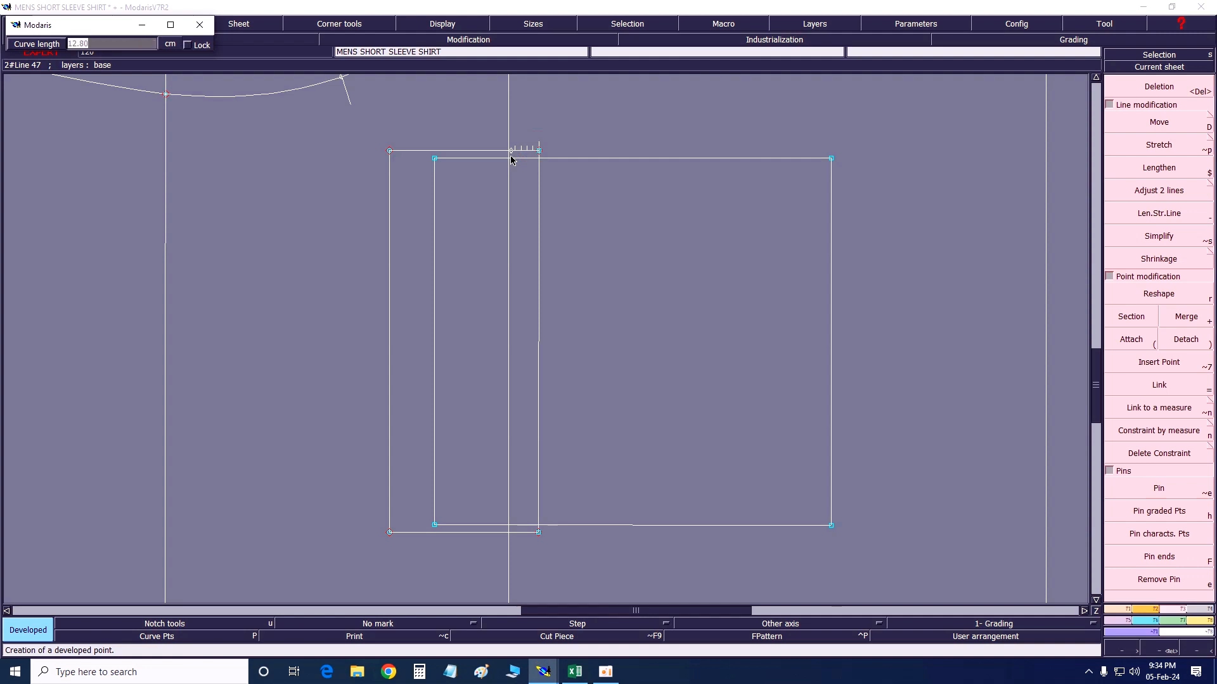
{"action": "type", "text": "-1"}
{"action": "key", "text": "Return"}
{"action": "left_click", "coordinate": [539, 150]}
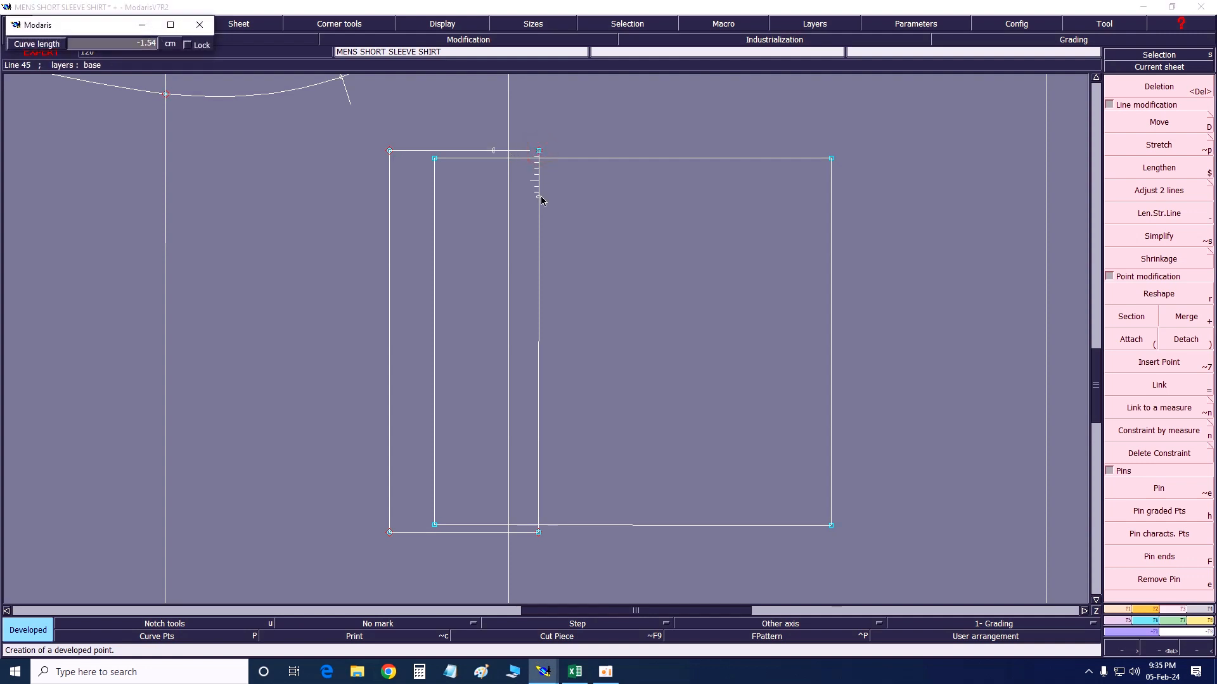
{"action": "key", "text": "BackSpace"}
{"action": "type", "text": "-1.50"}
{"action": "key", "text": "Return"}
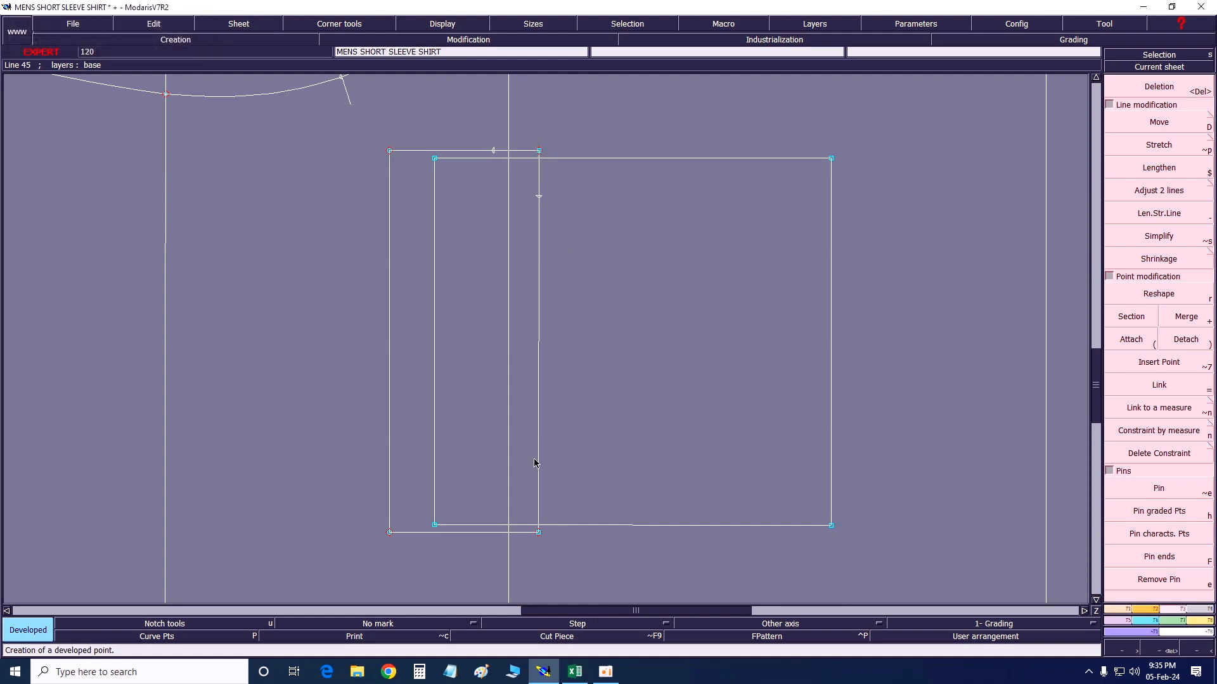
Add developed points 1.50 cm from the flap's centre-front-side lower corner along both adjoining edges.
{"action": "left_click", "coordinate": [540, 534]}
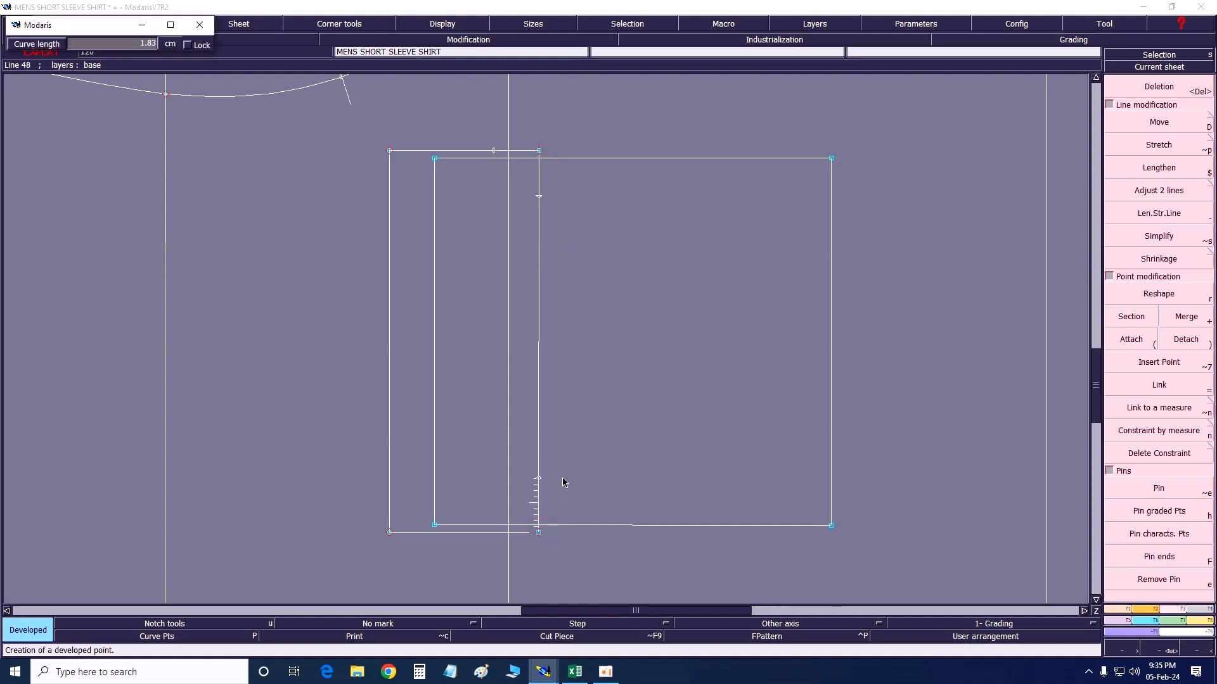
{"action": "key", "text": "BackSpace"}
{"action": "type", "text": "1.50"}
{"action": "key", "text": "Return"}
{"action": "left_click", "coordinate": [539, 533]}
{"action": "key", "text": "BackSpace"}
{"action": "key", "text": "Return"}
Insert the four developed points around the flap's lower corners into their lines.
{"action": "key", "text": "alt+7"}
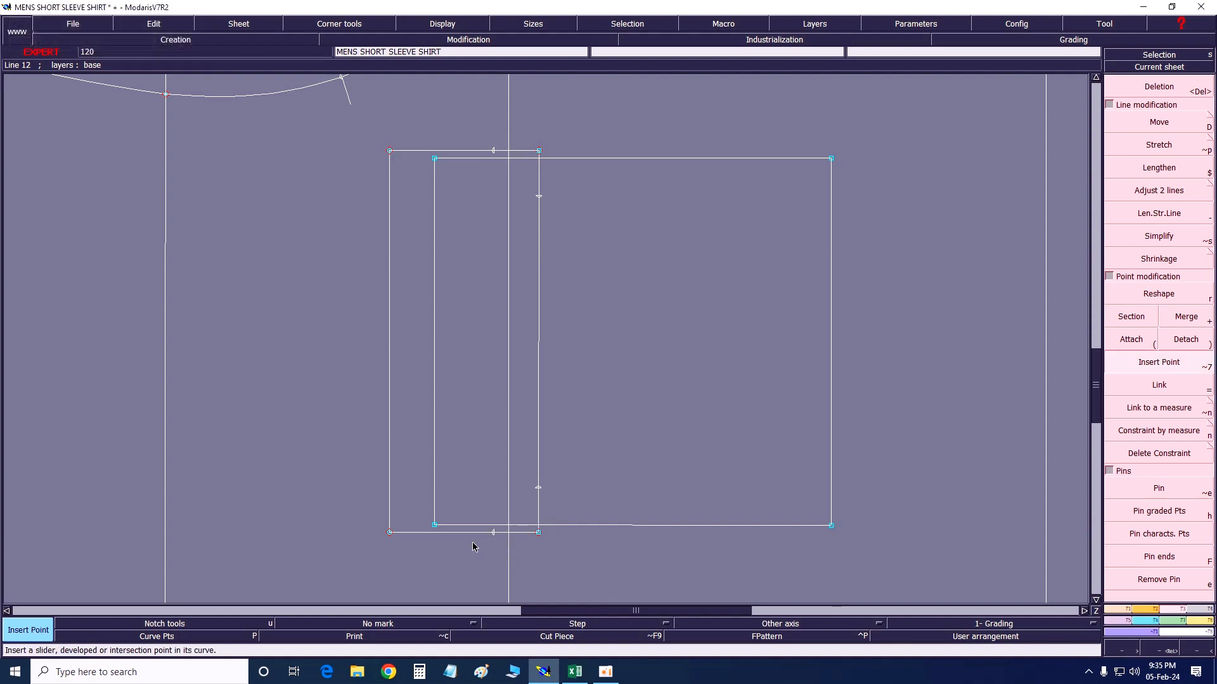
{"action": "left_click", "coordinate": [539, 489]}
{"action": "left_click", "coordinate": [538, 196]}
{"action": "left_click", "coordinate": [496, 151]}
Delete the flap's two lower corner points so its lines end at the inserted points.
{"action": "key", "text": "Delete"}
{"action": "left_click", "coordinate": [540, 151]}
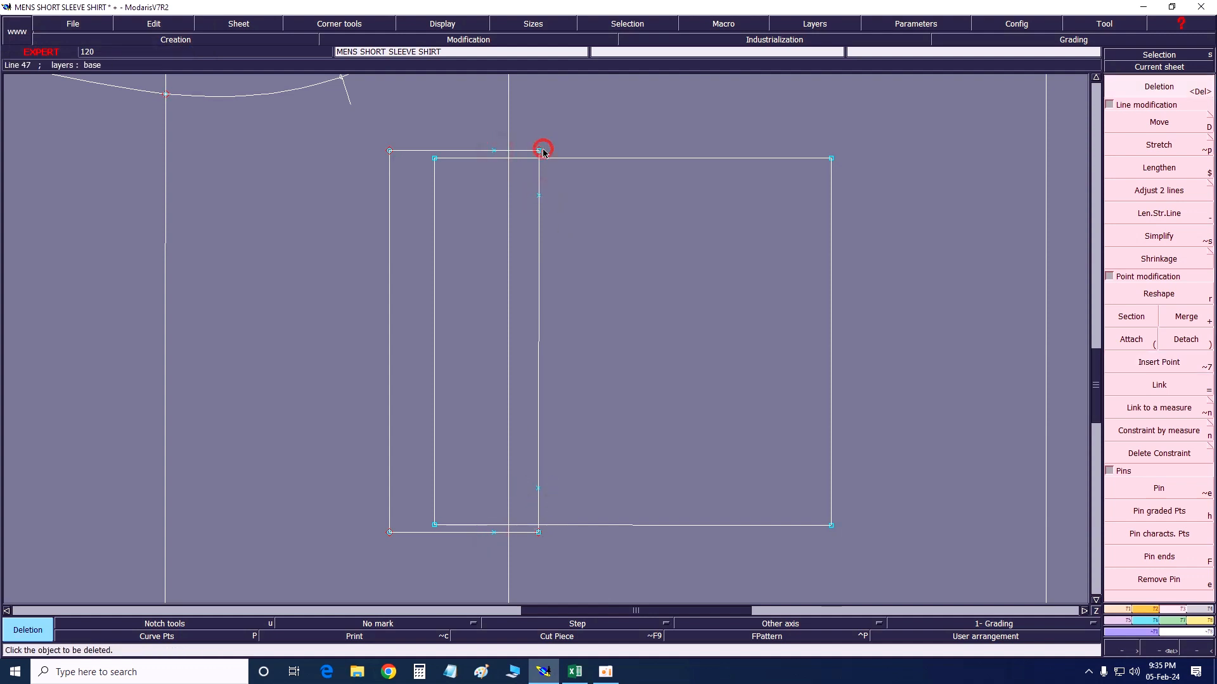
{"action": "left_click", "coordinate": [540, 151]}
{"action": "left_click", "coordinate": [539, 151]}
{"action": "left_click", "coordinate": [540, 533]}
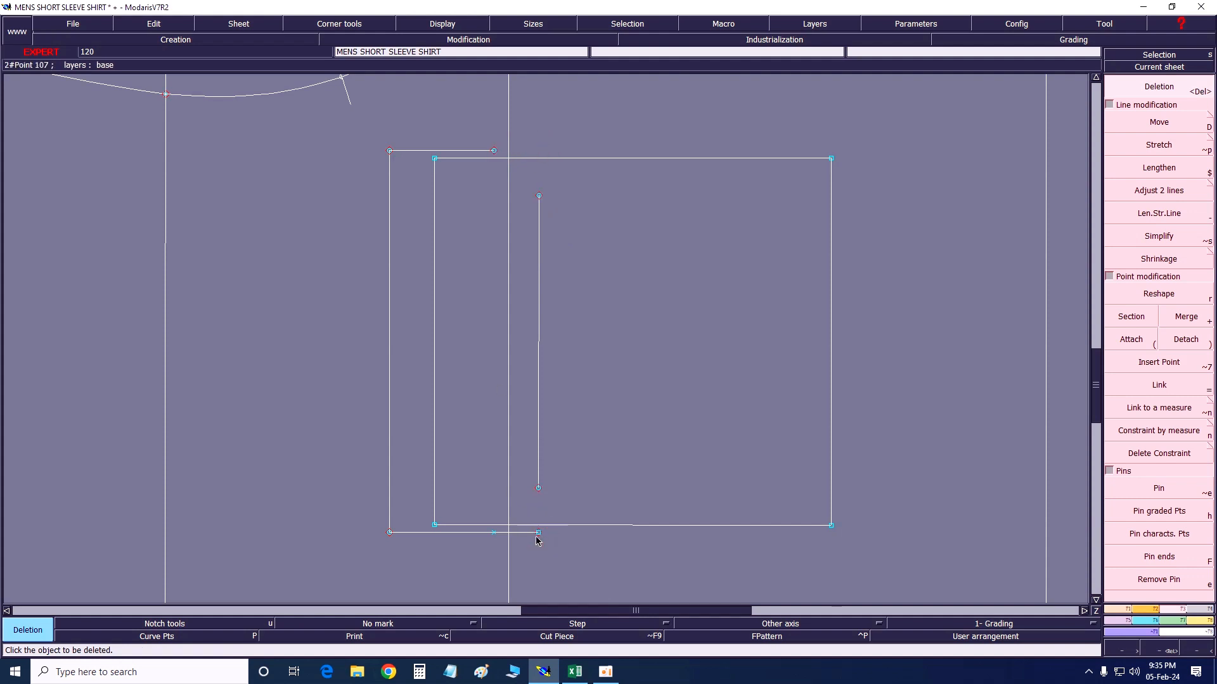
{"action": "left_click", "coordinate": [540, 533]}
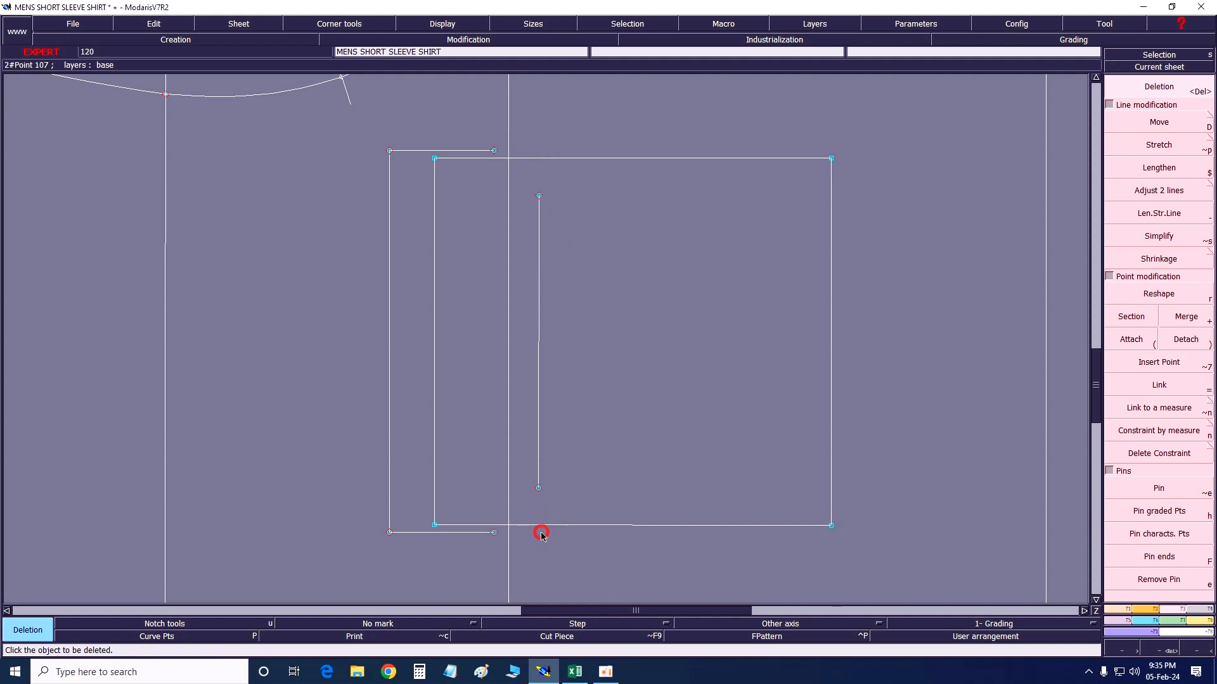
Draw diagonal Bezier lines across the flap's two open lower corners, joining the ends of its side and lower edges.
{"action": "key", "text": "b"}
{"action": "left_click", "coordinate": [494, 533]}
{"action": "left_click", "coordinate": [537, 489]}
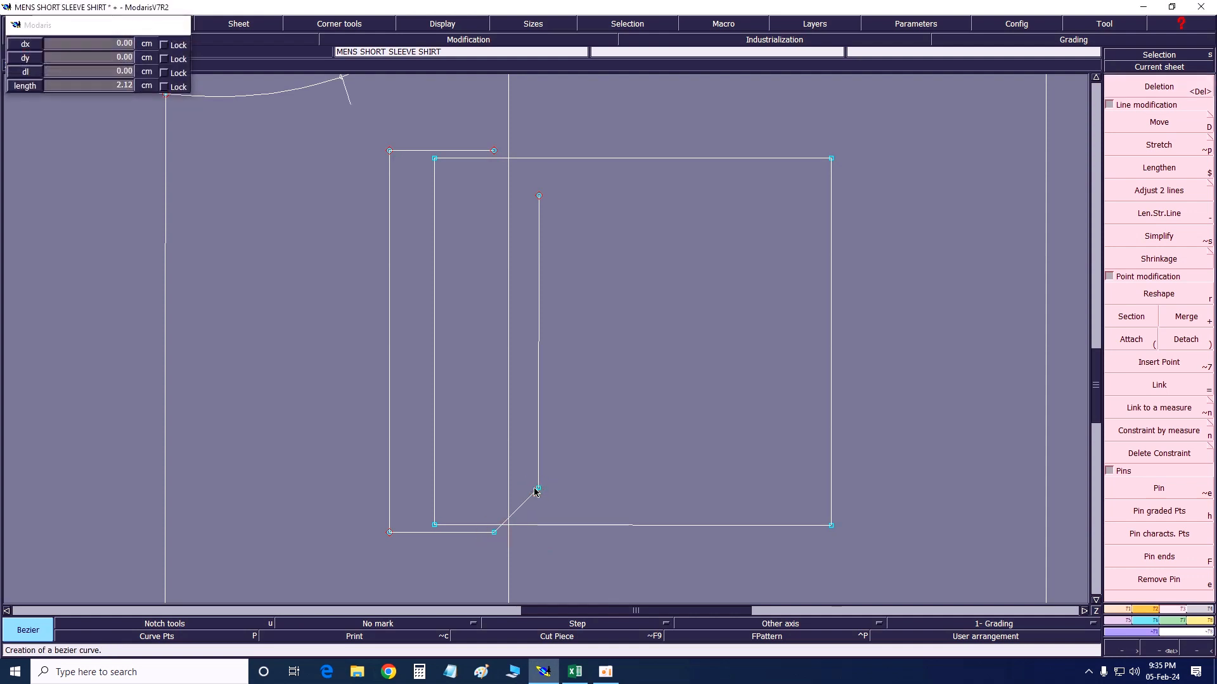
{"action": "left_click", "coordinate": [494, 151]}
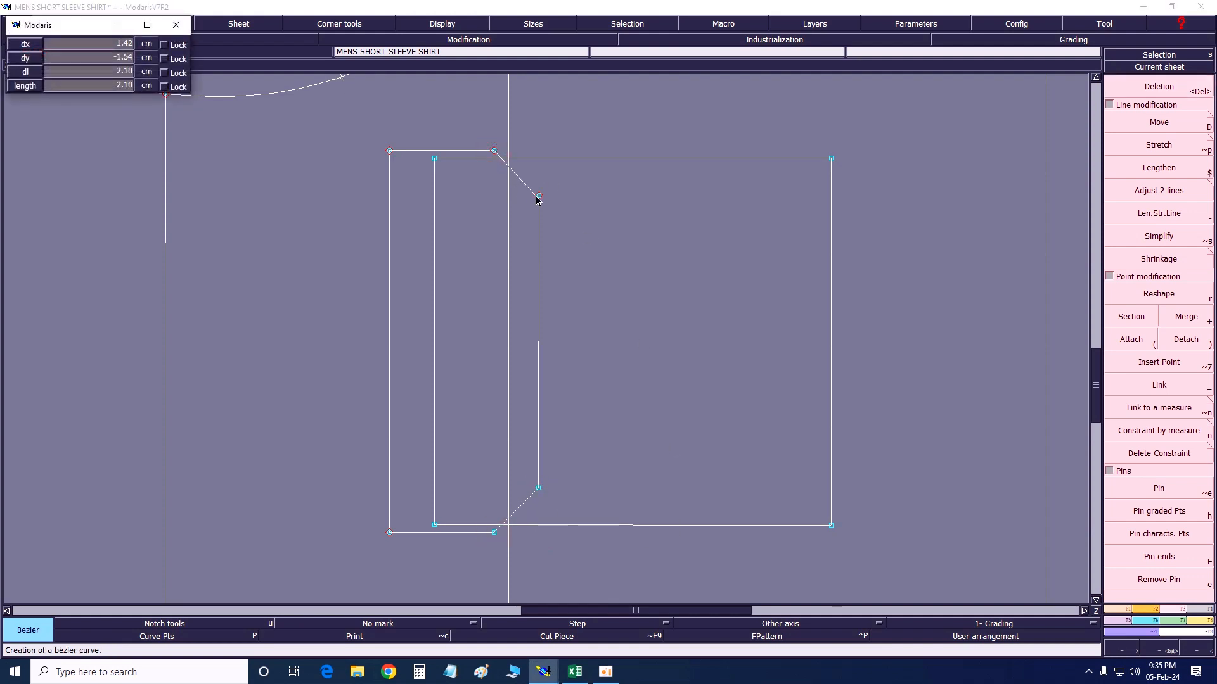
{"action": "left_click", "coordinate": [538, 196]}
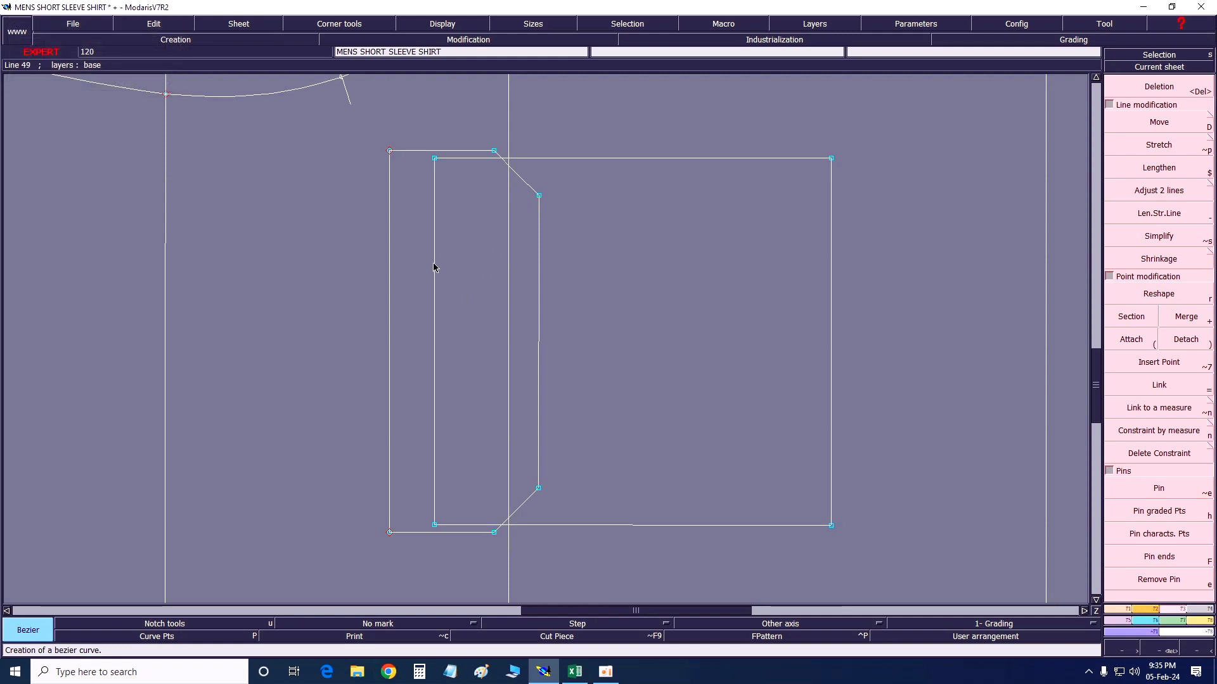
Add developed points 1.50 cm from the pocket's armhole-side lower corner along both adjoining edges.
{"action": "key", "text": "j"}
{"action": "left_click", "coordinate": [831, 159]}
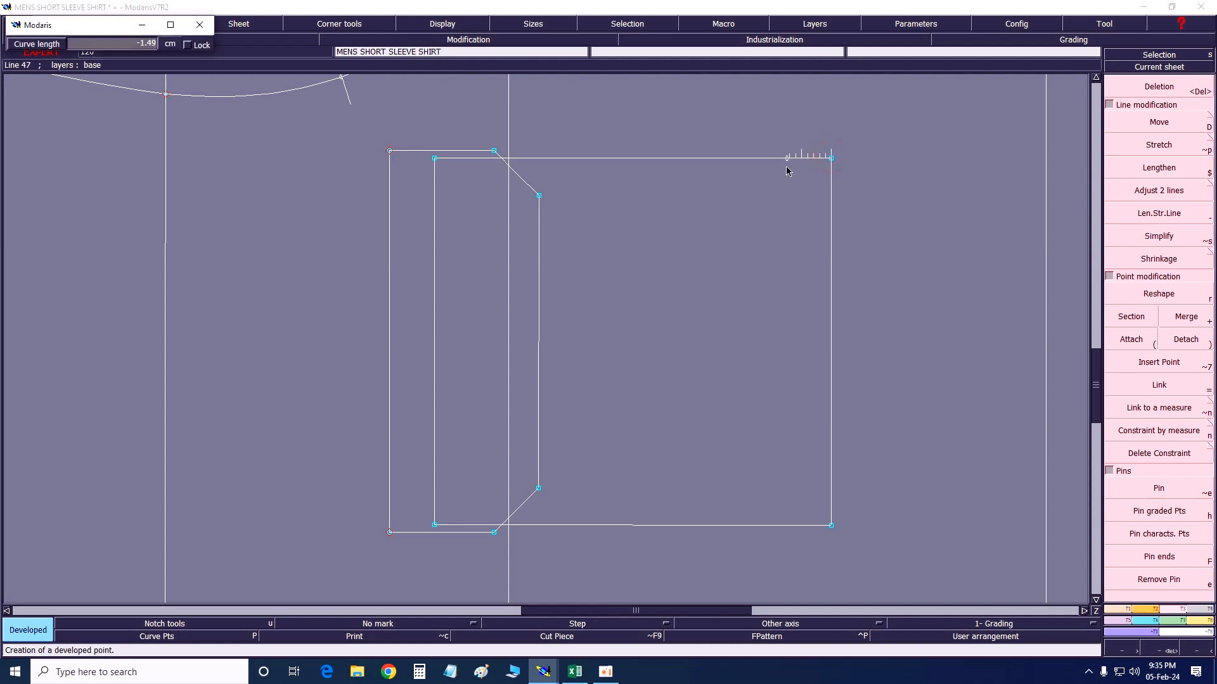
{"action": "key", "text": "BackSpace"}
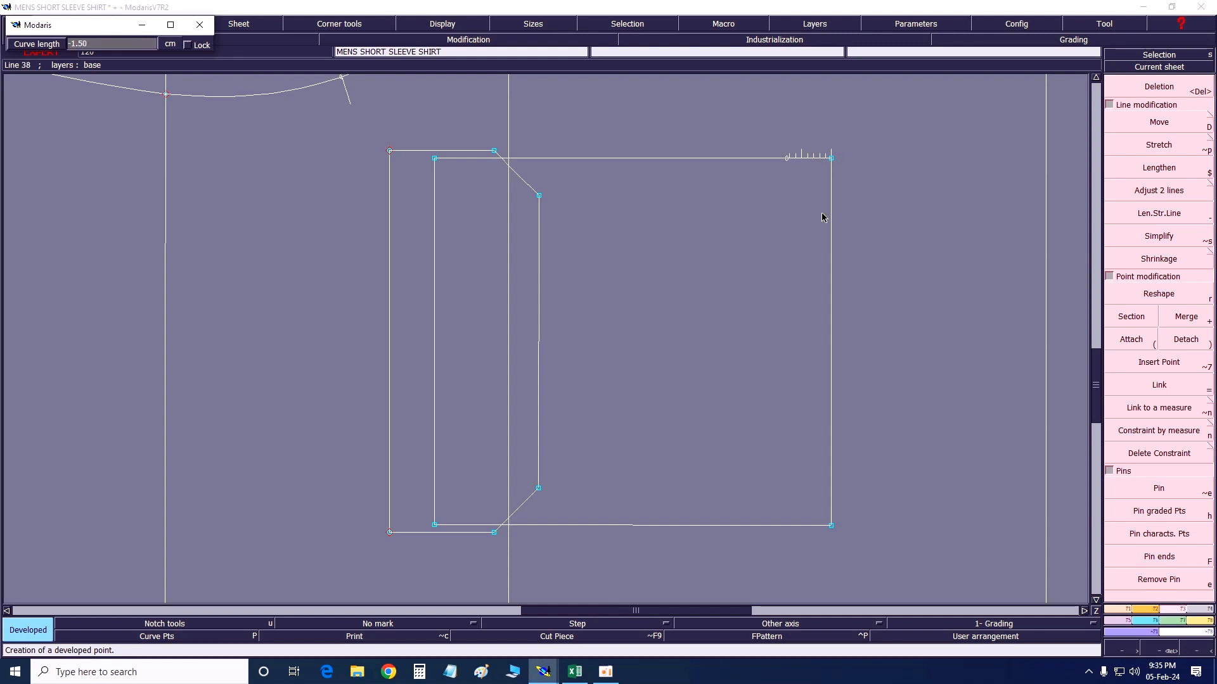
{"action": "key", "text": "Return"}
{"action": "left_click", "coordinate": [829, 158]}
{"action": "key", "text": "BackSpace"}
{"action": "type", "text": "1"}
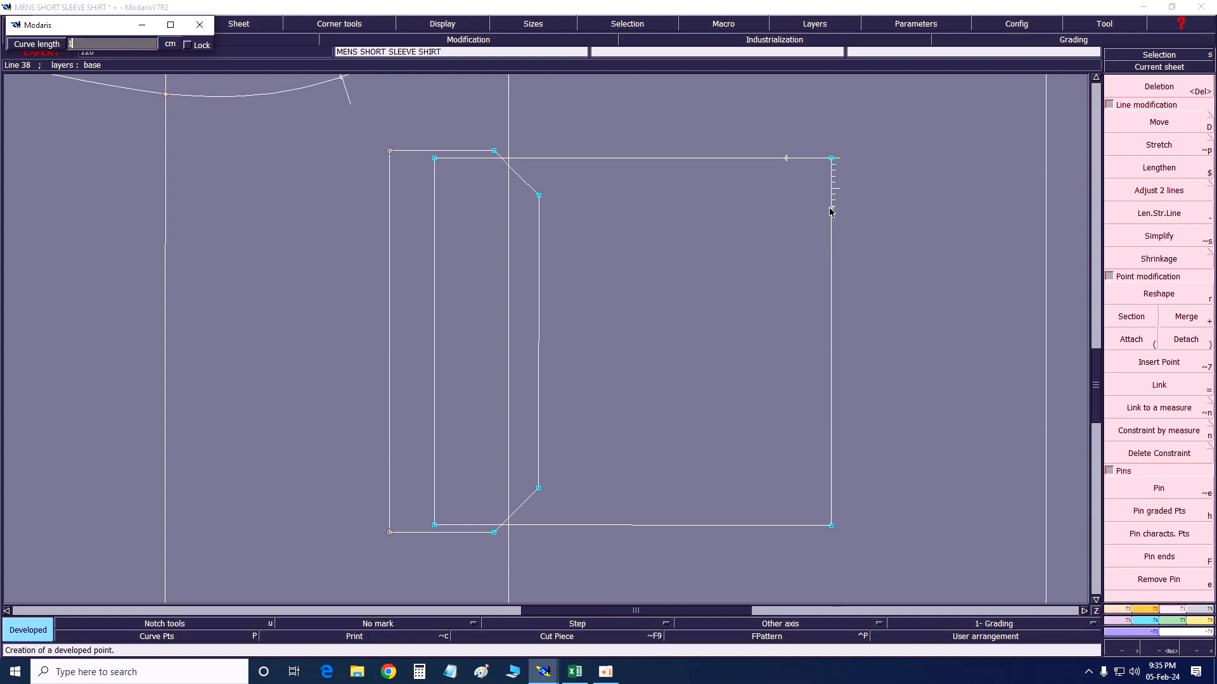
{"action": "type", "text": ".50"}
{"action": "key", "text": "Return"}
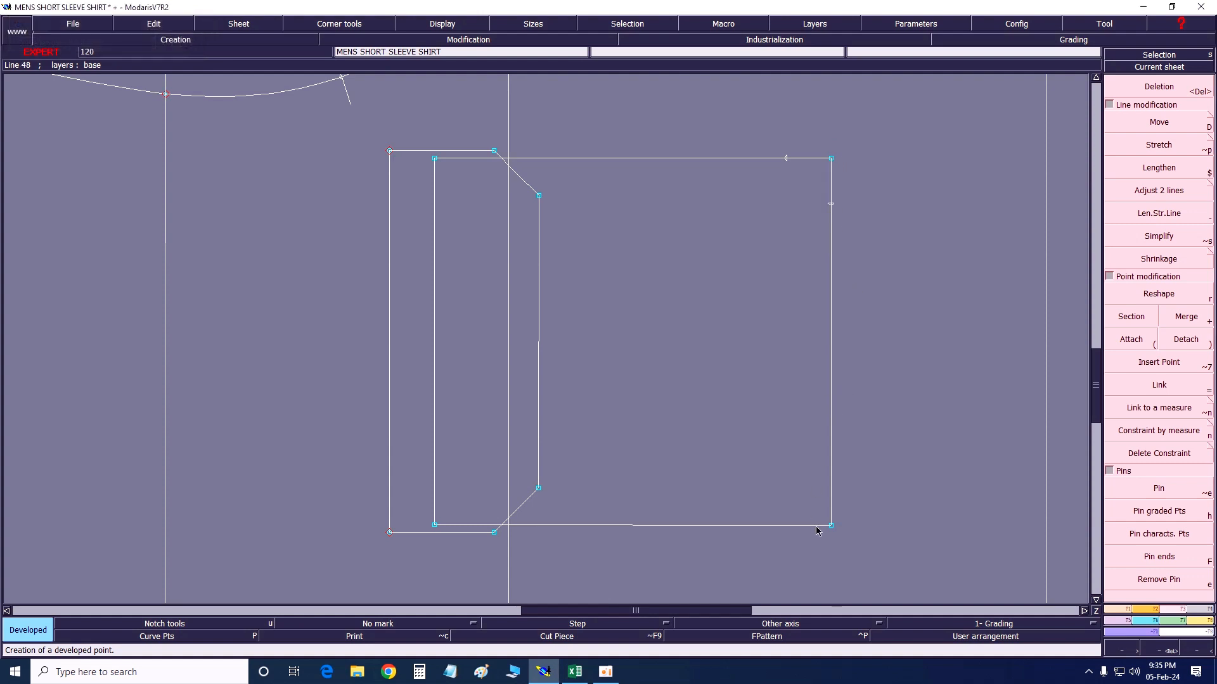
Add developed points 1.50 cm from the pocket's centre-front-side lower corner along both adjoining edges.
{"action": "left_click", "coordinate": [831, 524]}
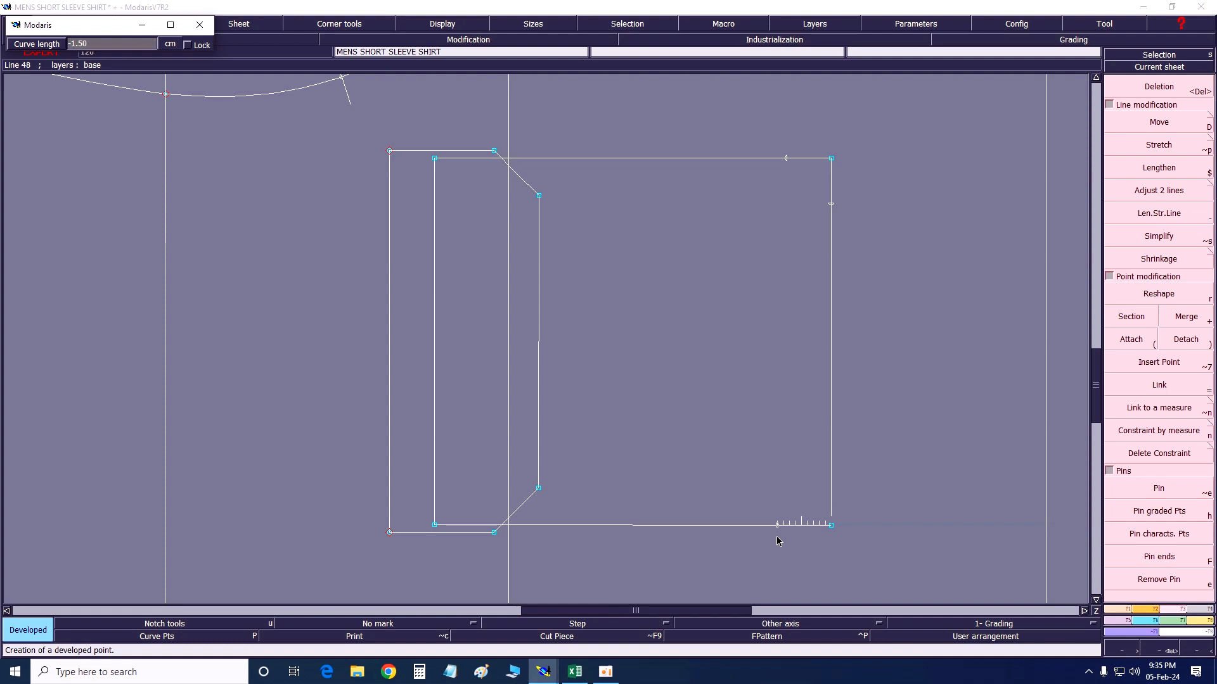
{"action": "key", "text": "Return"}
{"action": "left_click", "coordinate": [831, 525]}
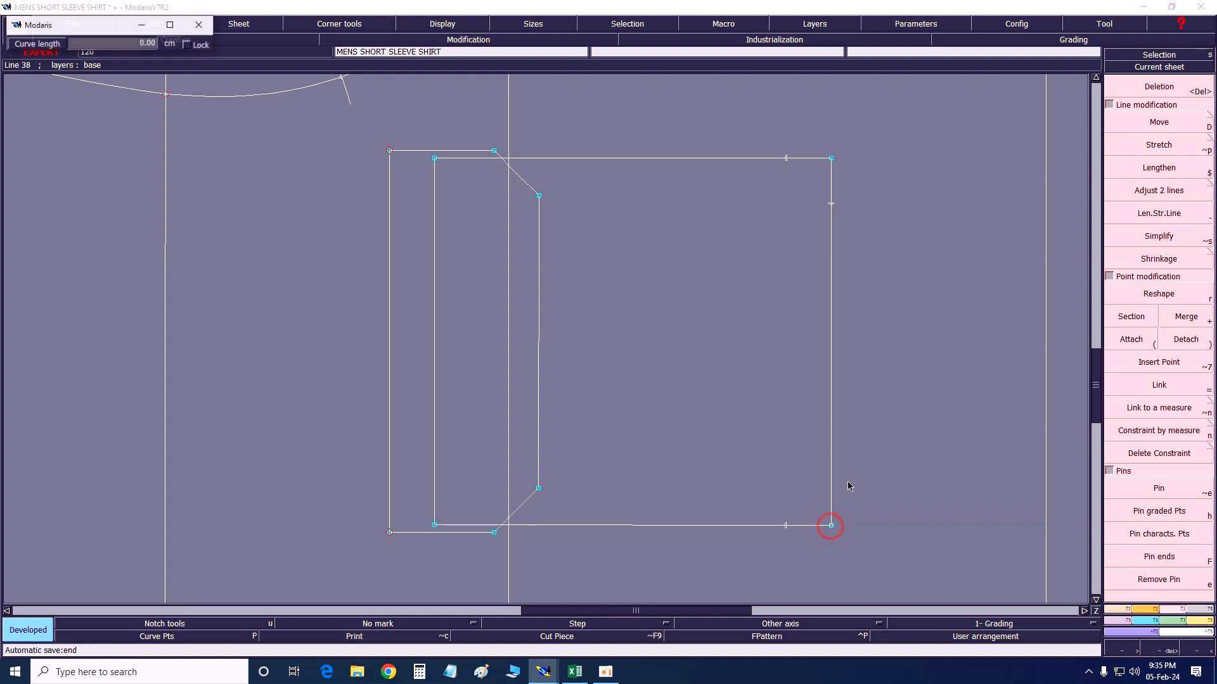
{"action": "key", "text": "BackSpace"}
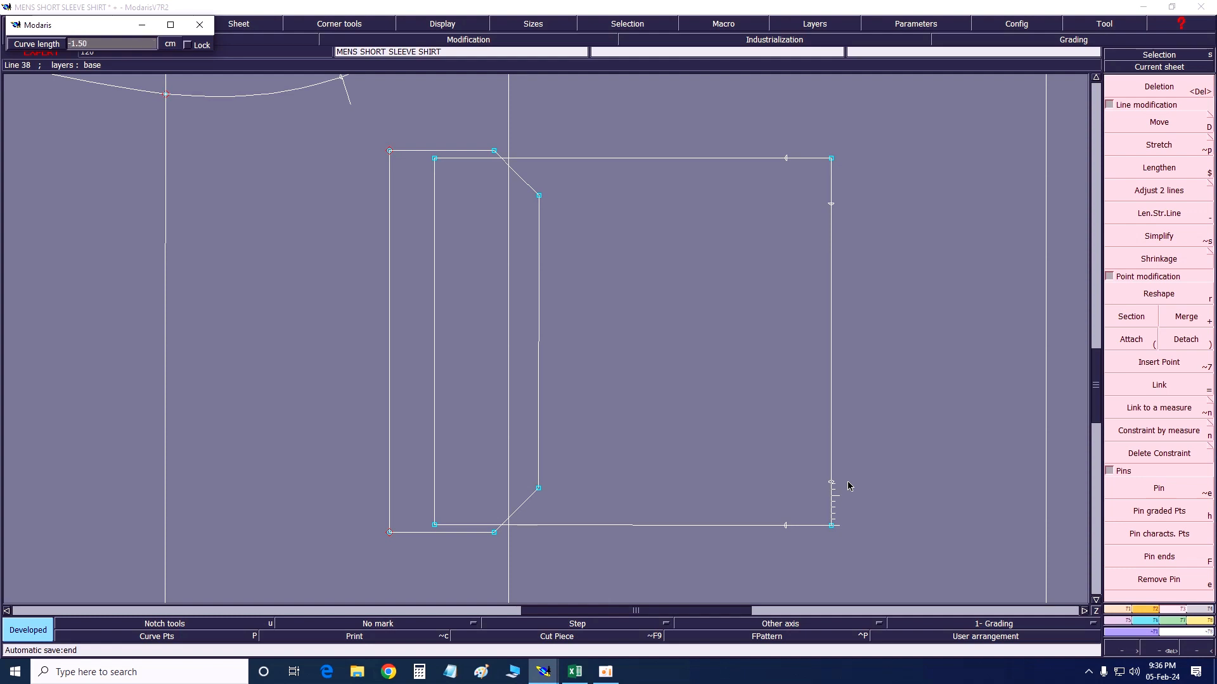
{"action": "key", "text": "Return"}
Insert the four developed points around the pocket's lower corners into their lines.
{"action": "key", "text": "alt+7"}
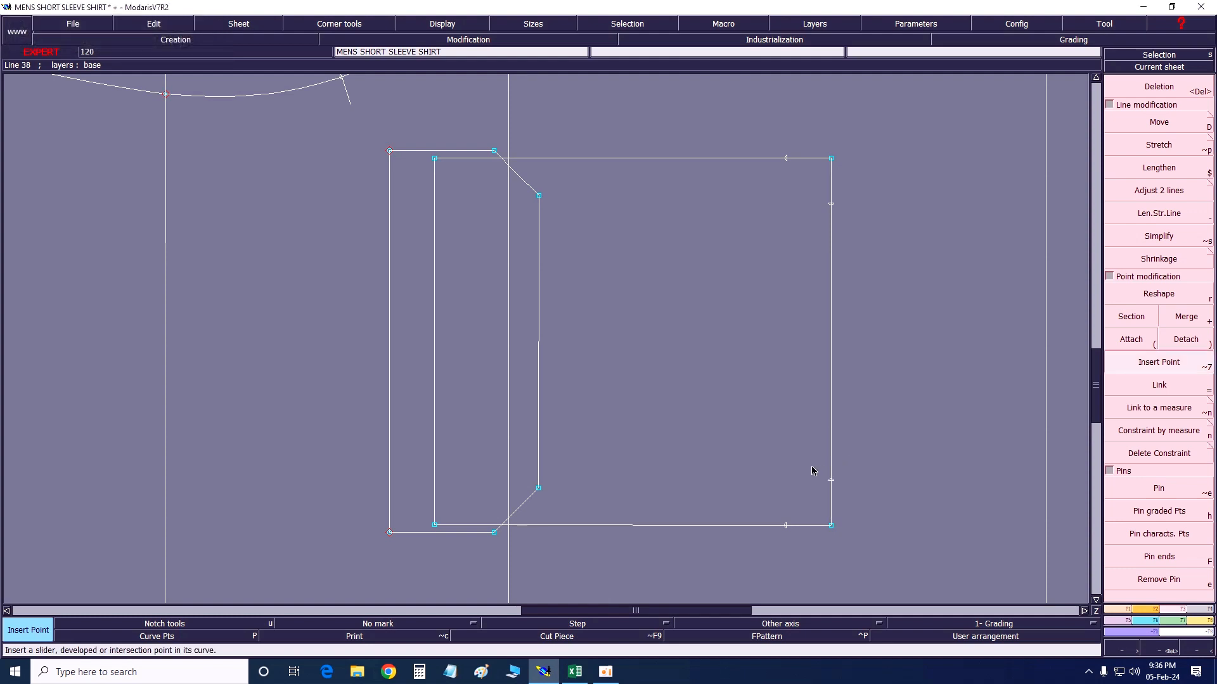
{"action": "left_click", "coordinate": [831, 481]}
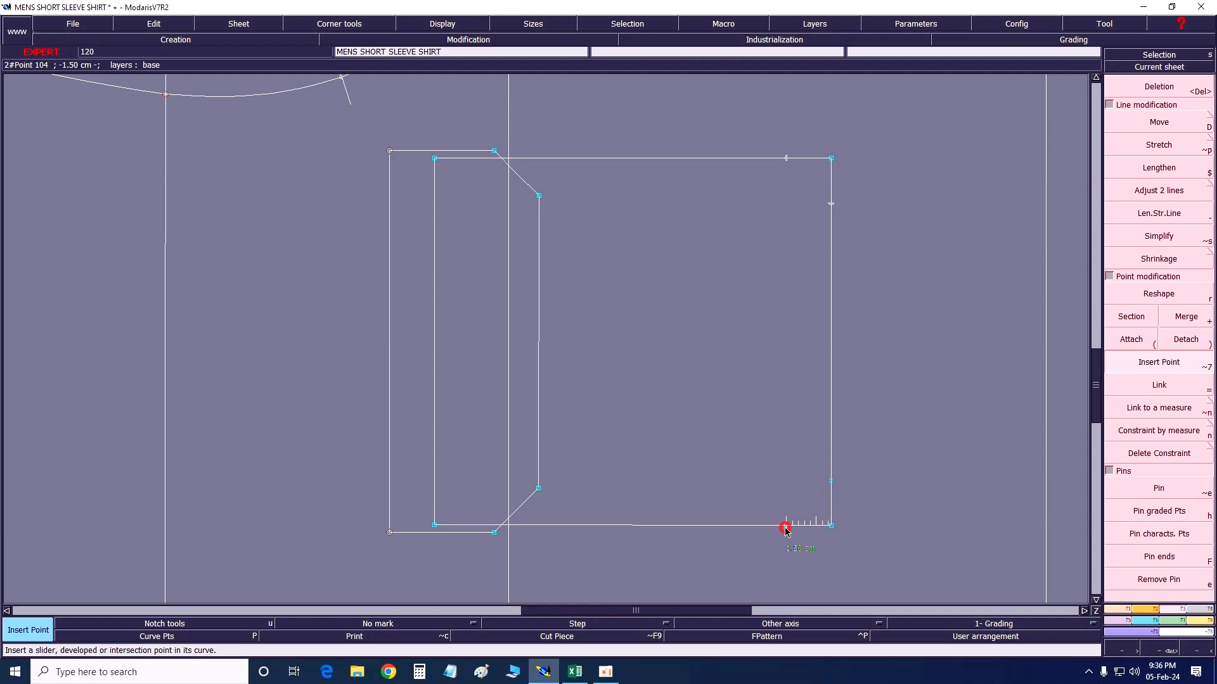
{"action": "left_click", "coordinate": [785, 530]}
{"action": "left_click", "coordinate": [831, 204]}
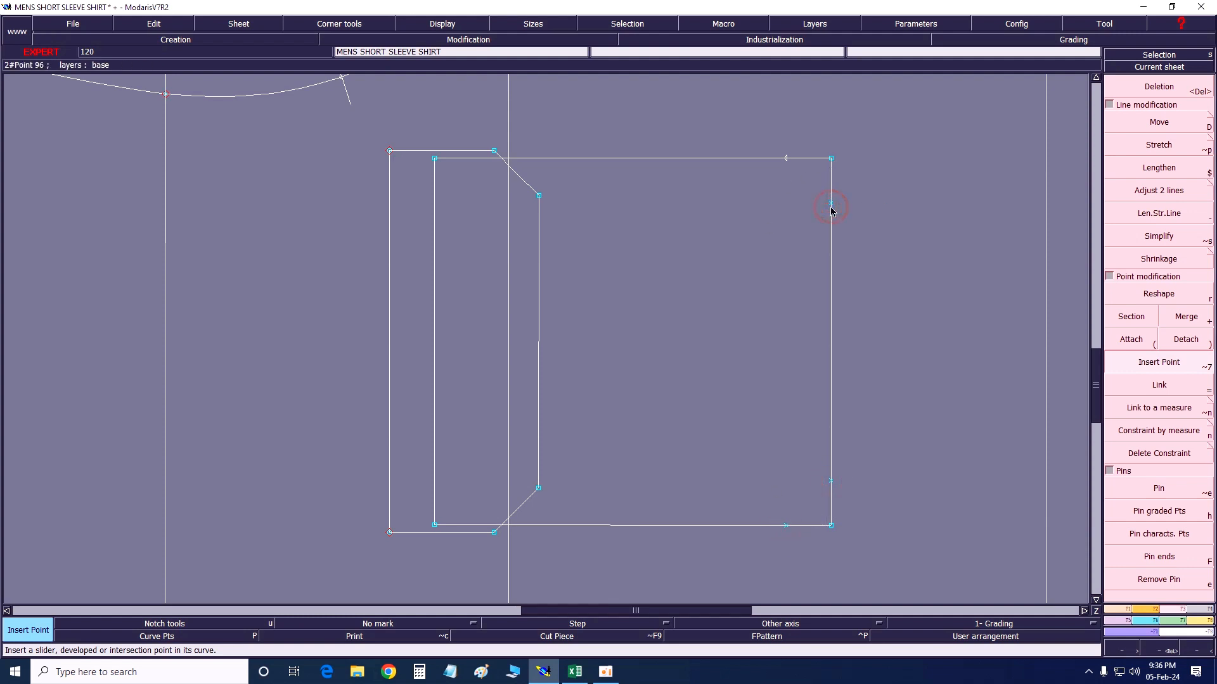
{"action": "left_click", "coordinate": [788, 164]}
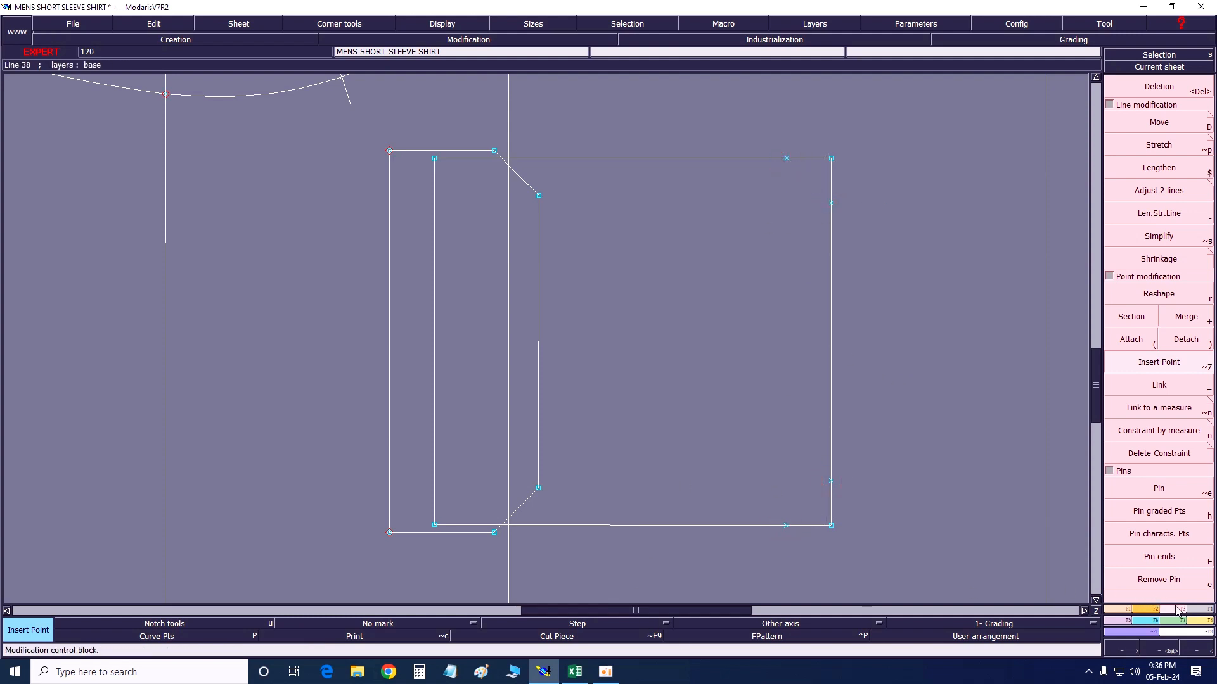
Section the pocket lines at the four inserted points near its lower corners.
{"action": "left_click", "coordinate": [1135, 315]}
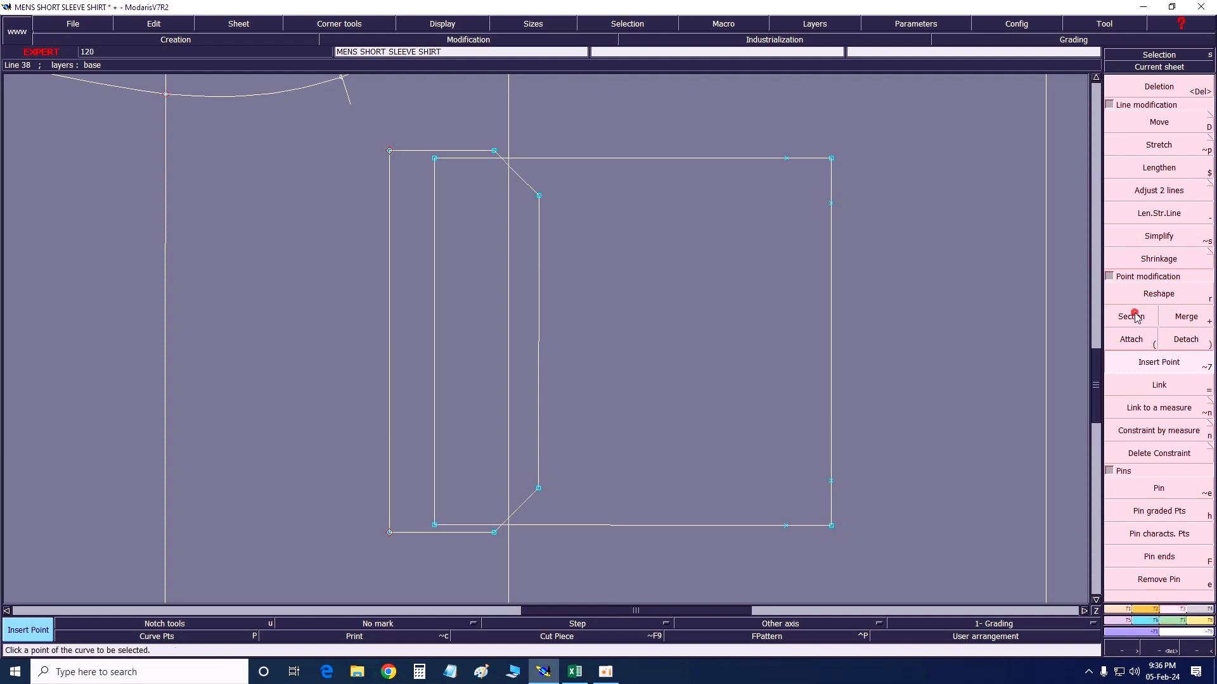
{"action": "left_click", "coordinate": [786, 157]}
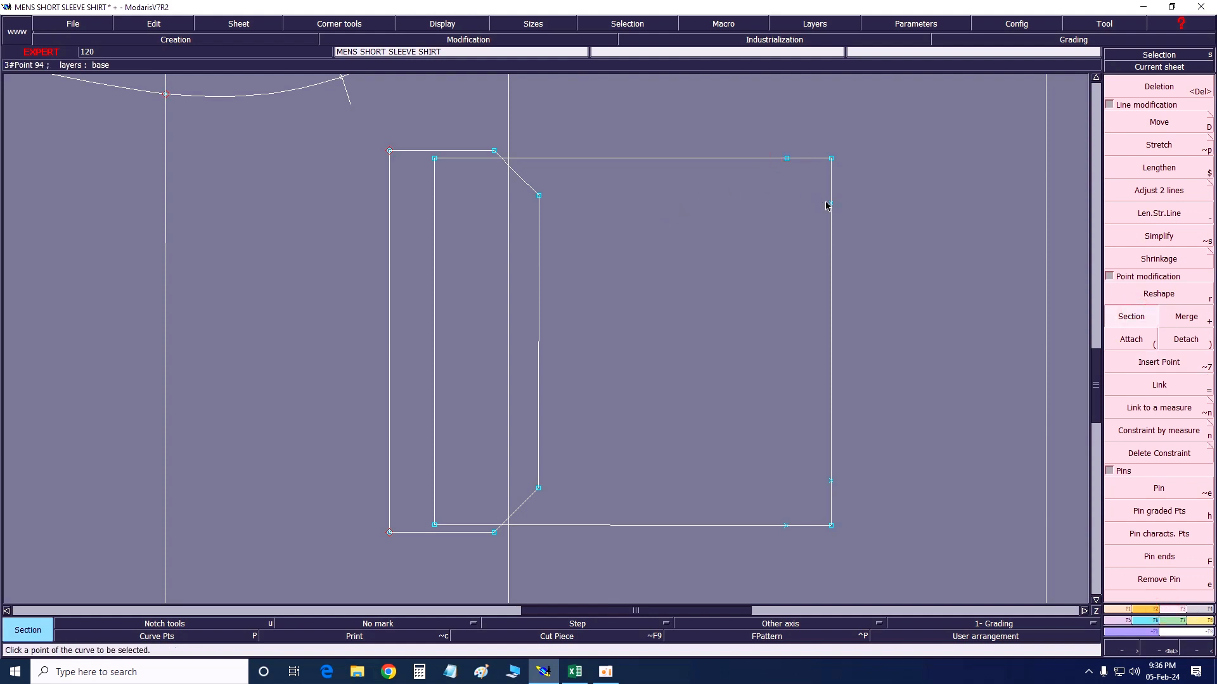
{"action": "left_click", "coordinate": [829, 204]}
{"action": "left_click", "coordinate": [785, 531]}
{"action": "left_click", "coordinate": [830, 480]}
Delete the pocket's two lower corner points so its edges end at the sectioned points.
{"action": "key", "text": "Delete"}
{"action": "left_click", "coordinate": [832, 527]}
{"action": "left_click", "coordinate": [831, 526]}
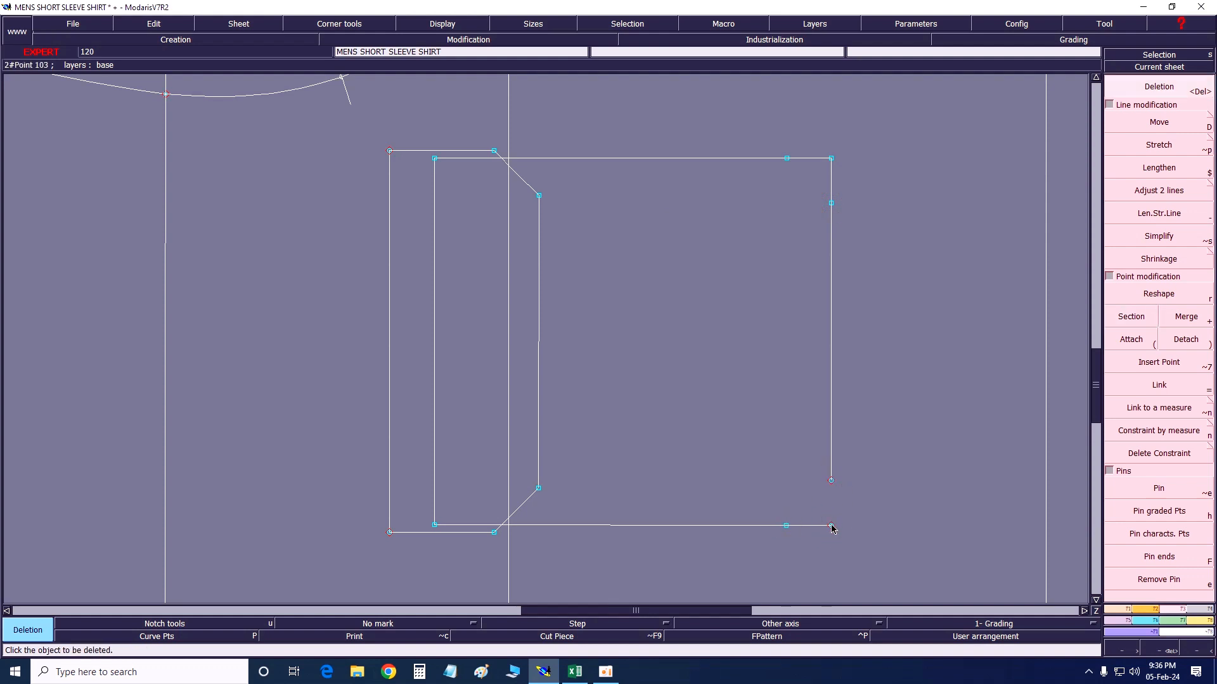
{"action": "left_click", "coordinate": [831, 526]}
{"action": "left_click", "coordinate": [831, 160]}
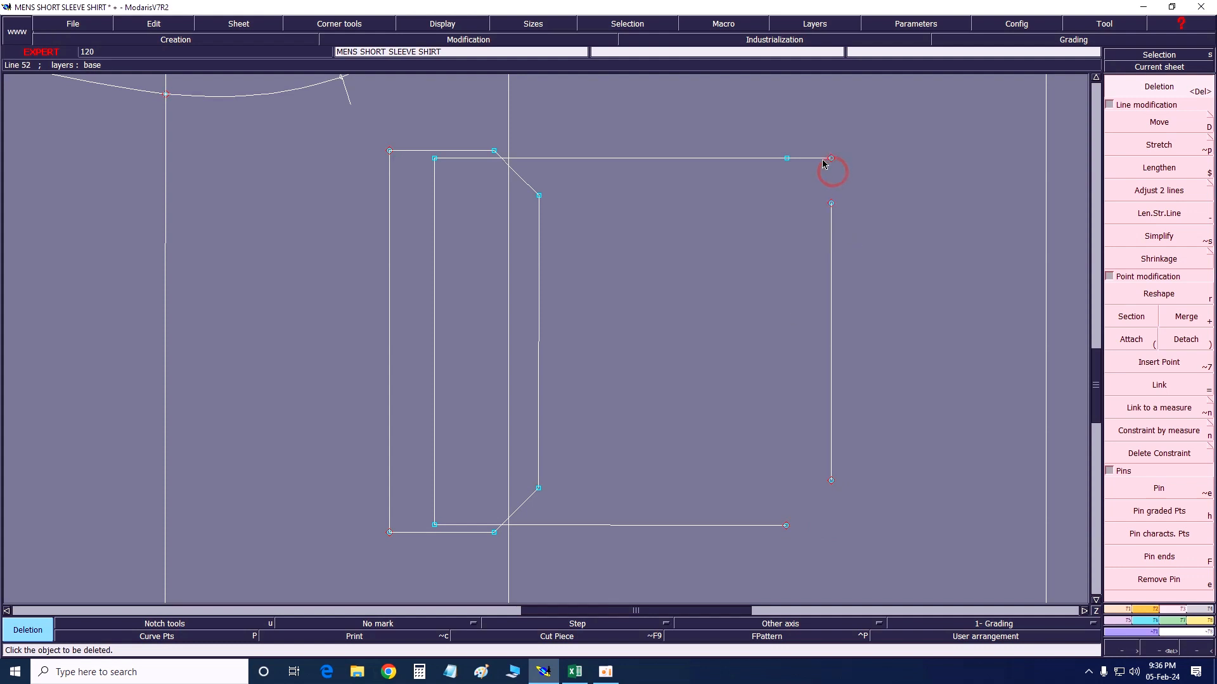
Draw diagonal Bezier lines across the pocket's two open lower corners, joining its side edges to its lower edge.
{"action": "key", "text": "b"}
{"action": "left_click", "coordinate": [787, 158]}
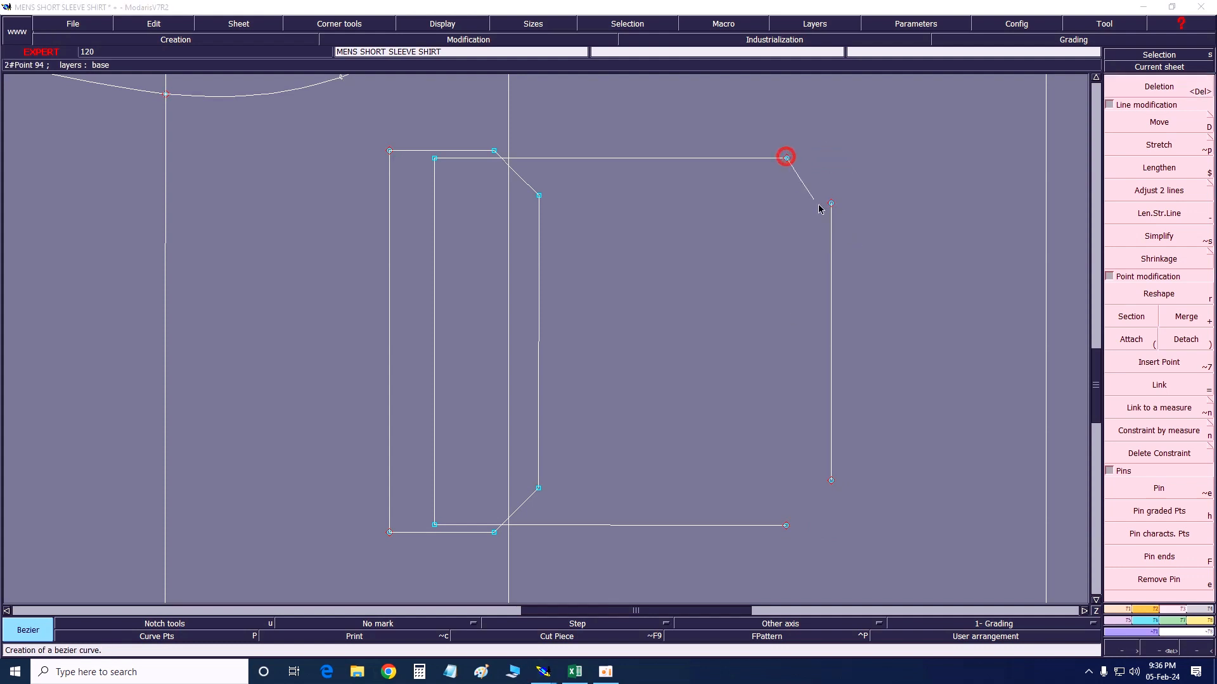
{"action": "left_click", "coordinate": [831, 203]}
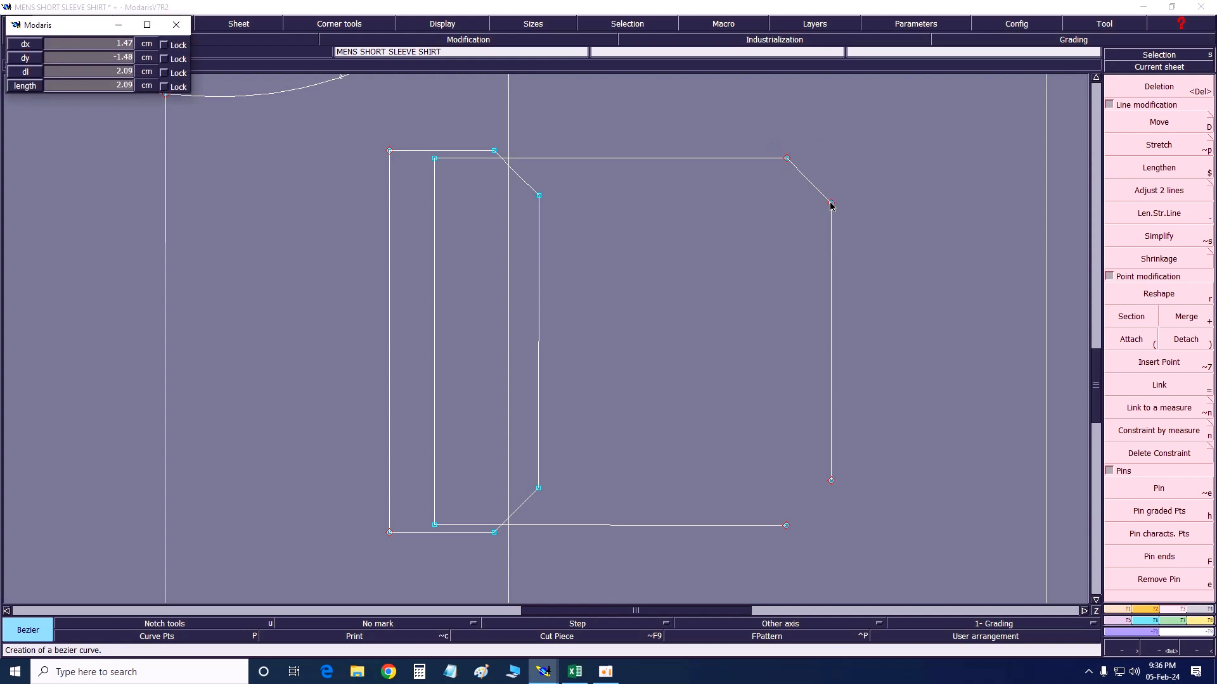
{"action": "left_click", "coordinate": [786, 525]}
{"action": "left_click", "coordinate": [830, 480]}
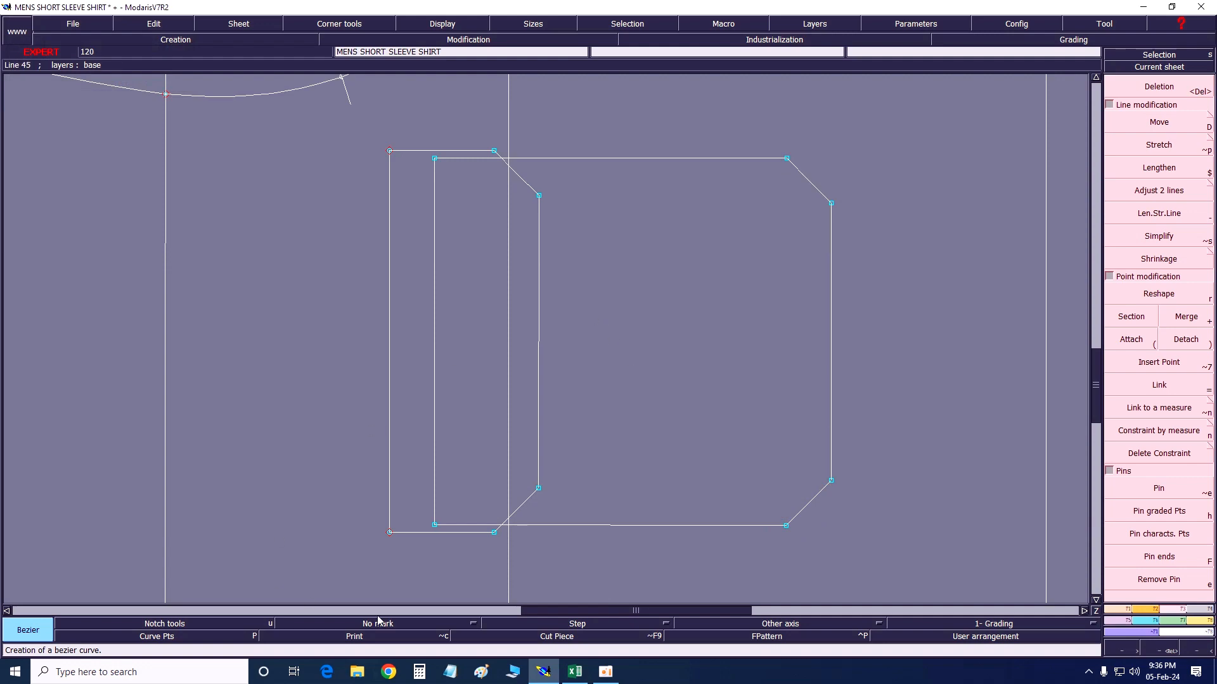
Check the pocket sketch in Excel, then in Modaris divide the pocket's lower edge into 2 parts and insert its midpoint.
{"action": "left_click", "coordinate": [576, 671]}
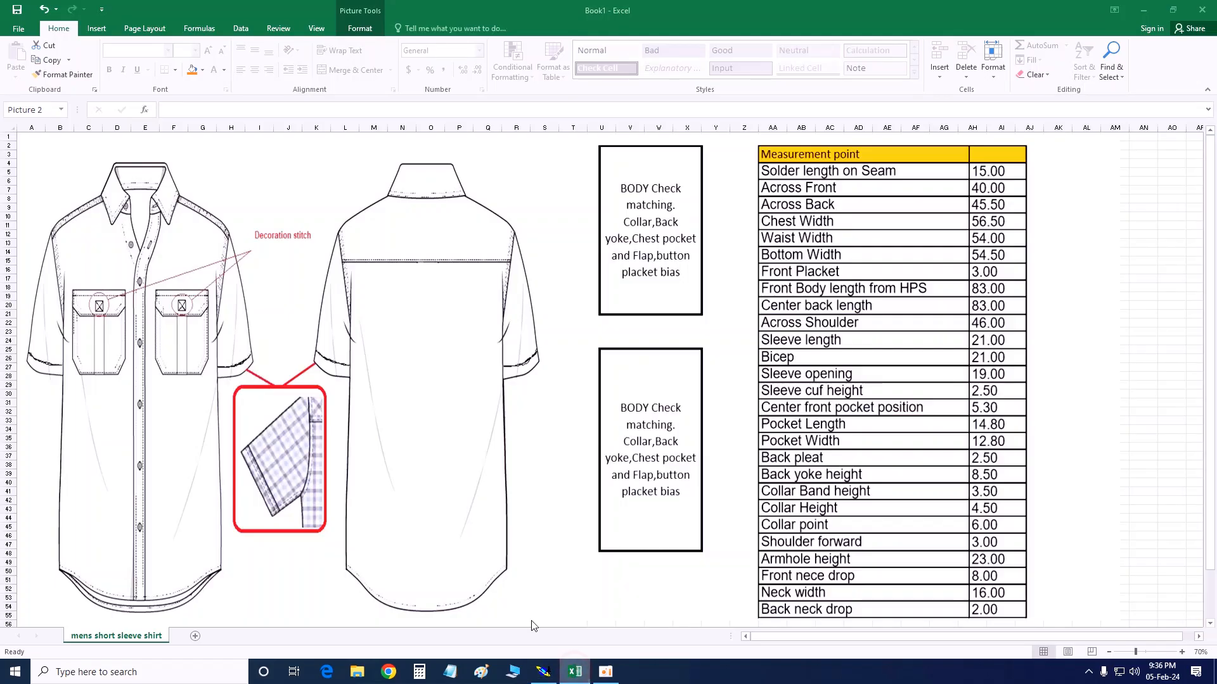
{"action": "left_click", "coordinate": [1143, 9]}
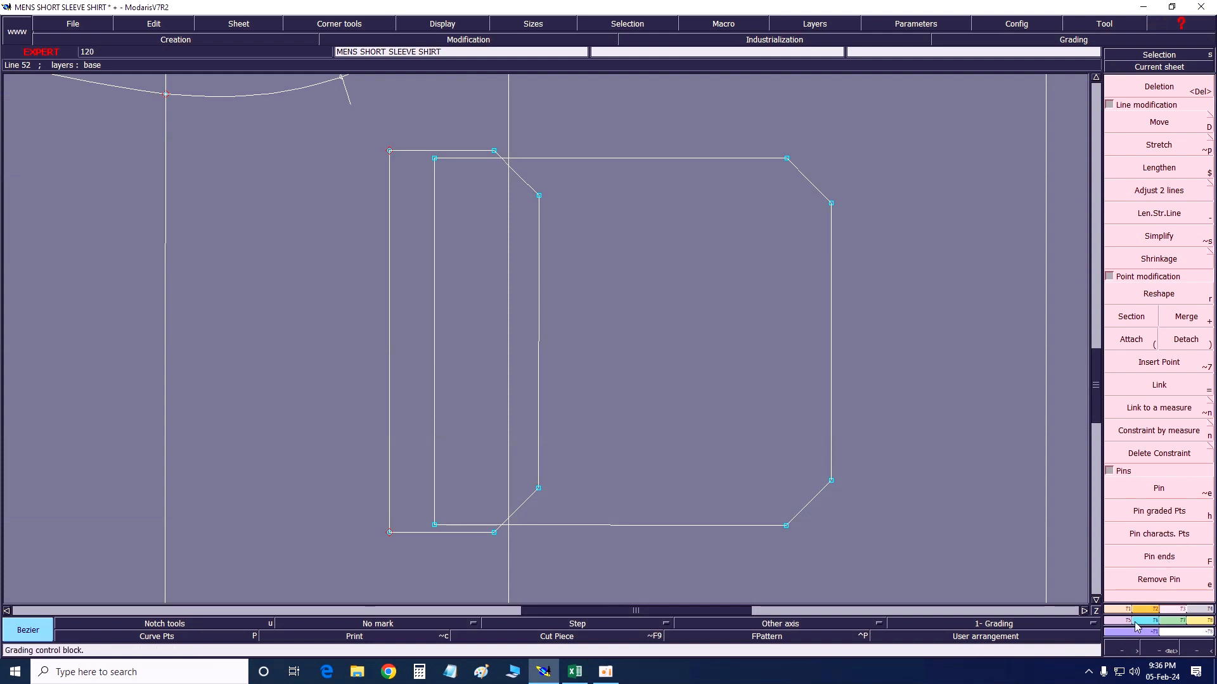
{"action": "key", "text": "F1"}
{"action": "left_click", "coordinate": [1159, 529]}
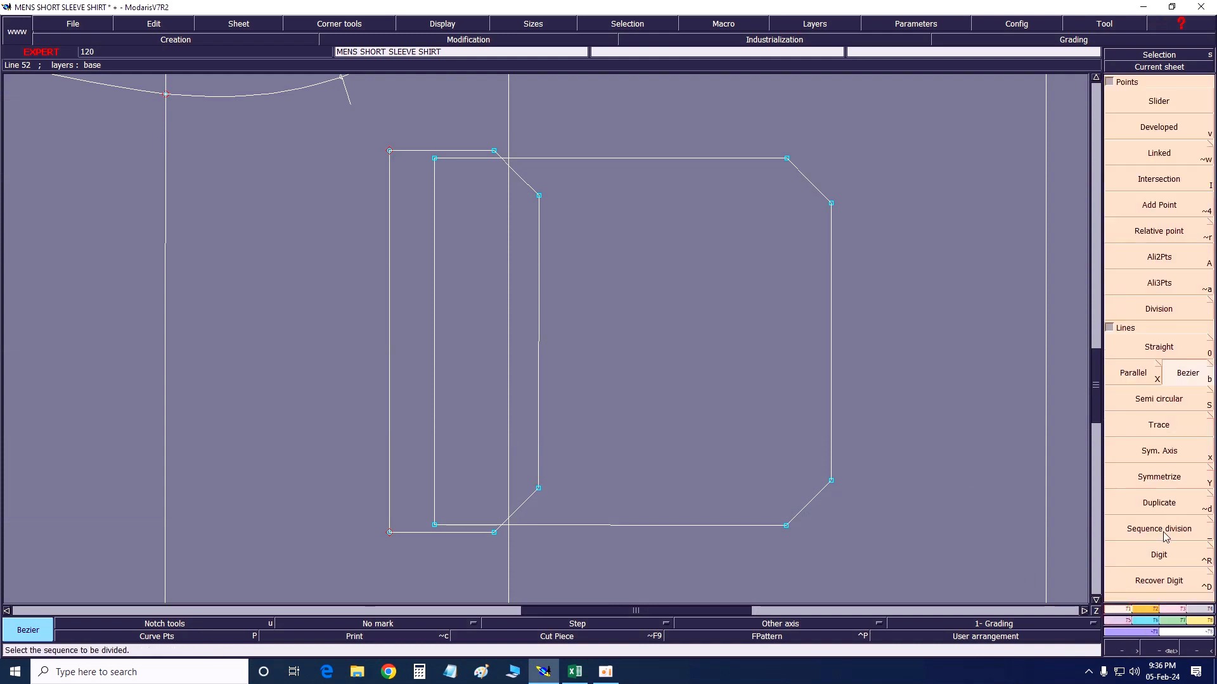
{"action": "left_click", "coordinate": [830, 480]}
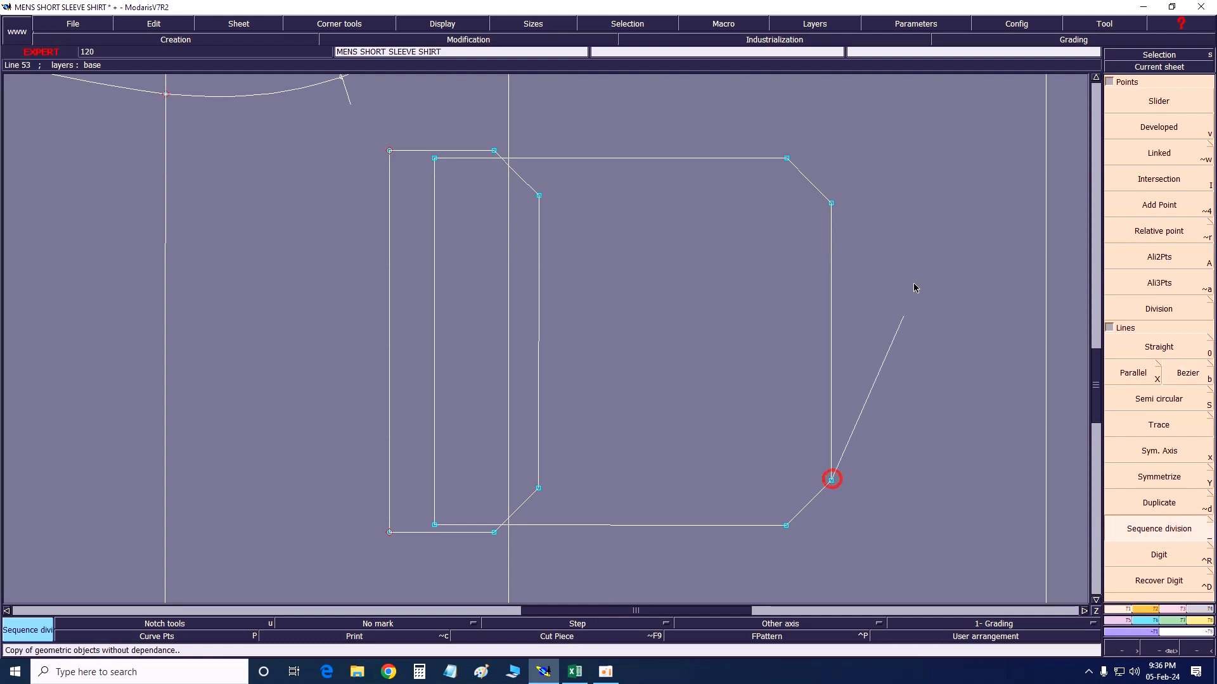
{"action": "left_click", "coordinate": [830, 203]}
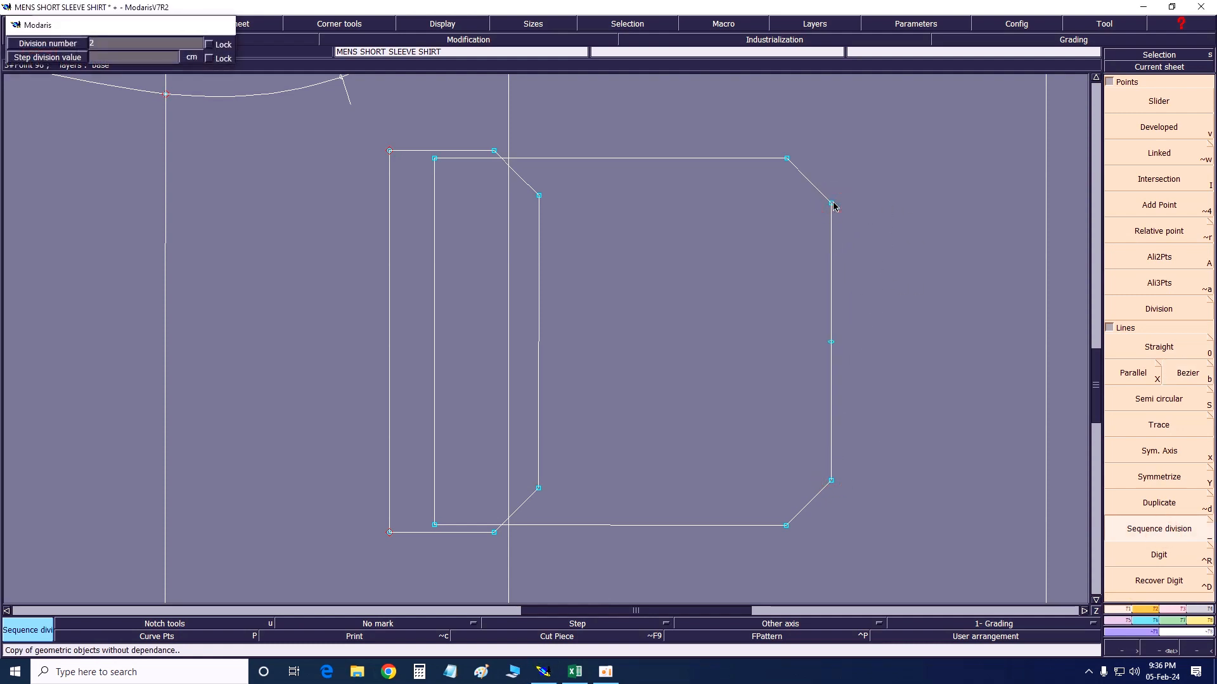
{"action": "key", "text": "Return"}
{"action": "key", "text": "i"}
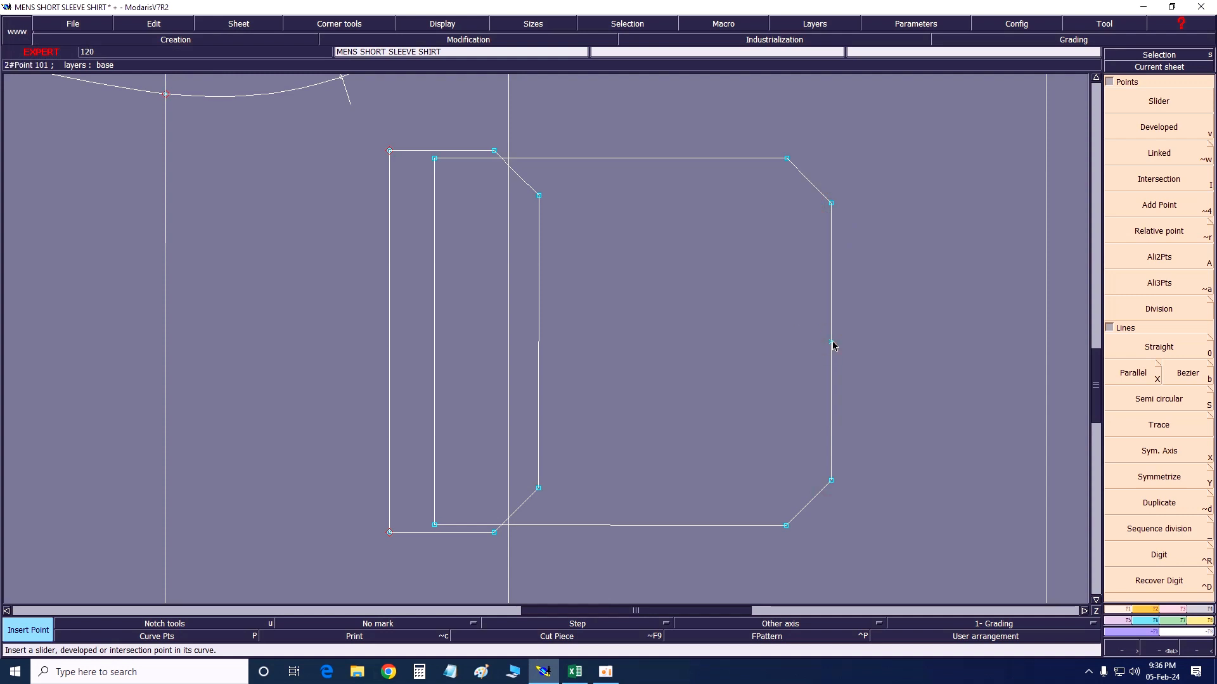
Add developed points 1.50 cm to each side of the midpoint on the pocket's lower edge.
{"action": "key", "text": "v"}
{"action": "left_click", "coordinate": [830, 341]}
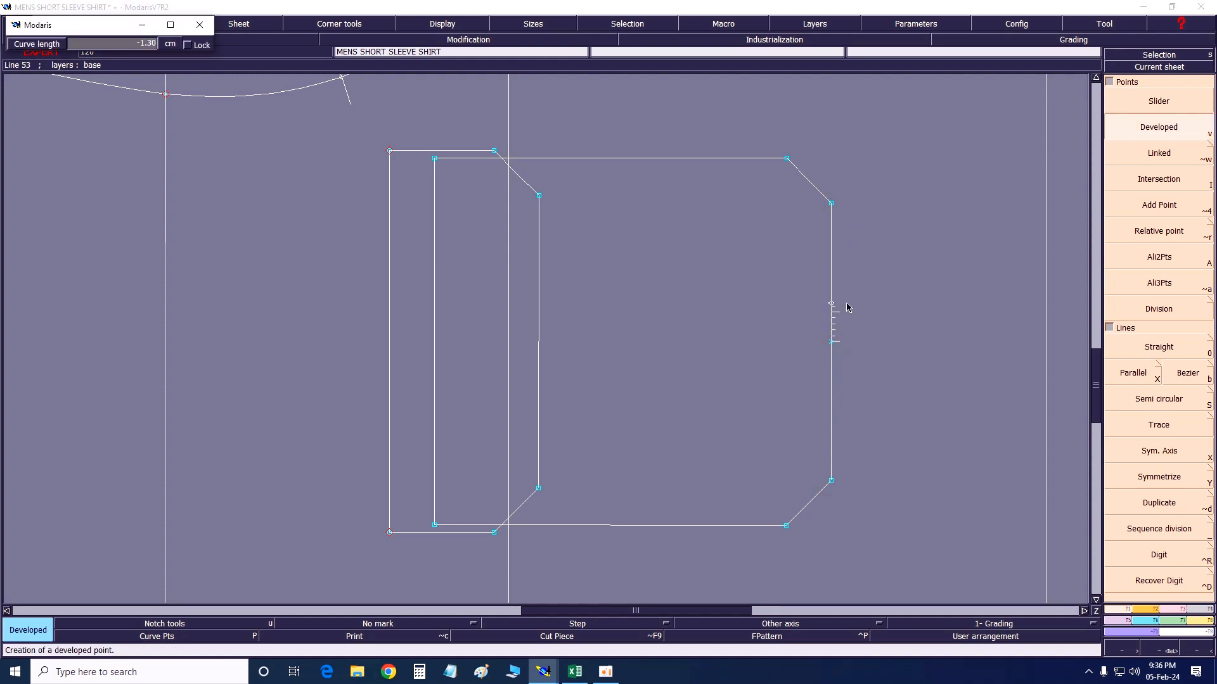
{"action": "key", "text": "BackSpace"}
{"action": "type", "text": "-1.46"}
{"action": "key", "text": "Return"}
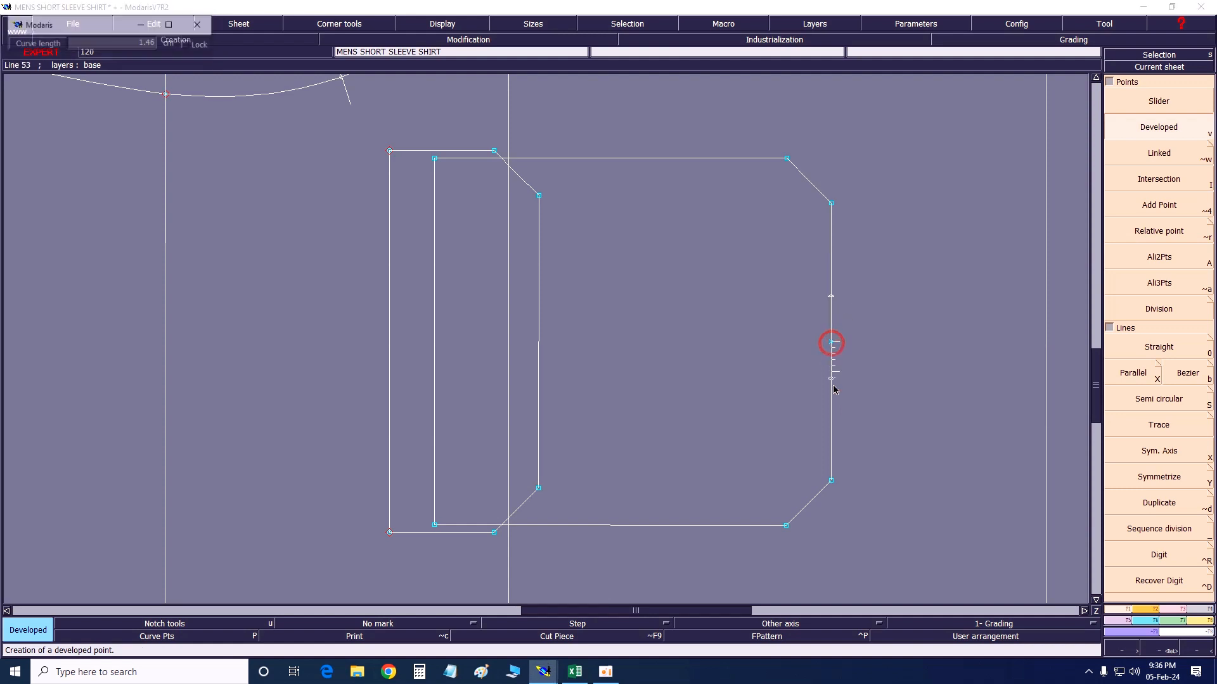
{"action": "type", "text": "1"}
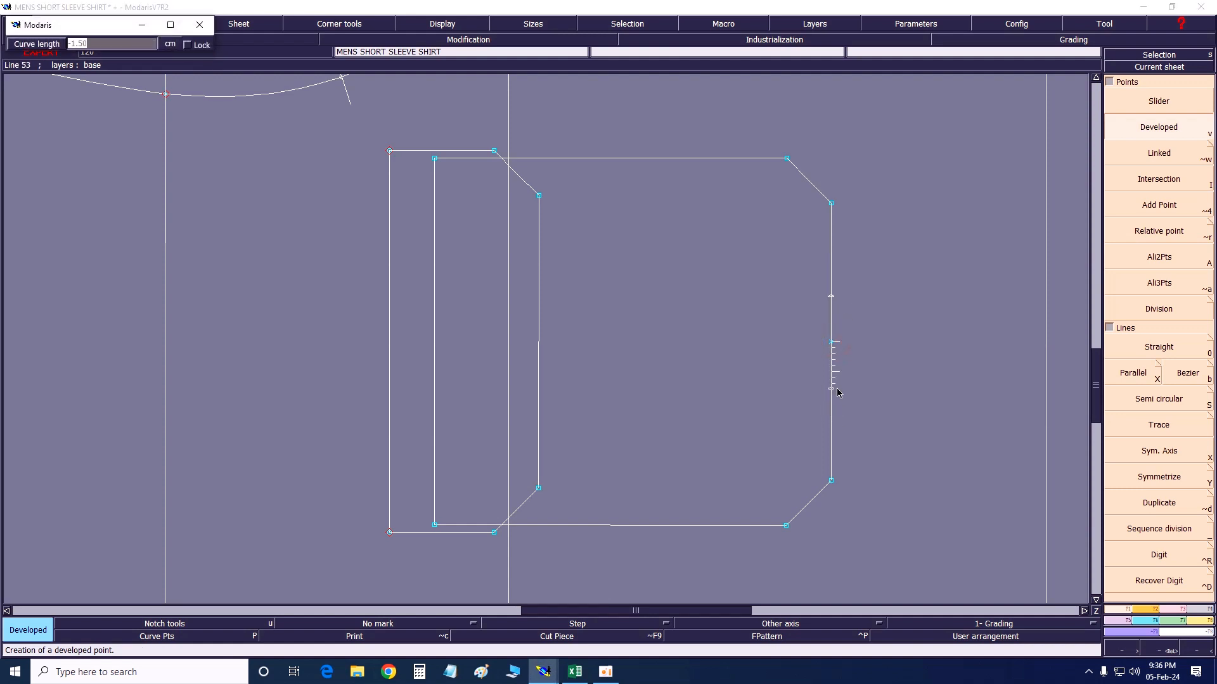
{"action": "type", "text": "."}
{"action": "key", "text": "Return"}
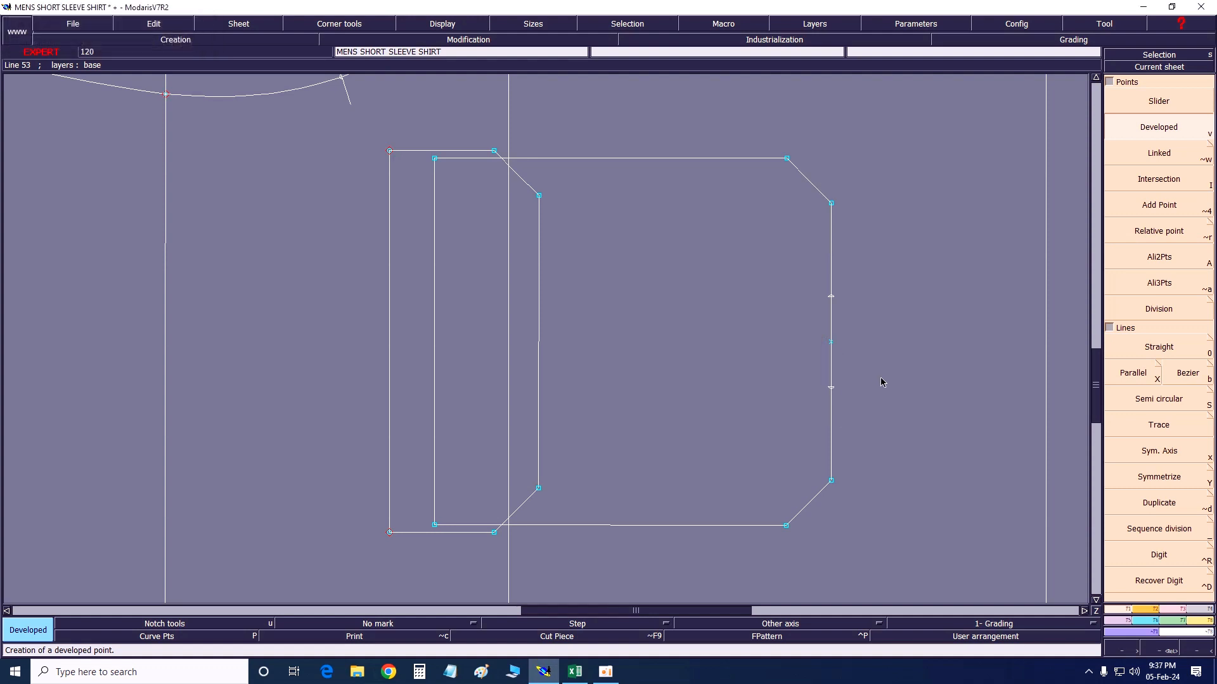
Insert both developed points into the pocket's lower edge and draw straight Bezier lines from them lengthwise past the flap's upper edge.
{"action": "key", "text": "alt+4"}
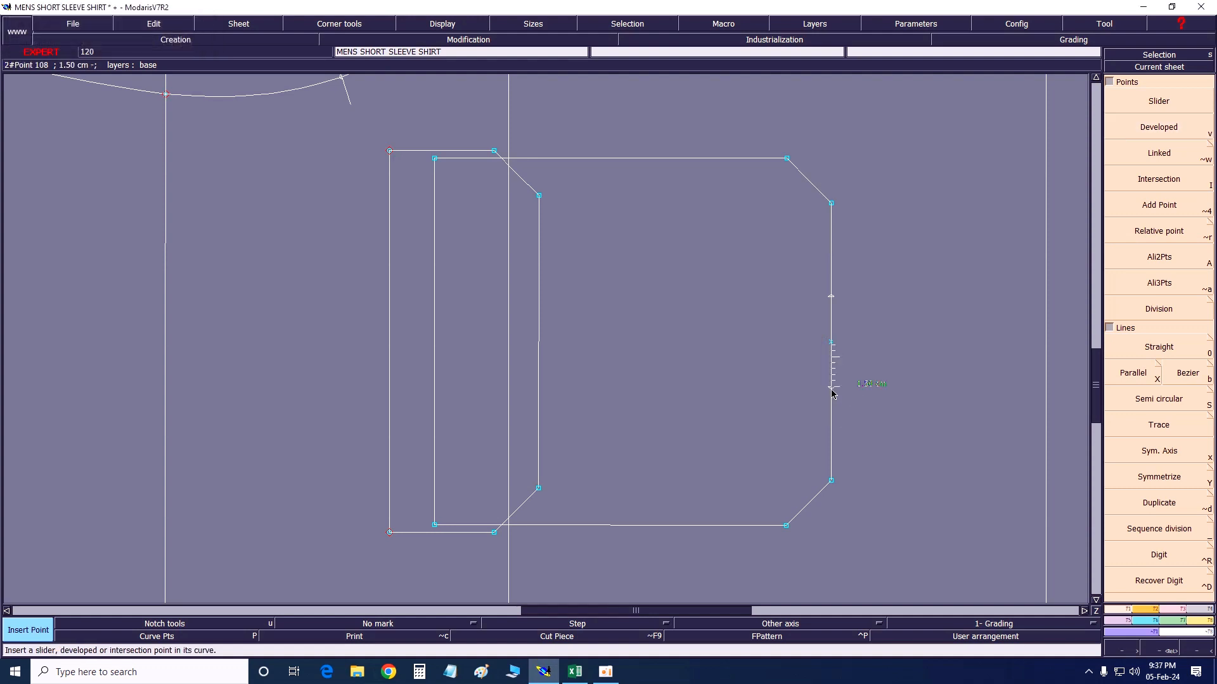
{"action": "left_click", "coordinate": [832, 302]}
{"action": "key", "text": "b"}
{"action": "left_click", "coordinate": [831, 298]}
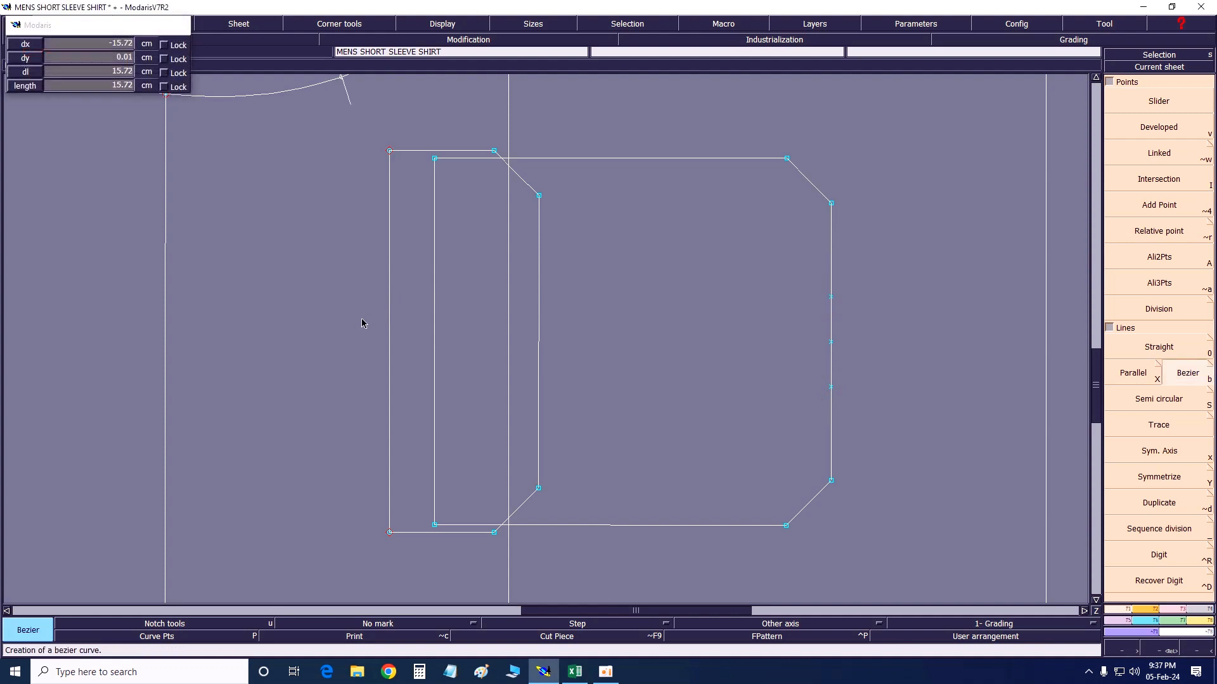
{"action": "left_click", "coordinate": [360, 322]}
{"action": "left_click", "coordinate": [830, 387]}
{"action": "left_click", "coordinate": [252, 387]}
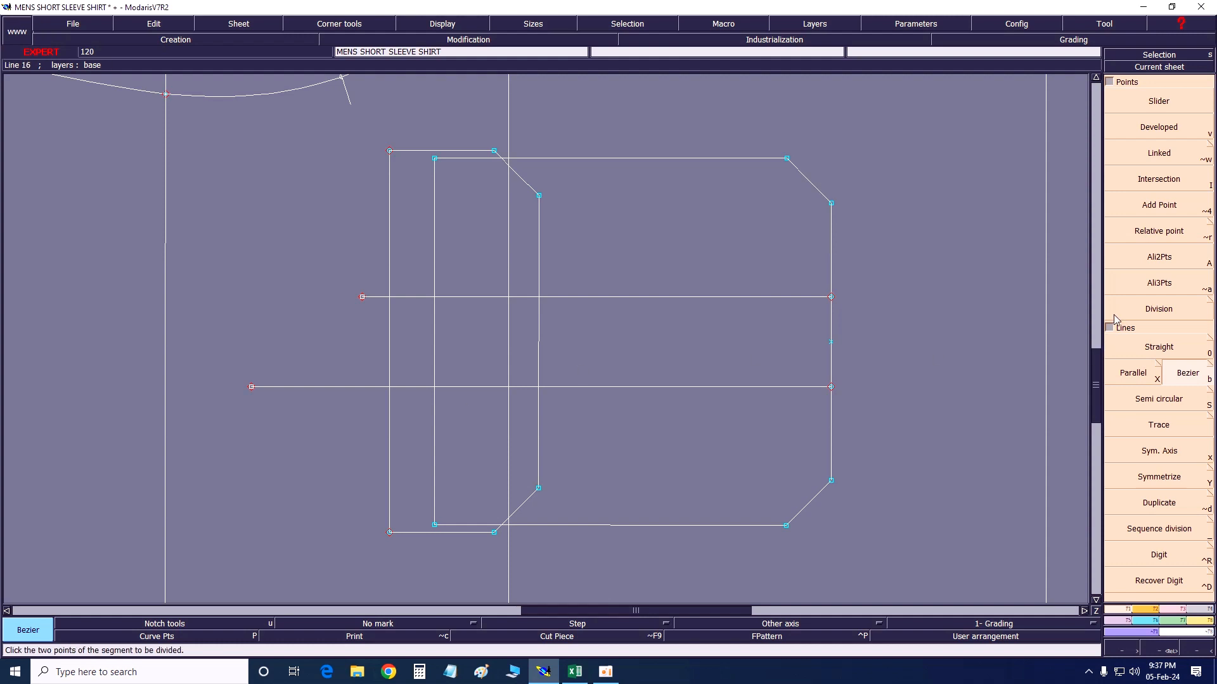
Insert the intersections of both pleat lines with the pocket's upper edge and delete the line ends extending past that edge.
{"action": "left_click", "coordinate": [1159, 183]}
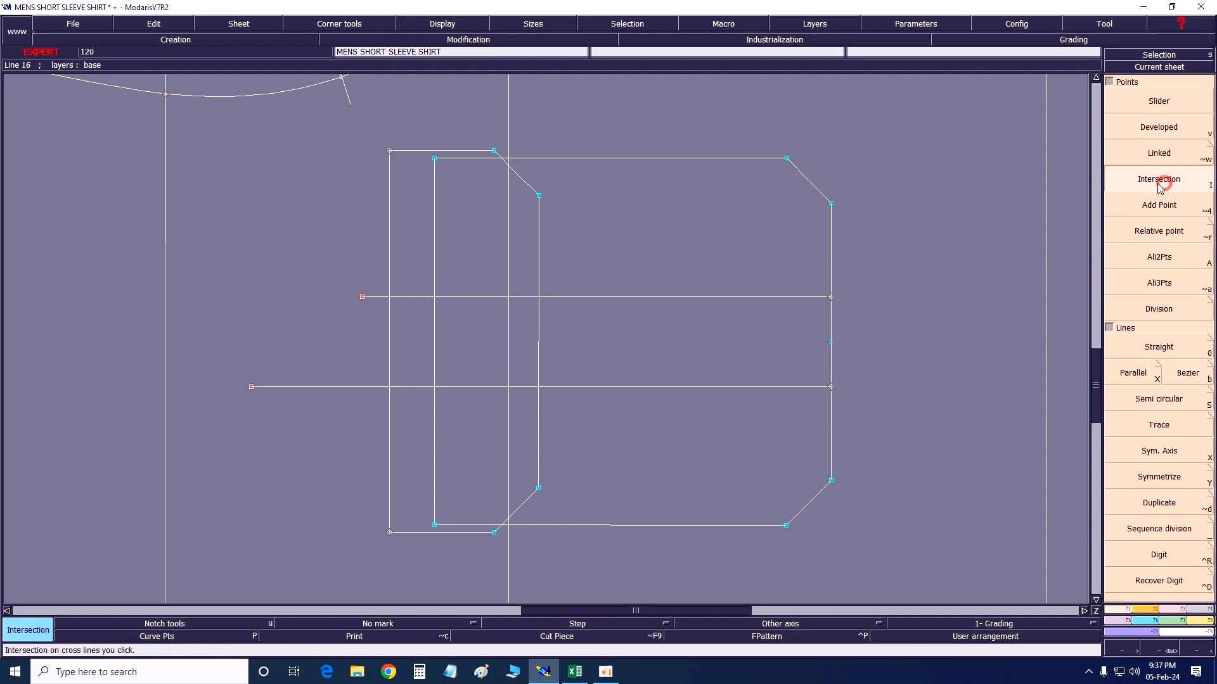
{"action": "left_click", "coordinate": [434, 296]}
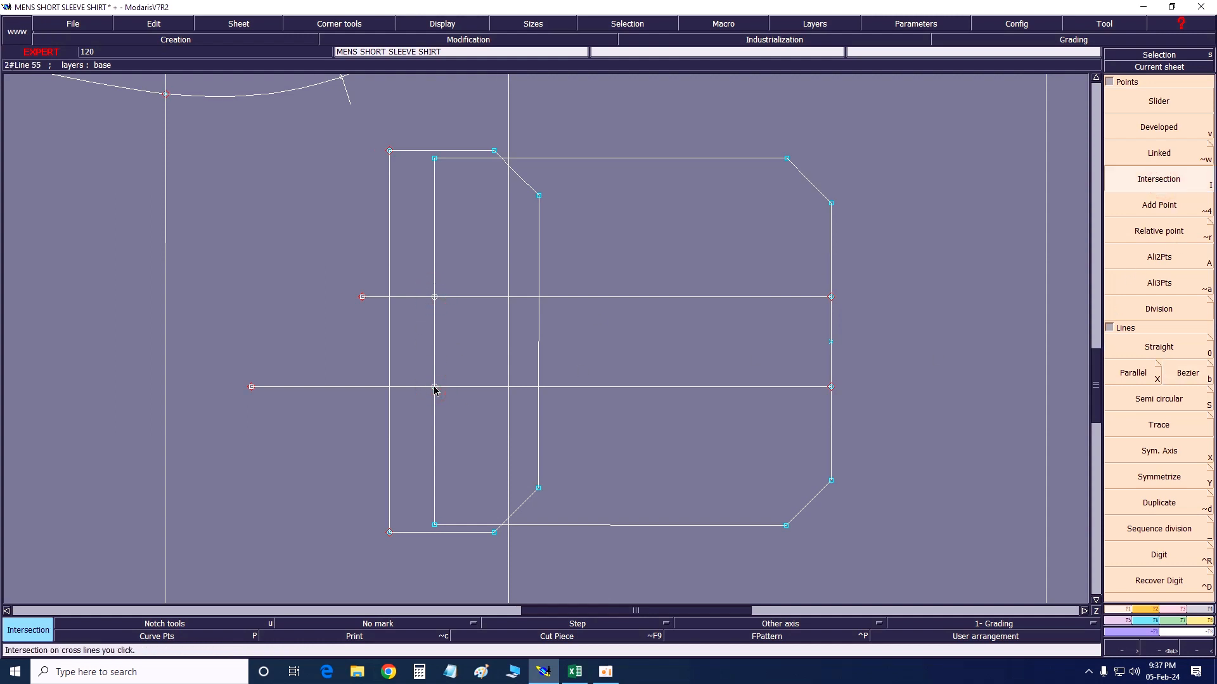
{"action": "left_click", "coordinate": [434, 387]}
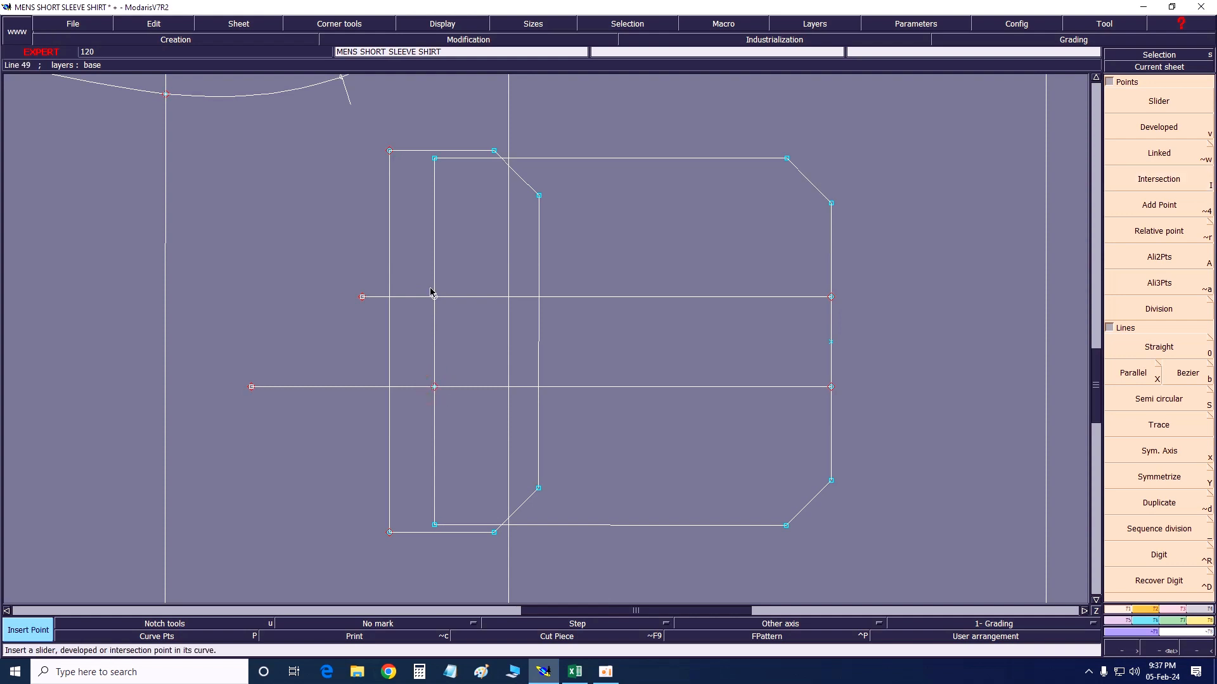
{"action": "key", "text": "Delete"}
{"action": "left_click", "coordinate": [362, 297]}
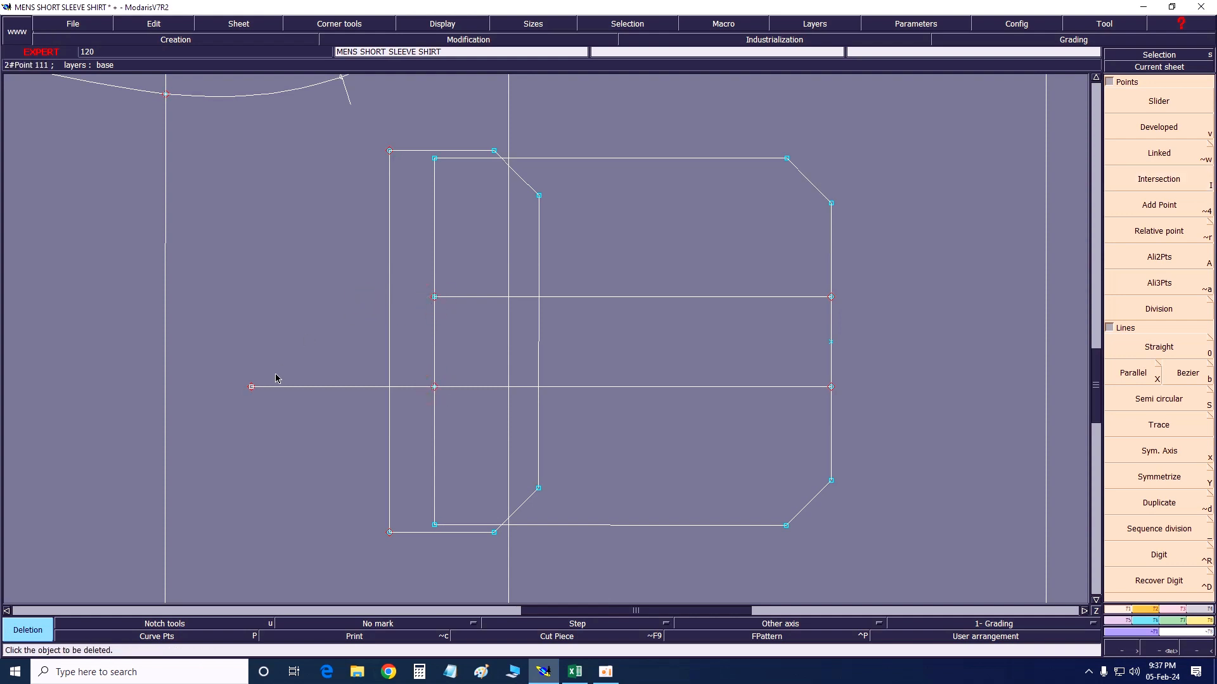
{"action": "left_click", "coordinate": [252, 387]}
Create a parallel to the pocket's upper edge at a distance of -1.50 cm, inside the pocket.
{"action": "key", "text": "shift+x"}
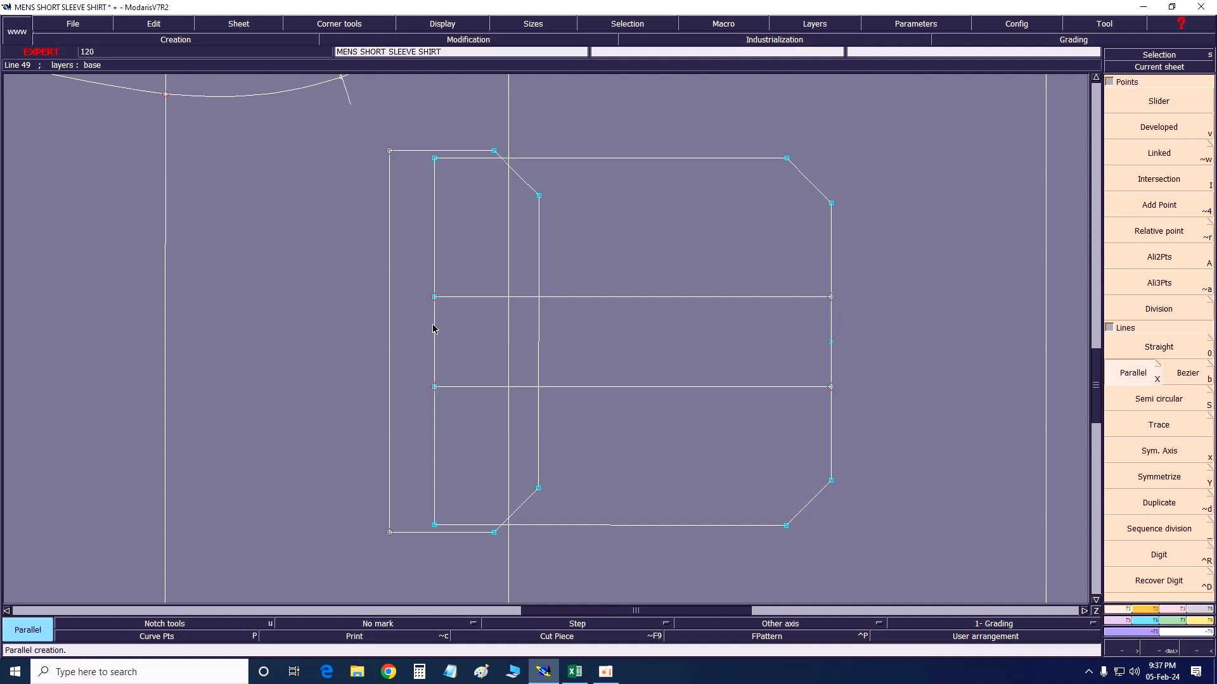
{"action": "left_click", "coordinate": [434, 329]}
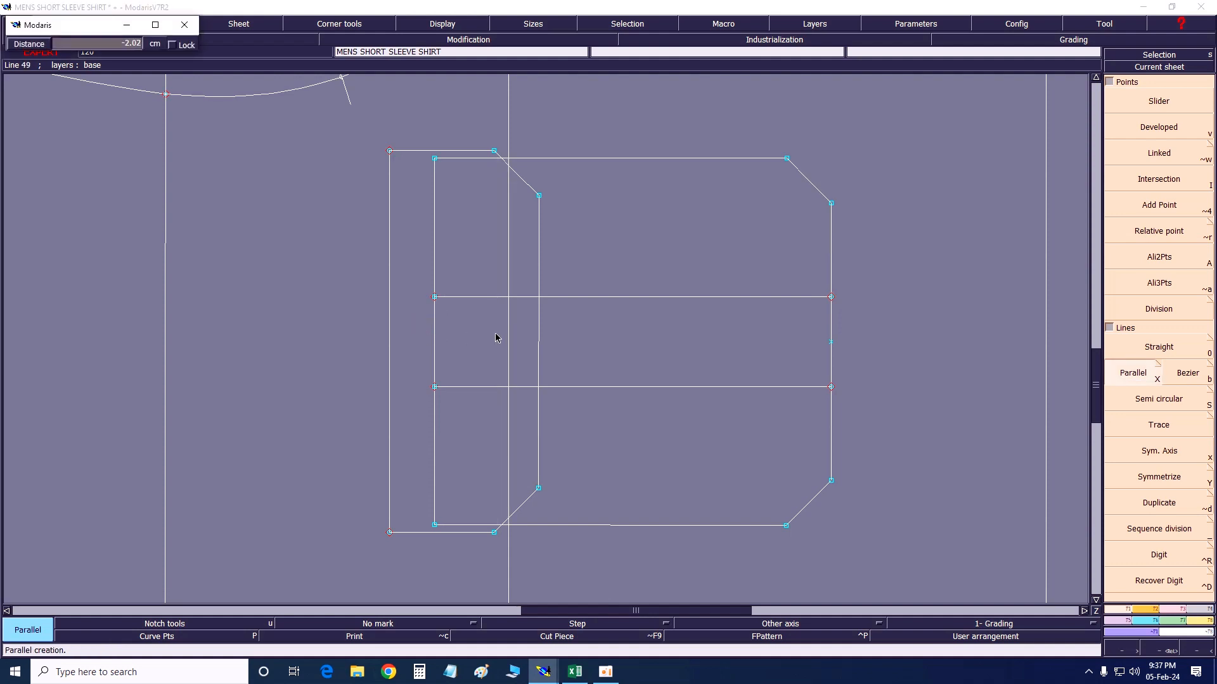
{"action": "key", "text": "Down"}
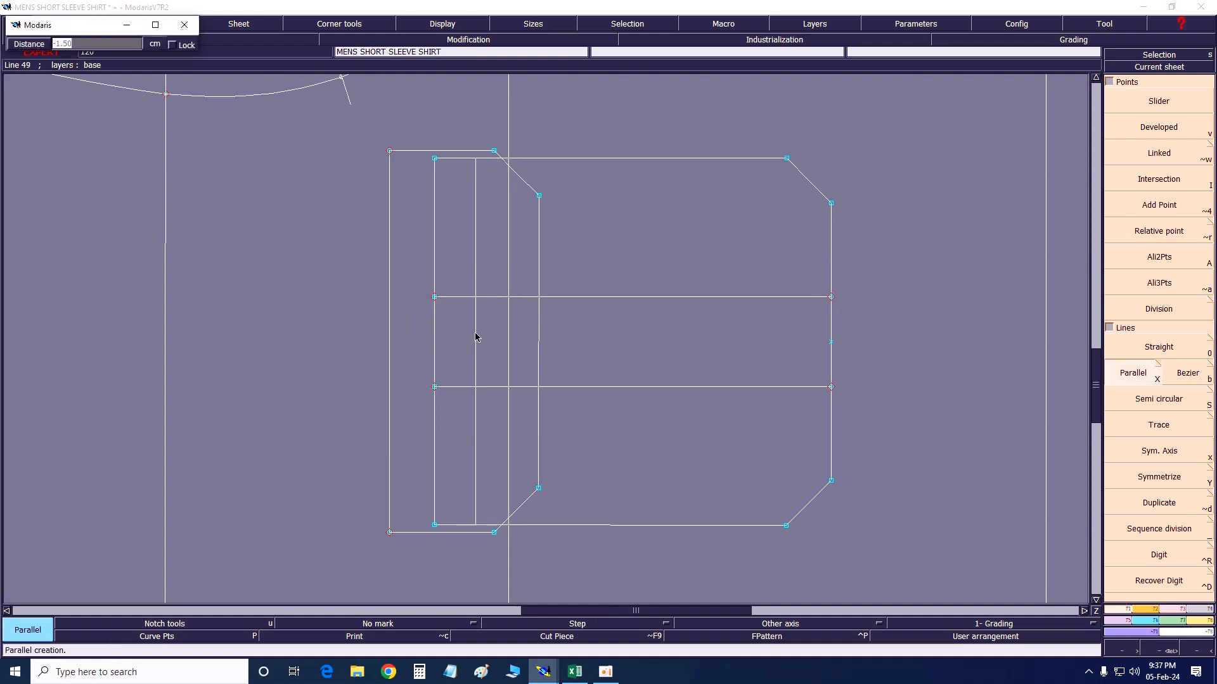
{"action": "type", "text": "-1.5"}
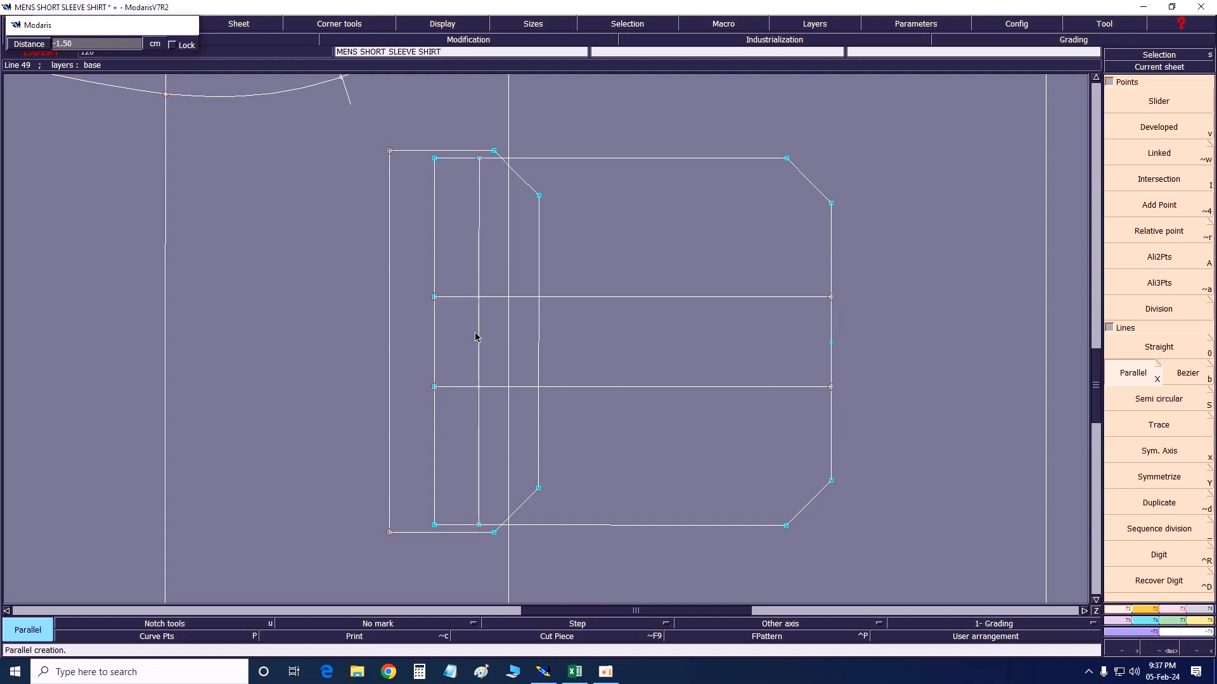
{"action": "key", "text": "Return"}
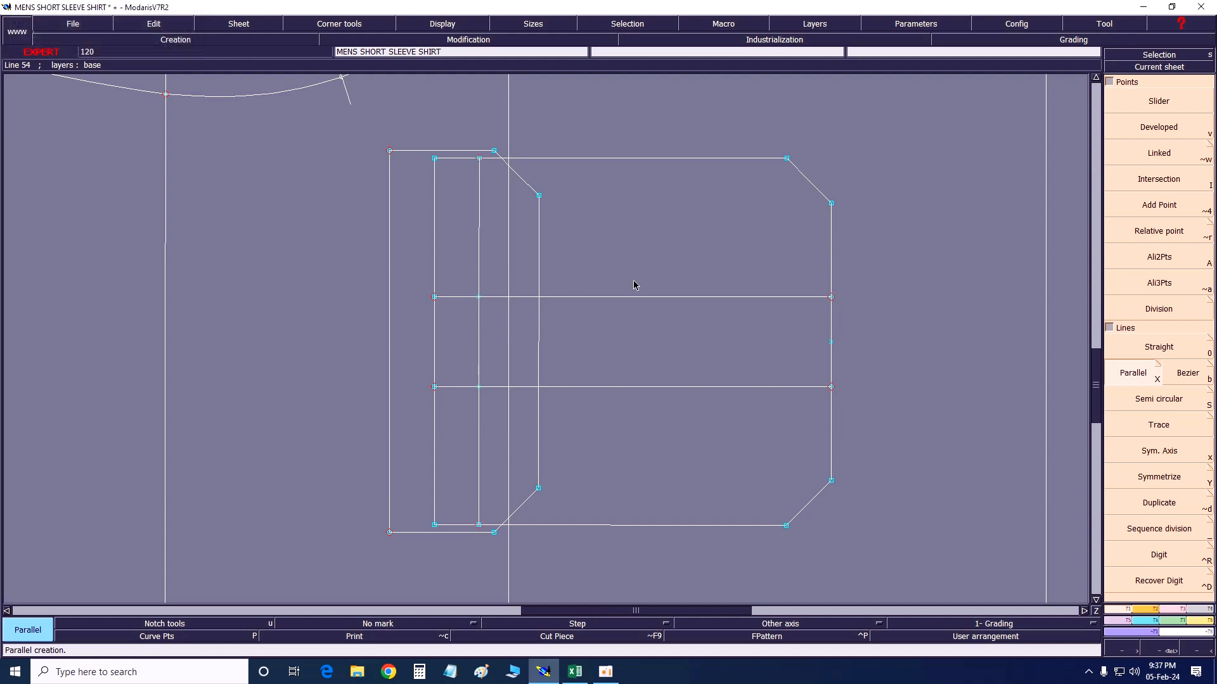
Arrange all sheets on the desk and save the model.
{"action": "key", "text": "j"}
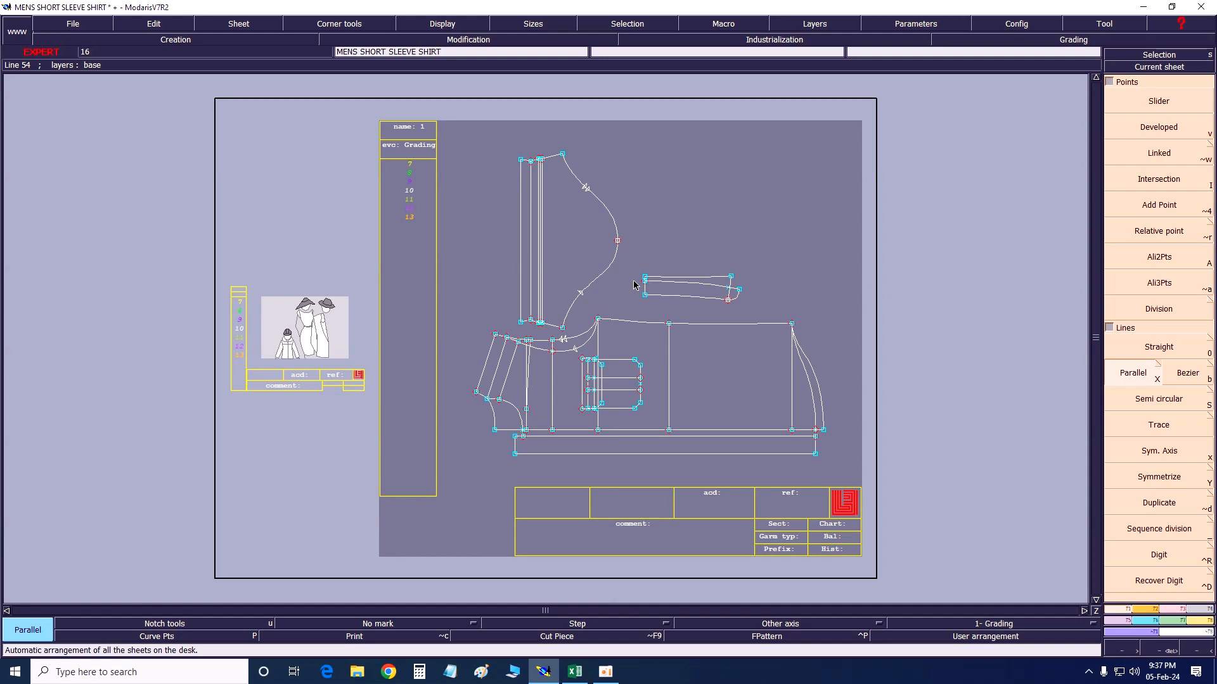
{"action": "key", "text": "ctrl+s"}
{"action": "key", "text": "Return"}
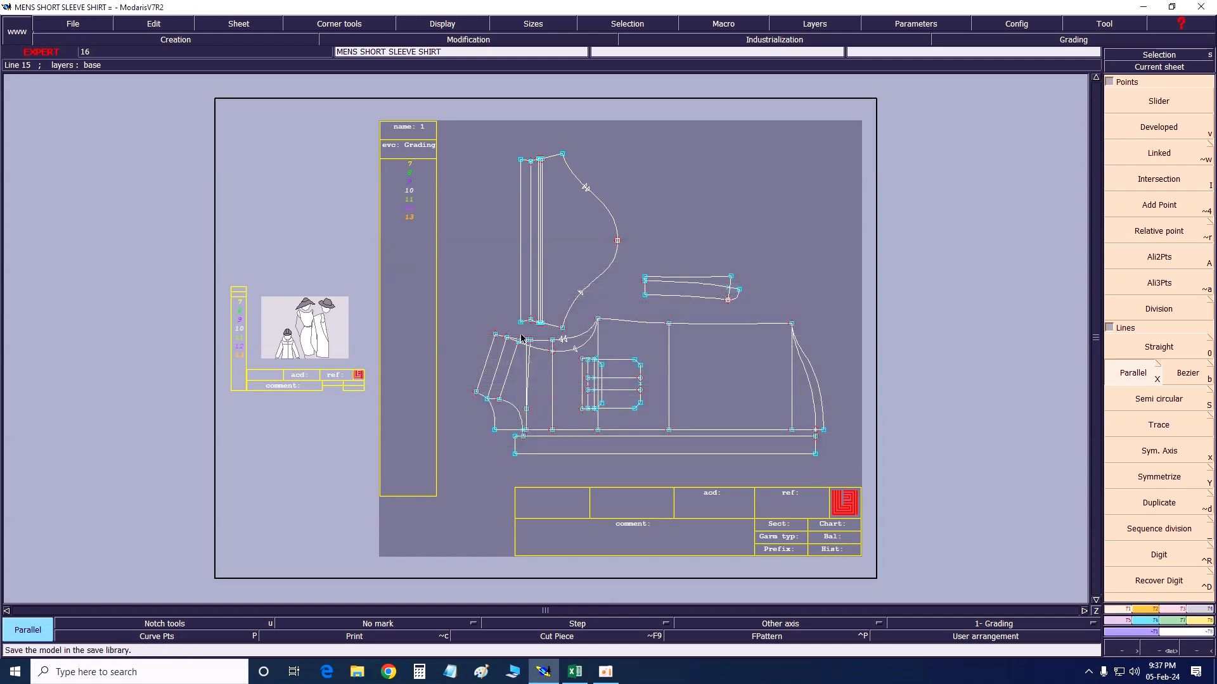
Check the shirt sketch and measurement table in Excel and return to Modaris.
{"action": "left_click", "coordinate": [574, 672]}
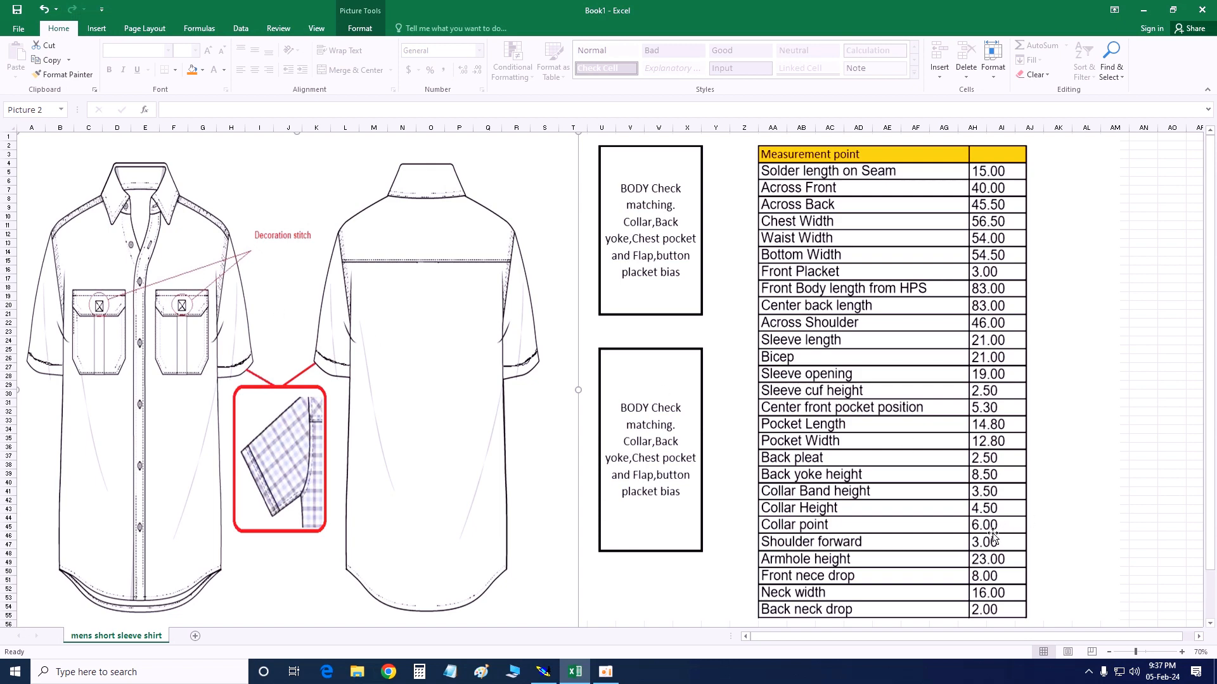
{"action": "left_click", "coordinate": [543, 671]}
{"action": "key", "text": "Return"}
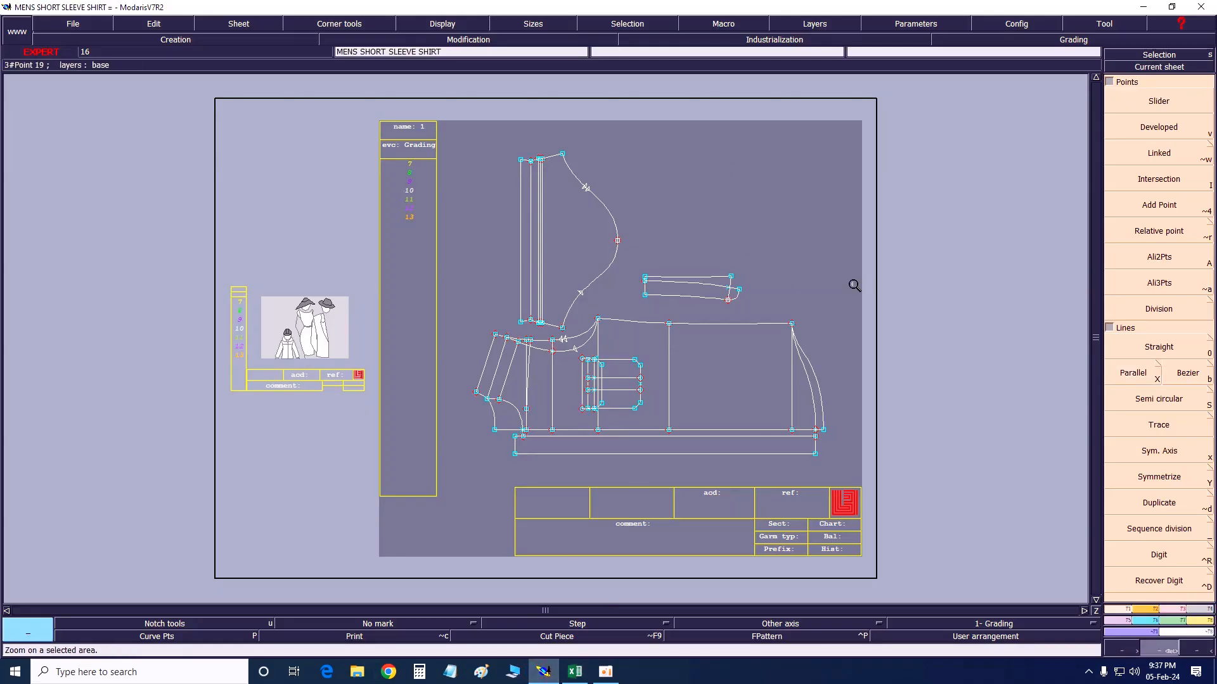
Try to extract the front body with its placket as a seam piece, and undo the extraction.
{"action": "left_click_drag", "start_coordinate": [478, 290], "coordinate": [847, 484]}
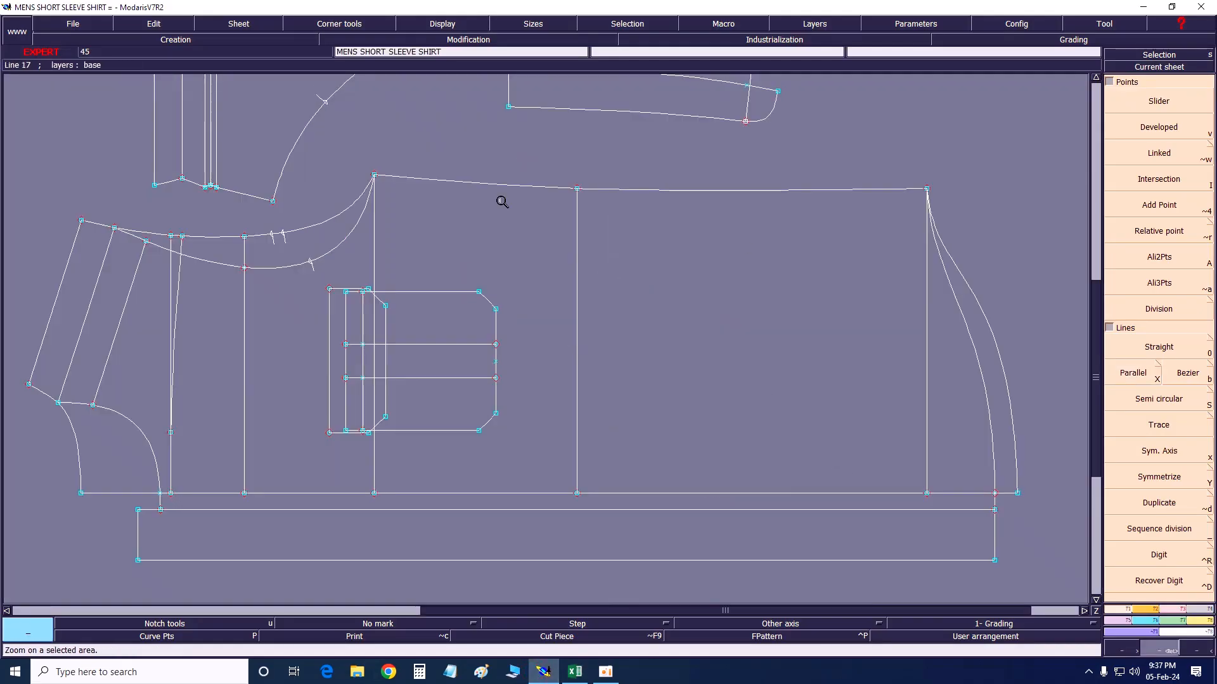
{"action": "left_click_drag", "start_coordinate": [24, 157], "coordinate": [1060, 594]}
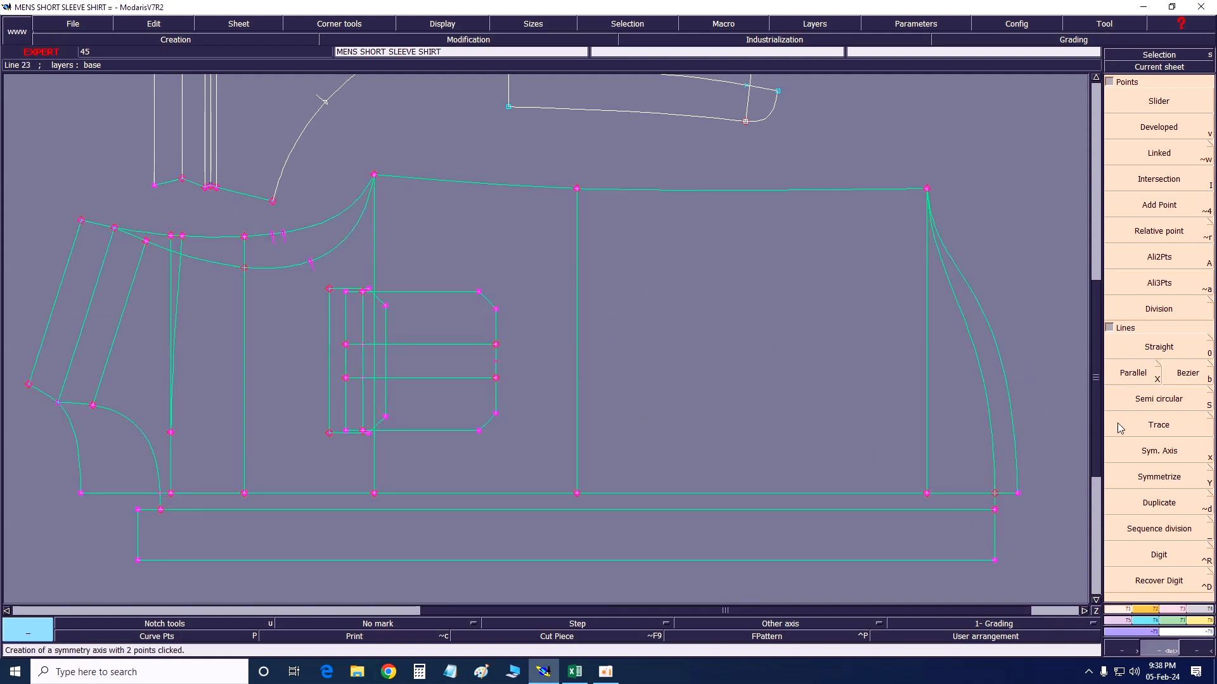
{"action": "left_click", "coordinate": [1200, 610]}
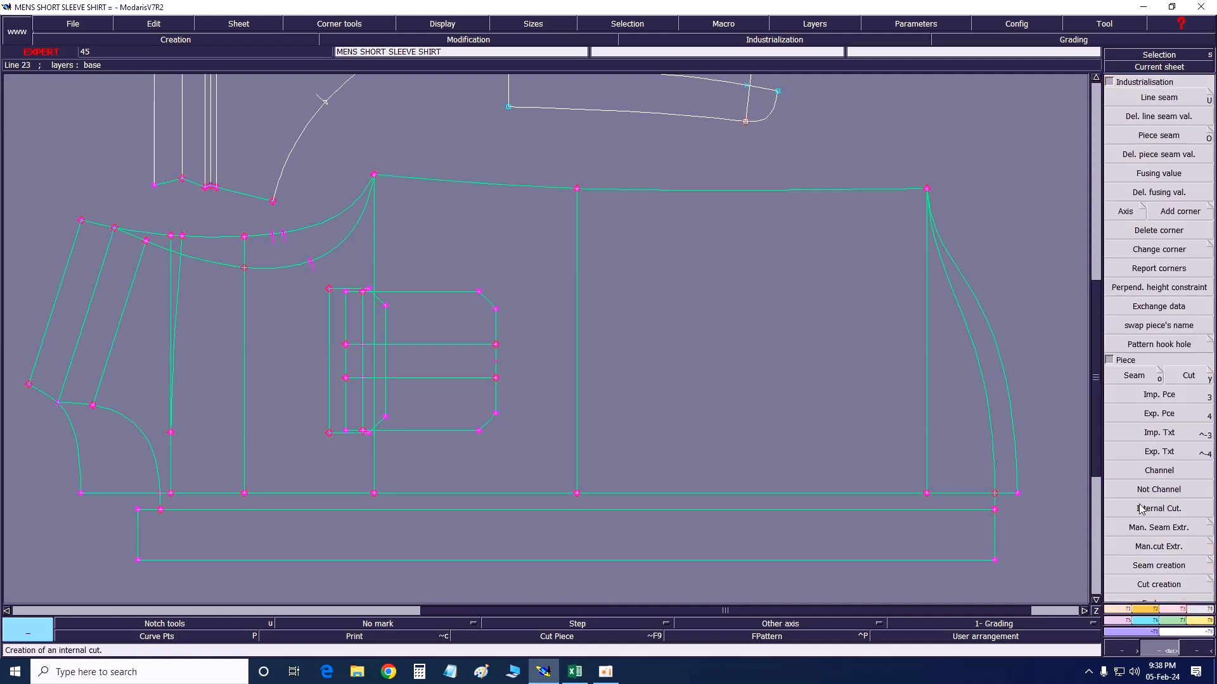
{"action": "left_click", "coordinate": [1134, 375]}
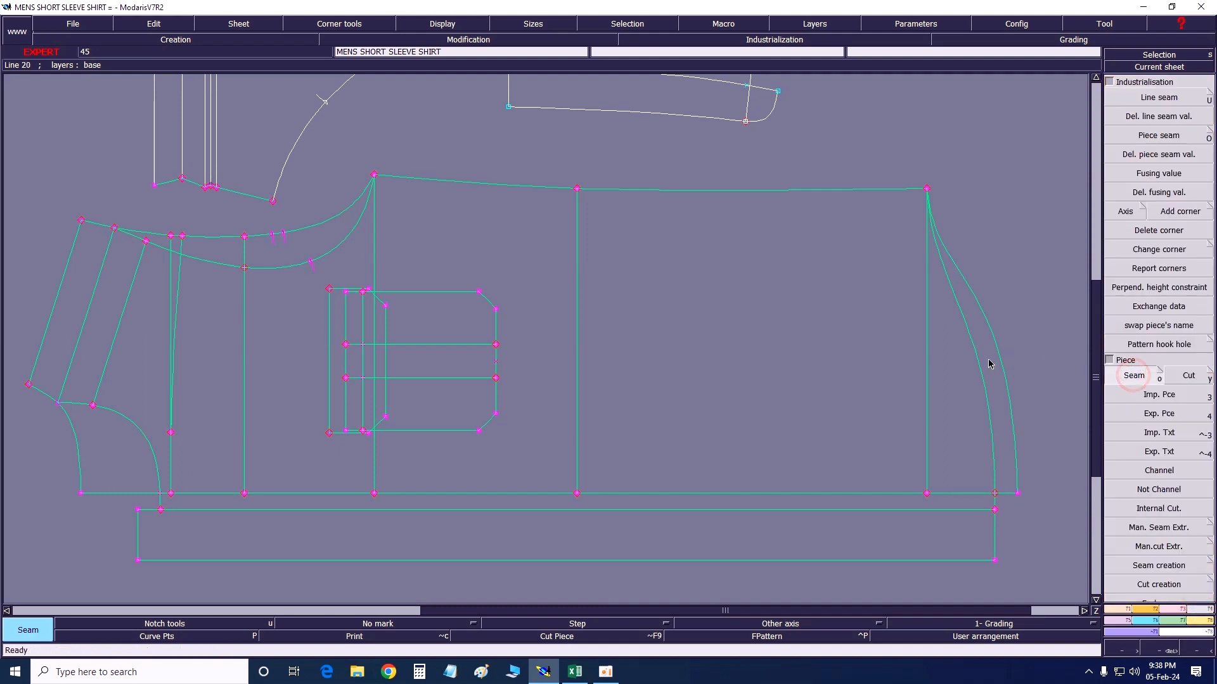
{"action": "left_click", "coordinate": [975, 449]}
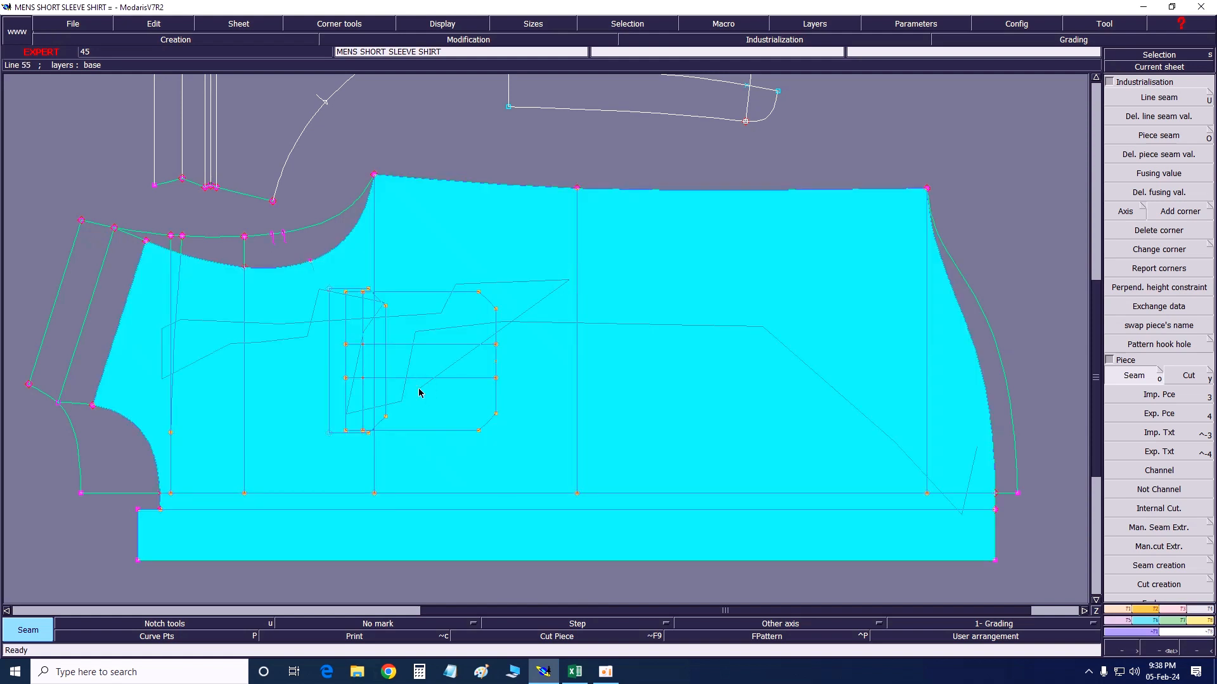
{"action": "left_click", "coordinate": [419, 393]}
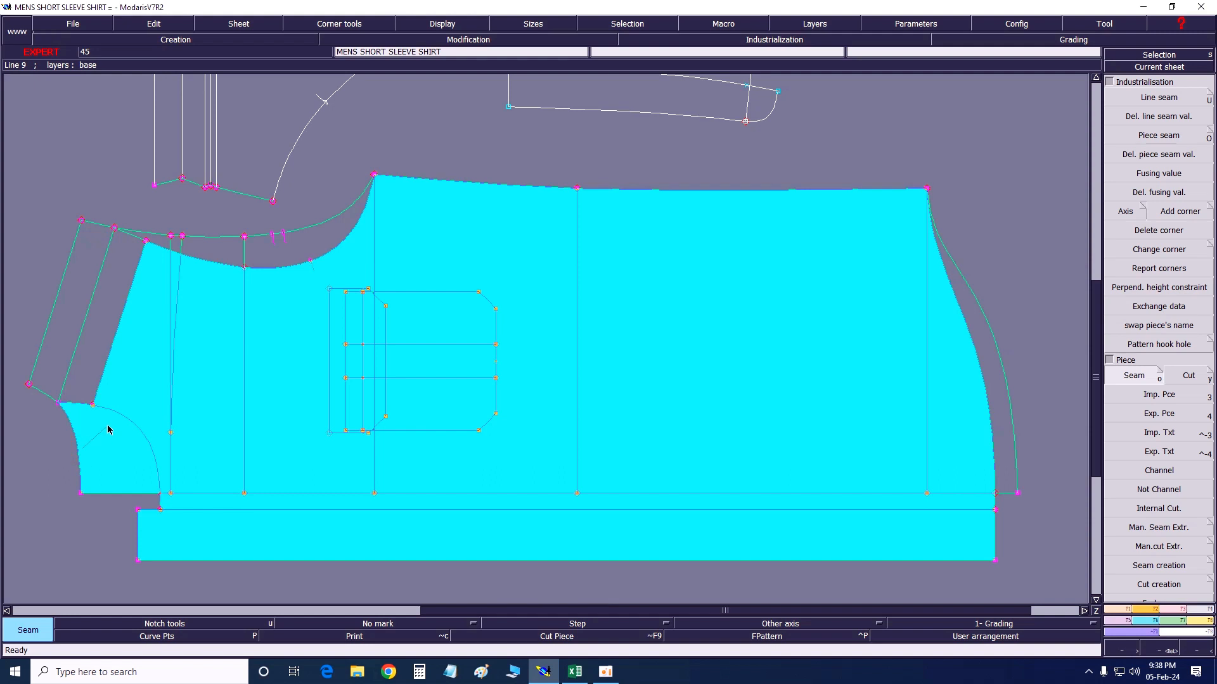
{"action": "left_click", "coordinate": [108, 431]}
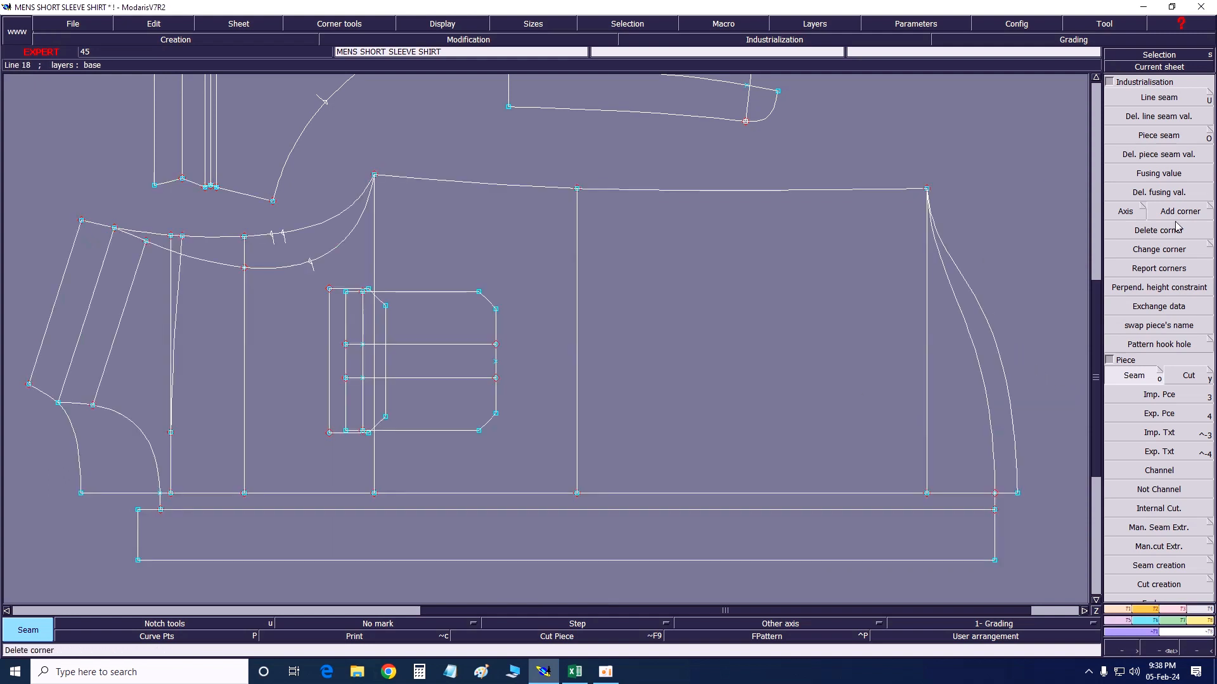
{"action": "key", "text": "F8"}
{"action": "left_click", "coordinate": [788, 530]}
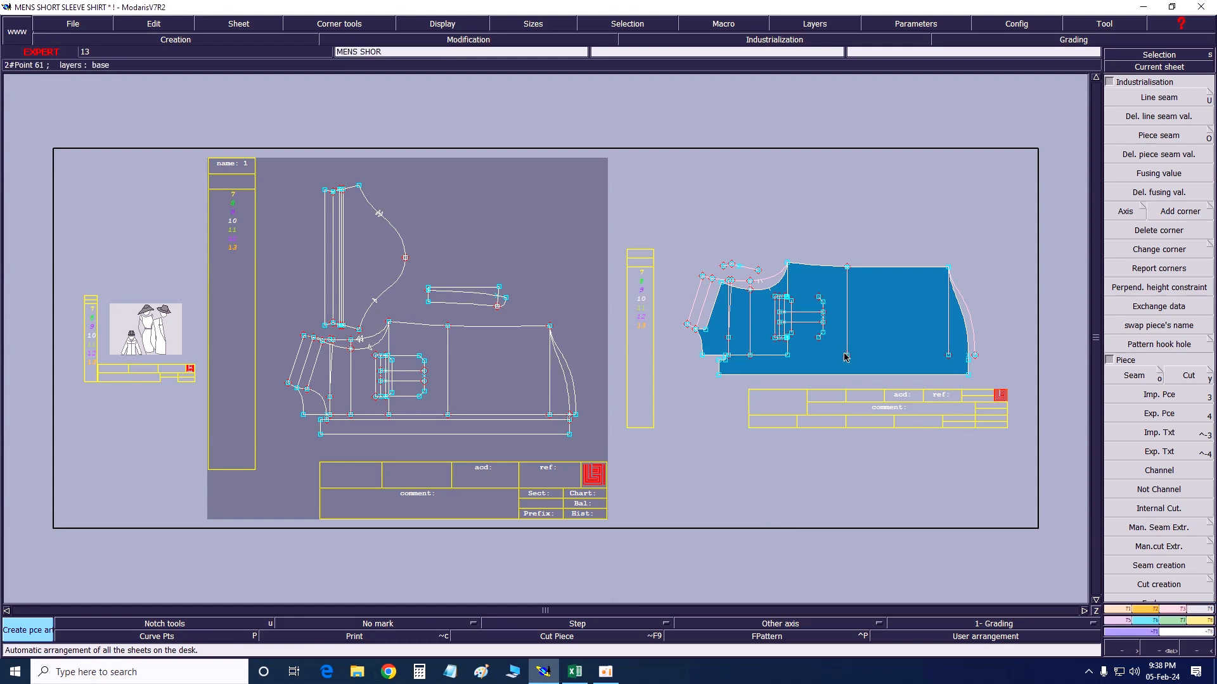
{"action": "key", "text": "ctrl+z"}
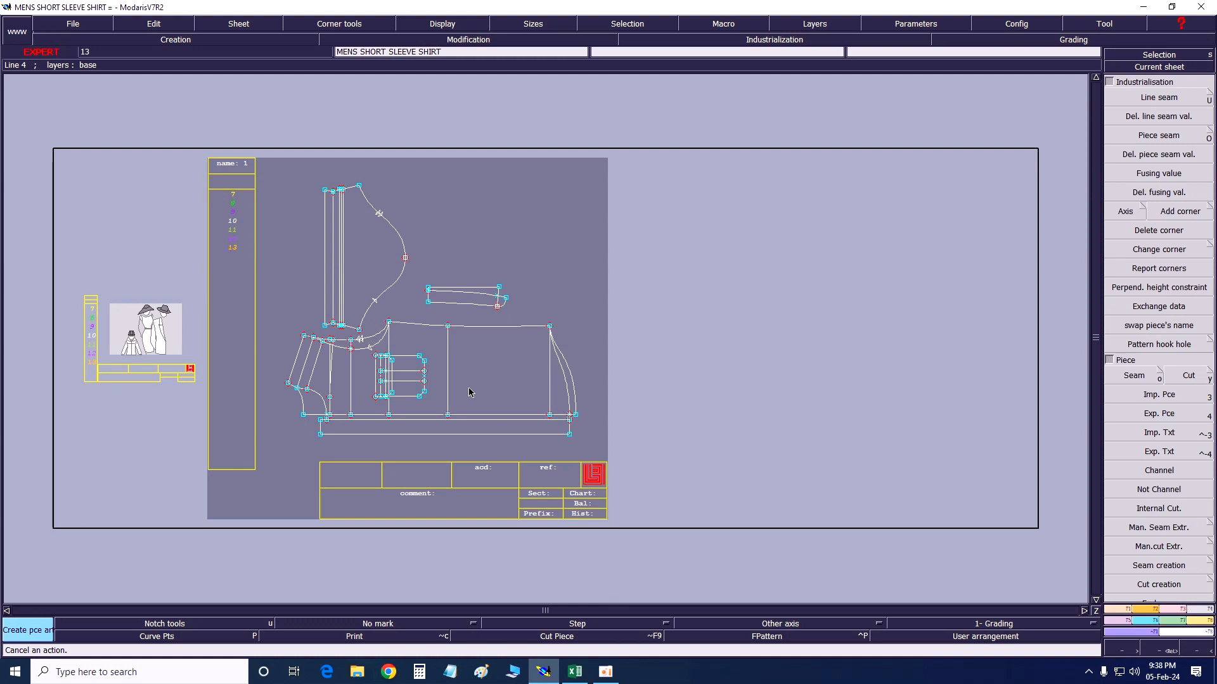
Extract the front body as a seam piece, including the placket strip, the pocket and flap areas and the front shoulder section.
{"action": "key", "text": "z"}
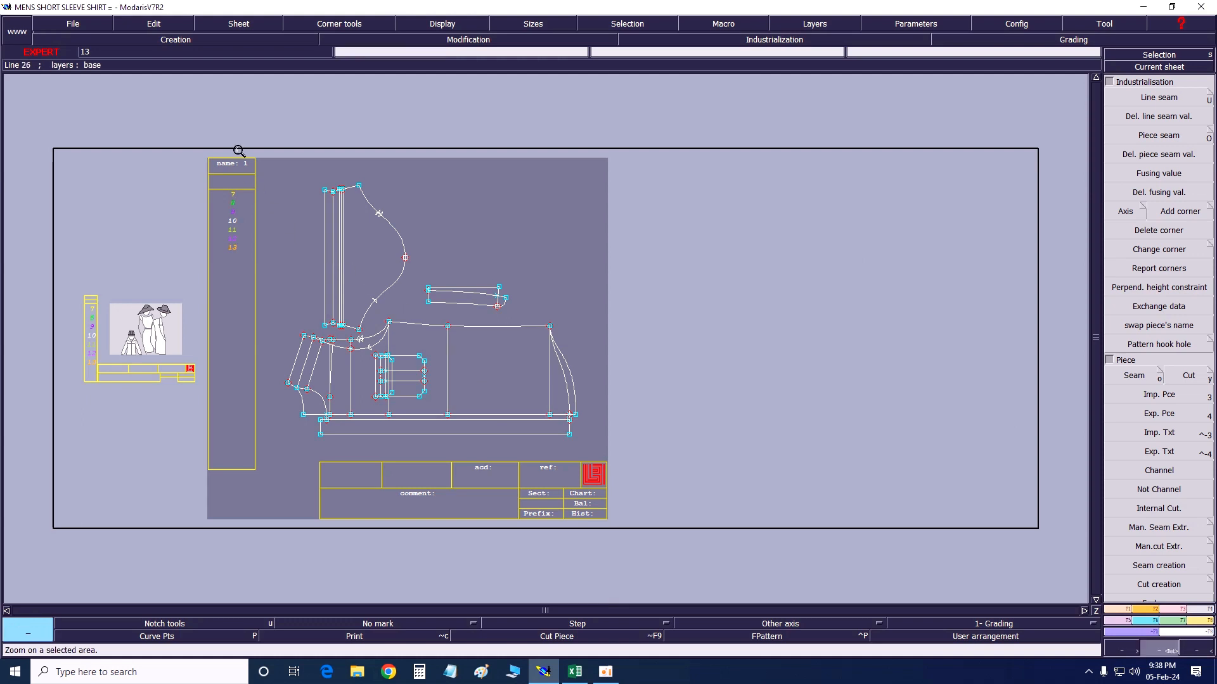
{"action": "left_click_drag", "start_coordinate": [239, 150], "coordinate": [607, 453]}
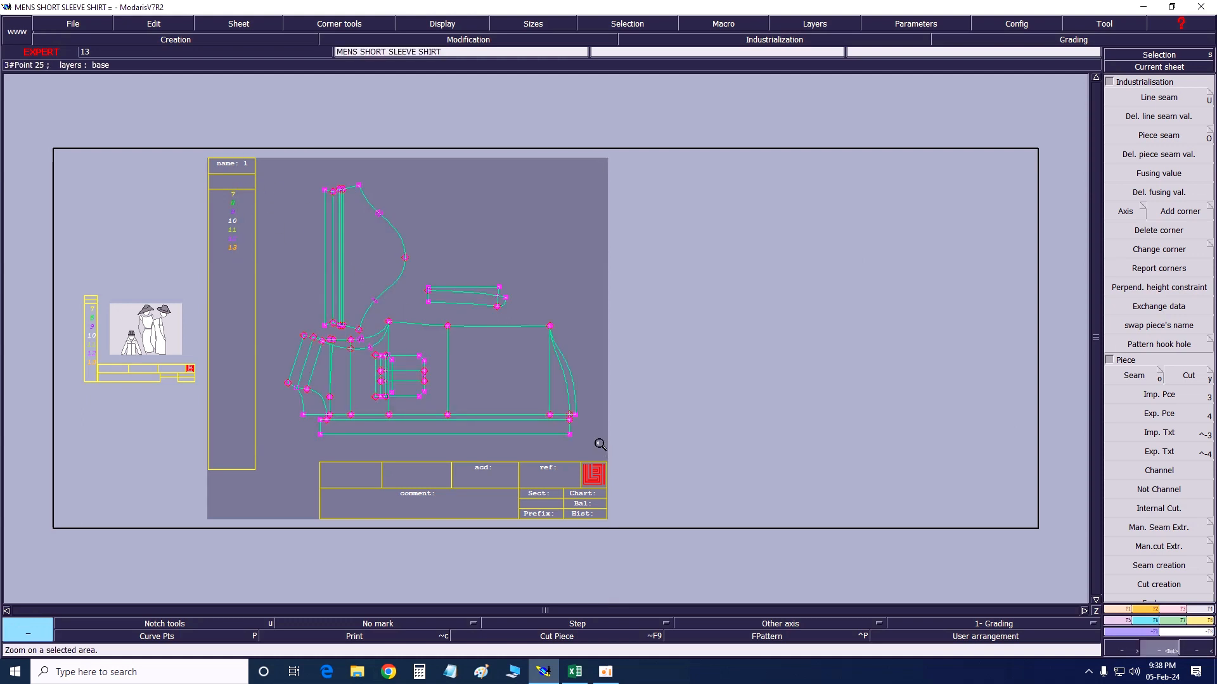
{"action": "left_click_drag", "start_coordinate": [256, 170], "coordinate": [602, 455]}
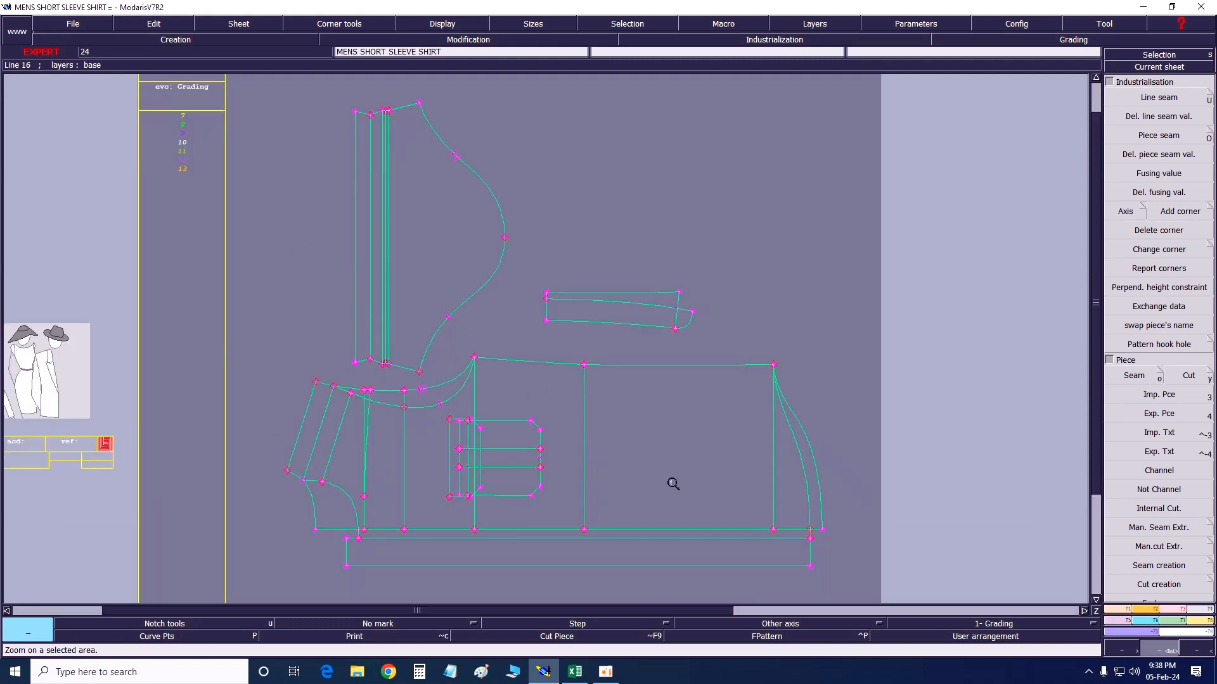
{"action": "left_click_drag", "start_coordinate": [274, 329], "coordinate": [846, 582]}
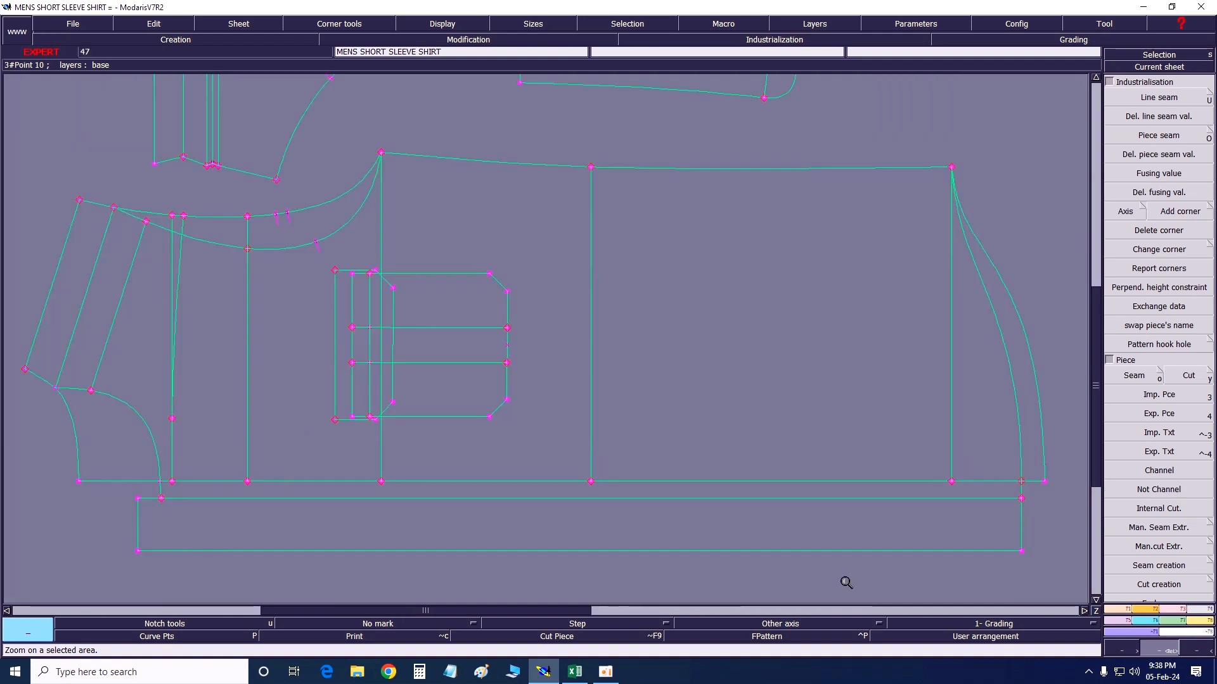
{"action": "left_click", "coordinate": [1134, 375]}
{"action": "left_click", "coordinate": [976, 504]}
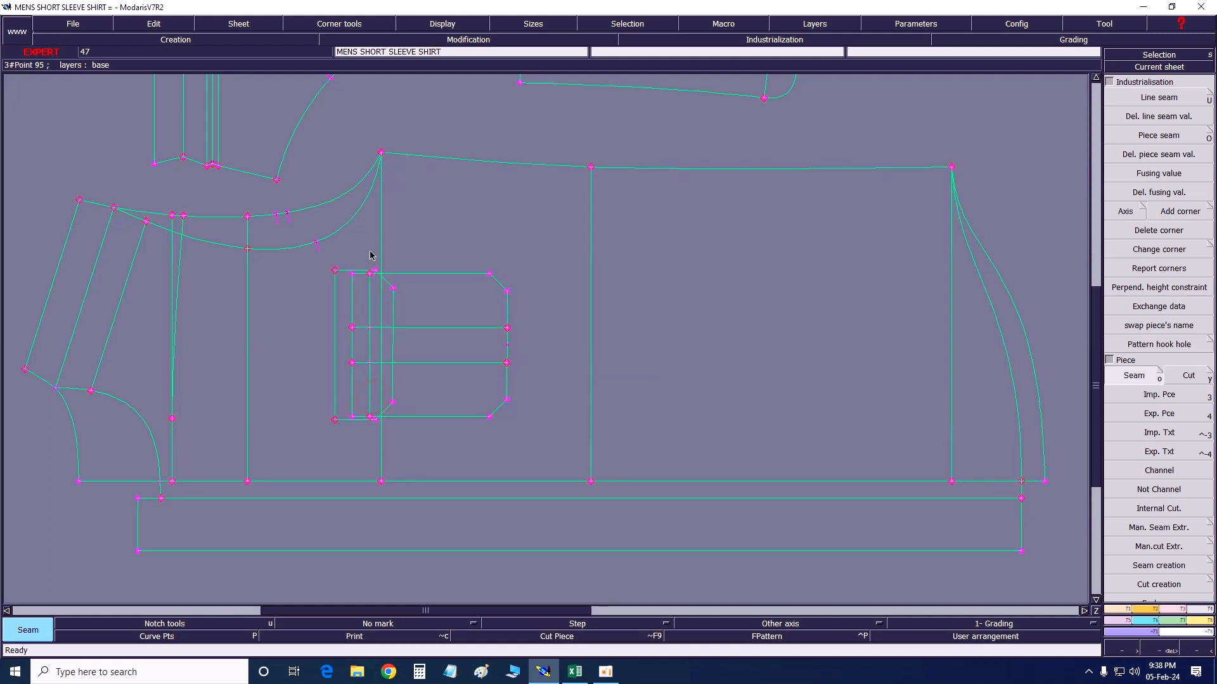
{"action": "left_click", "coordinate": [323, 312]}
{"action": "left_click", "coordinate": [385, 372]}
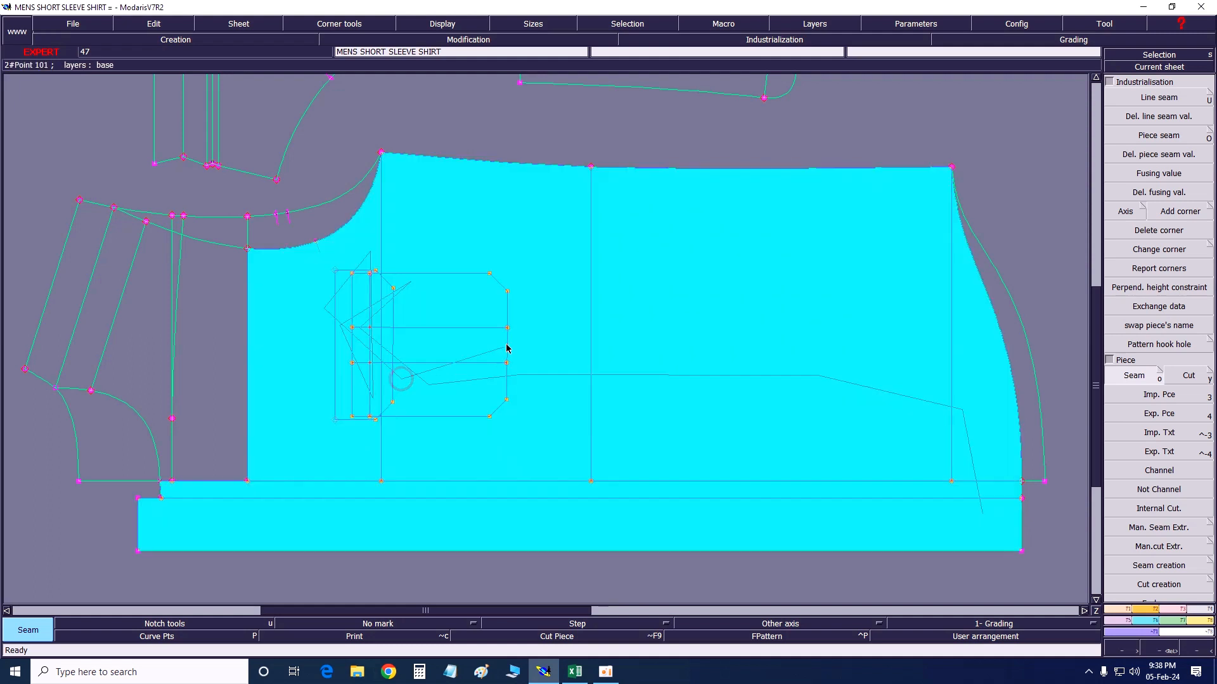
{"action": "left_click", "coordinate": [170, 421]}
{"action": "left_click", "coordinate": [163, 353]}
{"action": "left_click", "coordinate": [181, 259]}
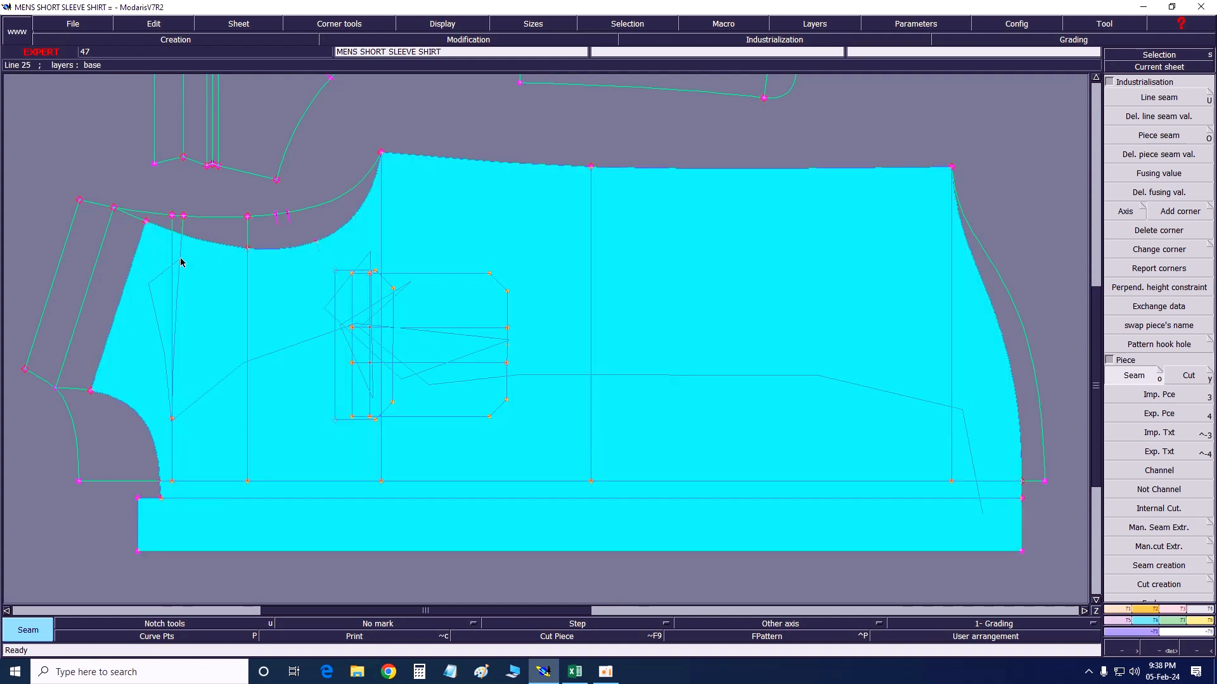
{"action": "right_click", "coordinate": [180, 261]}
Extract the back yoke as a seam piece, from the back shoulder line down to the straight yoke line.
{"action": "left_click", "coordinate": [159, 223]}
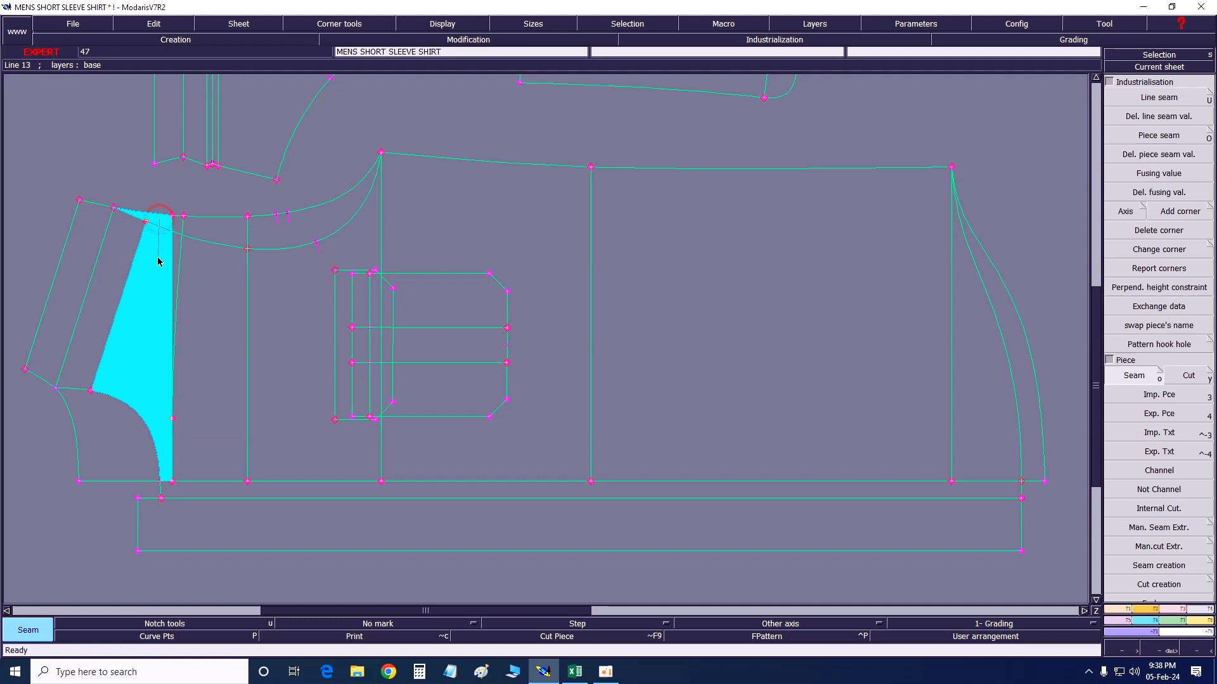
{"action": "left_click", "coordinate": [157, 334]}
{"action": "left_click", "coordinate": [87, 363]}
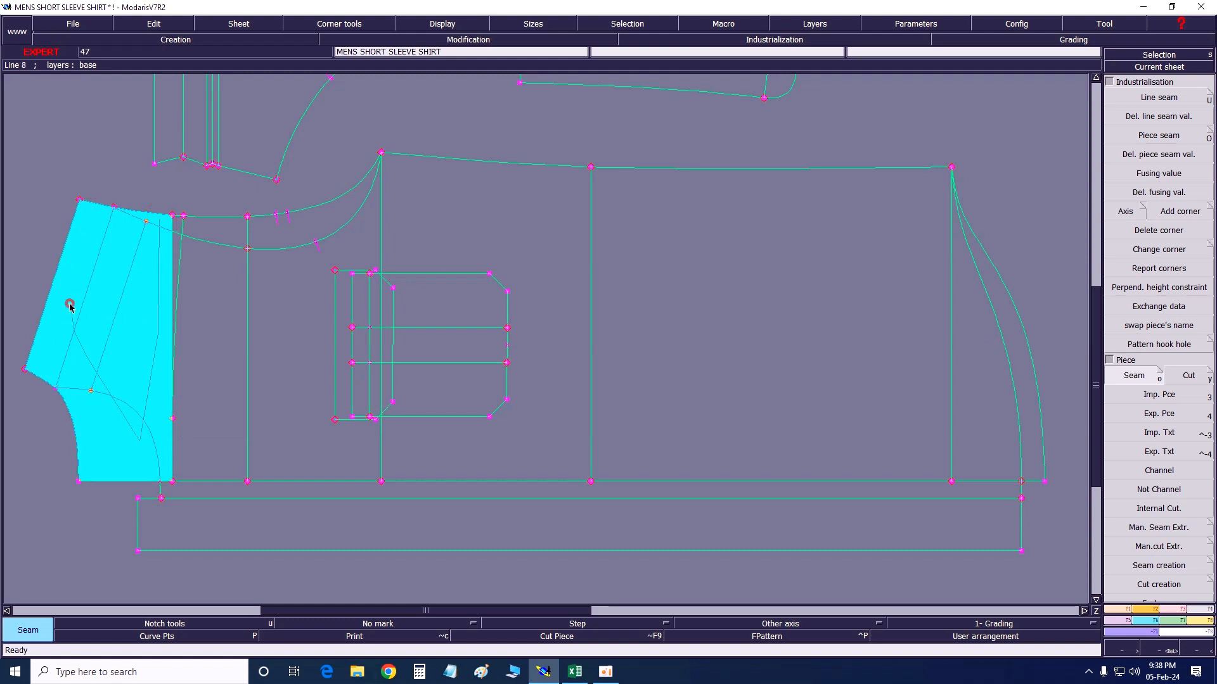
{"action": "right_click", "coordinate": [111, 285]}
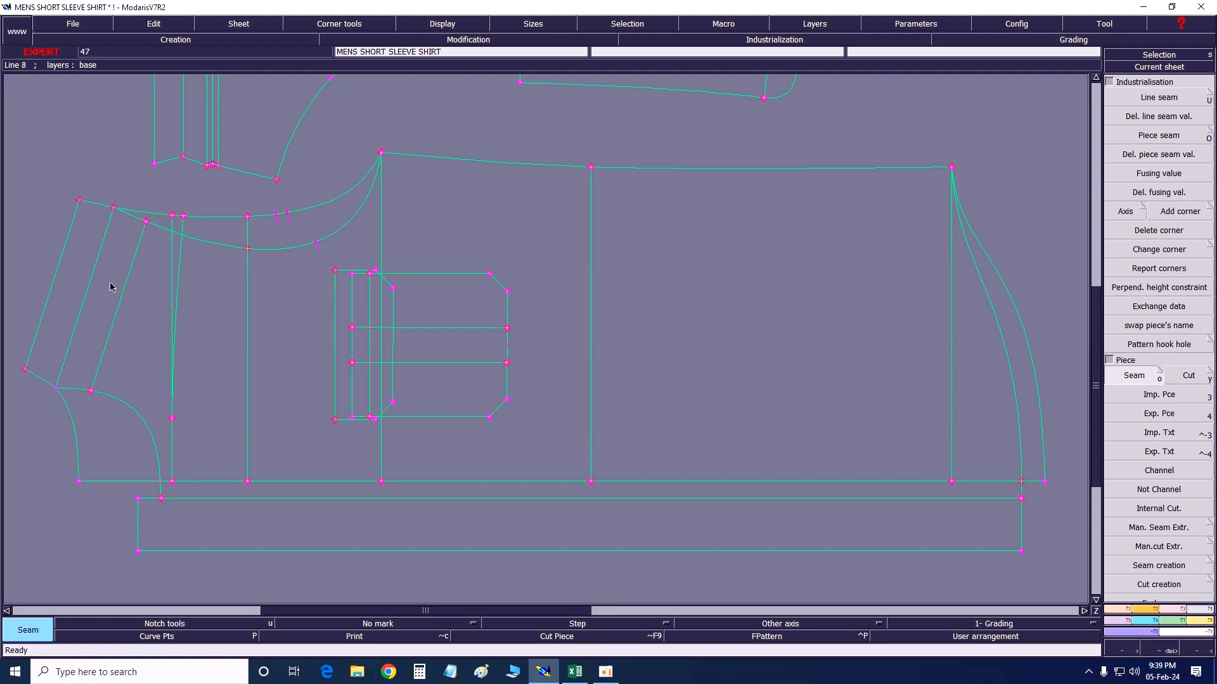
Extract the back body as a seam piece, from the curved yoke seam down to the back hem curve, including the pocket area.
{"action": "left_click", "coordinate": [209, 229]}
{"action": "left_click", "coordinate": [208, 337]}
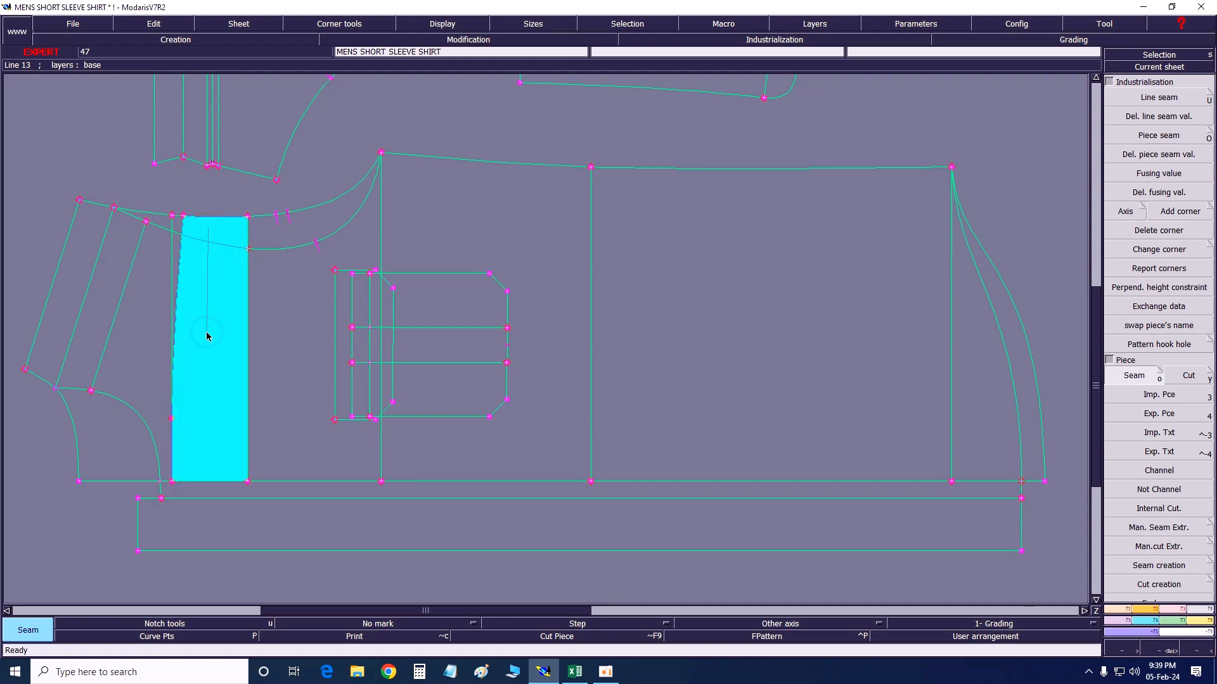
{"action": "left_click", "coordinate": [358, 439]}
{"action": "left_click", "coordinate": [485, 414]}
{"action": "left_click", "coordinate": [396, 310]}
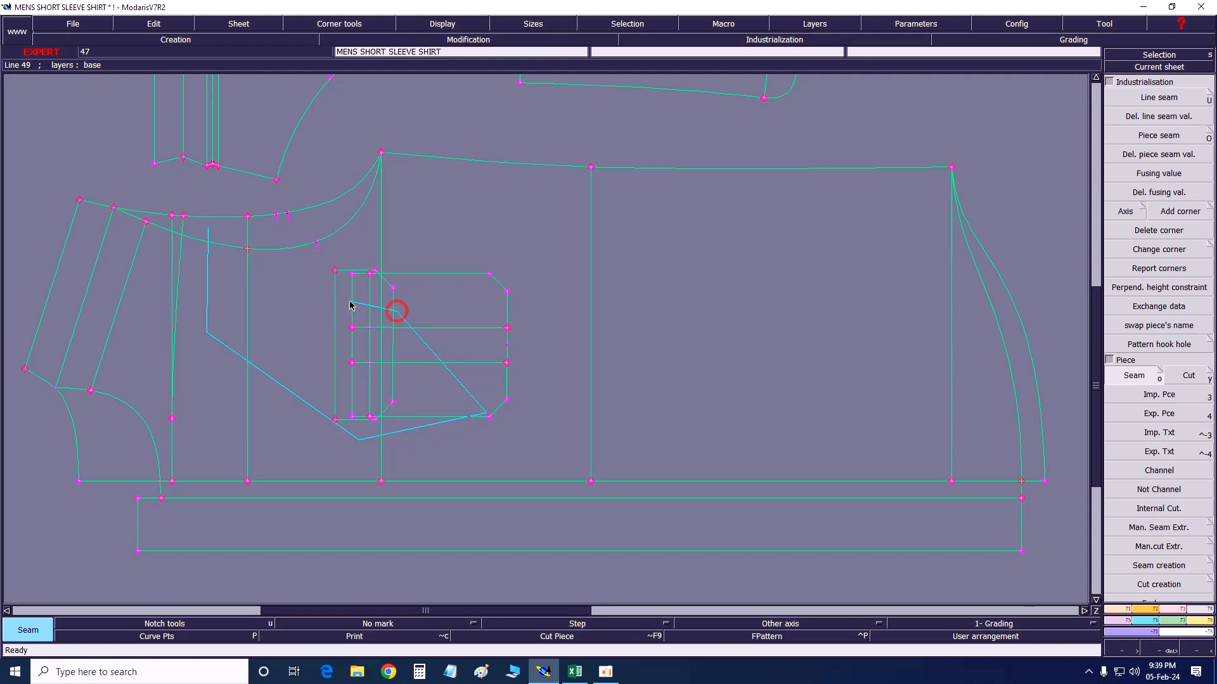
{"action": "left_click", "coordinate": [324, 338]}
{"action": "left_click", "coordinate": [316, 224]}
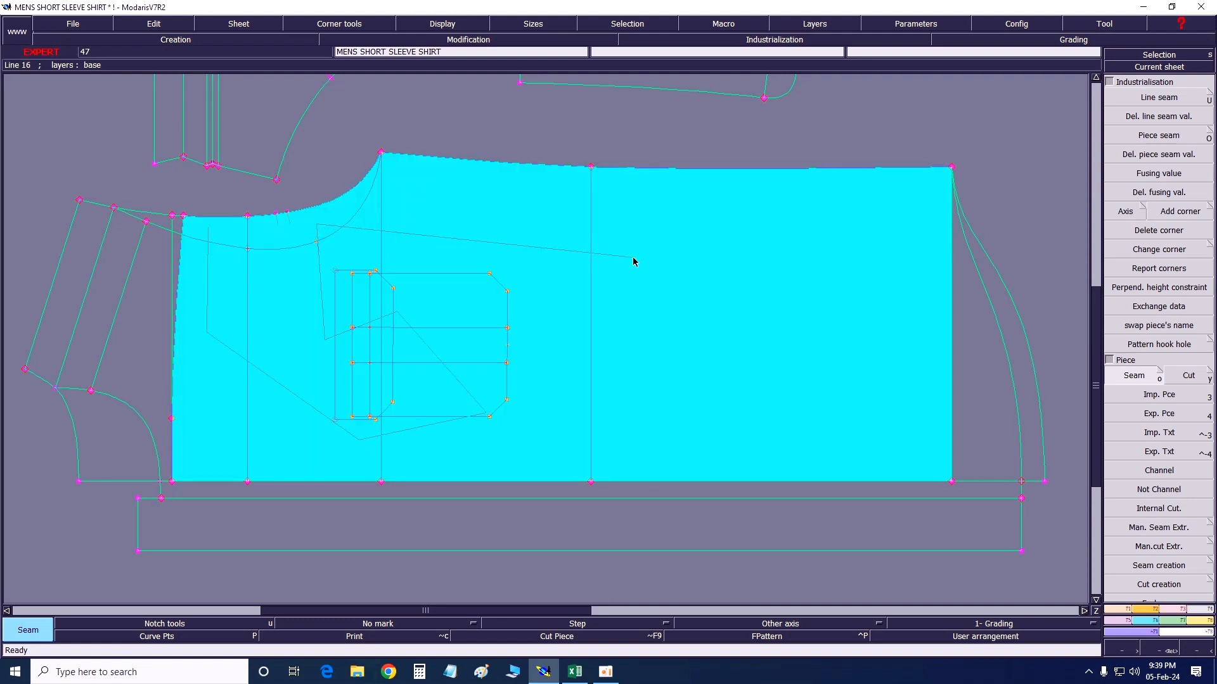
{"action": "left_click", "coordinate": [634, 259]}
{"action": "left_click", "coordinate": [968, 366]}
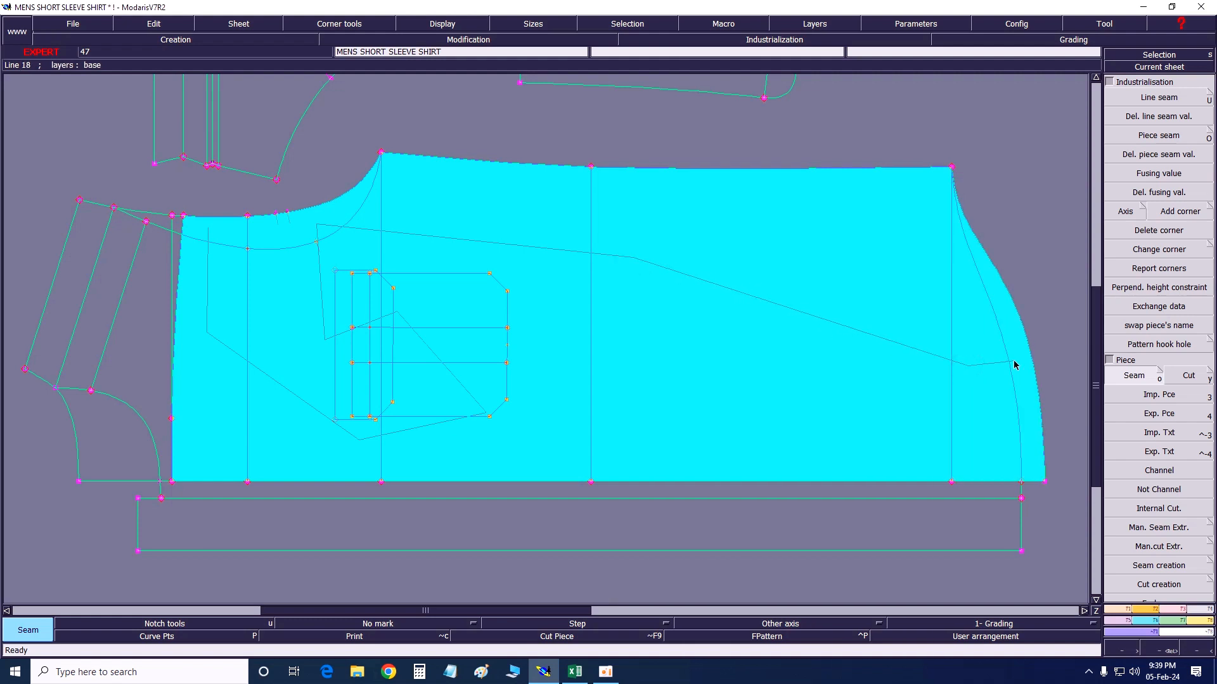
{"action": "left_click", "coordinate": [1012, 361]}
{"action": "right_click", "coordinate": [653, 289]}
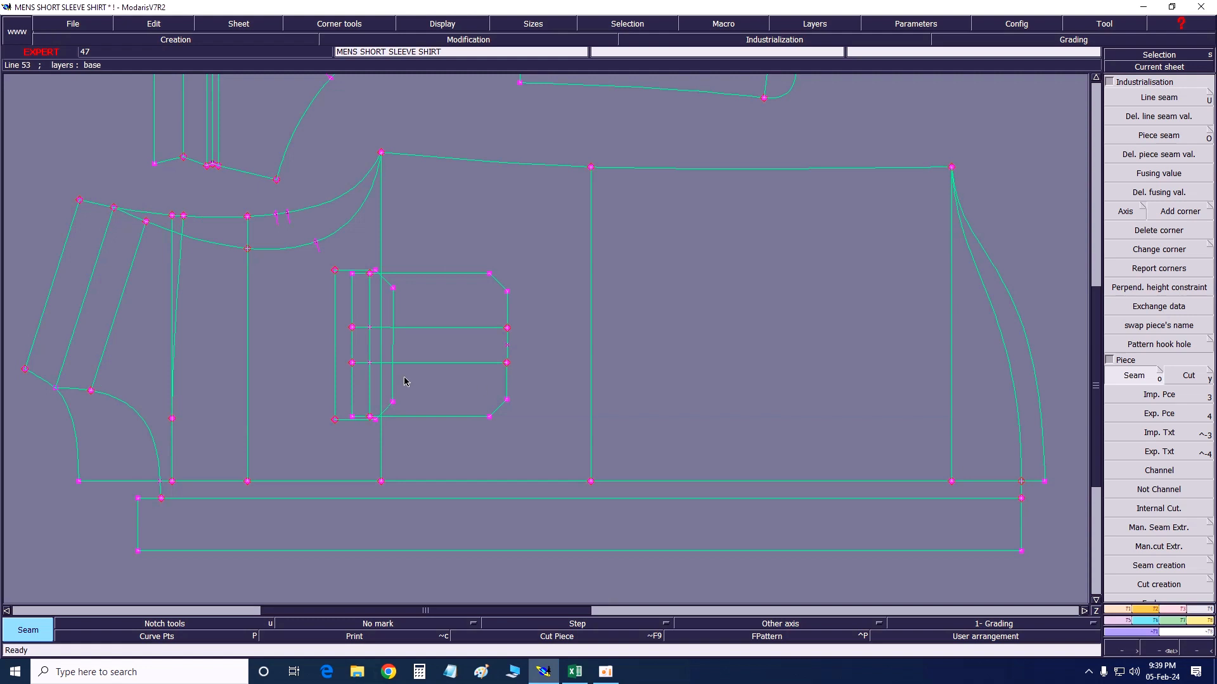
Extract the chest pocket as a seam piece, including the areas overlapped by the flap.
{"action": "left_click", "coordinate": [360, 295]}
{"action": "left_click", "coordinate": [405, 298]}
{"action": "left_click", "coordinate": [463, 352]}
{"action": "left_click", "coordinate": [464, 390]}
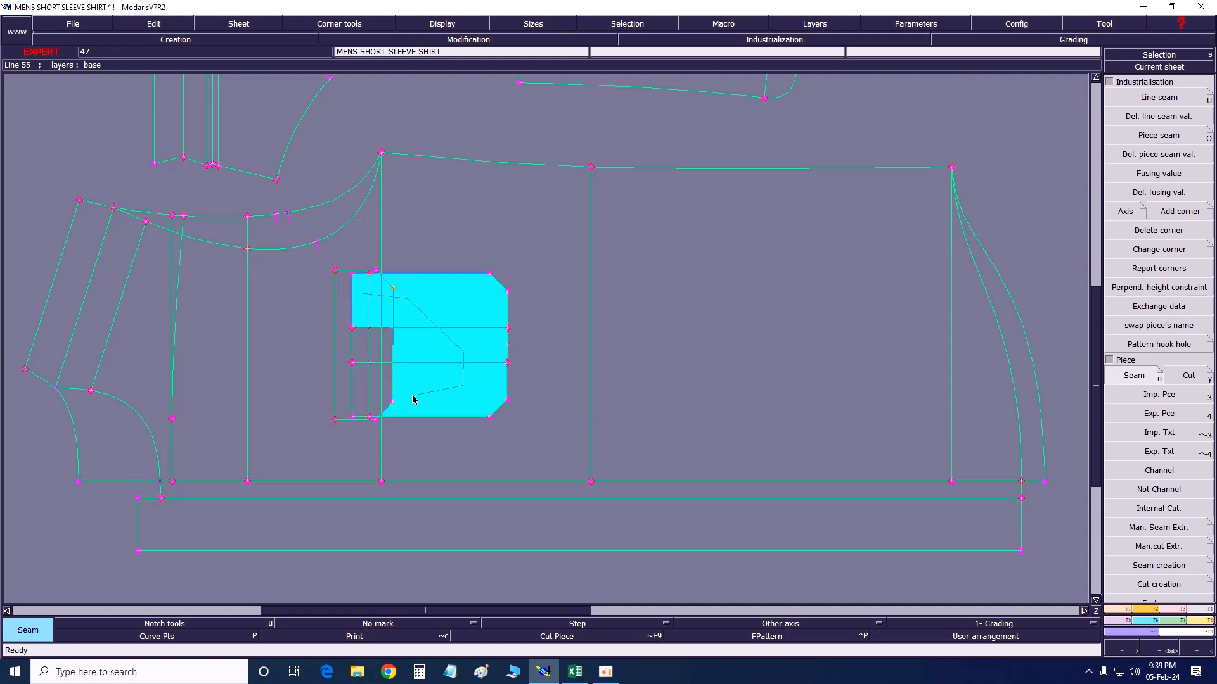
{"action": "left_click", "coordinate": [371, 401]}
{"action": "left_click", "coordinate": [361, 348]}
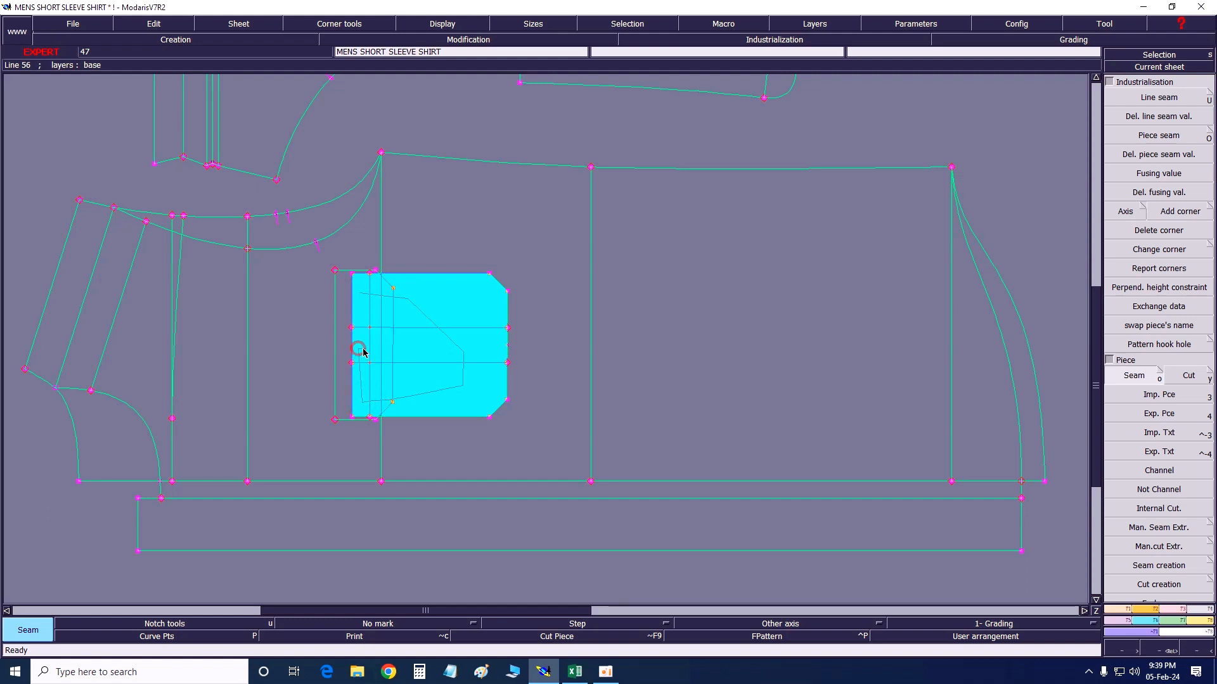
{"action": "left_click", "coordinate": [403, 345]}
{"action": "middle_click", "coordinate": [403, 348]}
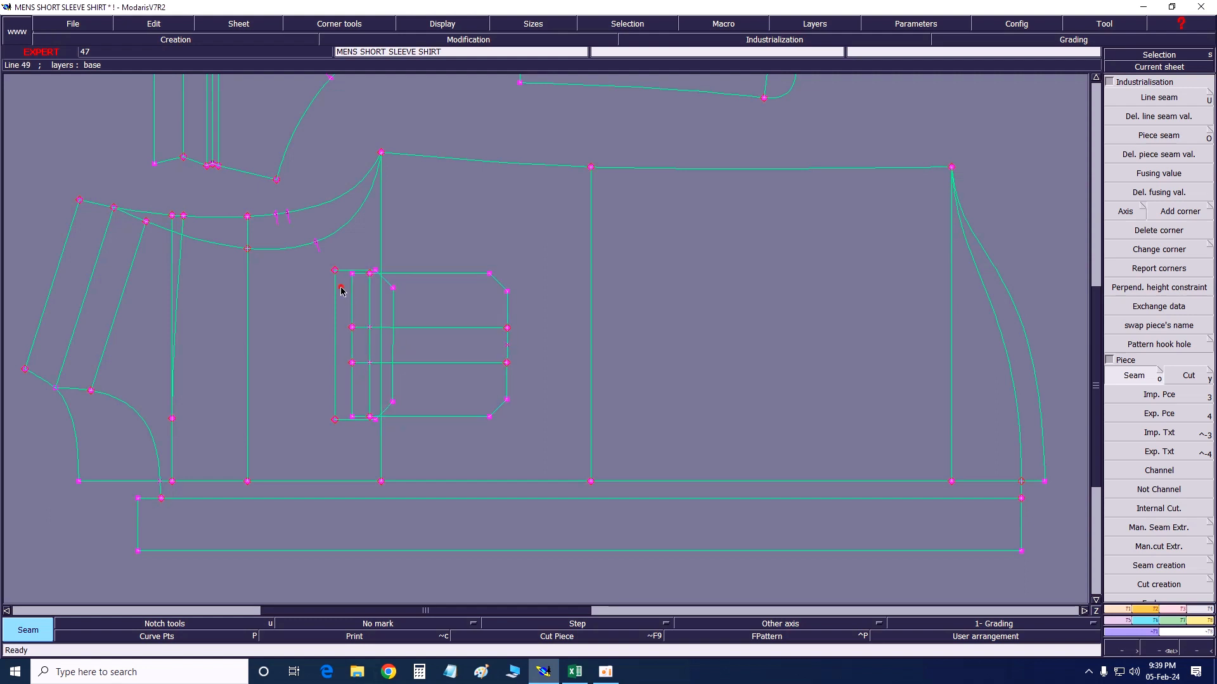
Extract the pocket flap as a seam piece, including the areas it shares with the pocket.
{"action": "left_click", "coordinate": [341, 290]}
{"action": "left_click", "coordinate": [373, 288]}
{"action": "left_click", "coordinate": [380, 291]}
{"action": "left_click", "coordinate": [387, 347]}
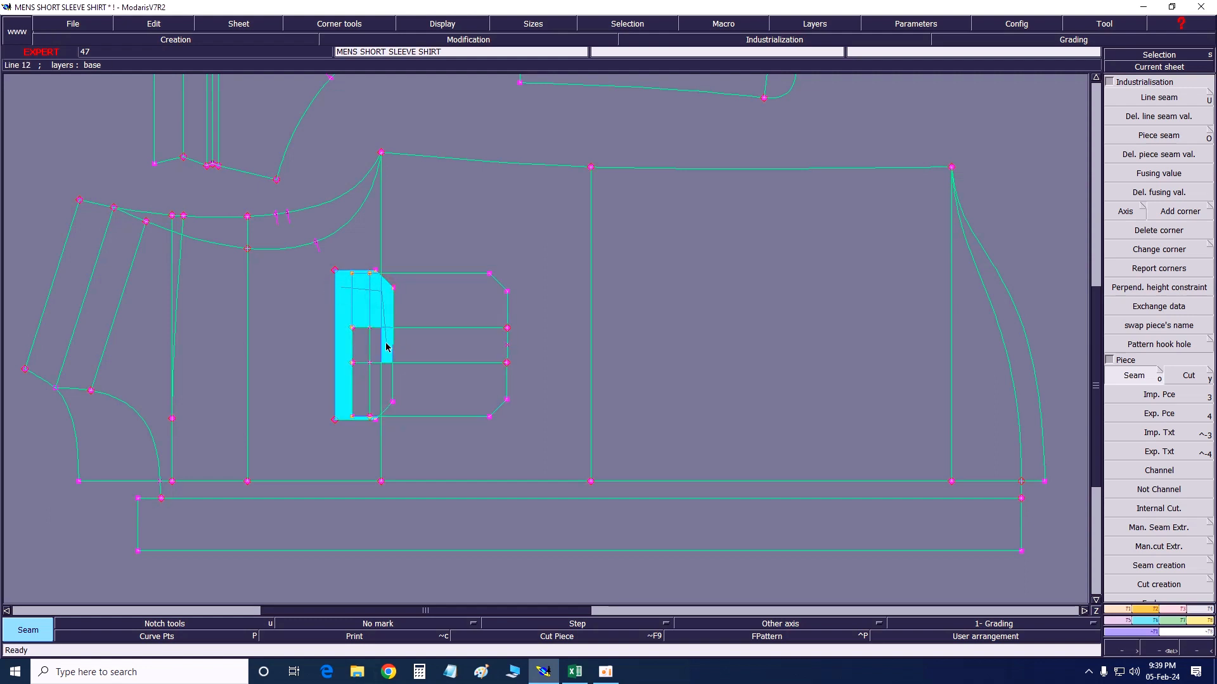
{"action": "left_click", "coordinate": [386, 348]}
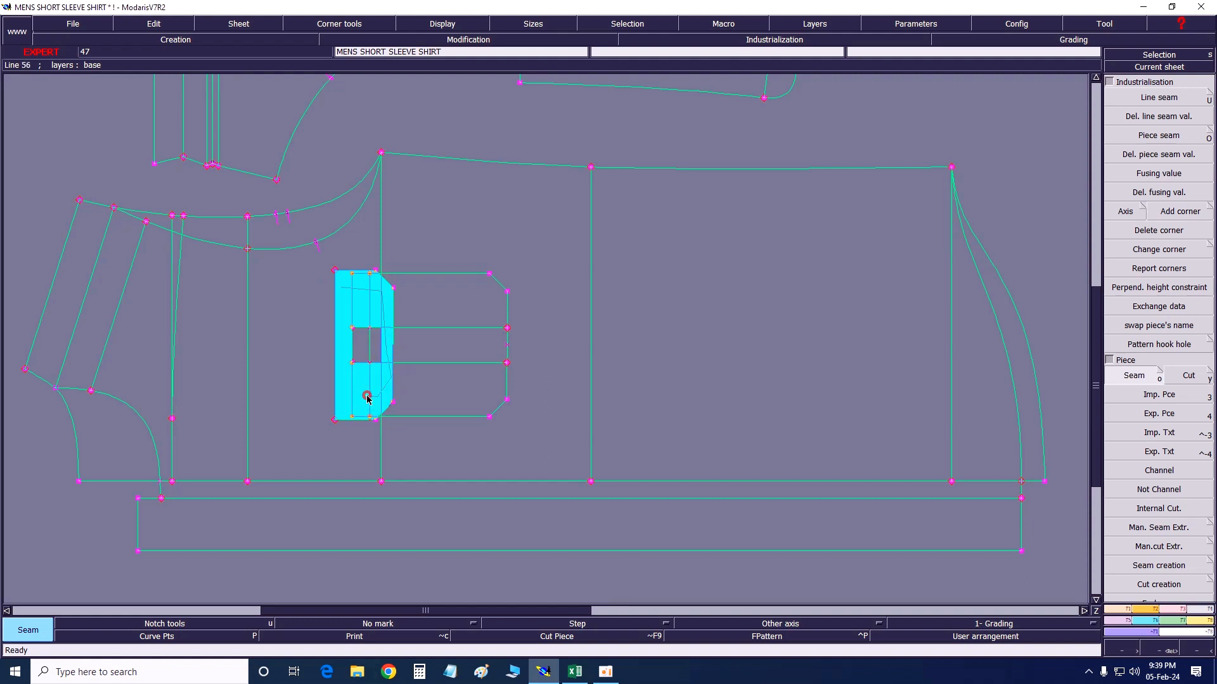
{"action": "left_click", "coordinate": [364, 348]}
{"action": "middle_click", "coordinate": [364, 333]}
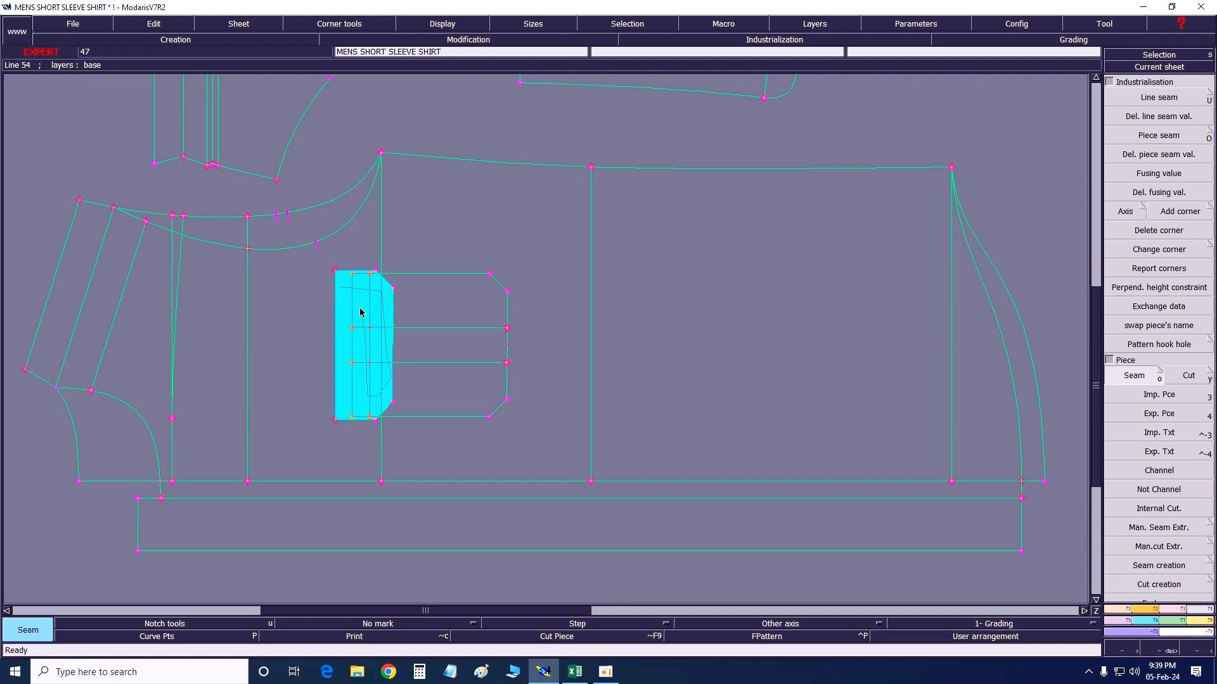
Arrange all the sheets on the desk and delete the sheet holding the extracted front body piece.
{"action": "key", "text": "F5"}
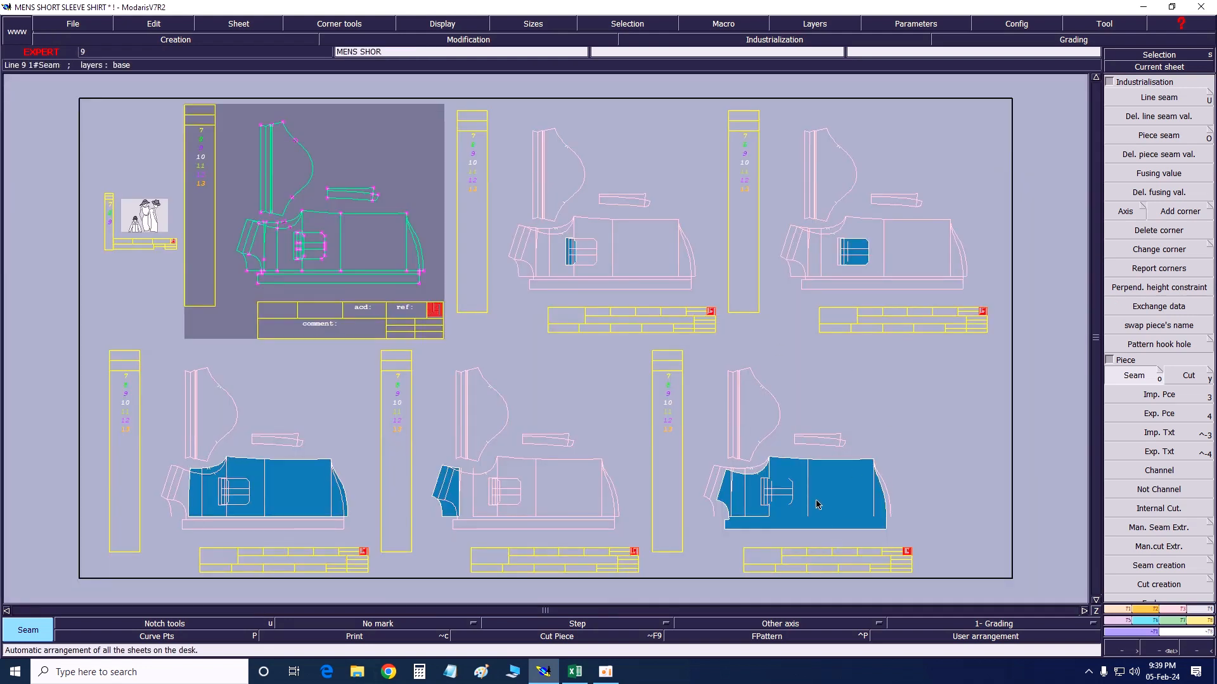
{"action": "key", "text": "Escape"}
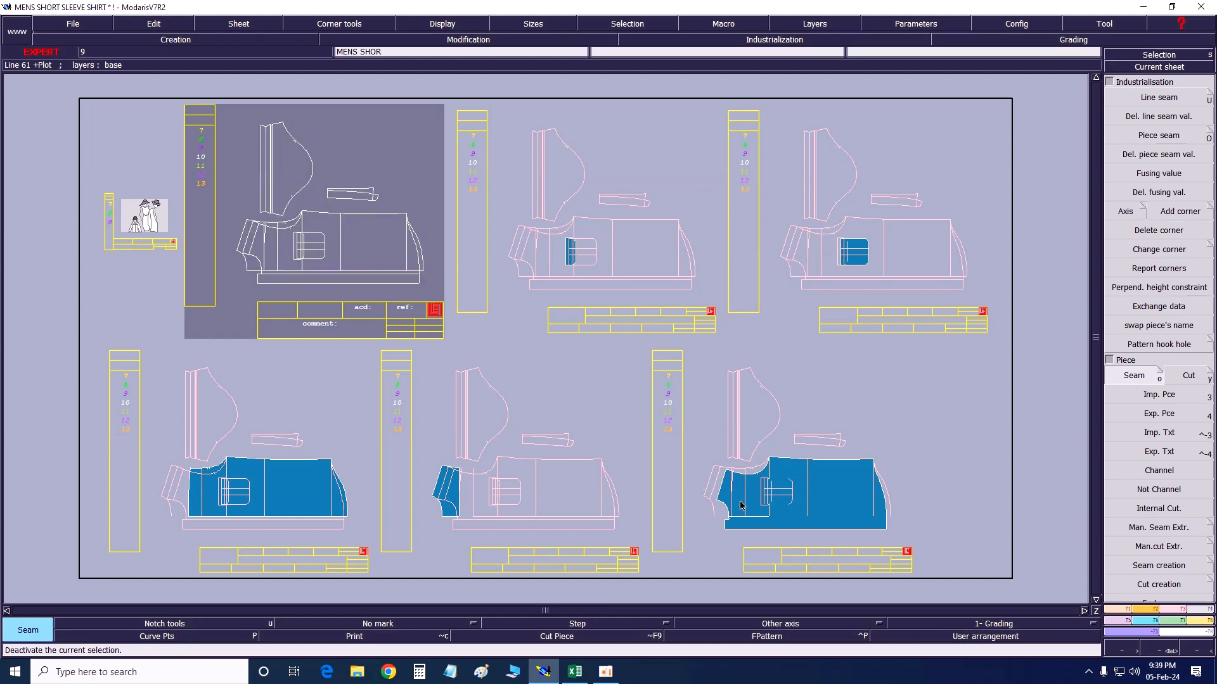
{"action": "key", "text": "Delete"}
{"action": "left_click", "coordinate": [773, 485]}
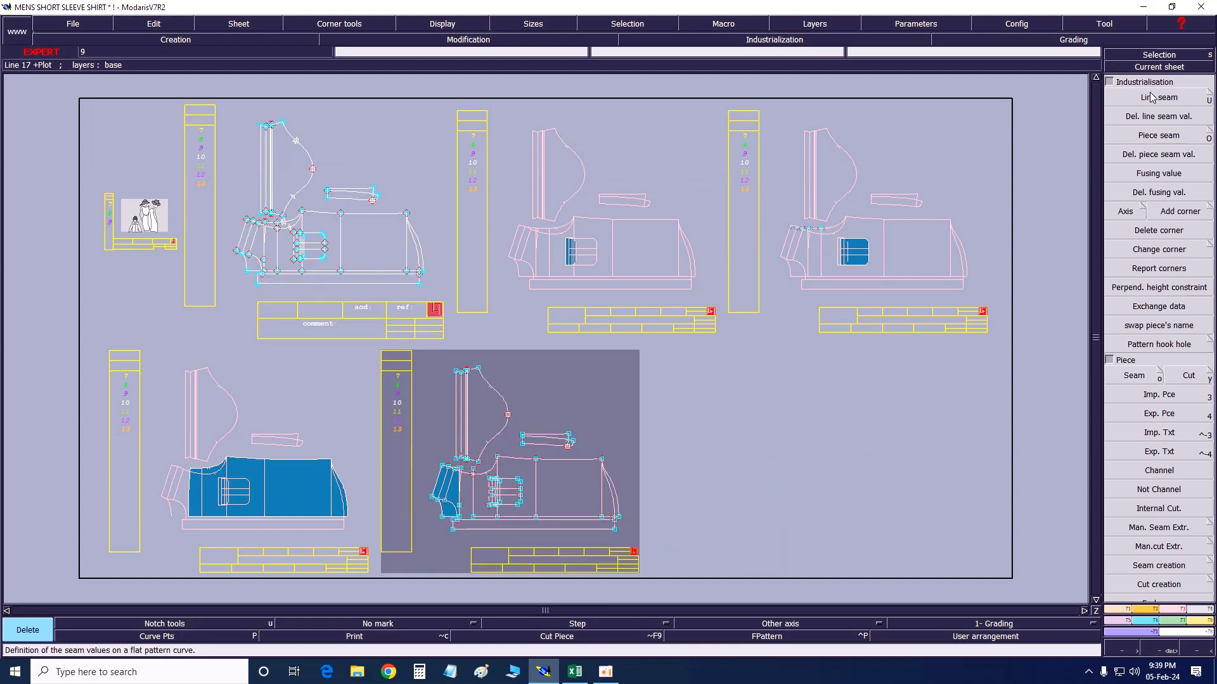
On the pocket piece's sheet, delete one end edge of the sleeve, half of its cap curve and the inner lines beside its hem.
{"action": "key", "text": "z"}
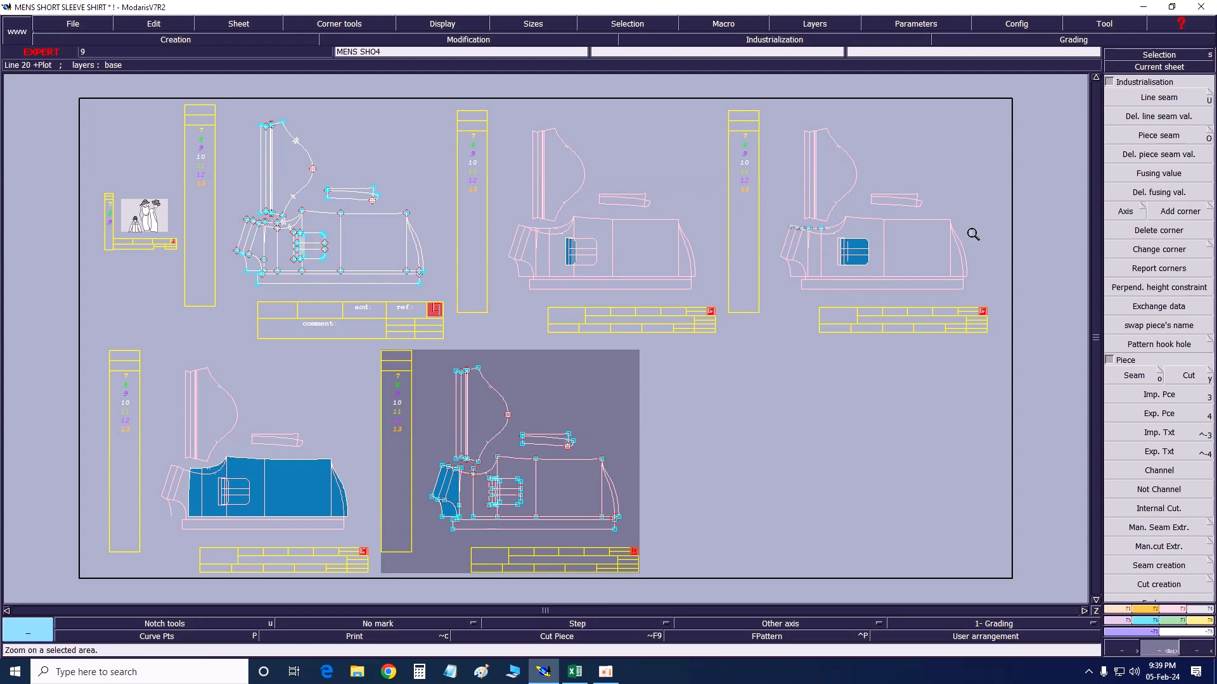
{"action": "left_click_drag", "start_coordinate": [769, 190], "coordinate": [997, 319]}
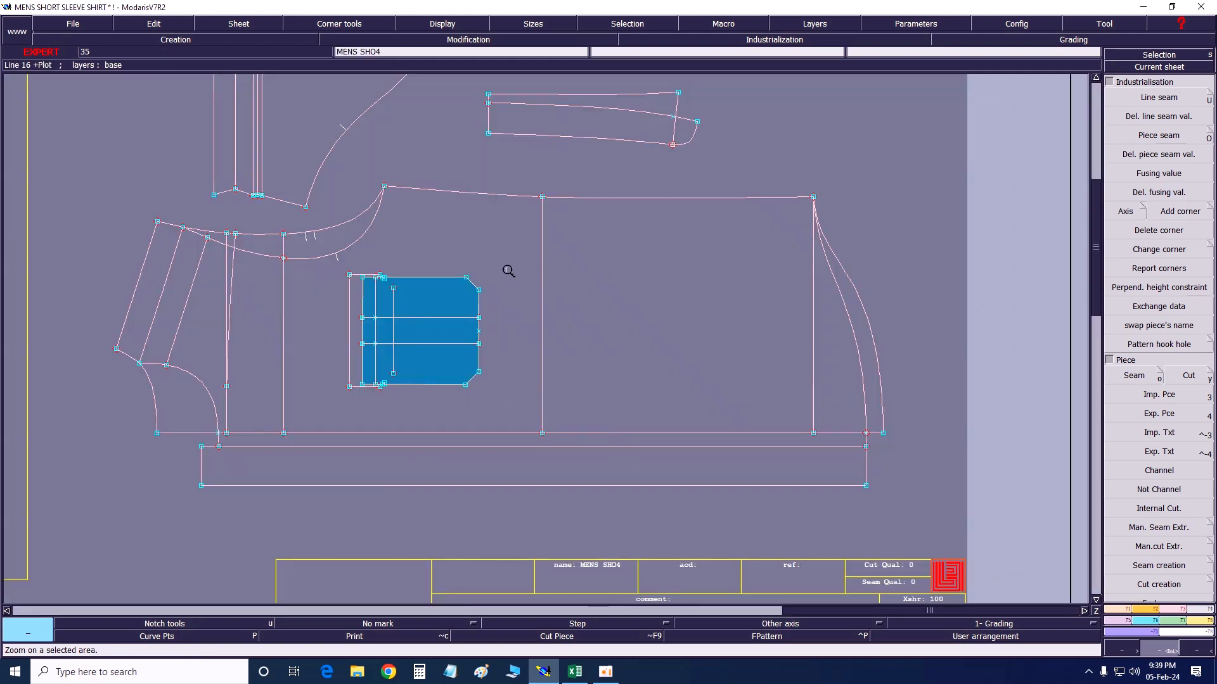
{"action": "key", "text": "Delete"}
{"action": "left_click", "coordinate": [293, 200]}
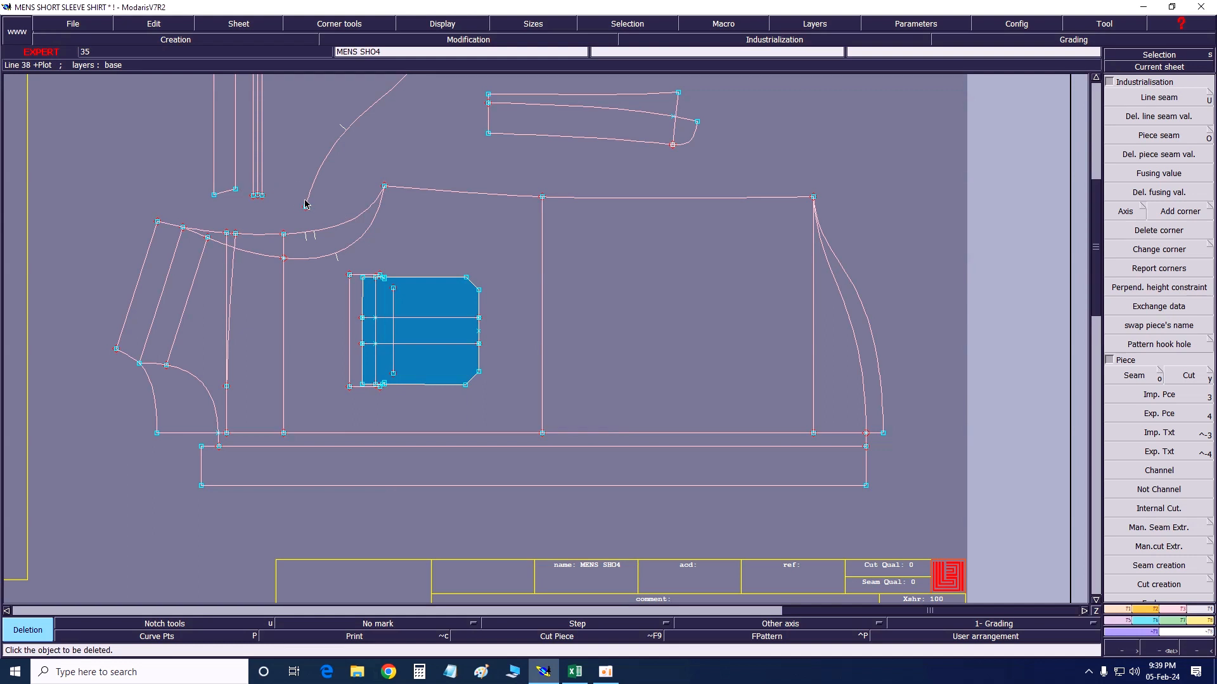
{"action": "key", "text": "Home"}
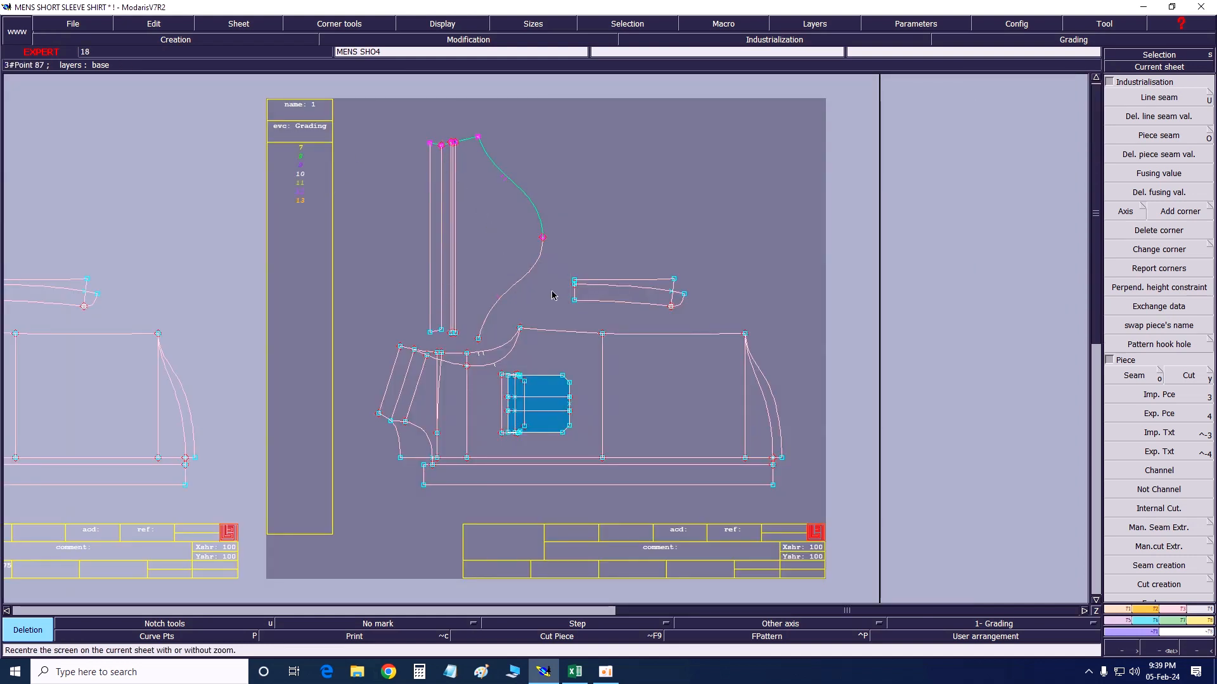
{"action": "left_click", "coordinate": [534, 259]}
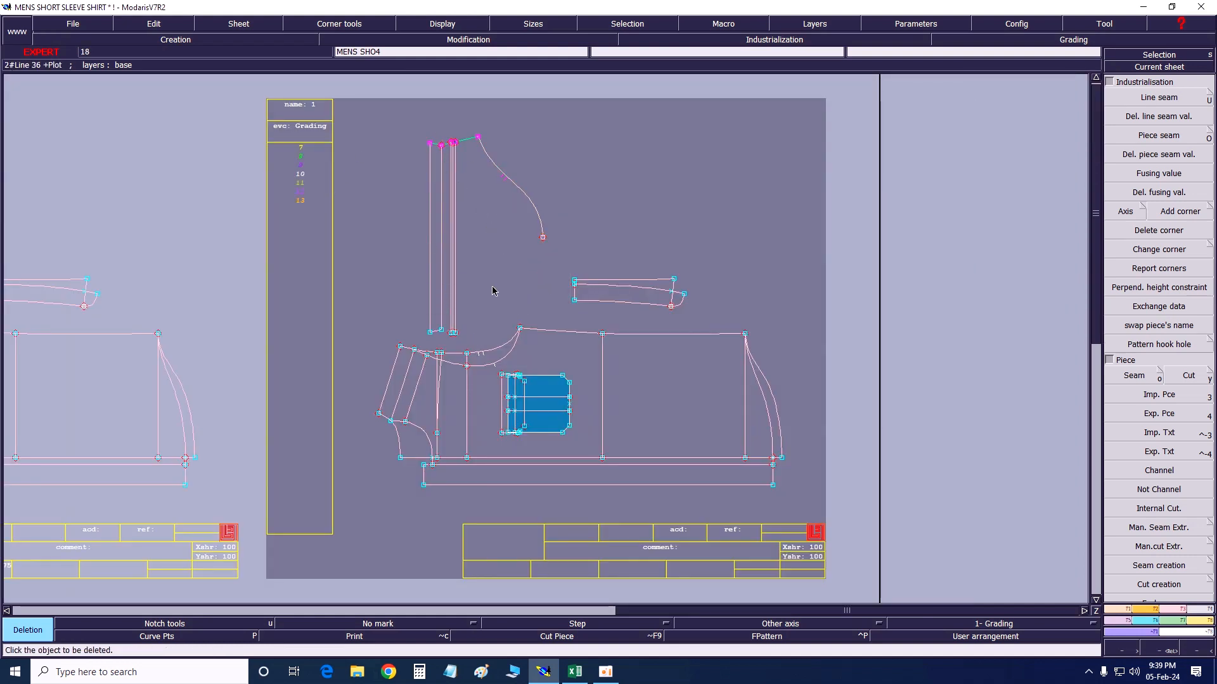
{"action": "left_click", "coordinate": [451, 232]}
{"action": "left_click", "coordinate": [452, 230]}
{"action": "left_click", "coordinate": [452, 230]}
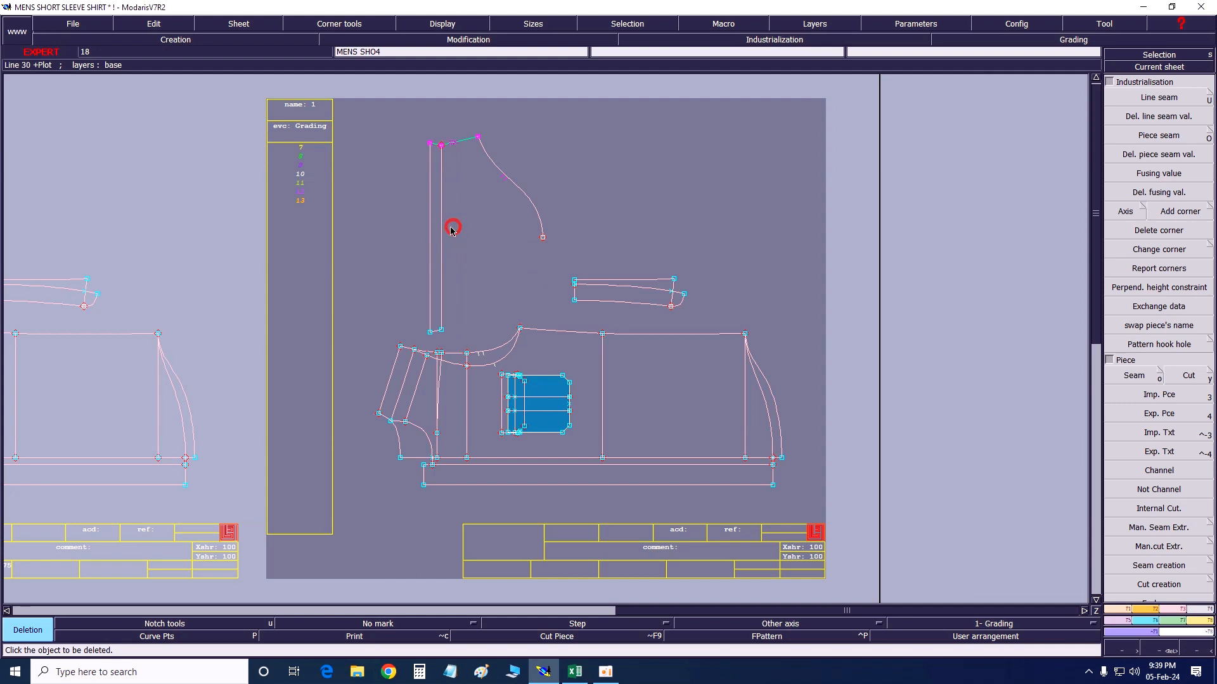
Delete the remaining sleeve lines and the collar drawing from the pocket piece's sheet.
{"action": "left_click", "coordinate": [431, 203]}
{"action": "left_click_drag", "start_coordinate": [385, 104], "coordinate": [581, 270]}
{"action": "left_click", "coordinate": [532, 208]}
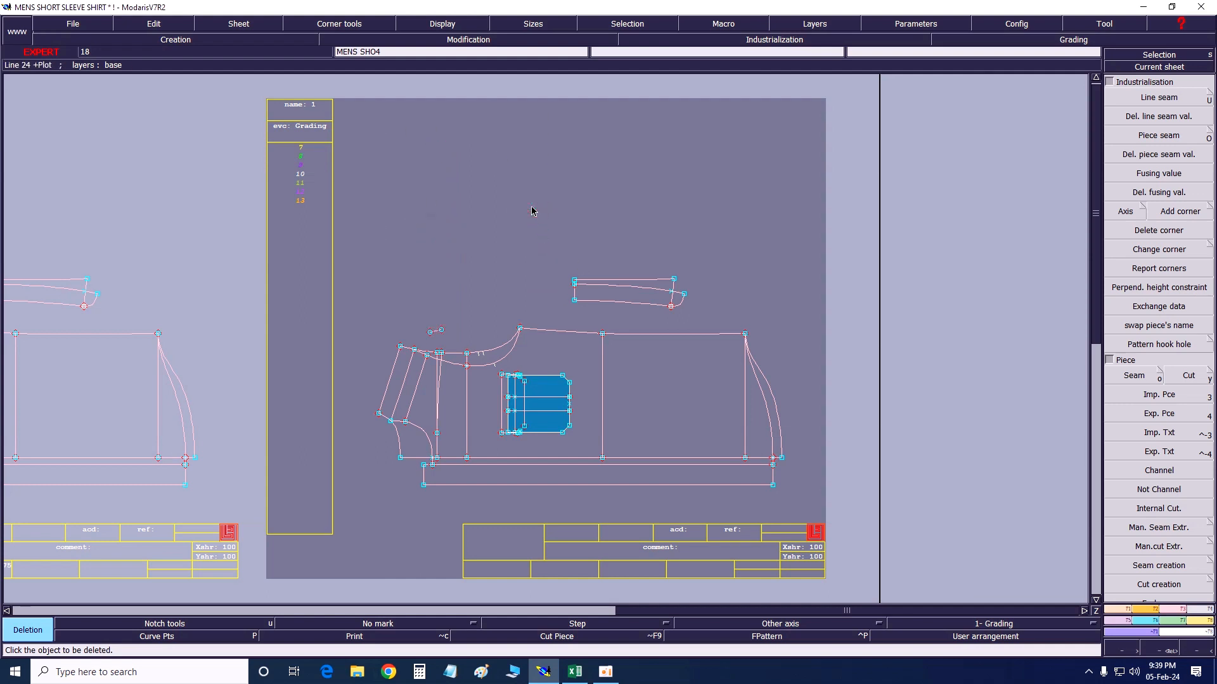
{"action": "left_click", "coordinate": [439, 330]}
{"action": "left_click", "coordinate": [437, 338]}
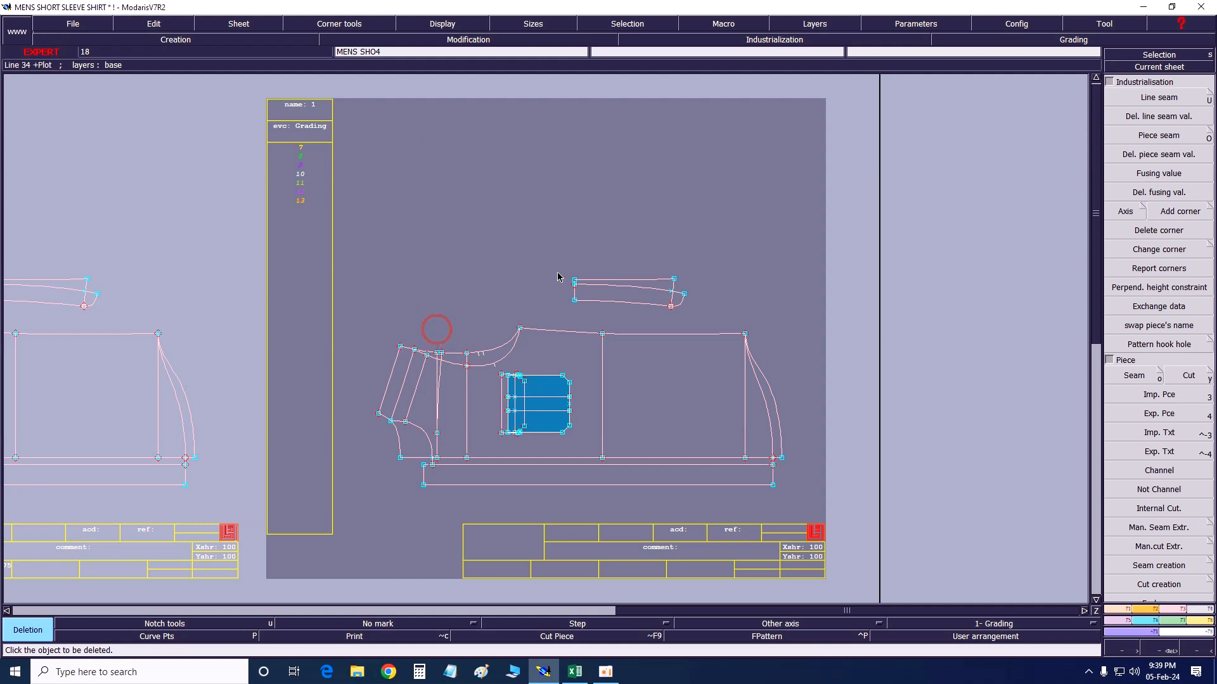
{"action": "left_click", "coordinate": [655, 311]}
Delete the back armhole curve, the back shoulder and forward shoulder lines, and the back neckline with its leftover segment.
{"action": "key", "text": "z"}
{"action": "left_click_drag", "start_coordinate": [361, 300], "coordinate": [811, 526]}
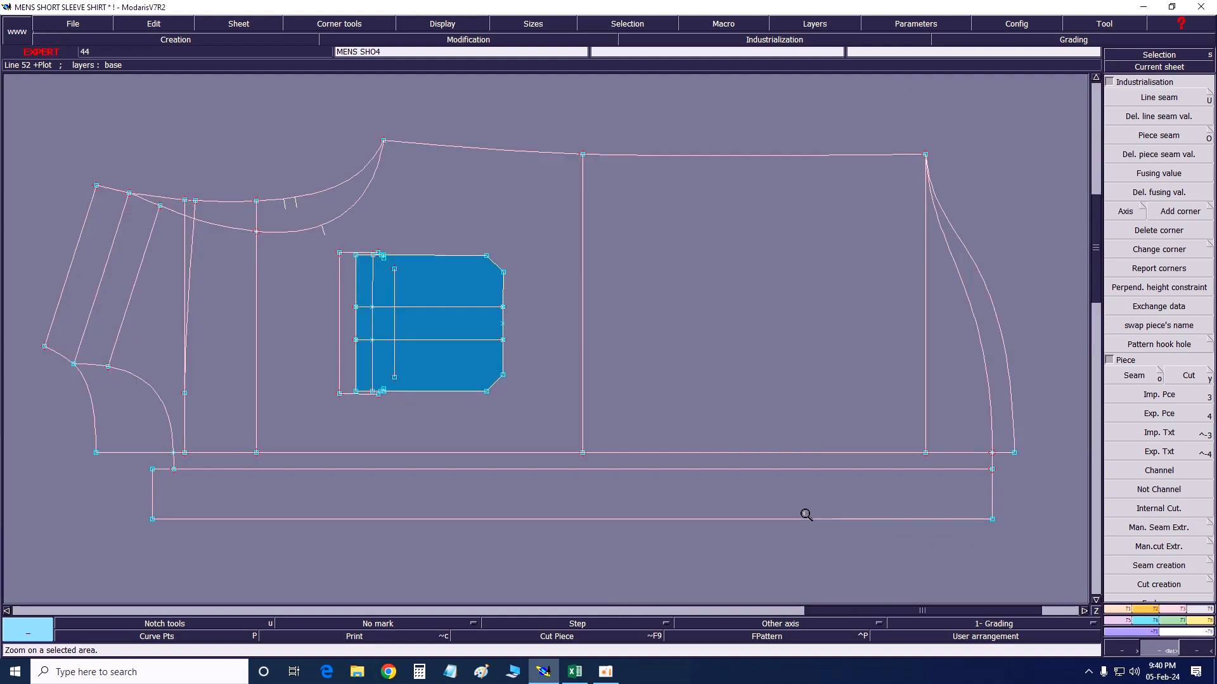
{"action": "key", "text": "Delete"}
{"action": "left_click", "coordinate": [329, 188]}
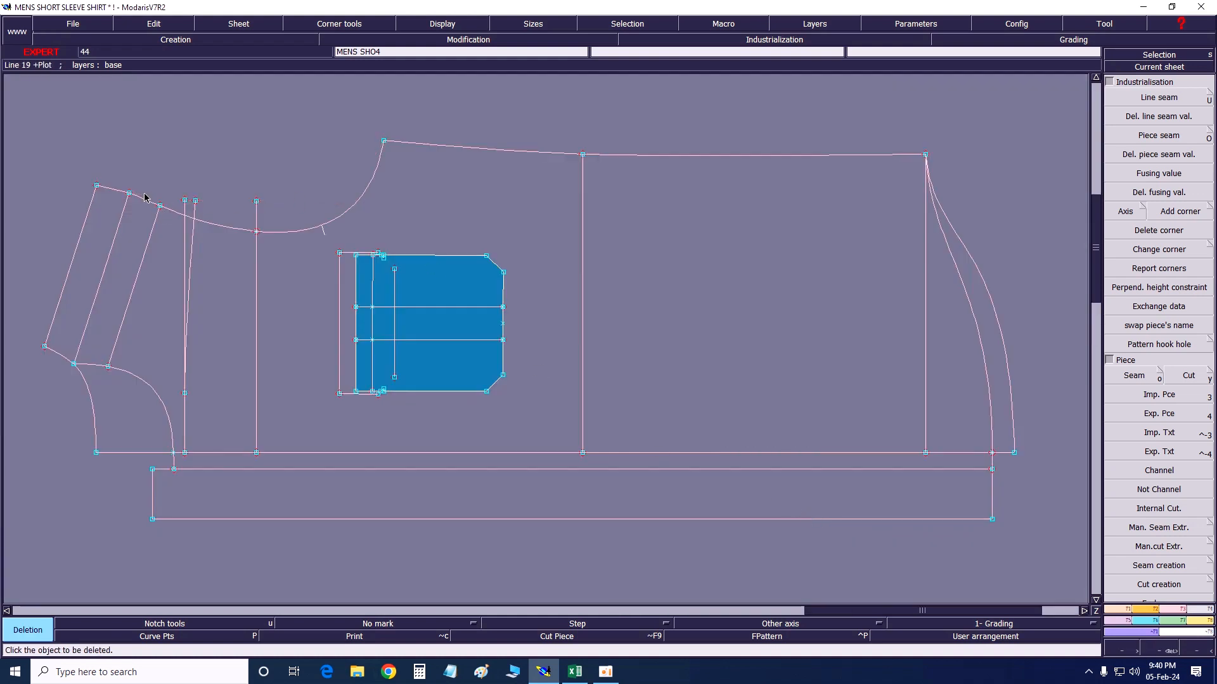
{"action": "left_click", "coordinate": [91, 199]}
{"action": "left_click", "coordinate": [125, 214]}
{"action": "left_click", "coordinate": [129, 196]}
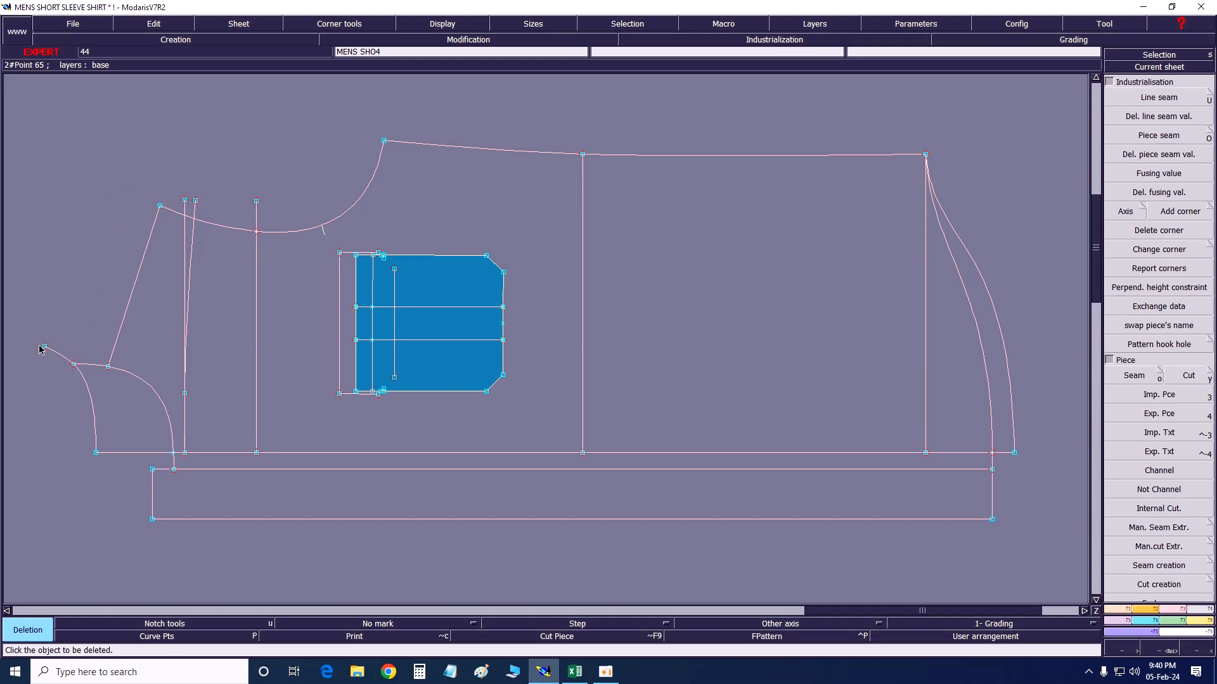
{"action": "left_click", "coordinate": [89, 403]}
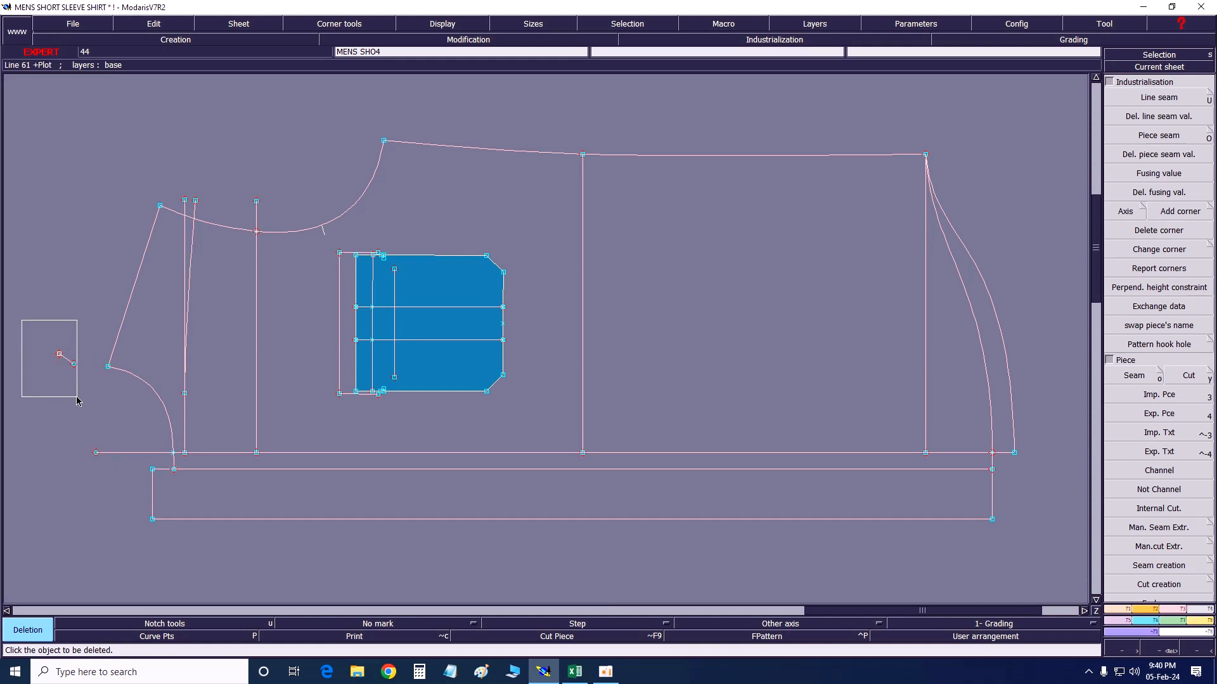
{"action": "left_click", "coordinate": [60, 354]}
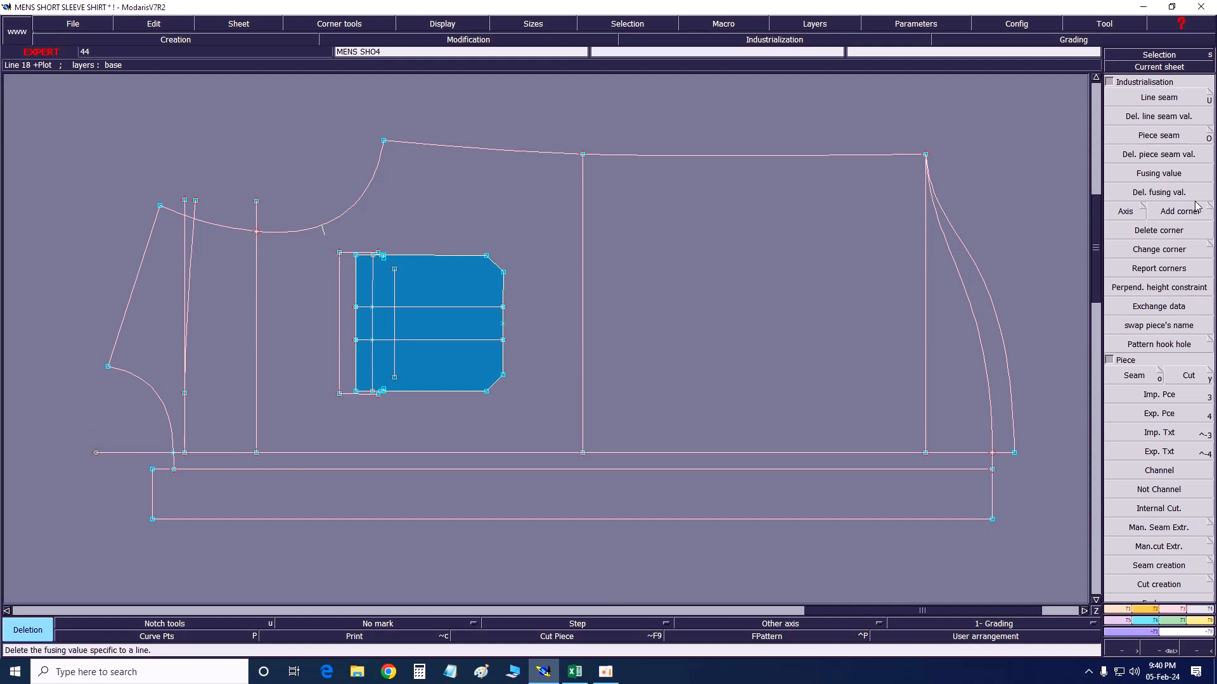
Trim the centre front line to the front neckline curve with Adjust 2 lines.
{"action": "left_click", "coordinate": [1174, 608]}
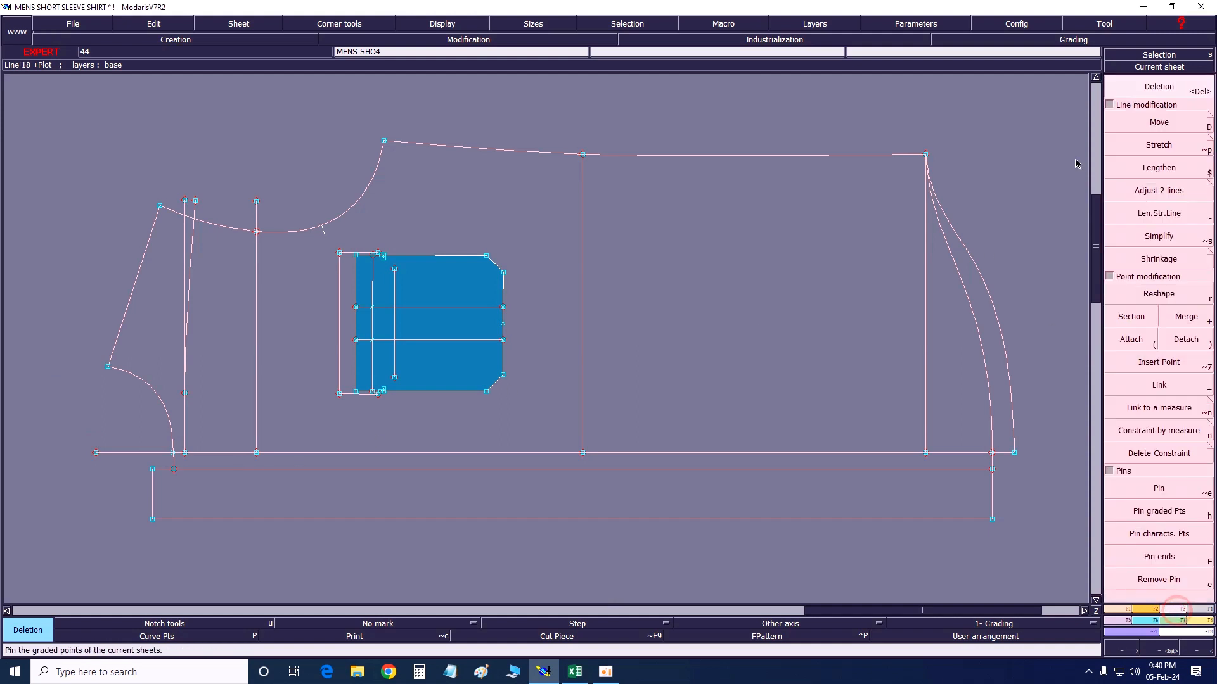
{"action": "left_click", "coordinate": [1152, 190]}
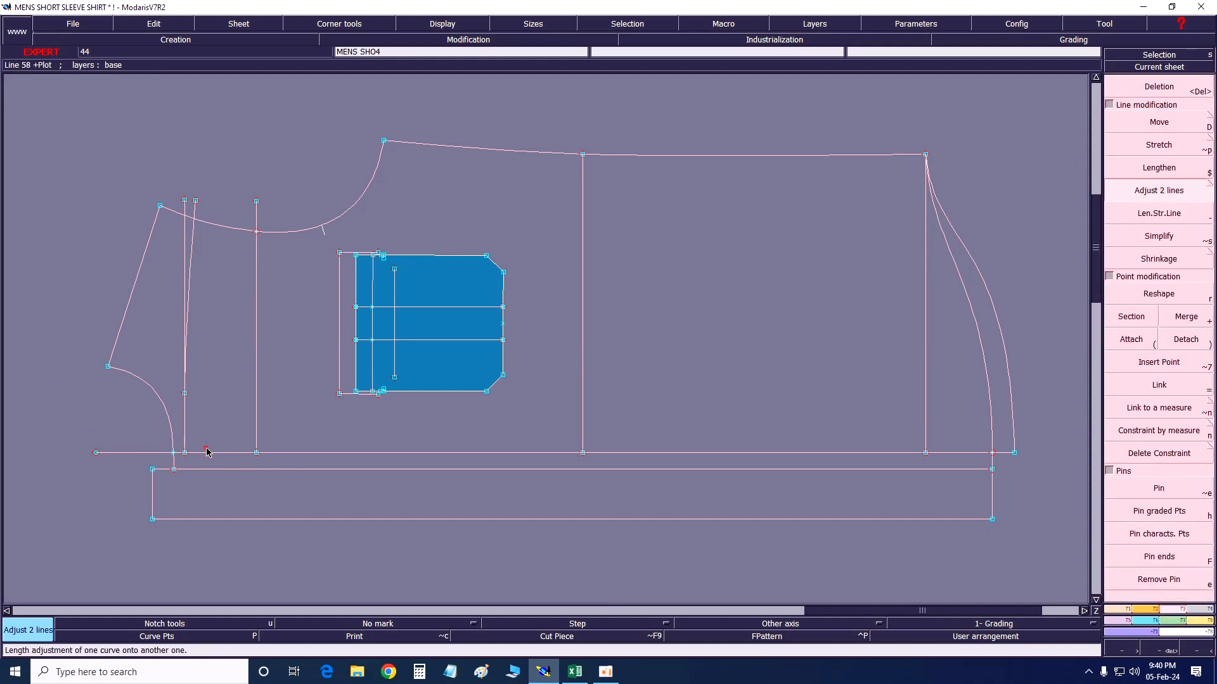
{"action": "left_click", "coordinate": [170, 423]}
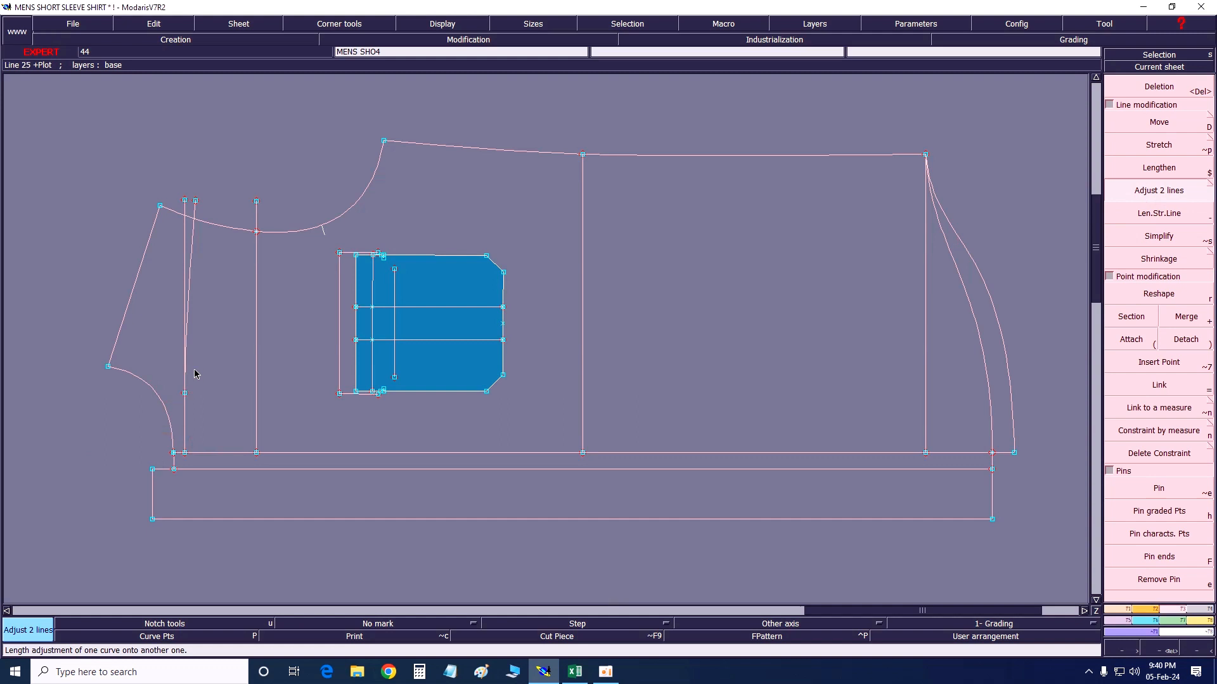
Delete the straight and curved back yoke lines, the chest line's excess beyond the front armhole, and the back hem curve.
{"action": "key", "text": "Delete"}
{"action": "left_click", "coordinate": [184, 318]}
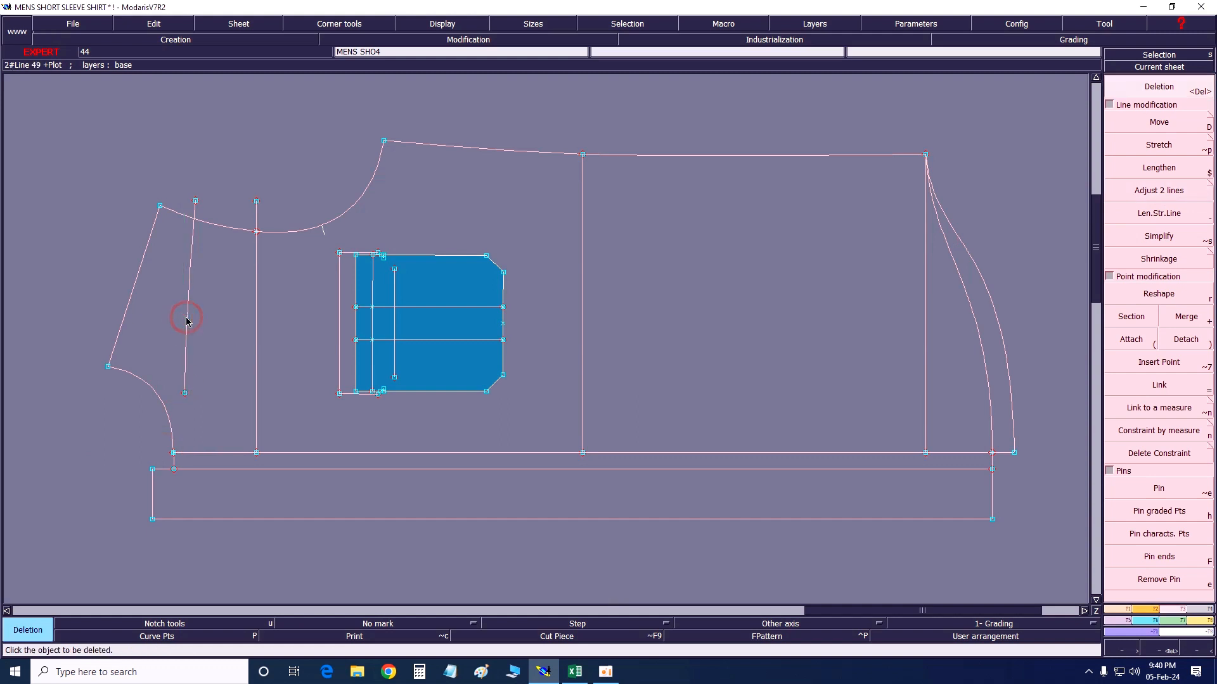
{"action": "left_click", "coordinate": [186, 321]}
{"action": "left_click", "coordinate": [256, 202]}
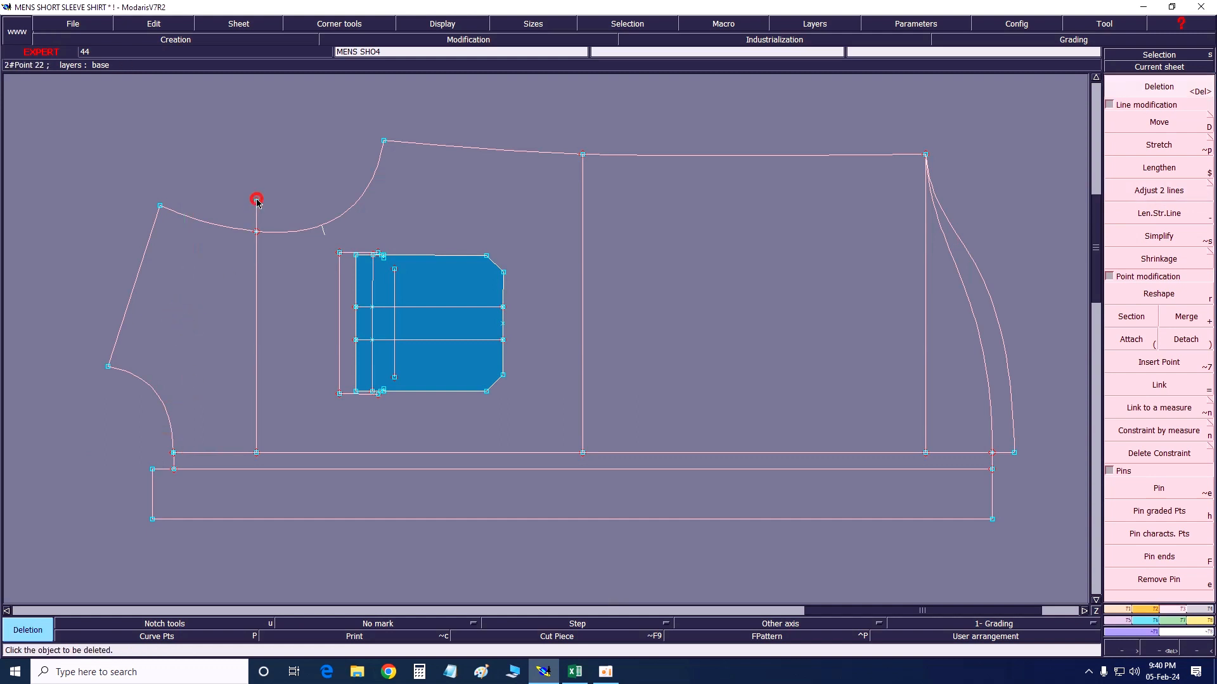
{"action": "left_click", "coordinate": [996, 310]}
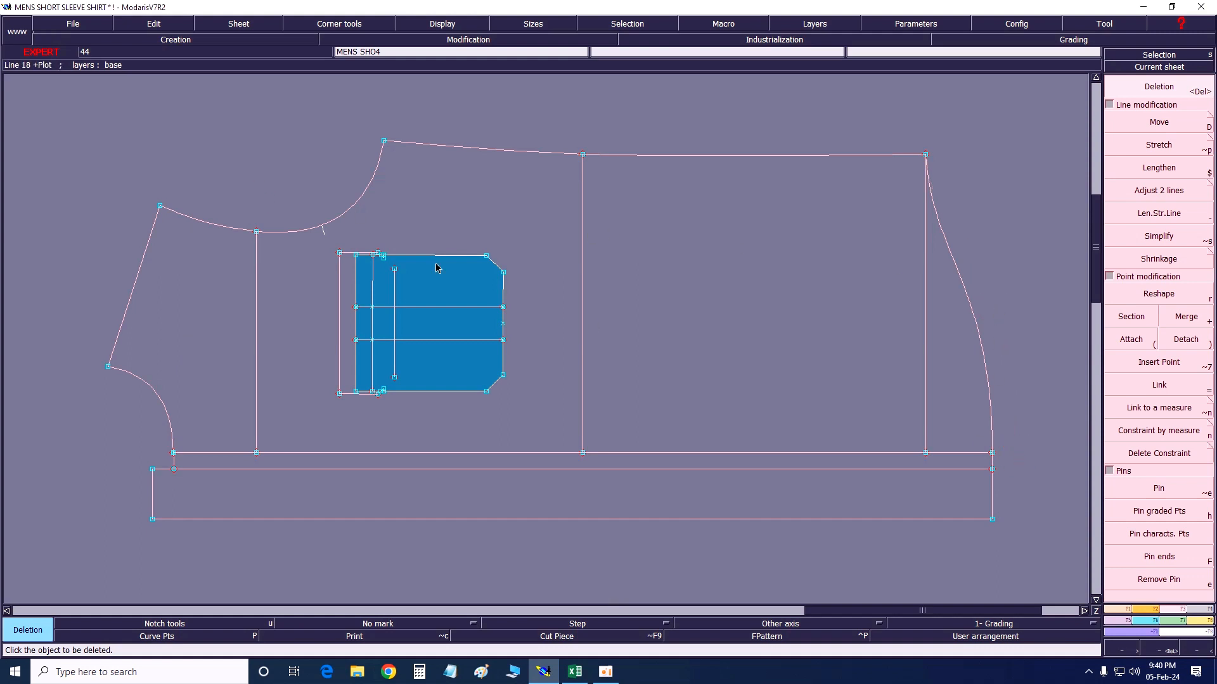
{"action": "left_click_drag", "start_coordinate": [64, 106], "coordinate": [1033, 564]}
{"action": "left_click", "coordinate": [845, 560]}
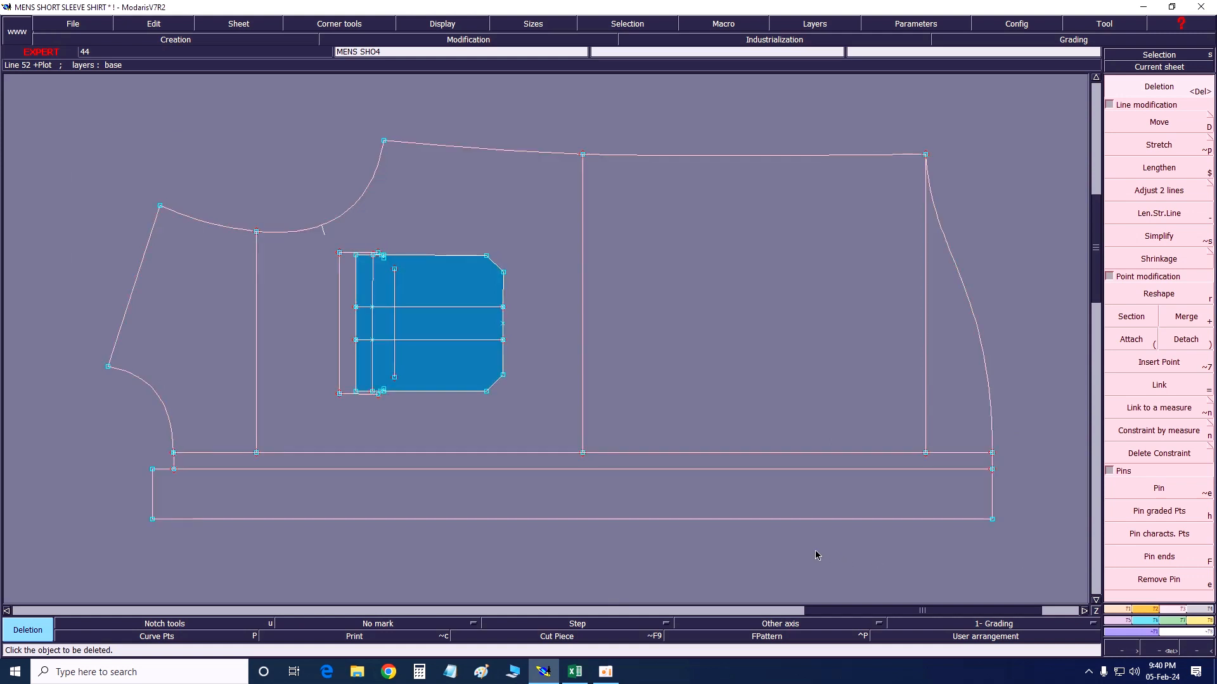
{"action": "left_click_drag", "start_coordinate": [402, 288], "coordinate": [567, 431]}
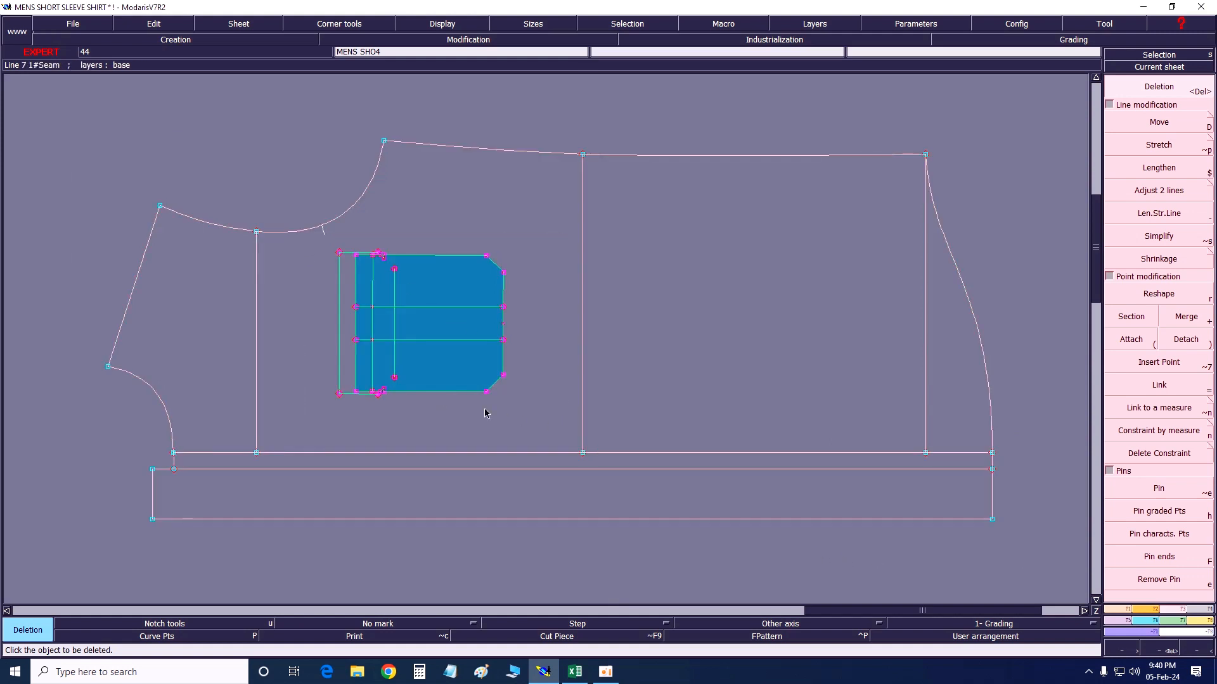
{"action": "left_click", "coordinate": [446, 393]}
{"action": "left_click", "coordinate": [627, 418]}
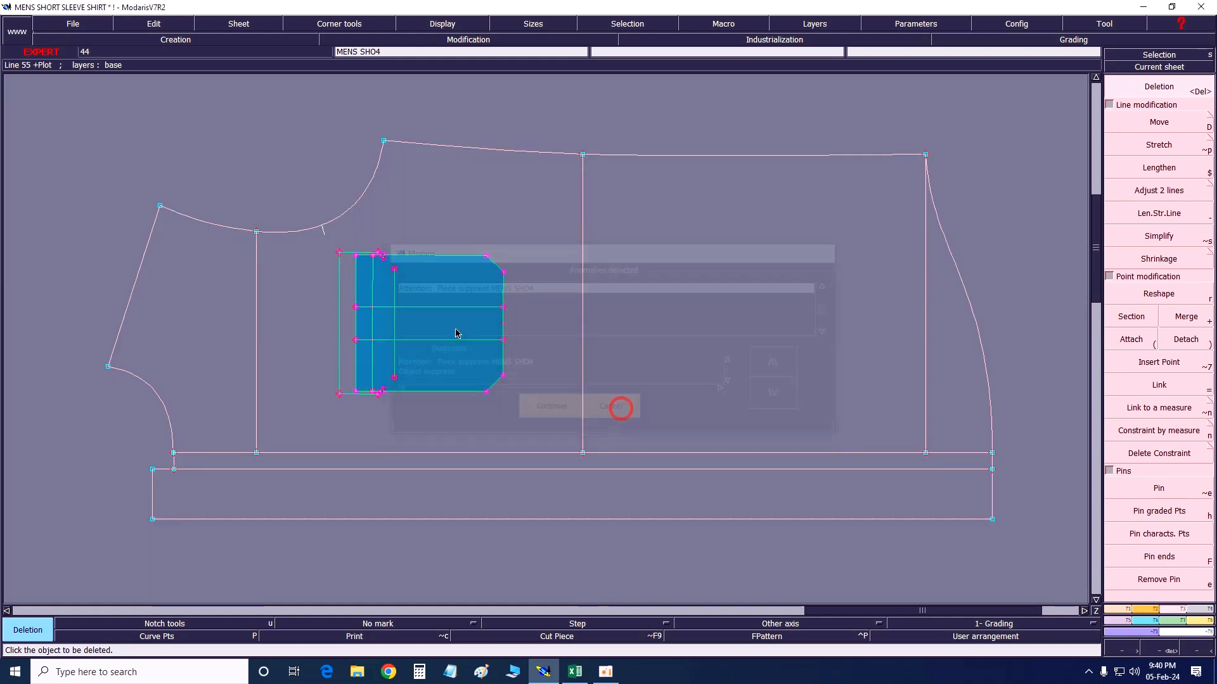
{"action": "key", "text": "z"}
{"action": "left_click_drag", "start_coordinate": [299, 226], "coordinate": [523, 410]}
{"action": "key", "text": "Delete"}
{"action": "left_click", "coordinate": [446, 236]}
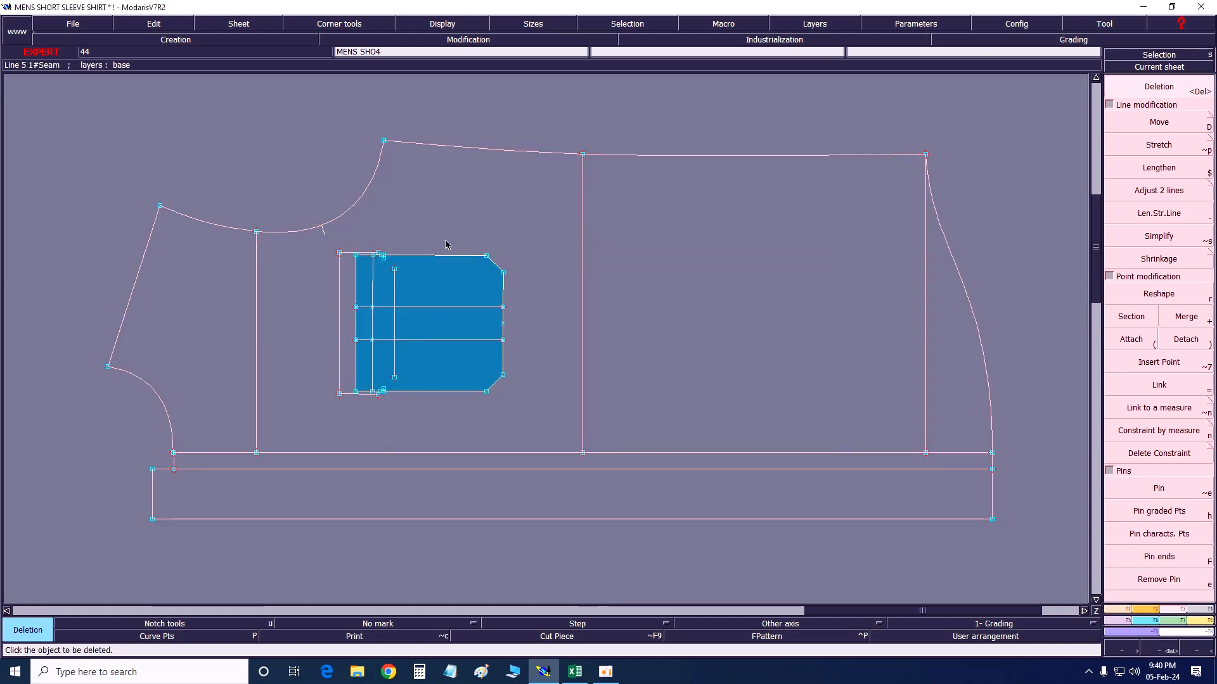
Delete the three flap outline lines around the pocket's opening edge.
{"action": "key", "text": "z"}
{"action": "left_click_drag", "start_coordinate": [309, 229], "coordinate": [550, 410]}
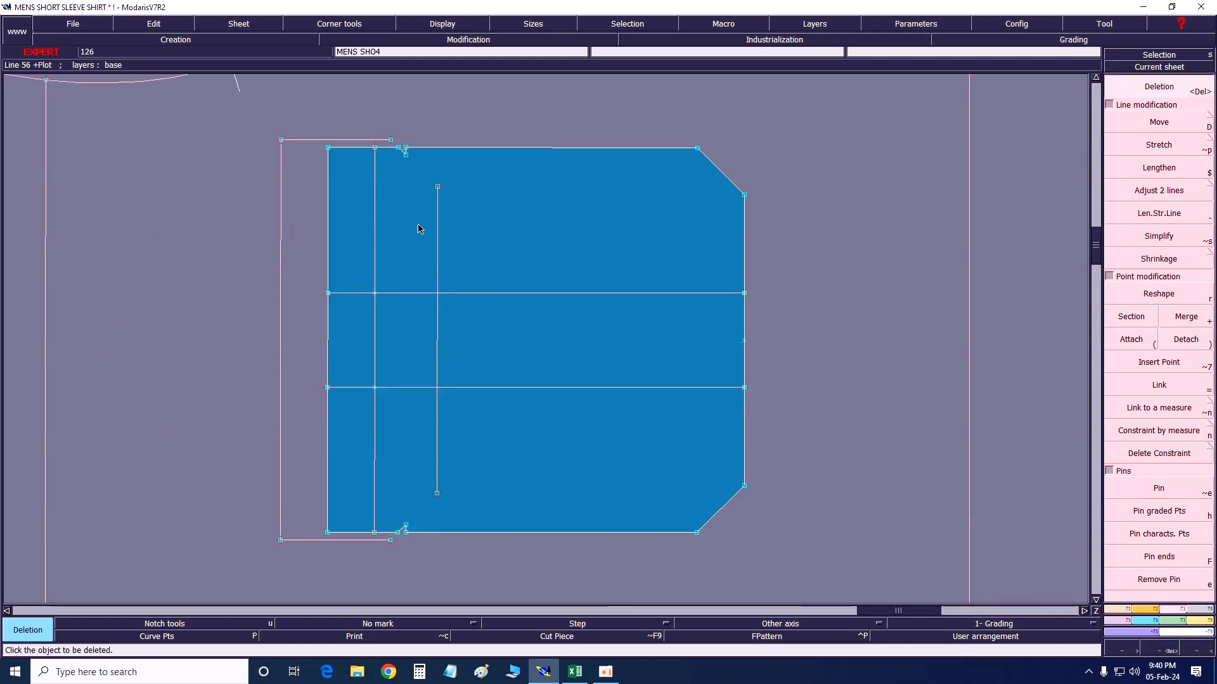
{"action": "left_click", "coordinate": [372, 139]}
{"action": "left_click", "coordinate": [281, 196]}
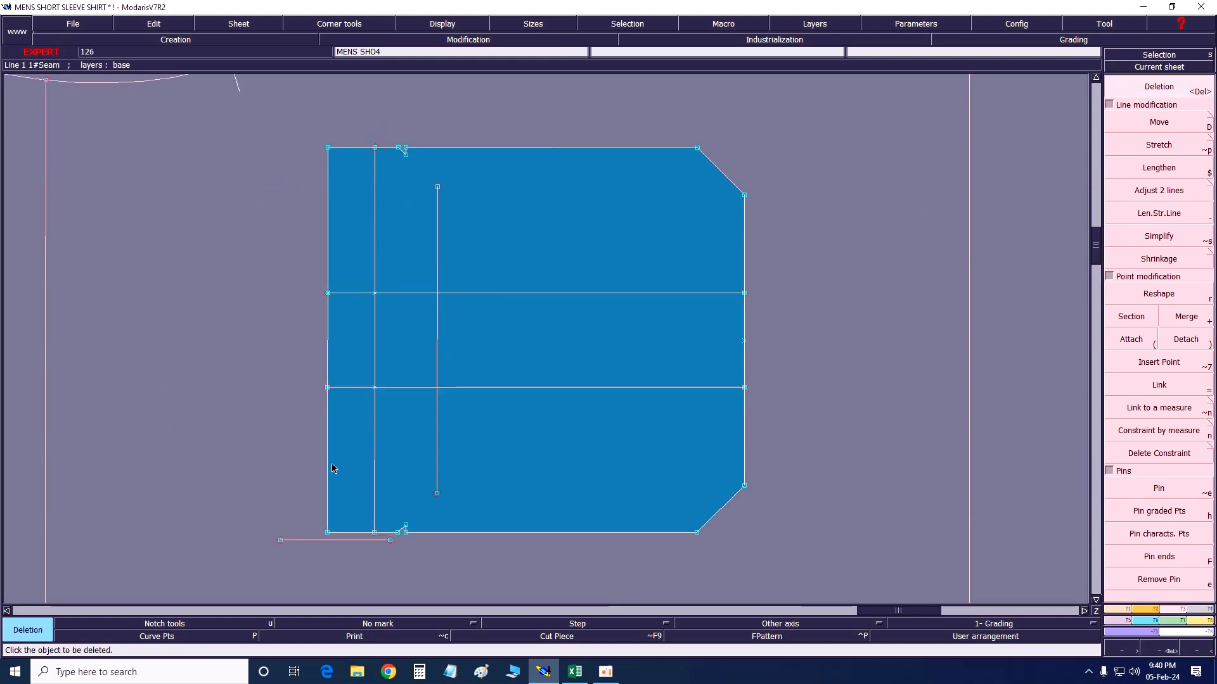
{"action": "left_click", "coordinate": [338, 540]}
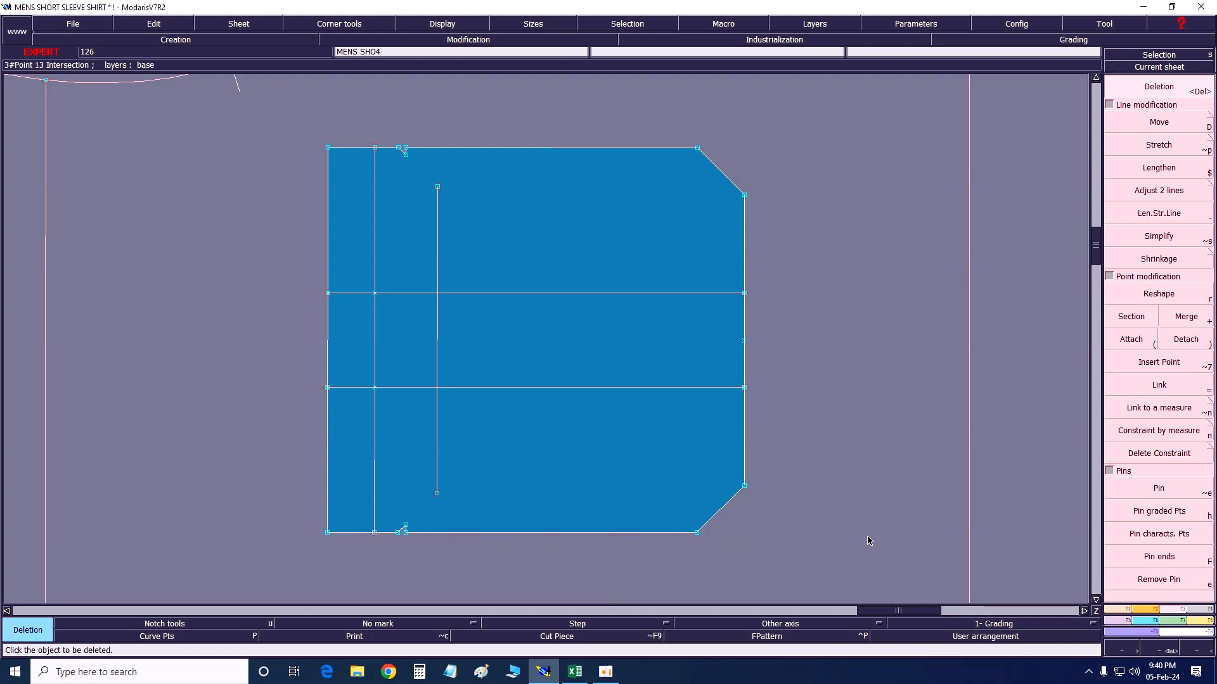
Delete the pocket's inner line parallel to its opening and the short diagonal flap segments at both side edges.
{"action": "left_click", "coordinate": [1186, 316]}
{"action": "key", "text": "Delete"}
{"action": "left_click", "coordinate": [437, 256]}
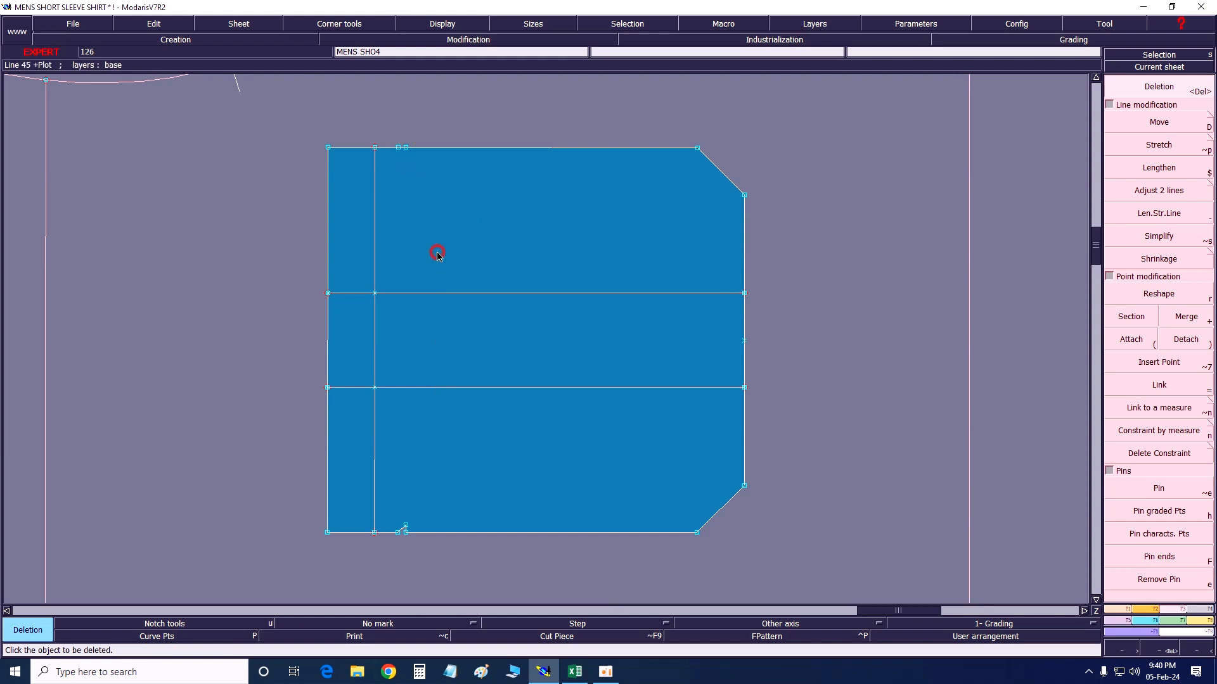
{"action": "left_click", "coordinate": [1180, 324]}
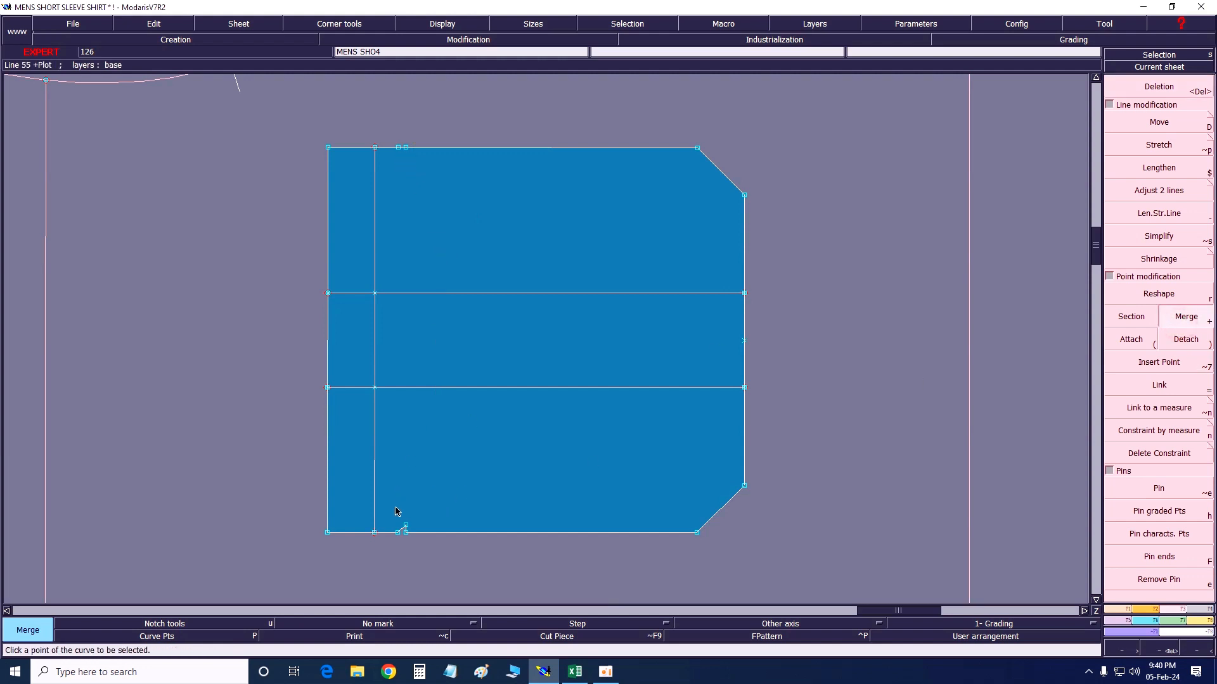
{"action": "left_click", "coordinate": [408, 524]}
{"action": "key", "text": "Delete"}
{"action": "left_click", "coordinate": [408, 530]}
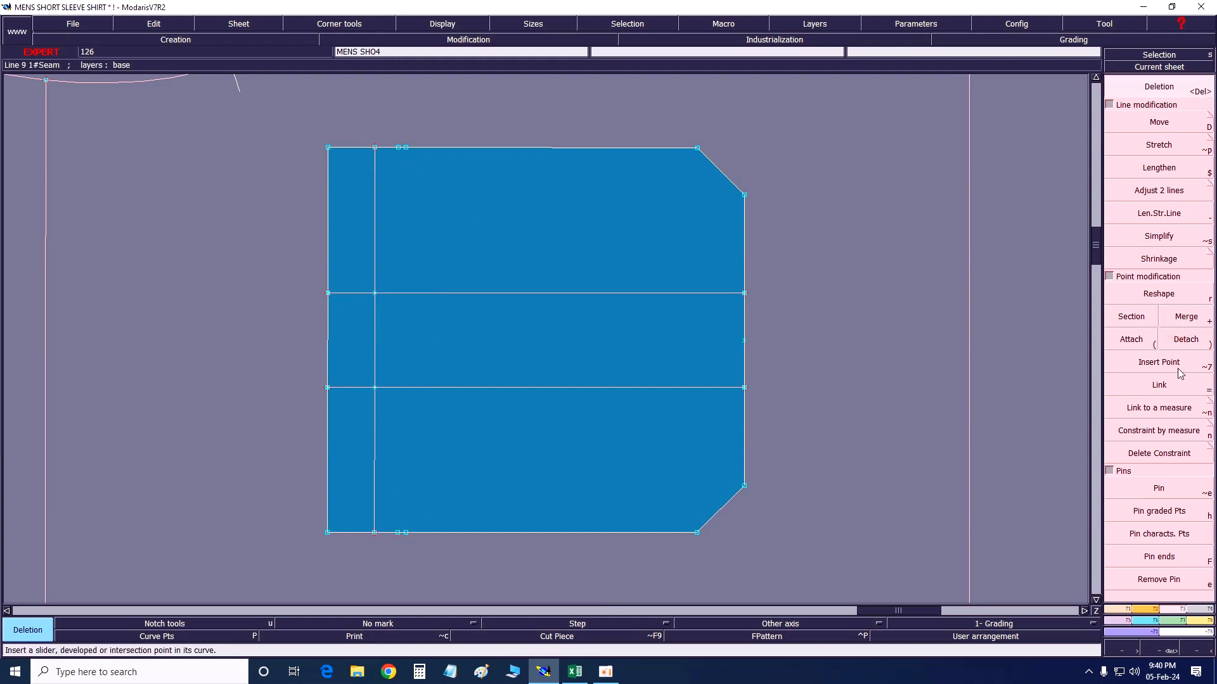
Merge the leftover flap points on both pocket side edges and remove them from the outline.
{"action": "key", "text": "plus"}
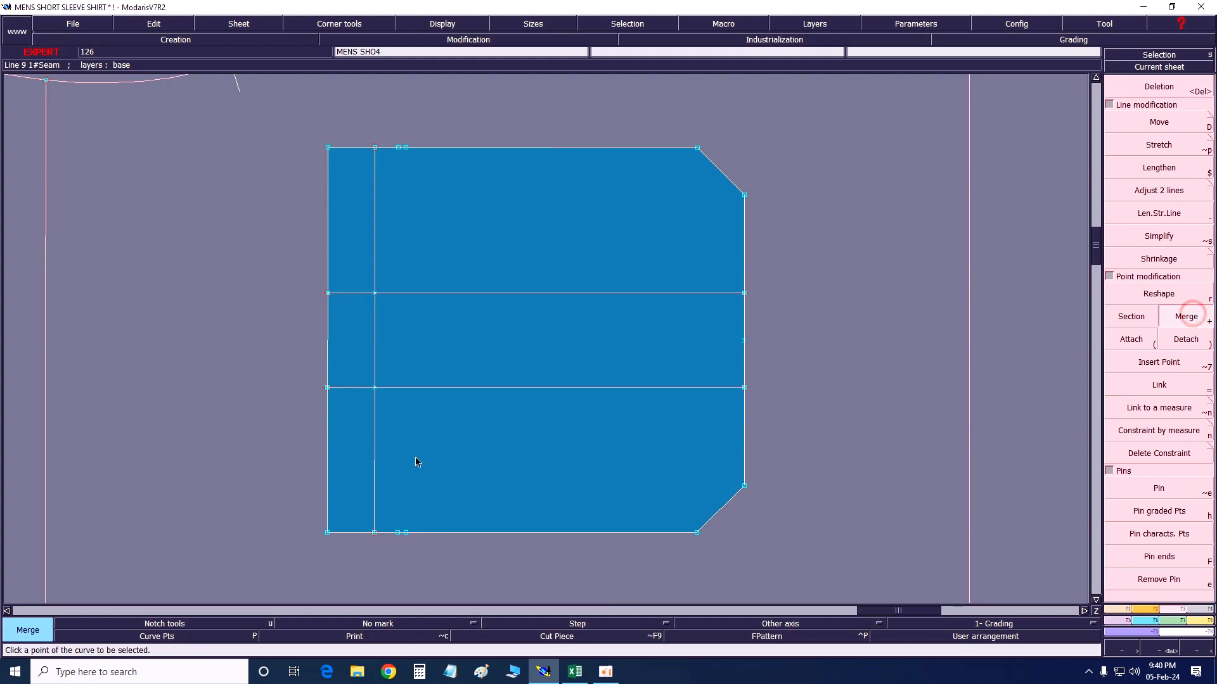
{"action": "left_click", "coordinate": [398, 533]}
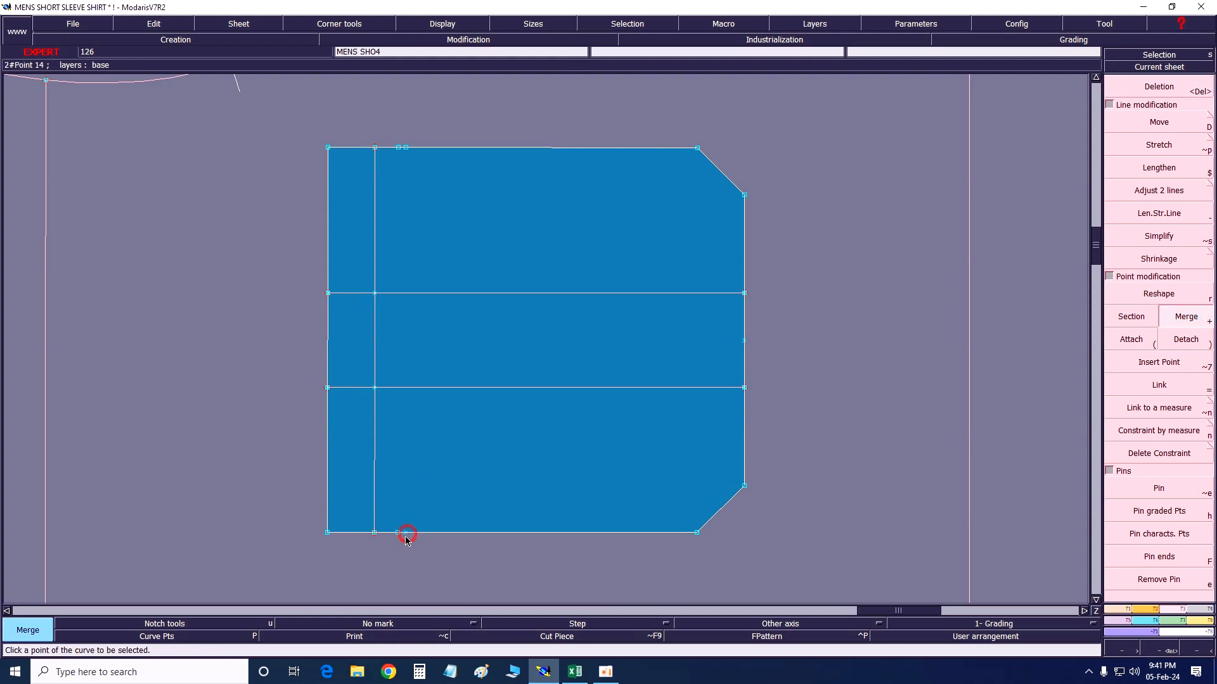
{"action": "left_click", "coordinate": [405, 148]}
{"action": "mouse_move", "coordinate": [389, 126]}
{"action": "left_mouse_down"}
{"action": "mouse_move", "coordinate": [470, 436]}
{"action": "mouse_move", "coordinate": [487, 562]}
{"action": "left_mouse_up"}
{"action": "key", "text": "Delete"}
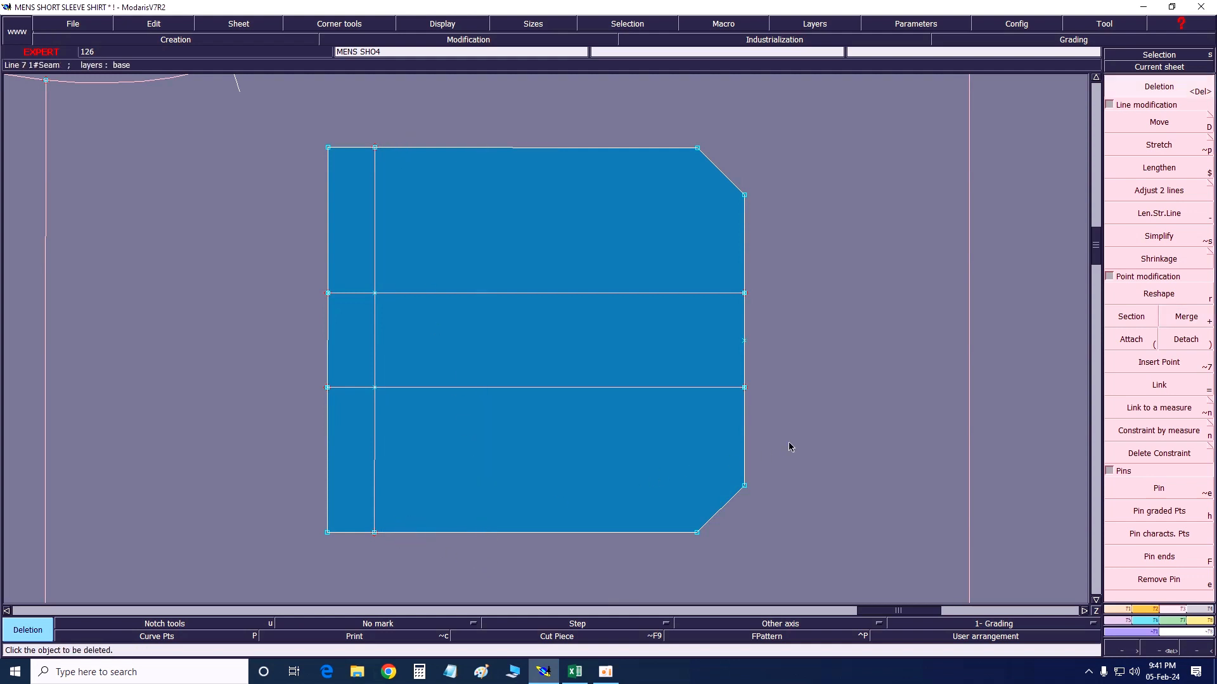
Extract the complete front body as a seam piece from the cleaned-up sheet, including the placket strips and the pocket's internal lines.
{"action": "key", "text": "8"}
{"action": "left_click", "coordinate": [1184, 69]}
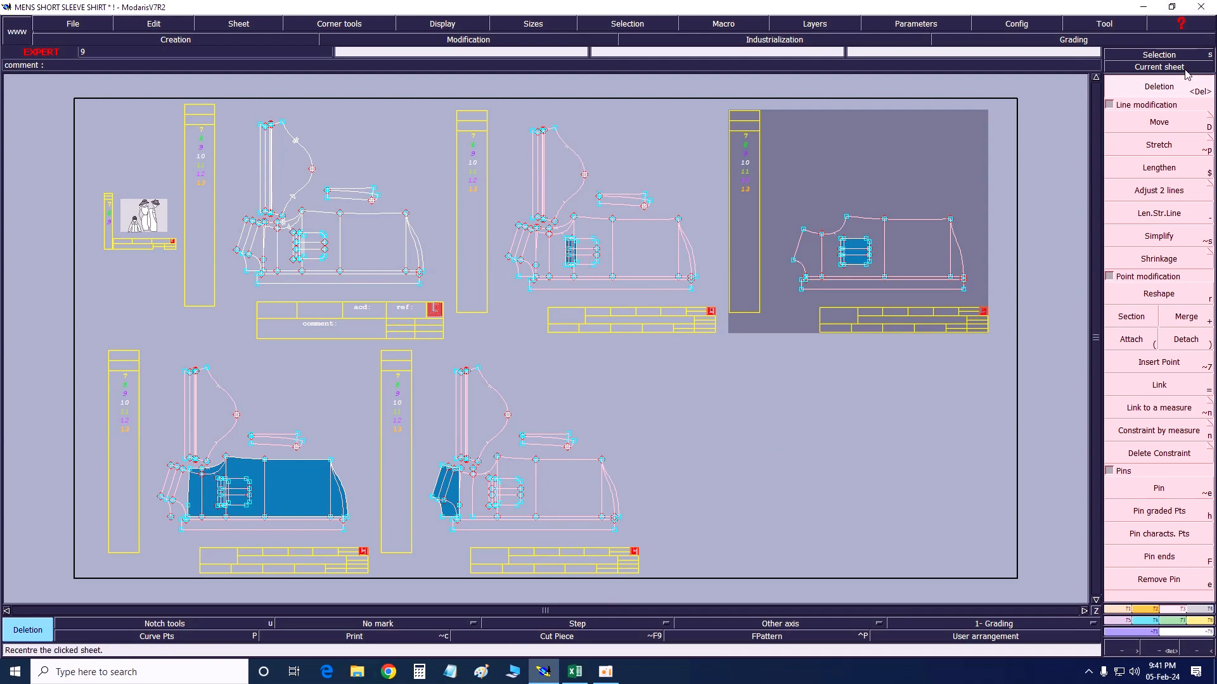
{"action": "left_click", "coordinate": [937, 258]}
{"action": "left_click_drag", "start_coordinate": [395, 269], "coordinate": [866, 515]}
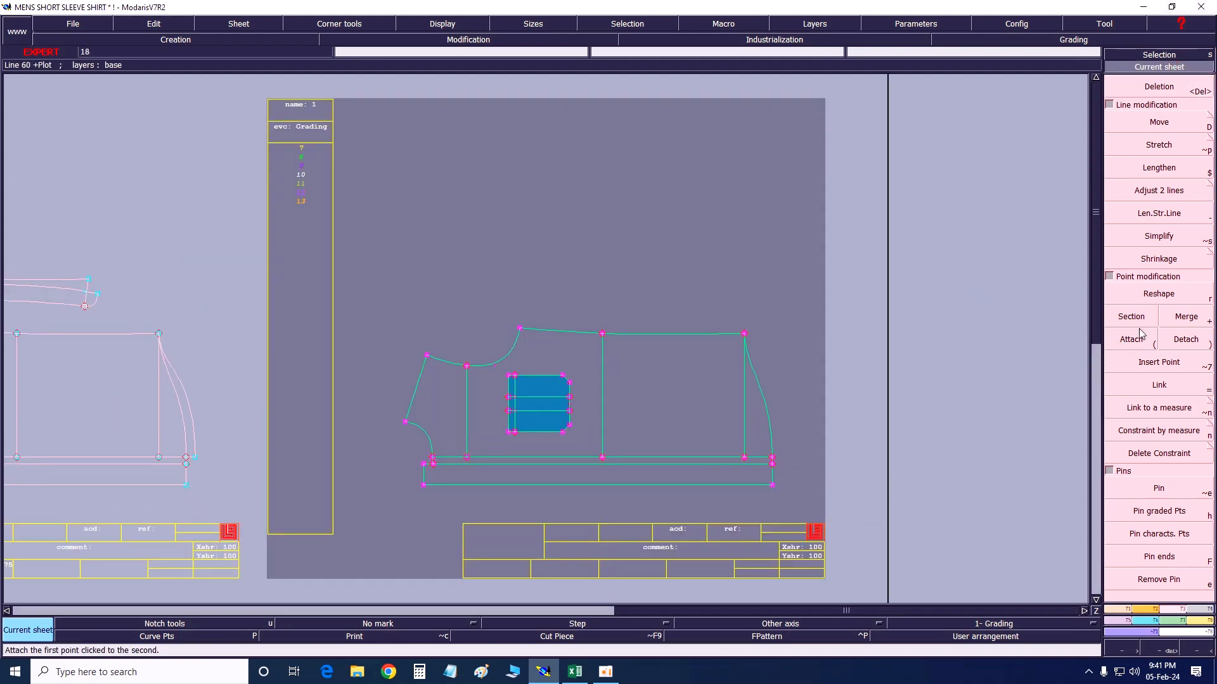
{"action": "left_click", "coordinate": [1199, 610]}
{"action": "left_click", "coordinate": [1135, 375]}
{"action": "left_click", "coordinate": [678, 442]}
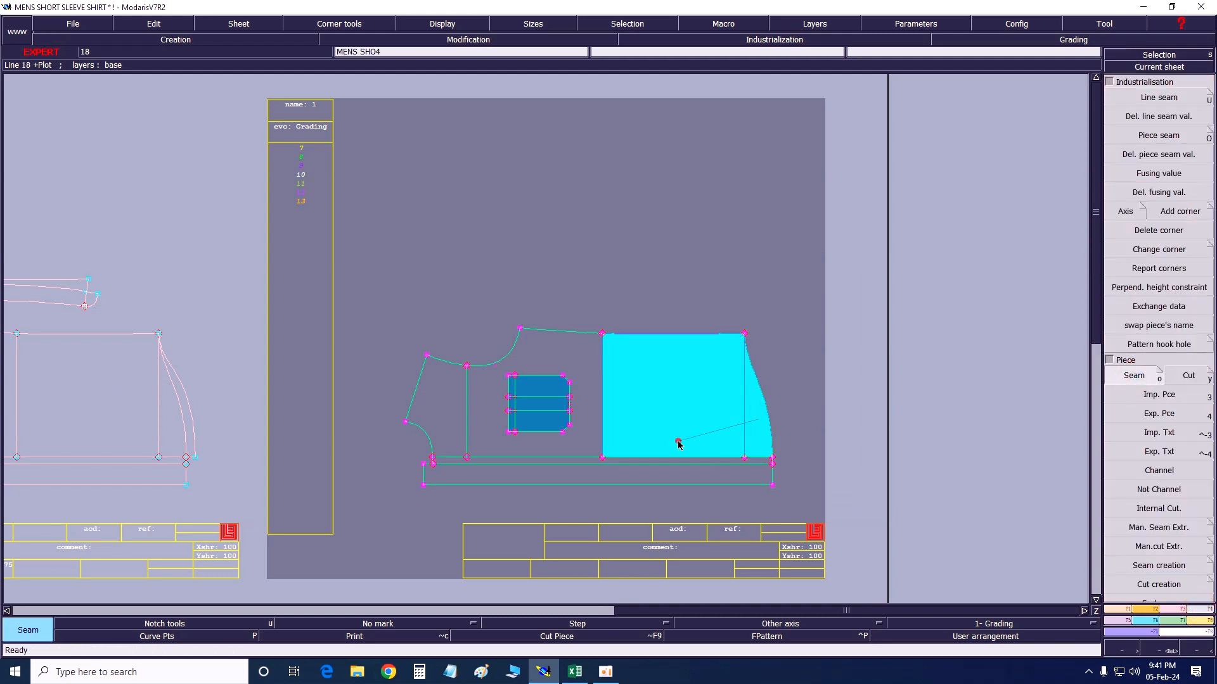
{"action": "left_click", "coordinate": [690, 469]}
{"action": "left_click", "coordinate": [555, 459]}
{"action": "left_click", "coordinate": [487, 429]}
{"action": "left_click", "coordinate": [485, 390]}
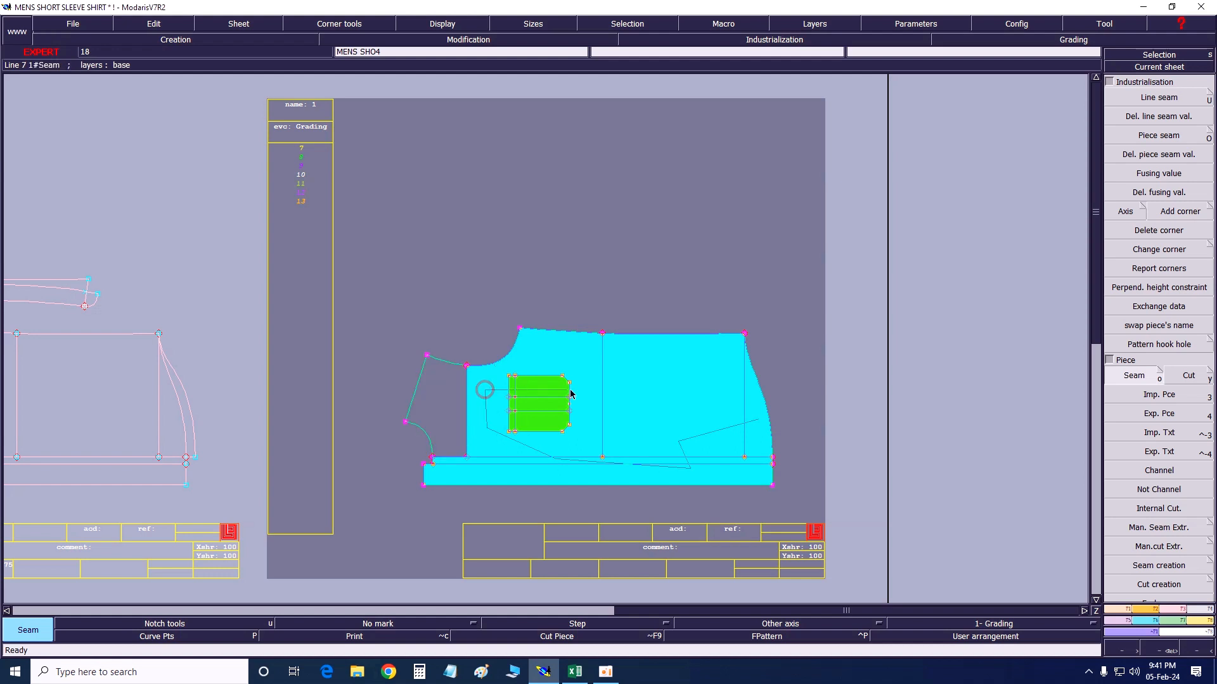
{"action": "left_click", "coordinate": [450, 409]}
{"action": "right_click", "coordinate": [553, 376]}
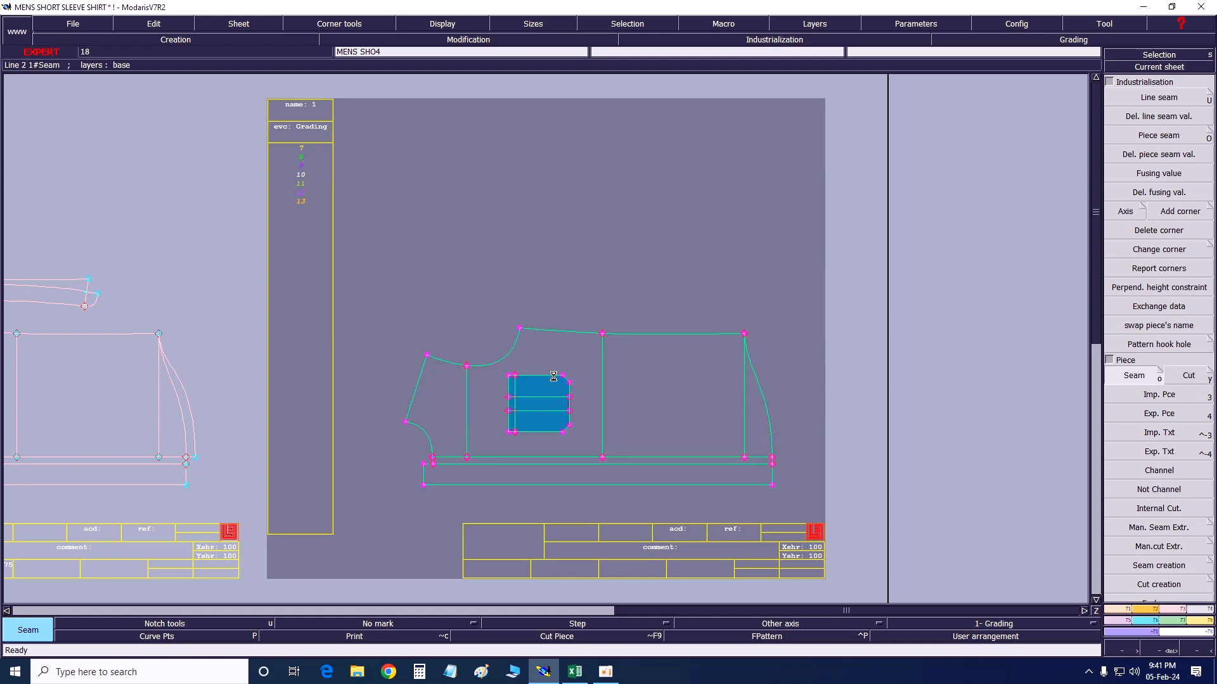
Arrange all sheets, make the new front piece current, and draw a straight placket line from the neckline's lower end to the hem.
{"action": "key", "text": "Home"}
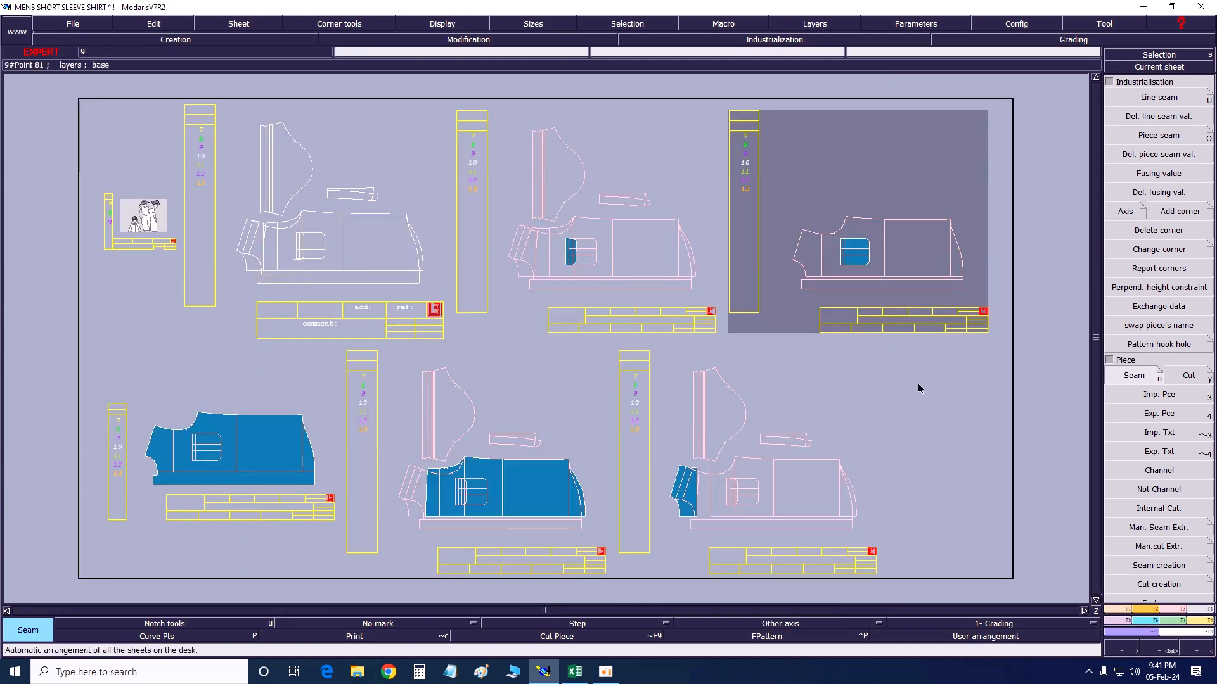
{"action": "left_click", "coordinate": [1159, 67]}
{"action": "left_click", "coordinate": [241, 485]}
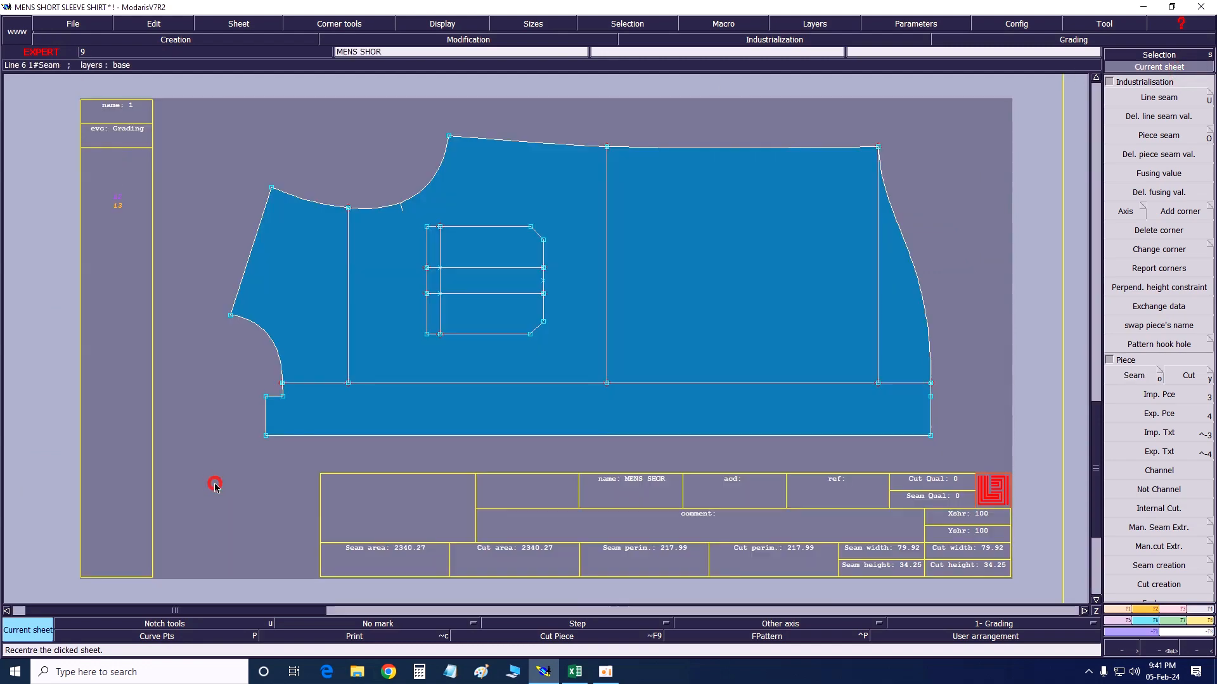
{"action": "key", "text": "b"}
{"action": "left_click", "coordinate": [284, 397]}
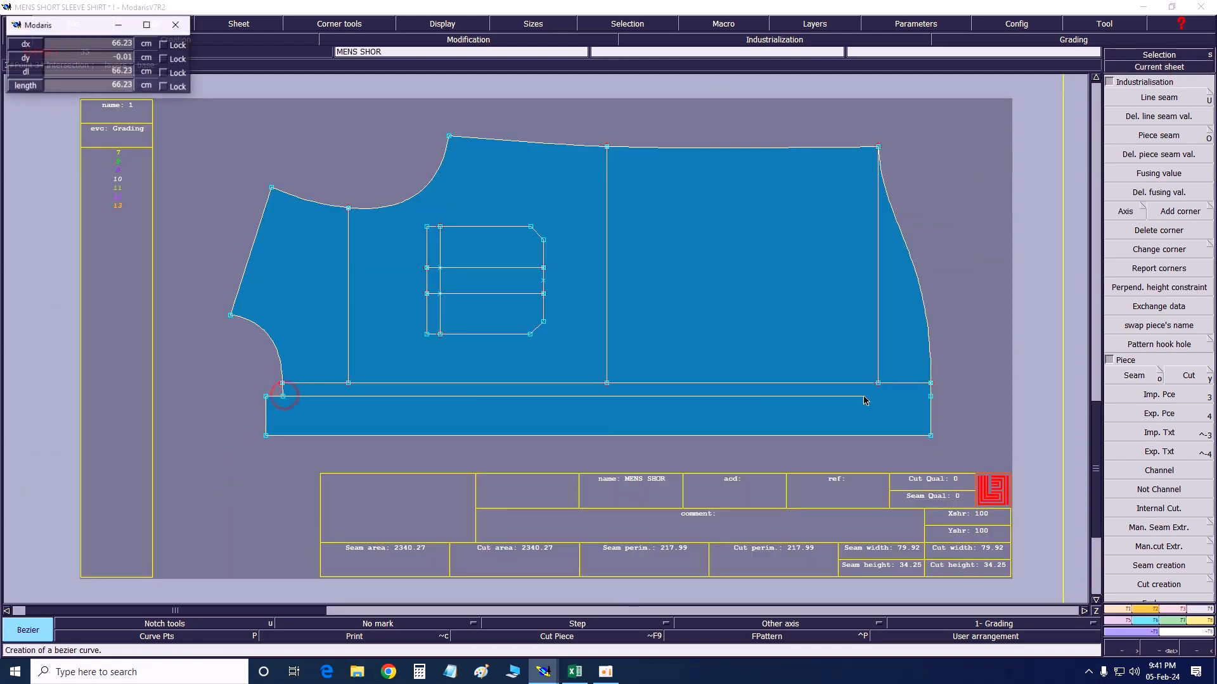
{"action": "left_click", "coordinate": [931, 396]}
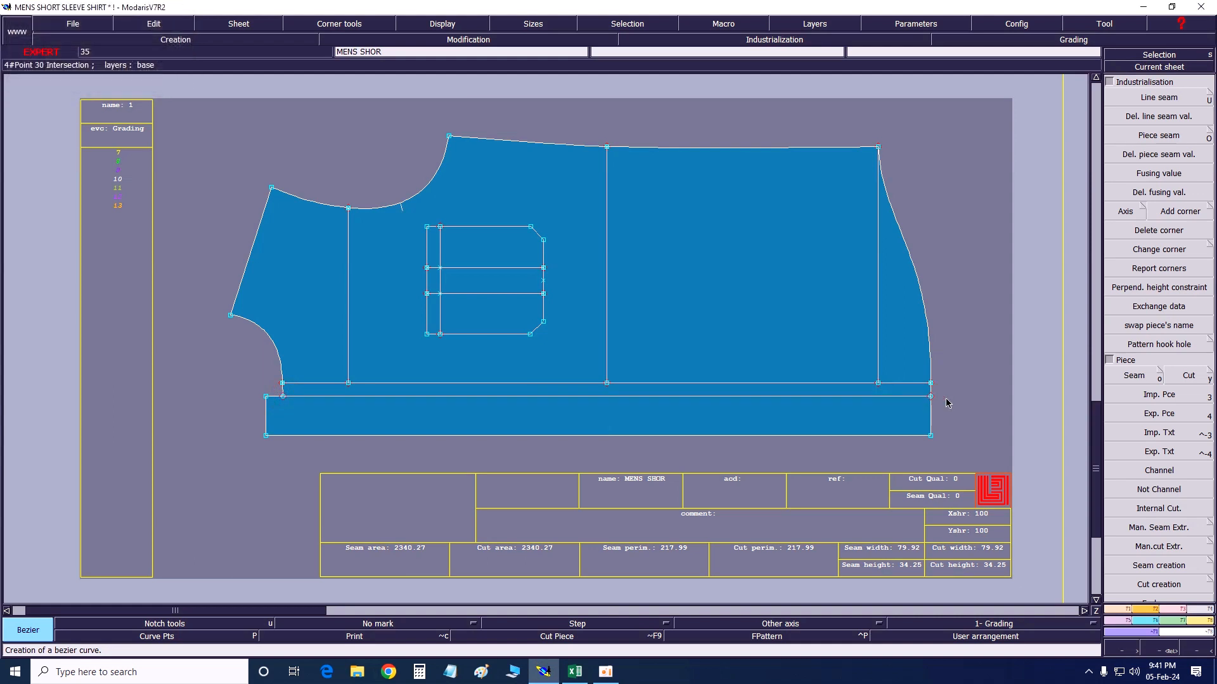
Examine the shirt sketch and measurement table in Excel, and return to Modaris.
{"action": "left_click", "coordinate": [1144, 100]}
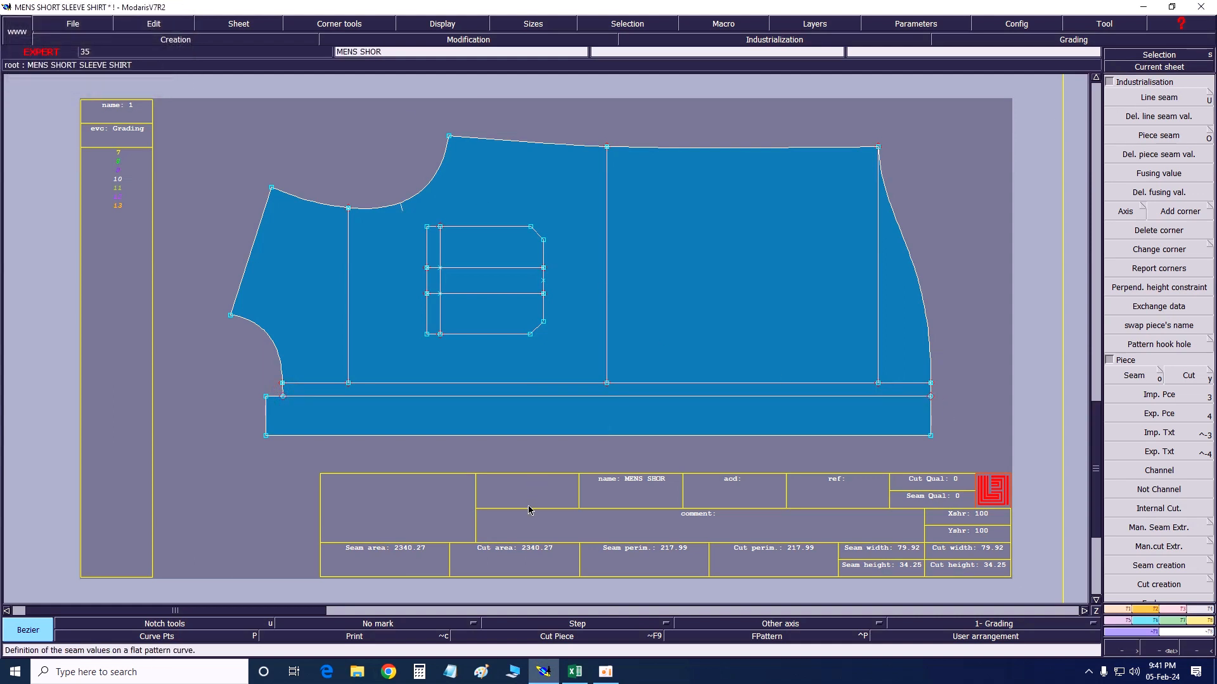
{"action": "left_click", "coordinate": [574, 672]}
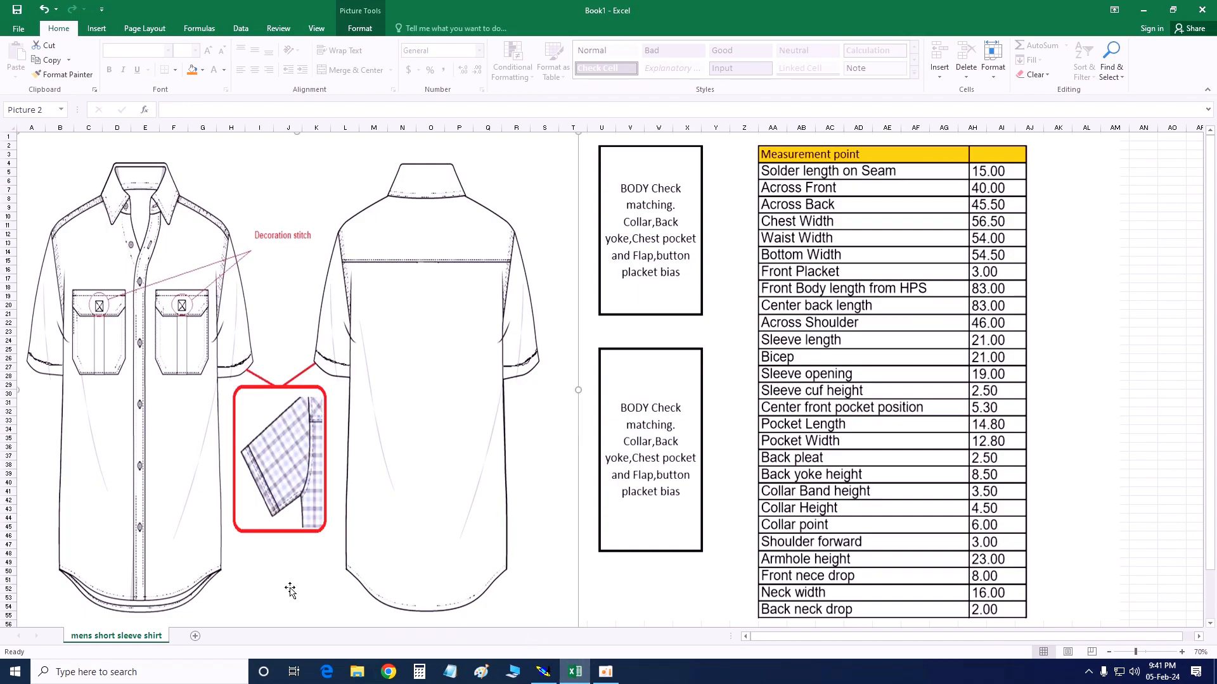
{"action": "left_click", "coordinate": [1146, 9]}
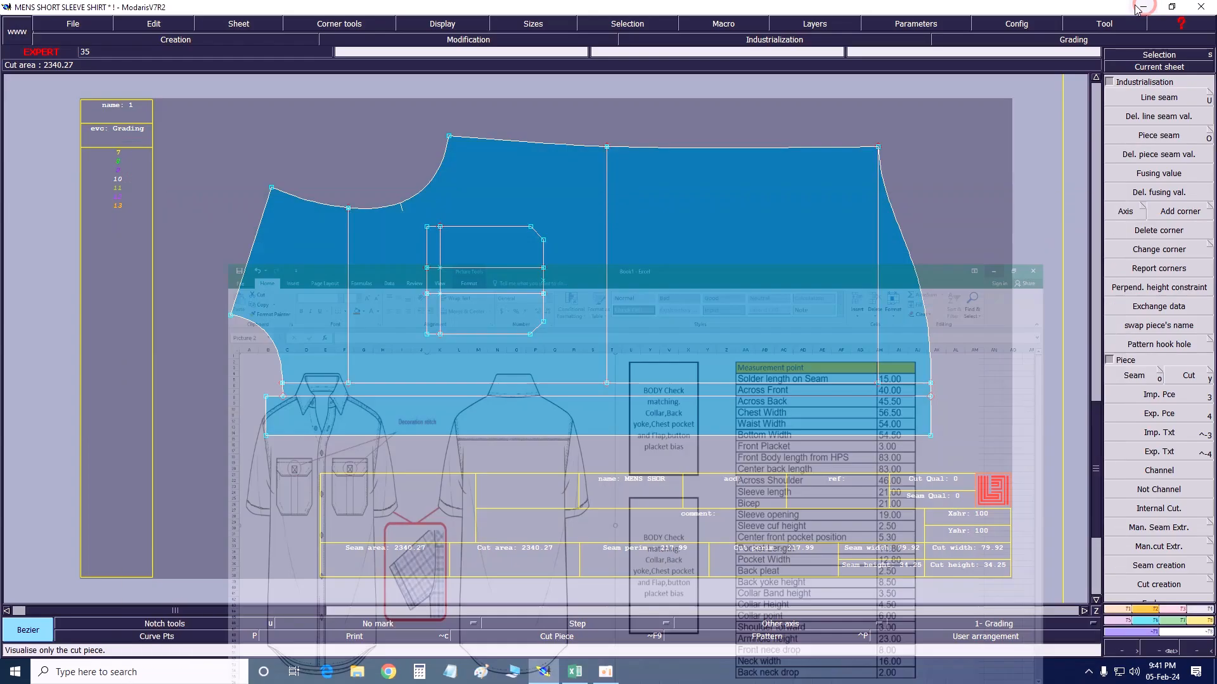
Add a 1 cm seam allowance to the front piece's side seam, armhole and shoulder lines.
{"action": "left_click", "coordinate": [1158, 96]}
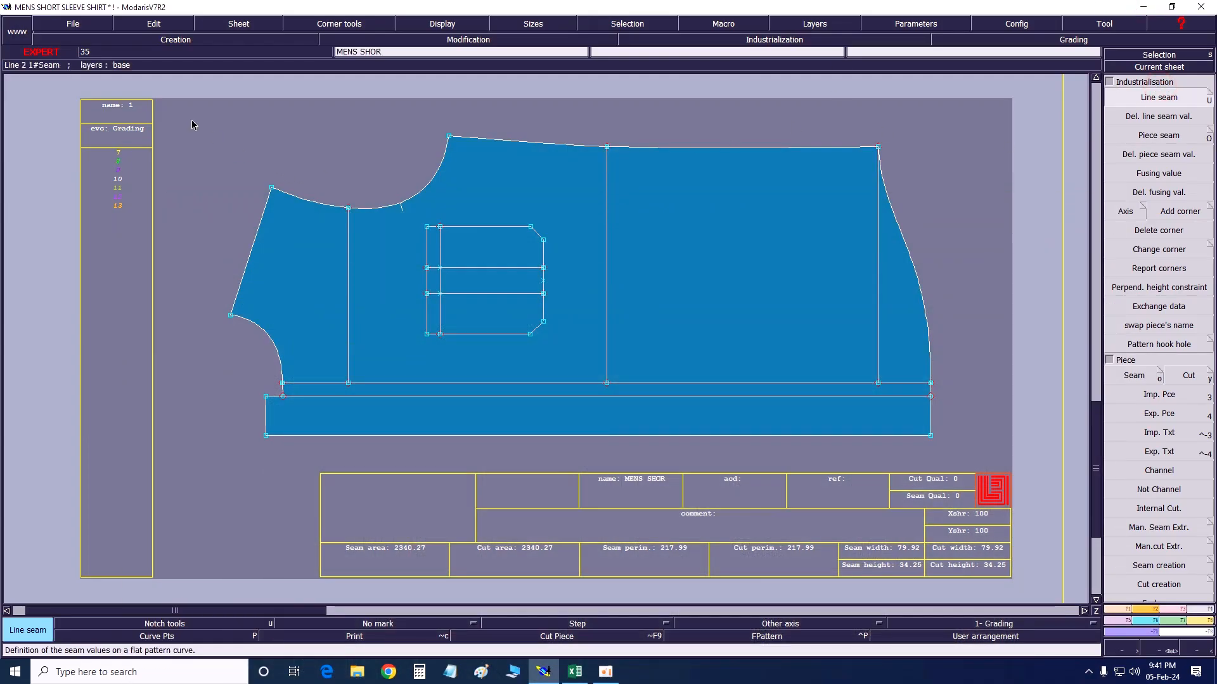
{"action": "left_click_drag", "start_coordinate": [192, 120], "coordinate": [996, 474]}
{"action": "left_click", "coordinate": [746, 147]}
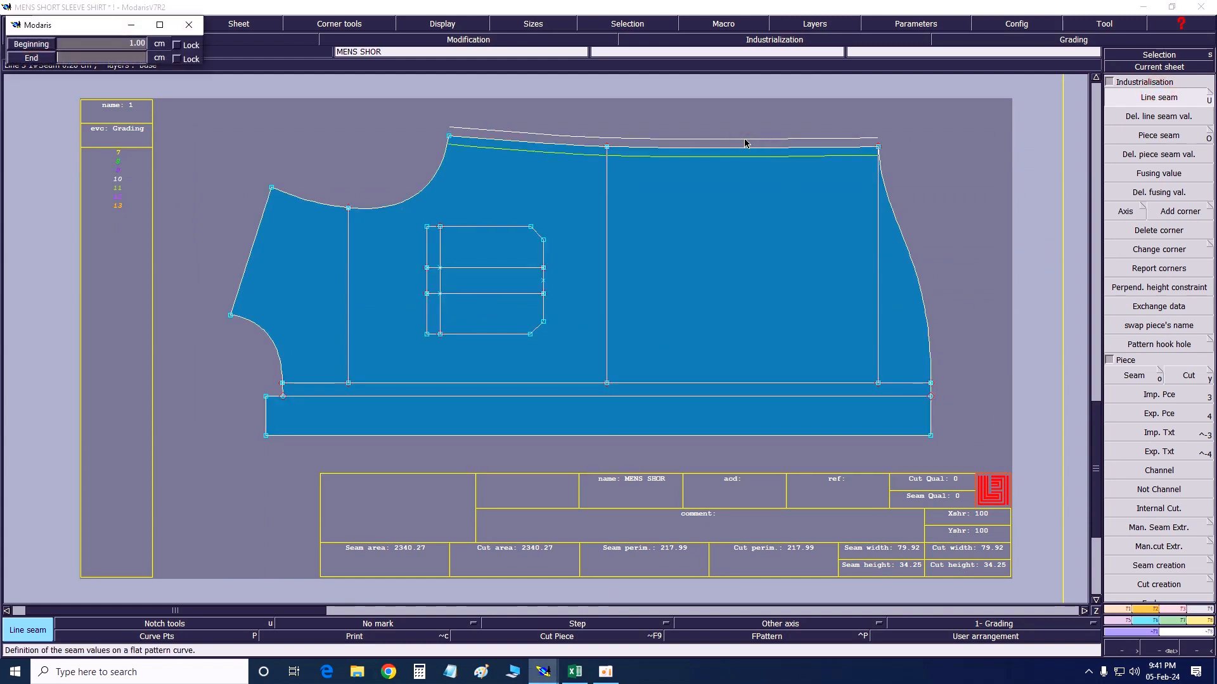
{"action": "type", "text": "1"}
{"action": "key", "text": "Return"}
{"action": "left_click", "coordinate": [415, 196]}
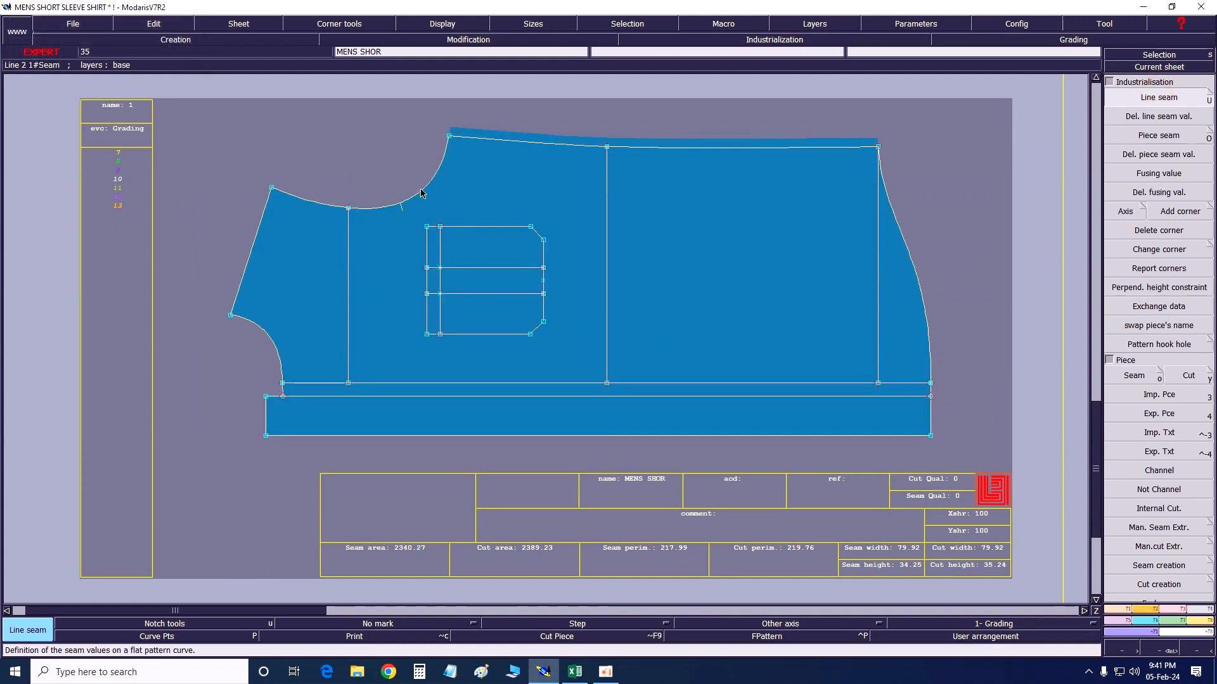
{"action": "type", "text": "1"}
{"action": "key", "text": "Return"}
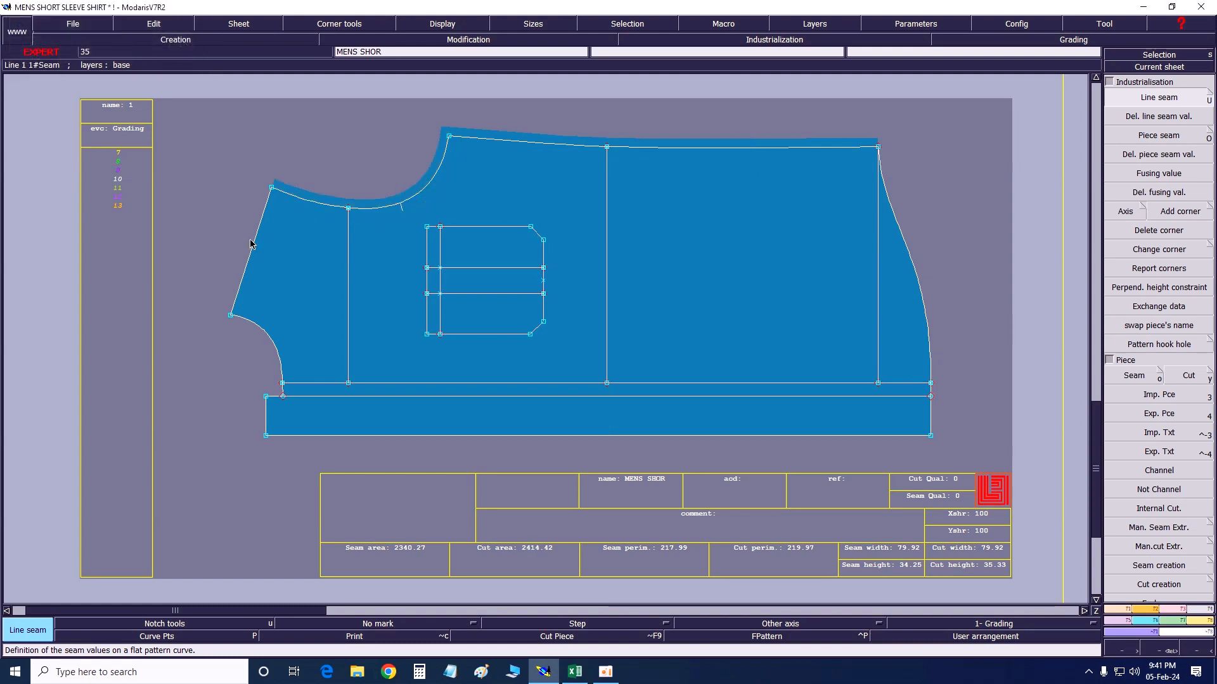
{"action": "left_click", "coordinate": [251, 244]}
{"action": "type", "text": "1"}
{"action": "key", "text": "Return"}
Add a 0.7 cm seam allowance to the front neckline curve.
{"action": "left_click", "coordinate": [251, 335]}
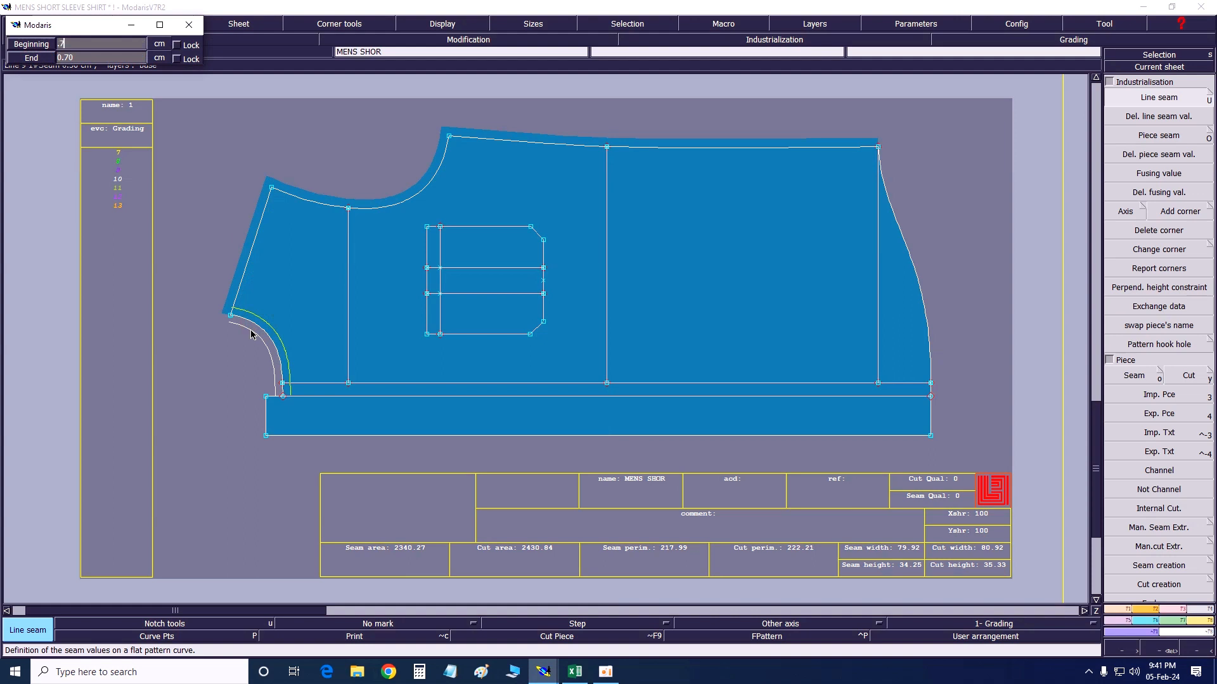
{"action": "type", "text": ".7"}
{"action": "key", "text": "Return"}
Add a 1.5 cm seam allowance to the curved front hem and the placket's hem end.
{"action": "left_click", "coordinate": [927, 289]}
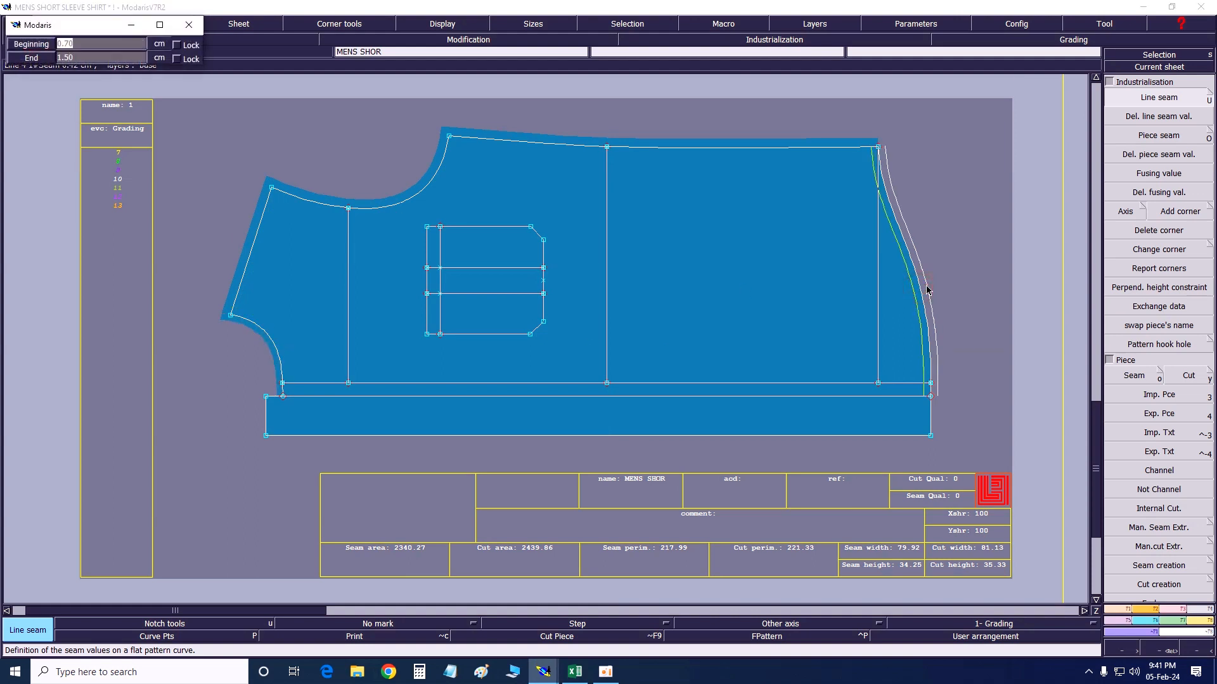
{"action": "key", "text": "Return"}
{"action": "left_click", "coordinate": [933, 413]}
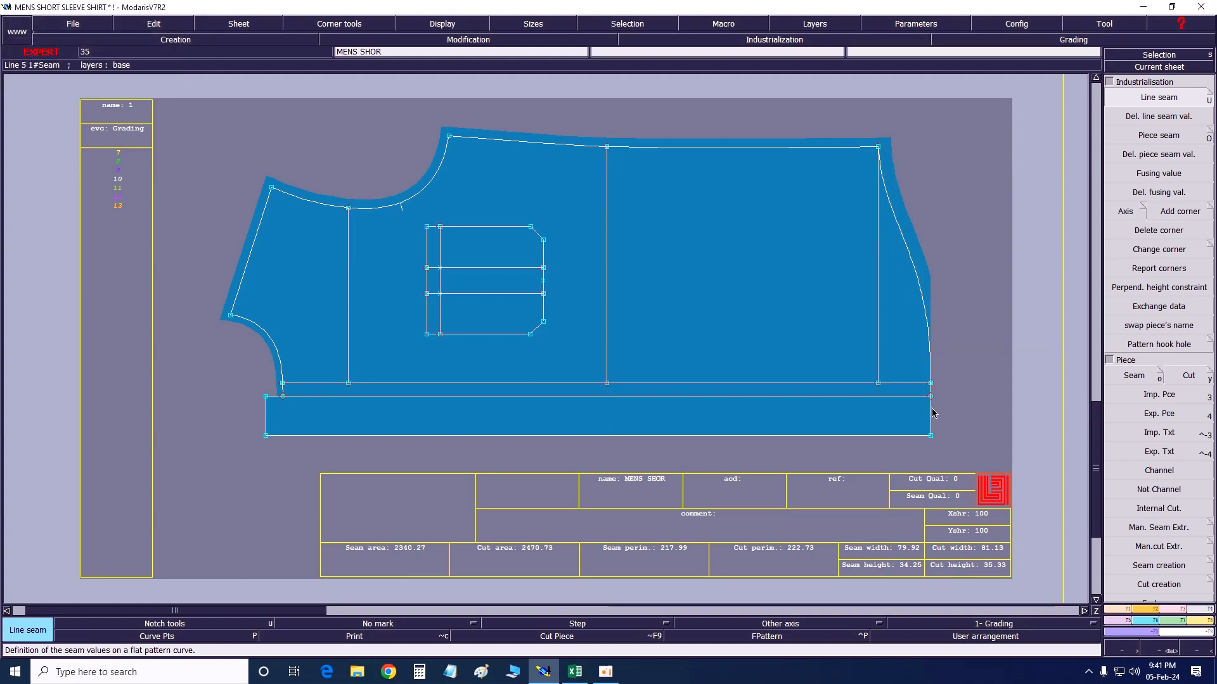
{"action": "type", "text": "1.50"}
{"action": "key", "text": "Return"}
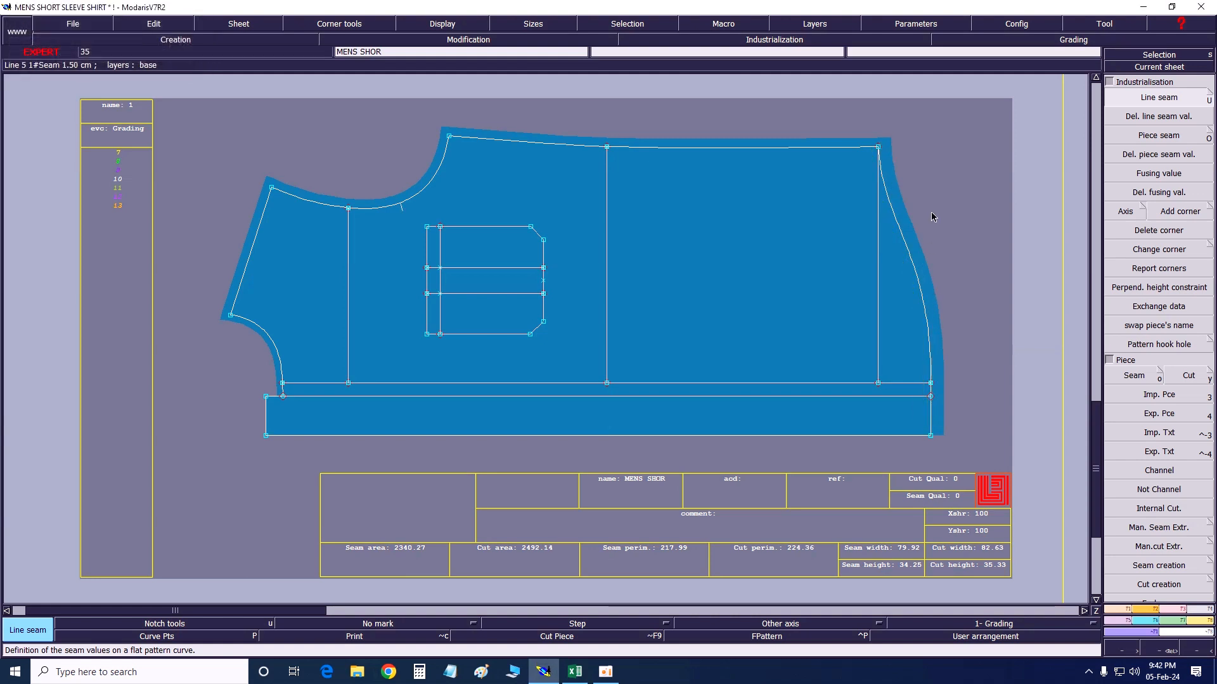
Enter the comment L/FRONT 1X1 for the front piece and arrange all sheets on the desk.
{"action": "left_click", "coordinate": [720, 519]}
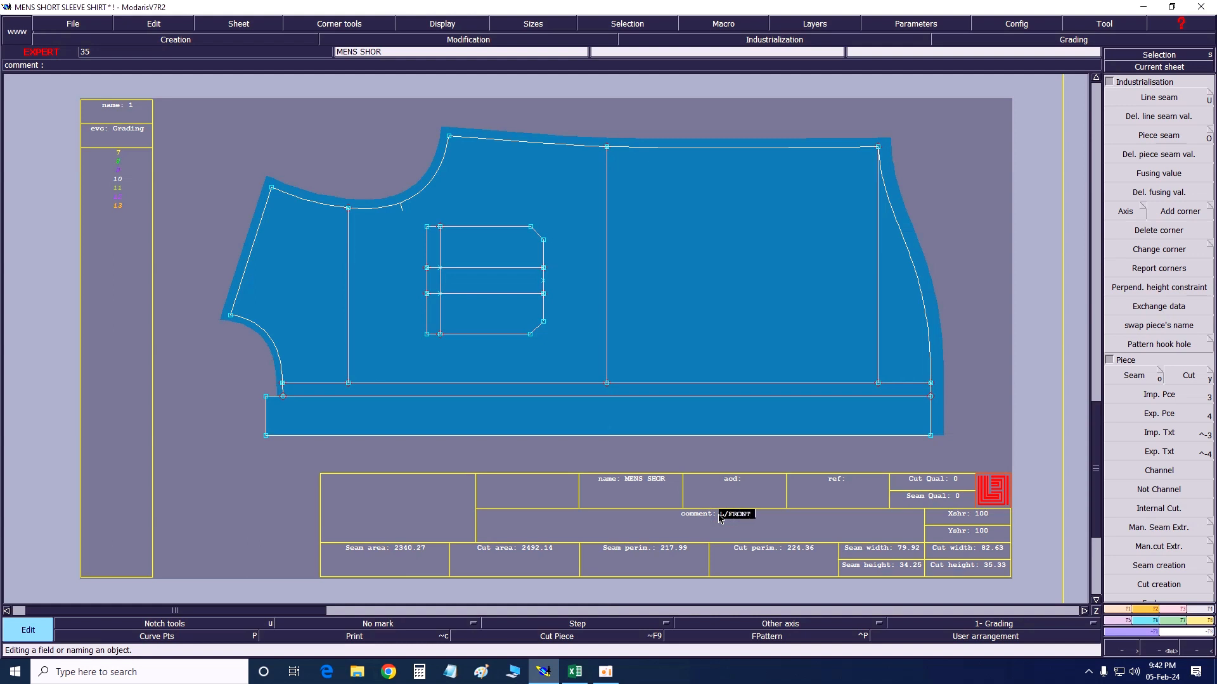
{"action": "key", "text": "Return"}
{"action": "key", "text": "F8"}
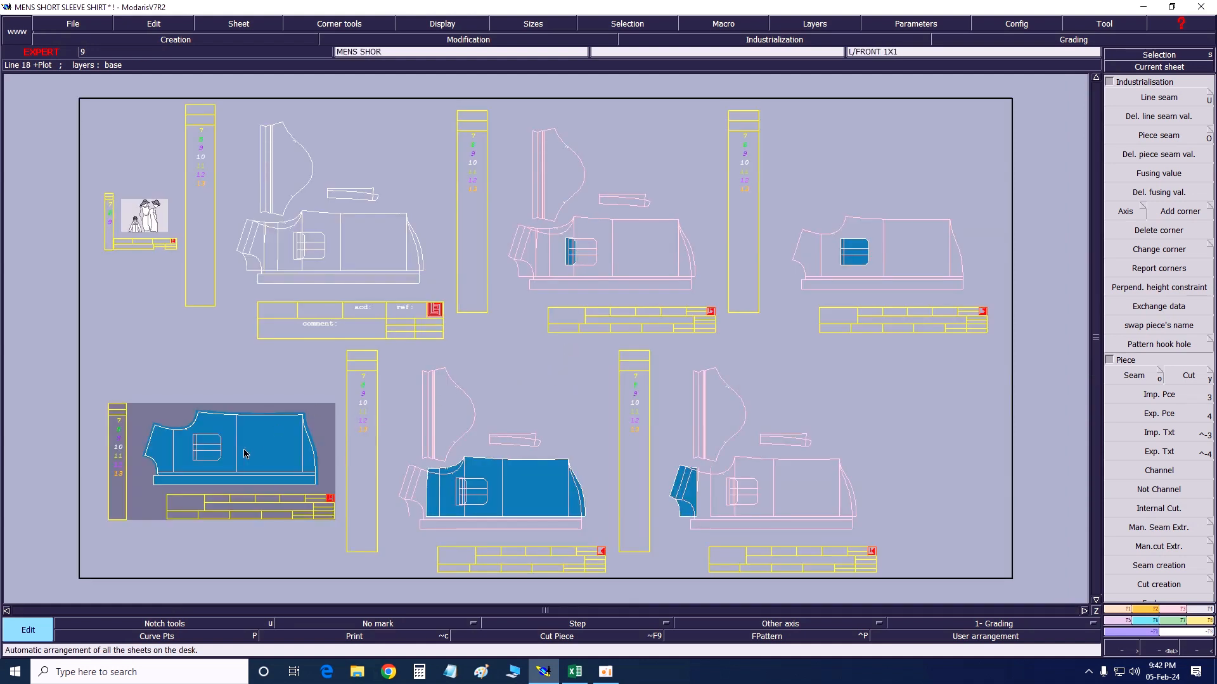
{"action": "key", "text": "c"}
{"action": "left_click", "coordinate": [246, 454]}
{"action": "left_click", "coordinate": [206, 357]}
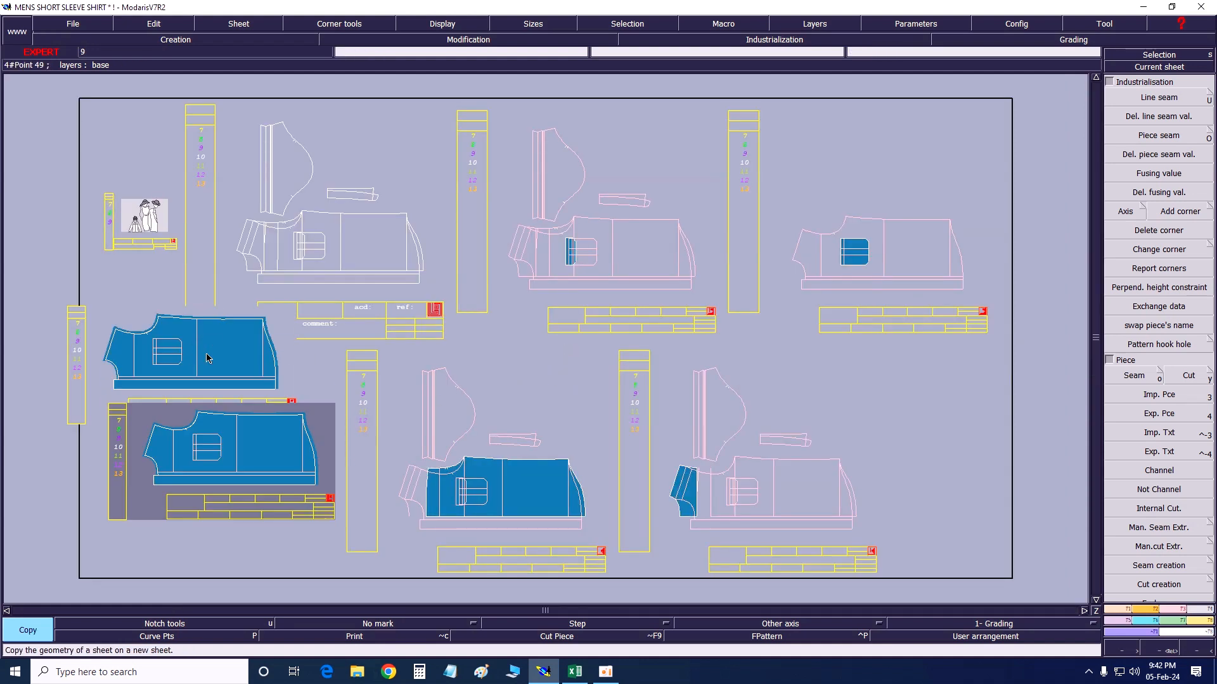
Extract a new seam piece from the L/FRONT 1X1 sheet's body areas, leaving out the placket strip, and arrange all sheets on the desk.
{"action": "left_click", "coordinate": [1184, 68]}
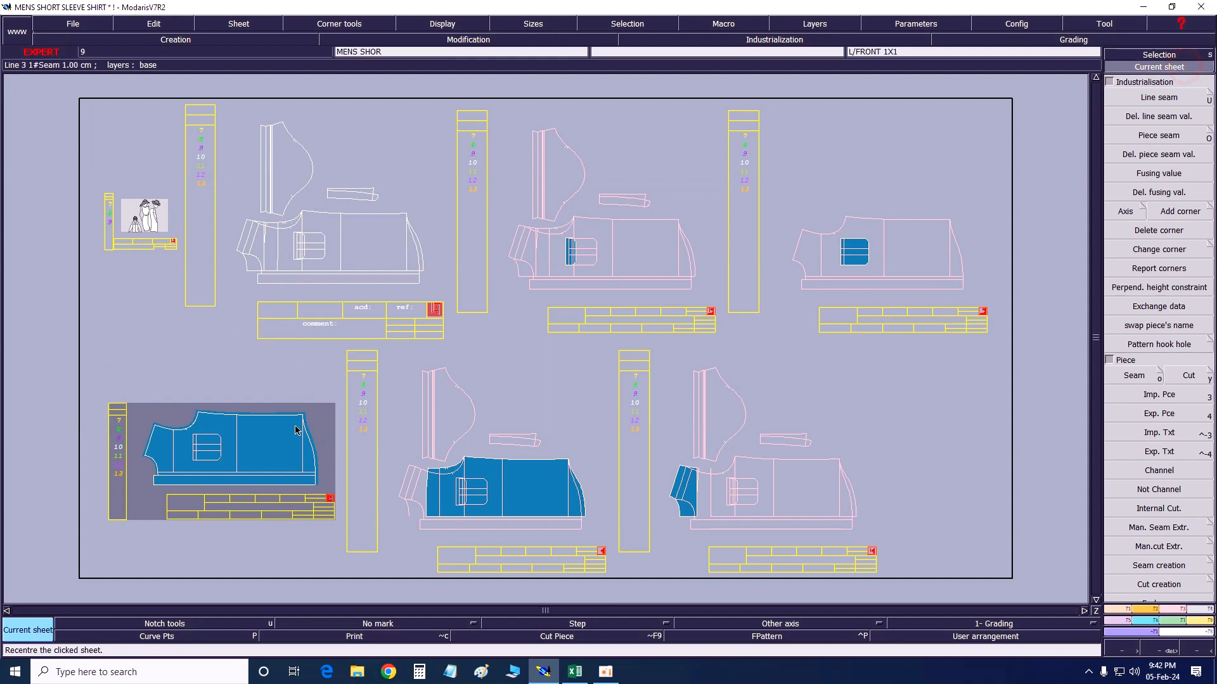
{"action": "left_click", "coordinate": [304, 494]}
{"action": "left_click_drag", "start_coordinate": [175, 96], "coordinate": [1014, 469]}
{"action": "left_click", "coordinate": [1134, 375]}
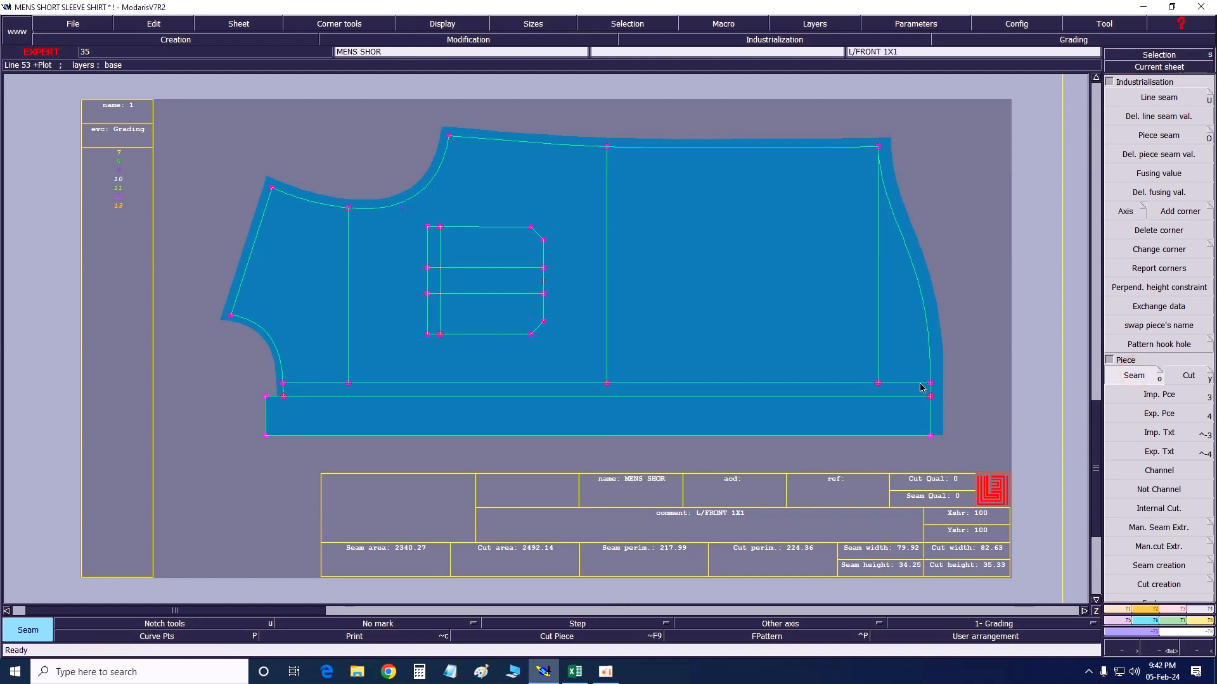
{"action": "left_click", "coordinate": [917, 388]}
{"action": "left_click", "coordinate": [903, 341]}
{"action": "left_click", "coordinate": [472, 328]}
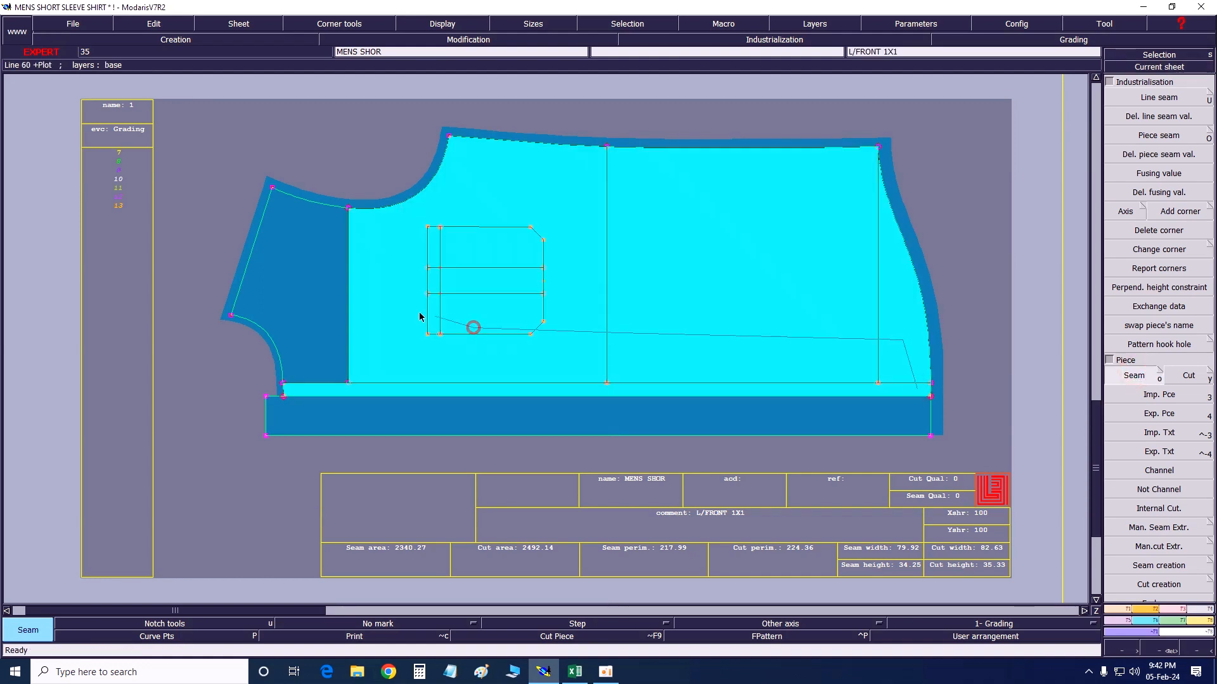
{"action": "left_click", "coordinate": [332, 300]}
{"action": "key", "text": "j"}
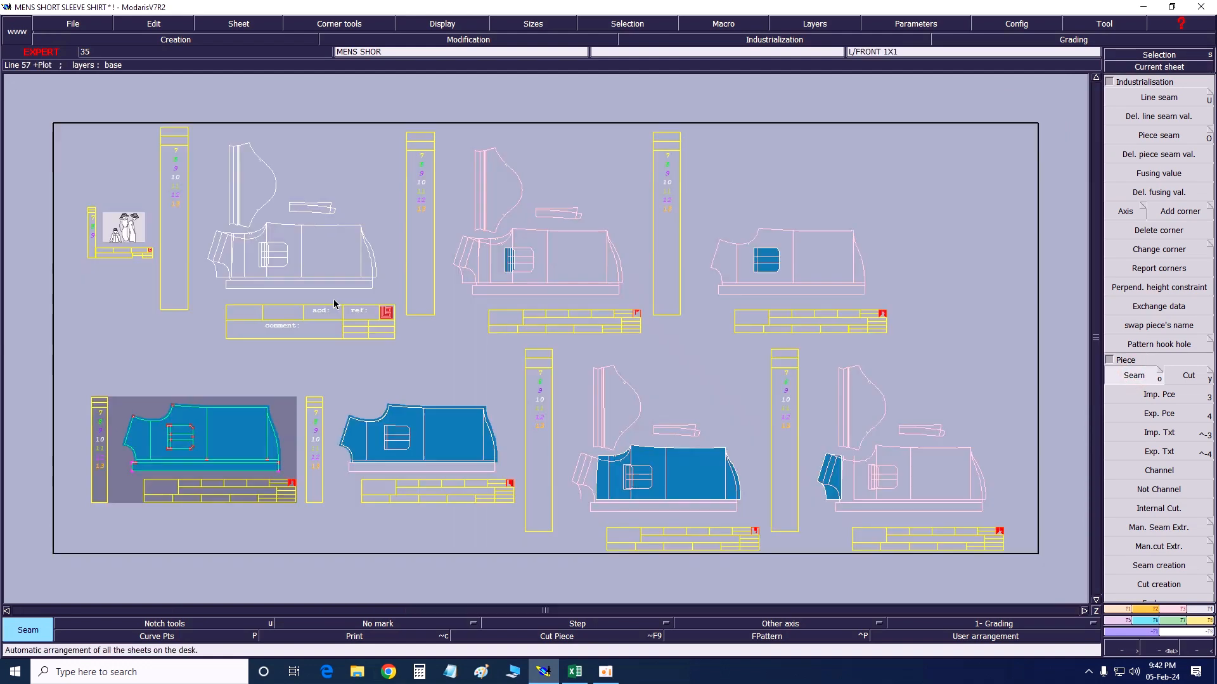
Make the newly extracted front piece the current sheet.
{"action": "left_click", "coordinate": [1189, 66]}
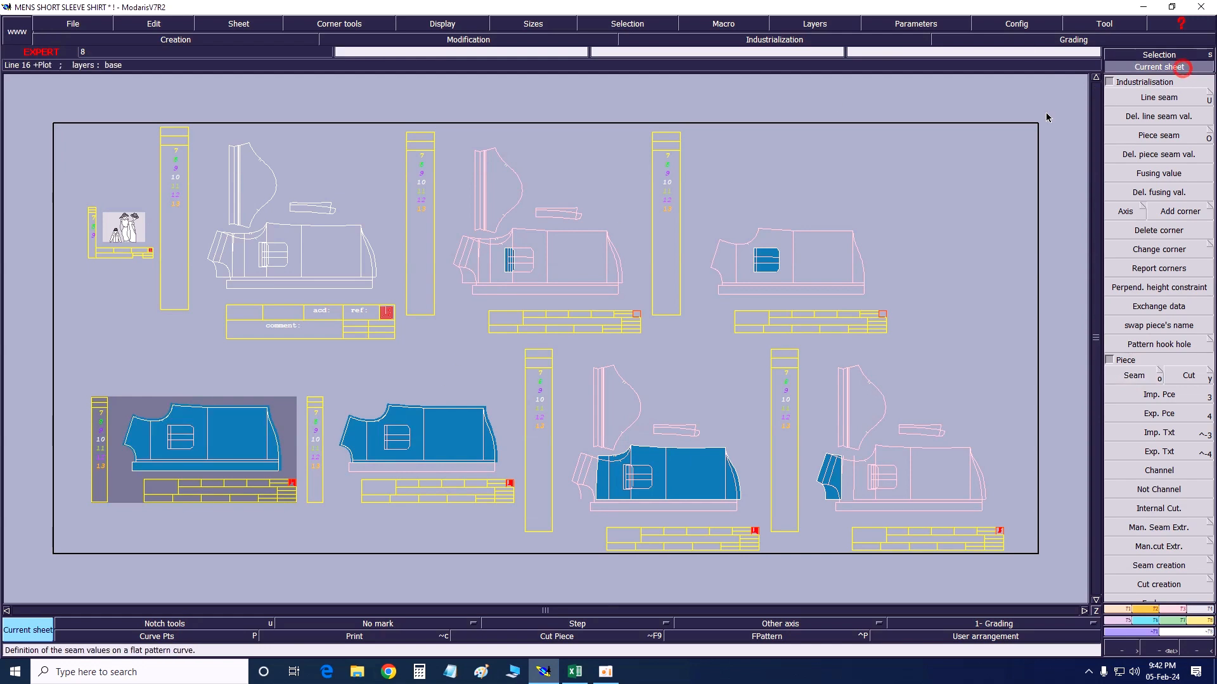